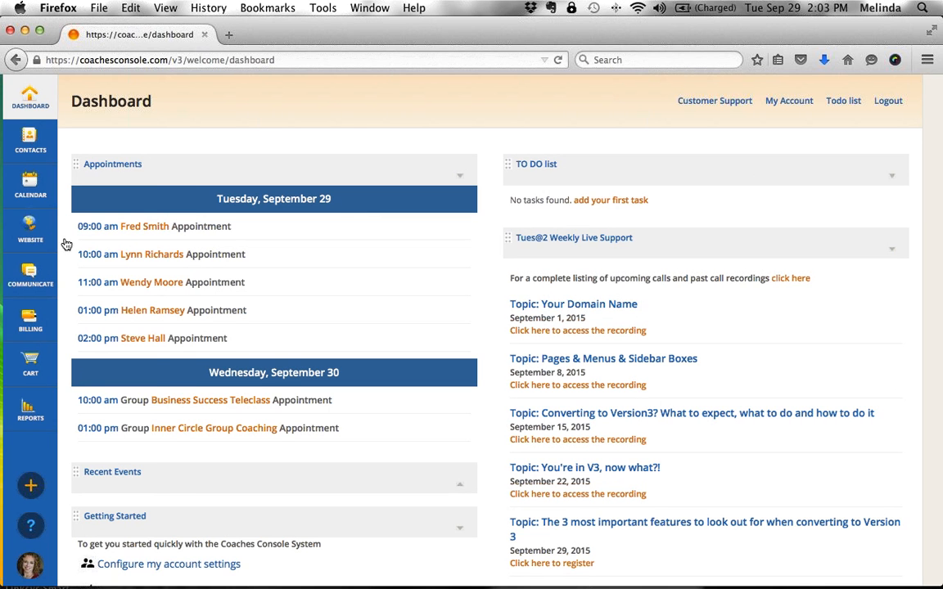
- Open the website's Custom Opt-in Forms list, then switch to the appointments calendar
mouse_move(46, 243)
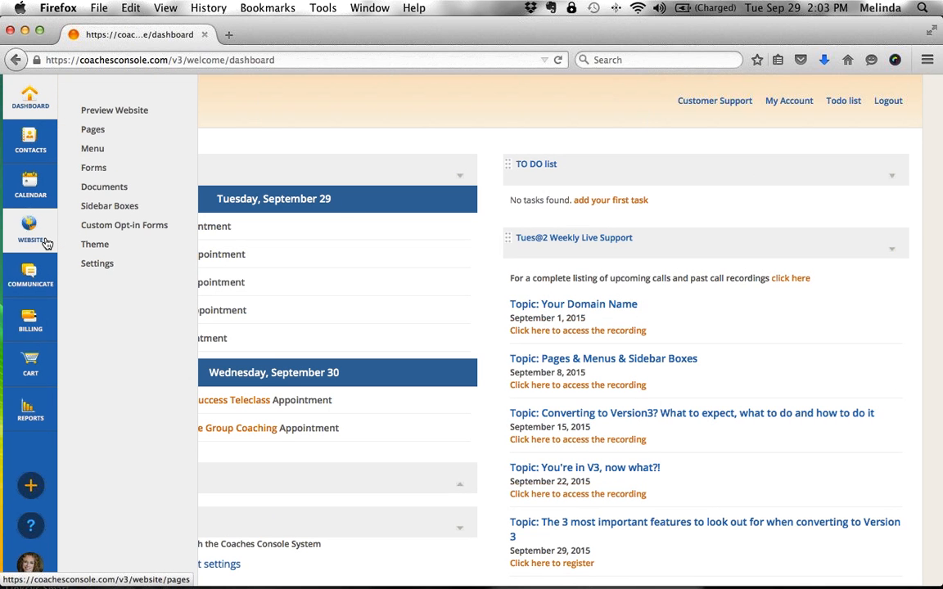
click(103, 210)
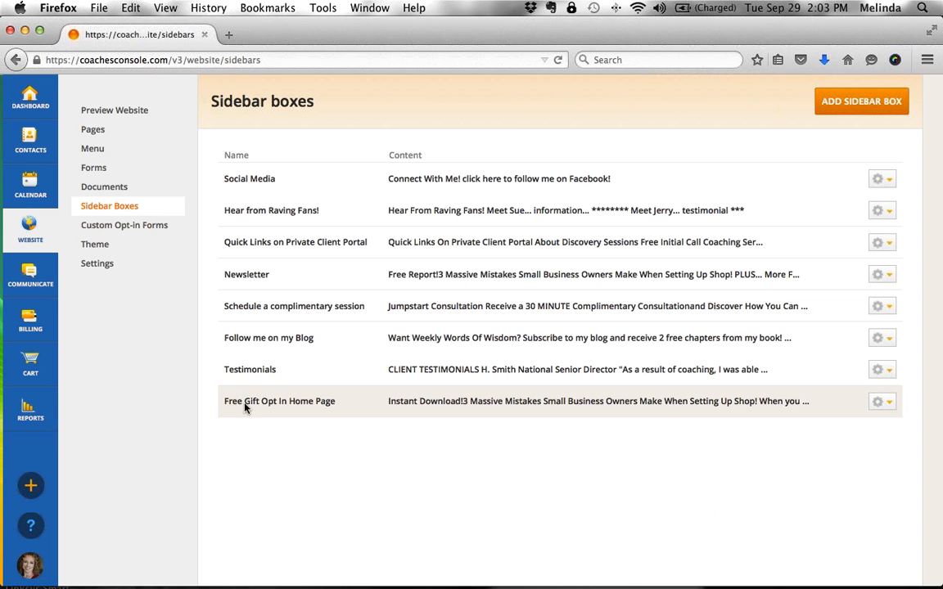
click(143, 232)
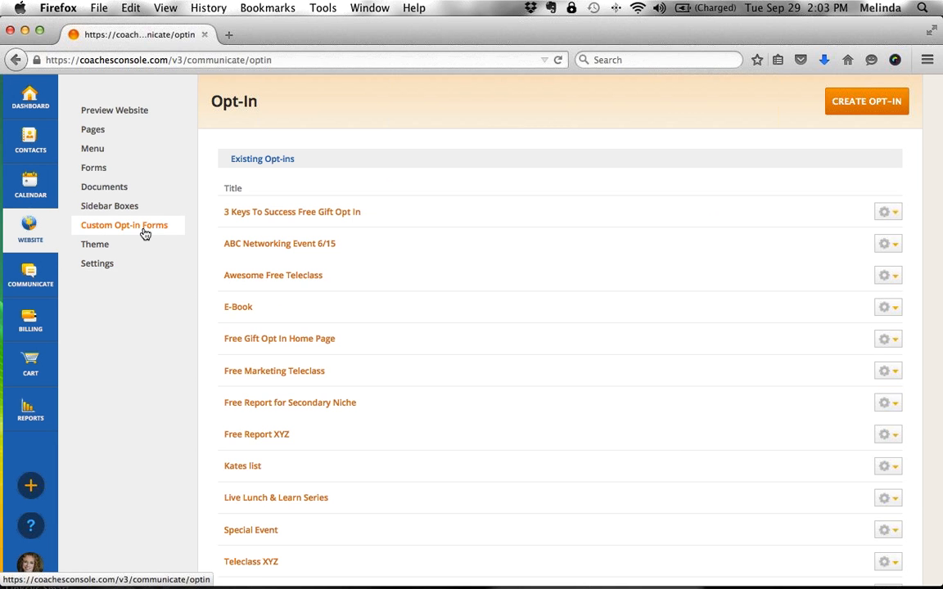
click(31, 195)
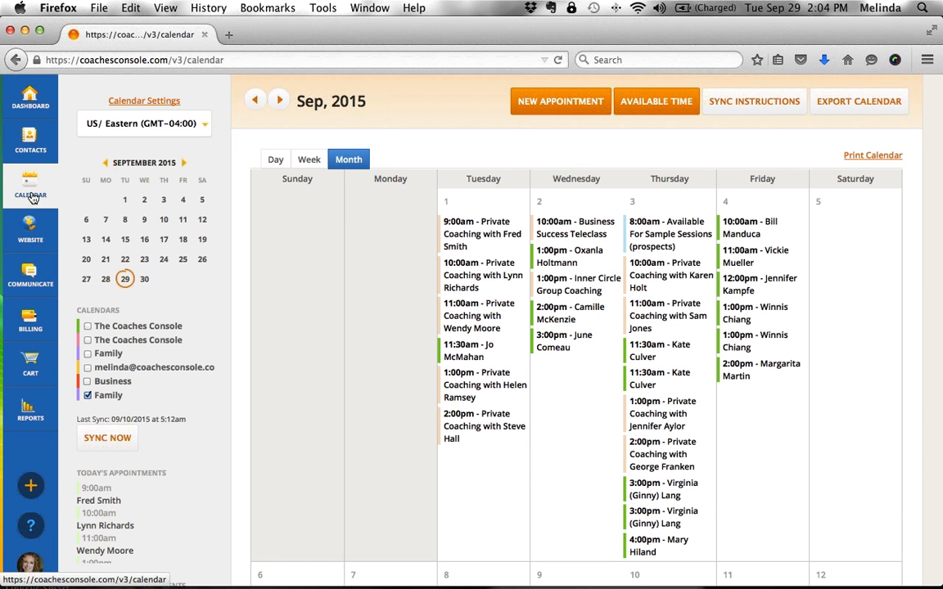
- Scroll through the September 2015 month view of coaching appointments and teleclasses
scroll(537, 432, down, 10)
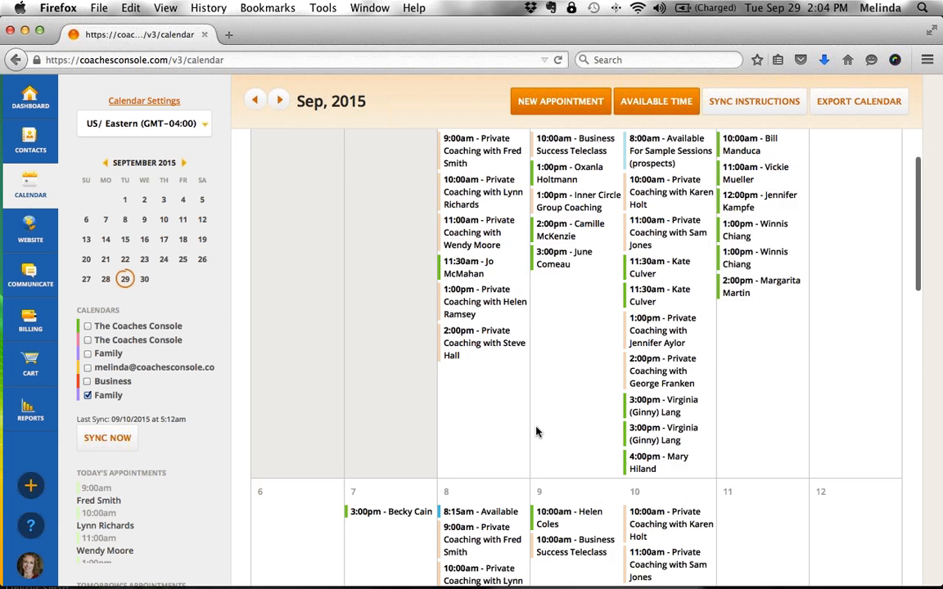
scroll(537, 432, up, 10)
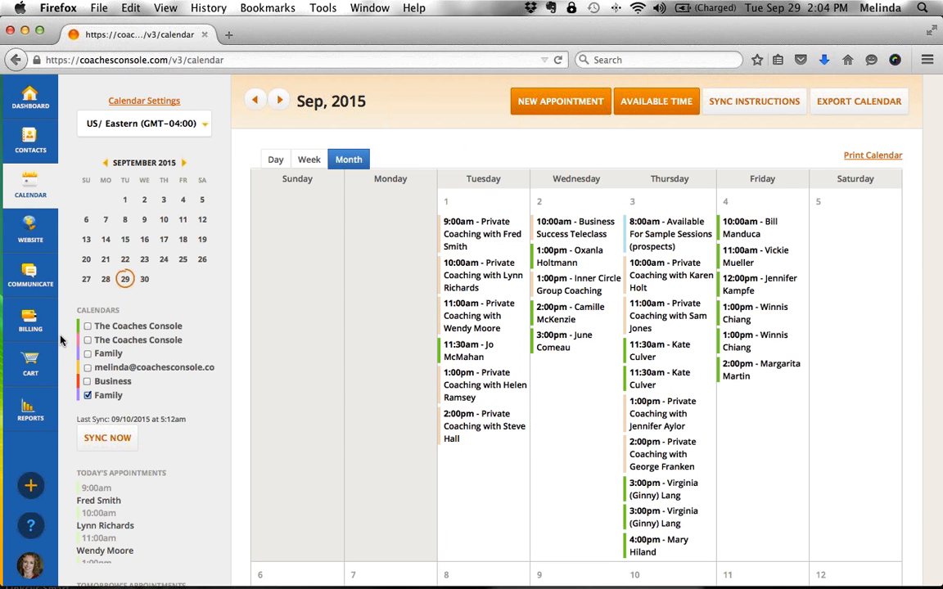
mouse_move(43, 333)
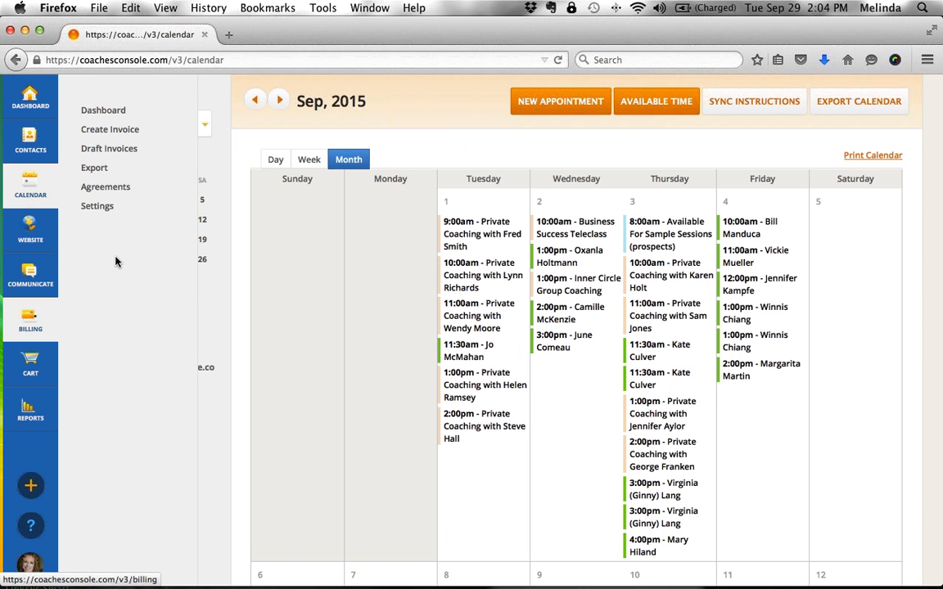
- Review the billing agreement templates and the billing dashboard's invoice counts
click(121, 189)
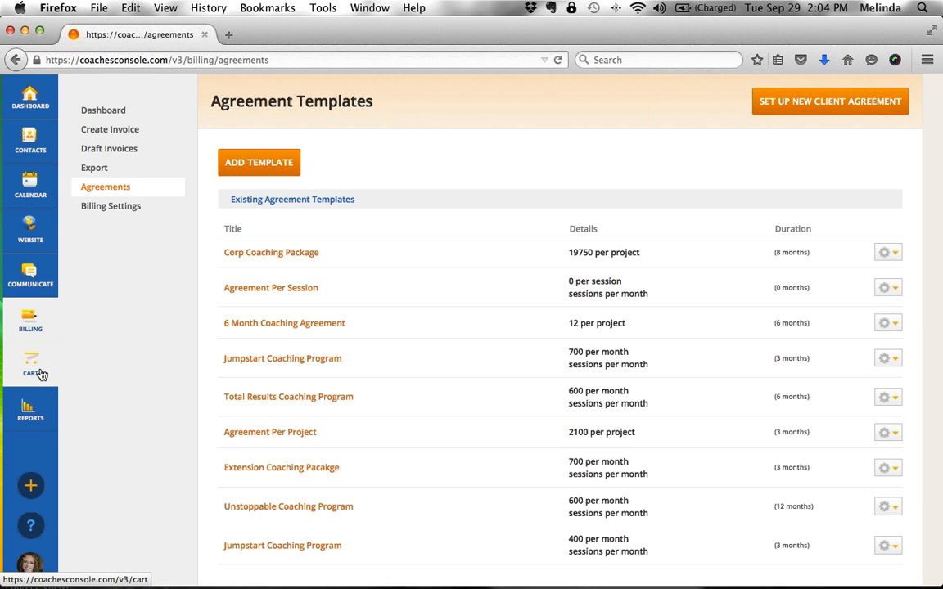
click(112, 116)
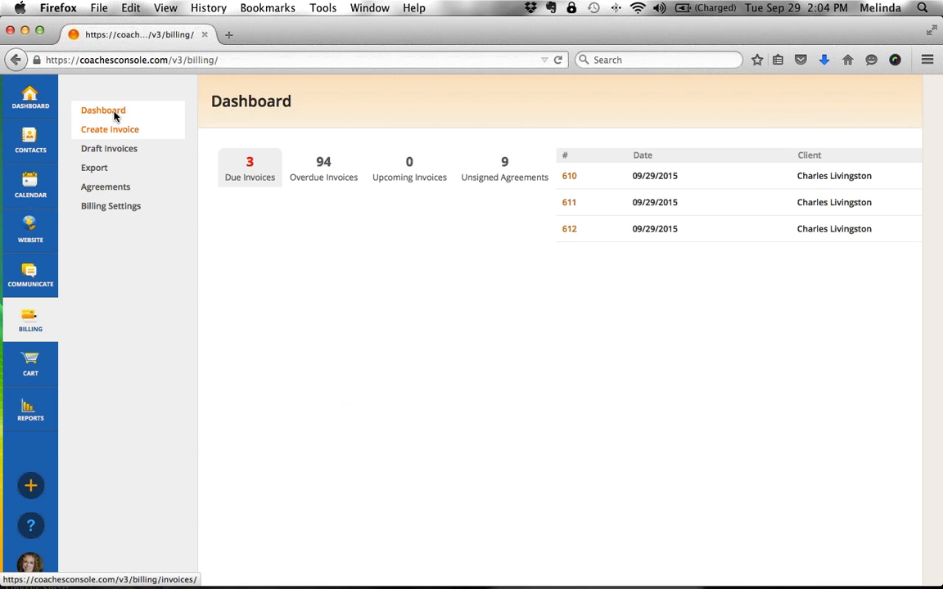
- Check the overdue, upcoming, unsigned-agreement and due invoice tabs, then open Website > Sidebar Boxes
click(327, 180)
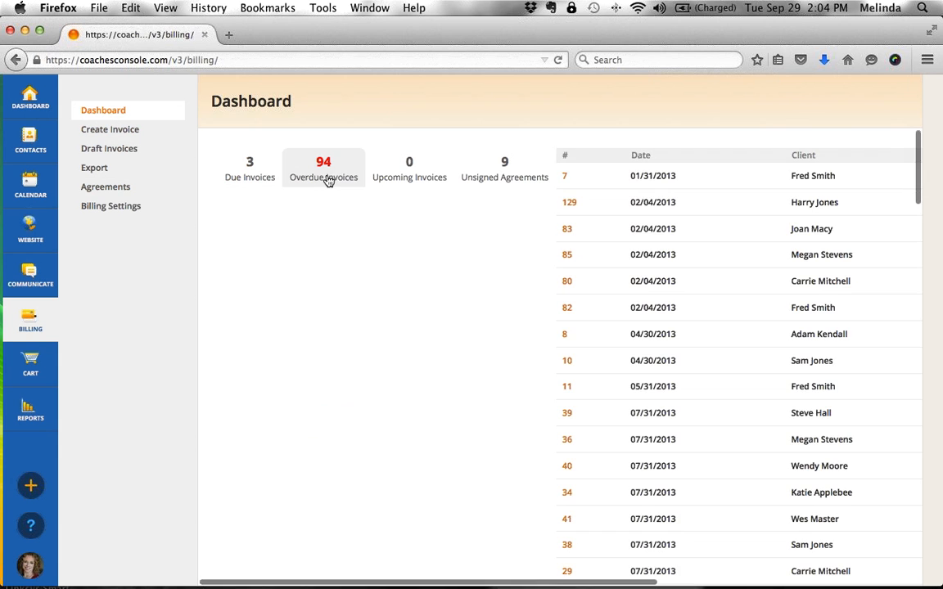
click(398, 178)
click(479, 178)
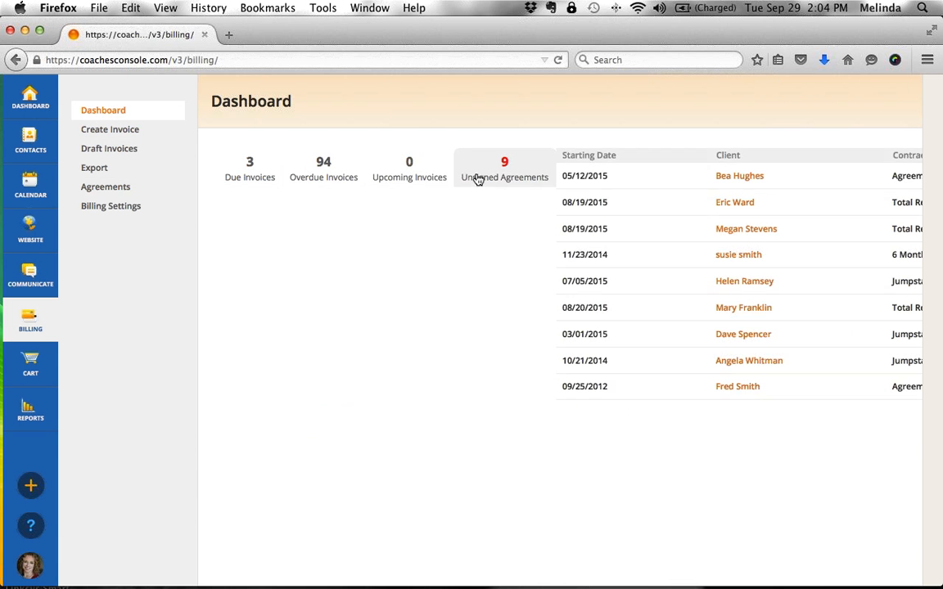
click(262, 177)
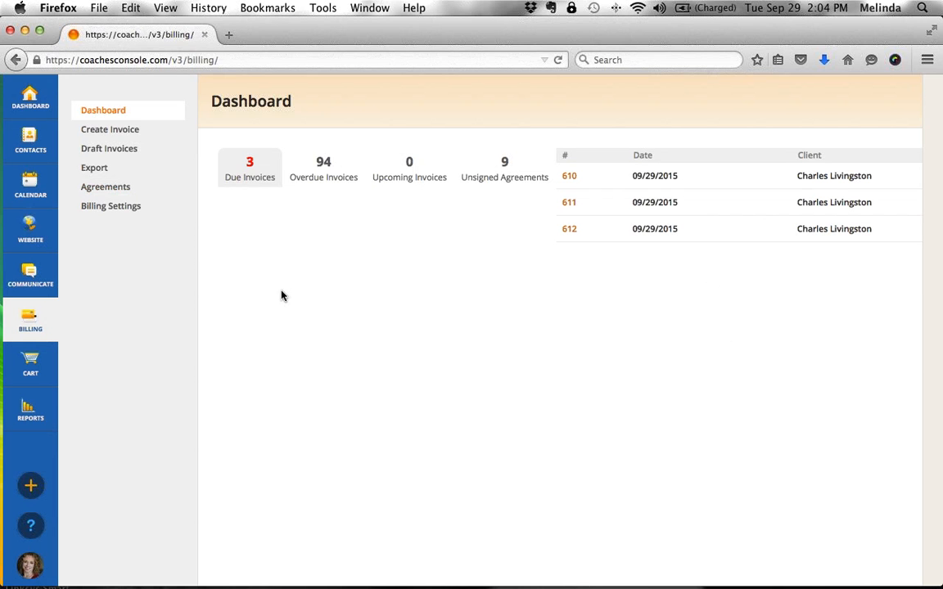
mouse_move(33, 238)
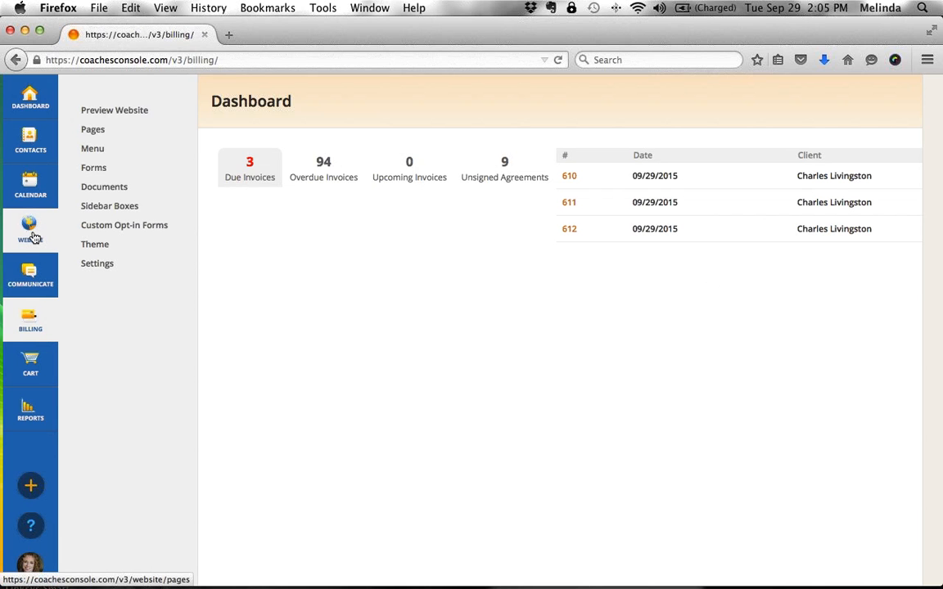
click(102, 214)
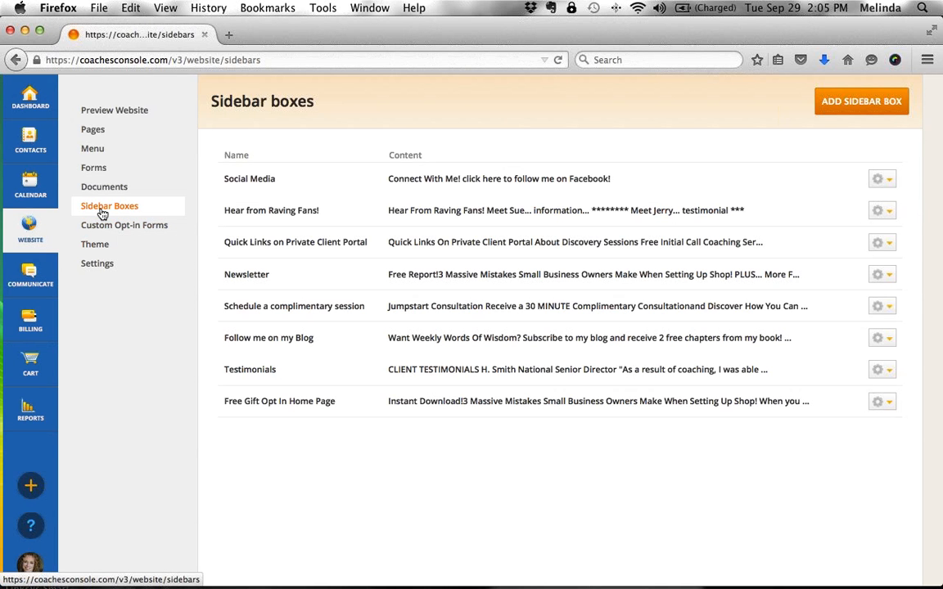
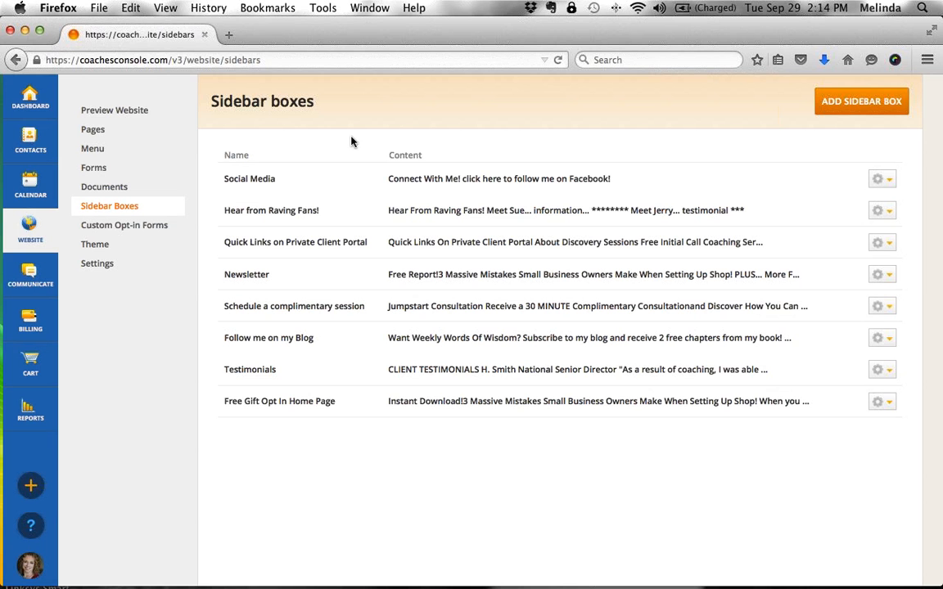
- Return to Sidebar Boxes via Custom Opt-in Forms and show Free Gift Opt In Home Page's gear options
click(122, 213)
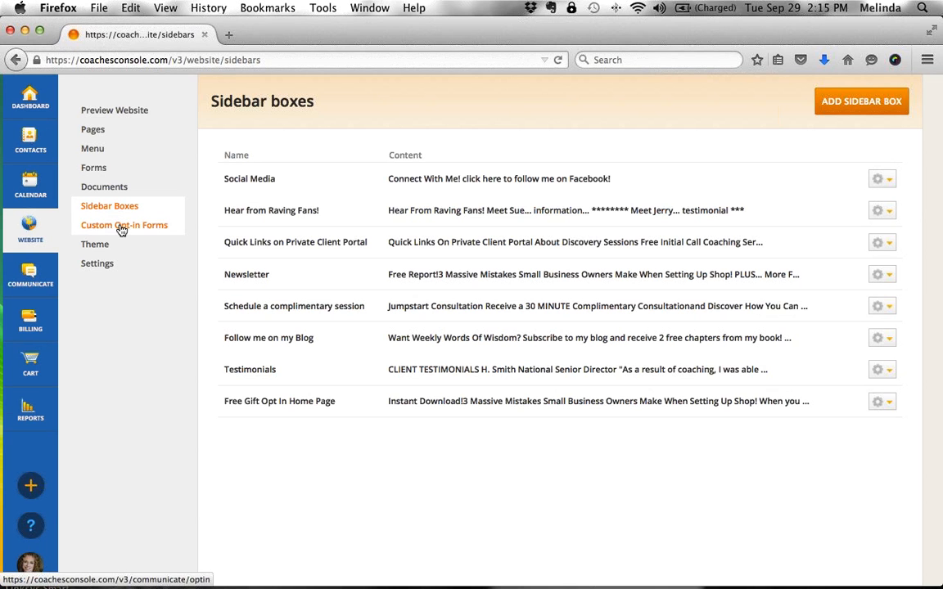
click(121, 228)
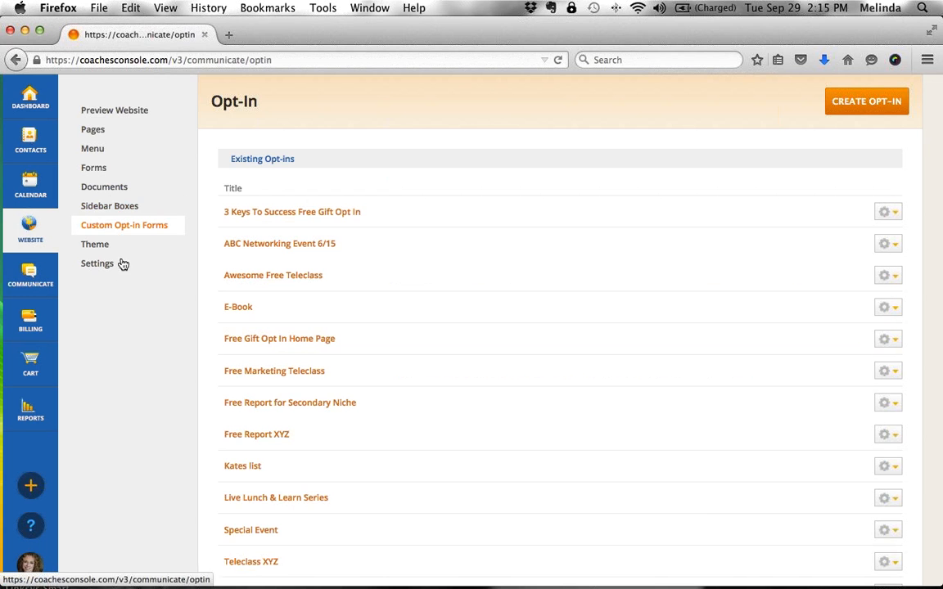
click(109, 203)
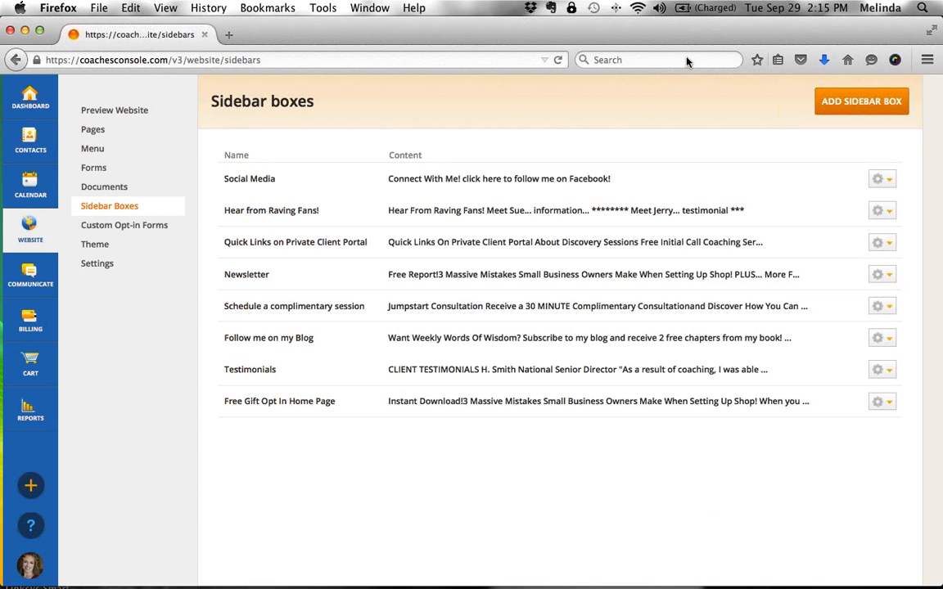
click(887, 403)
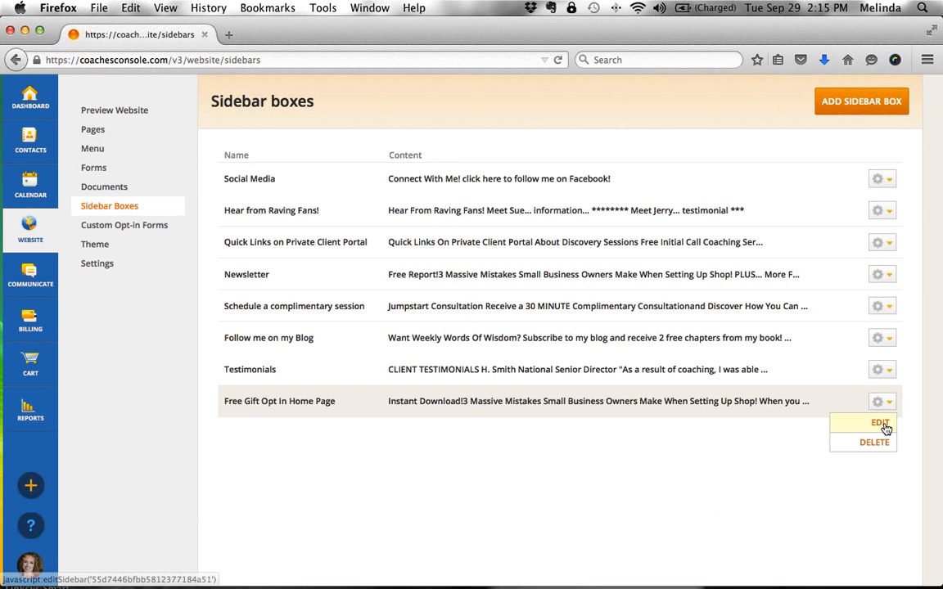
click(883, 423)
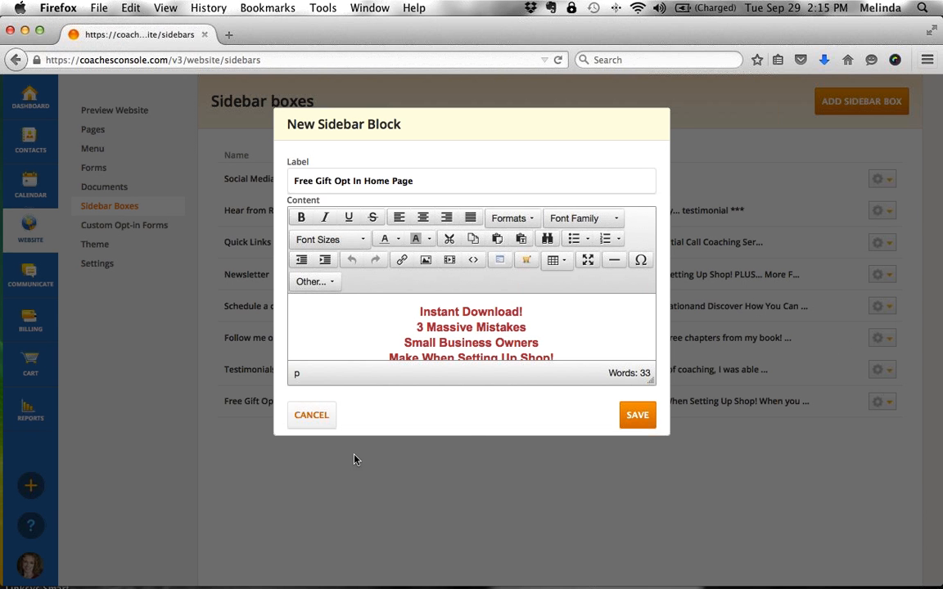
click(323, 419)
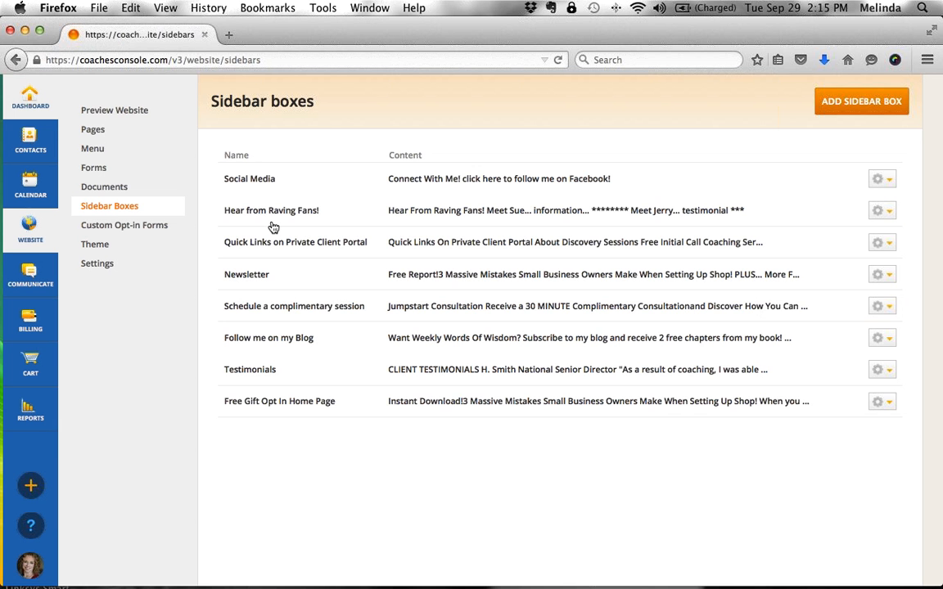
click(30, 98)
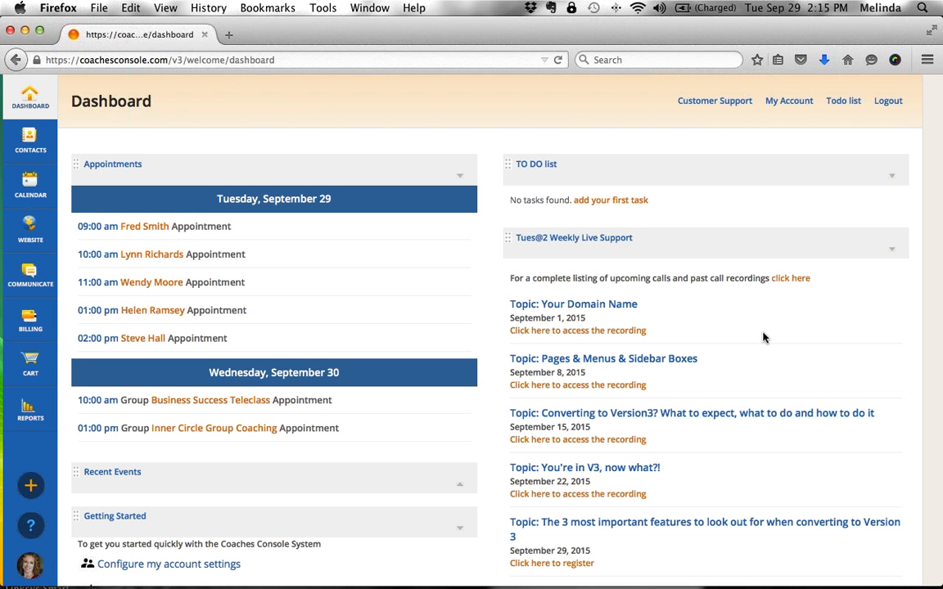
click(30, 230)
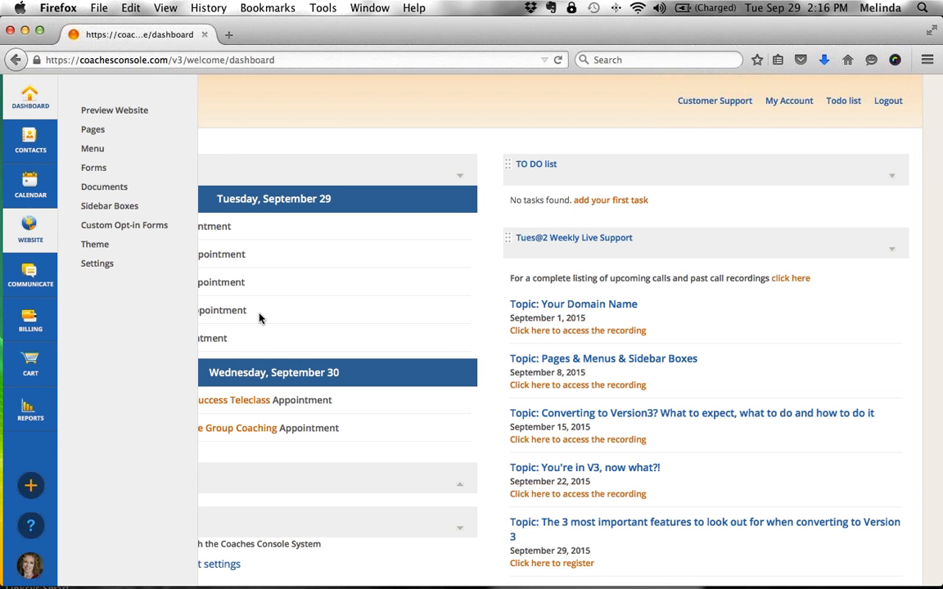
click(109, 207)
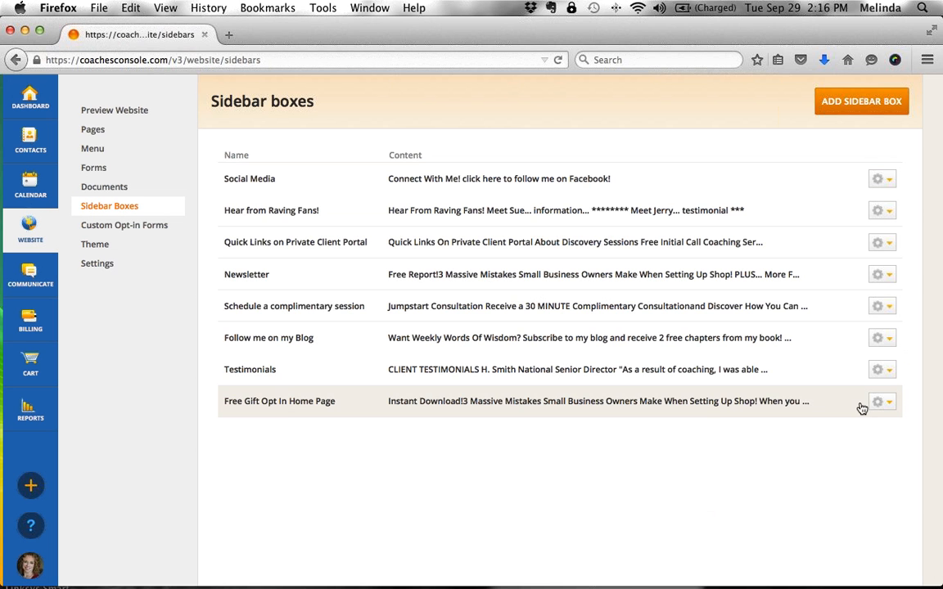
click(889, 403)
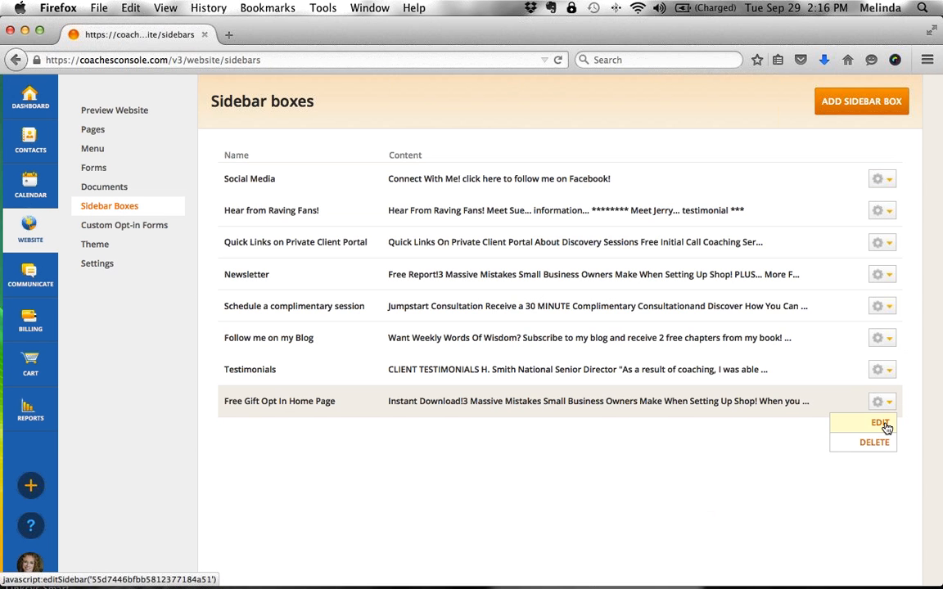
click(882, 424)
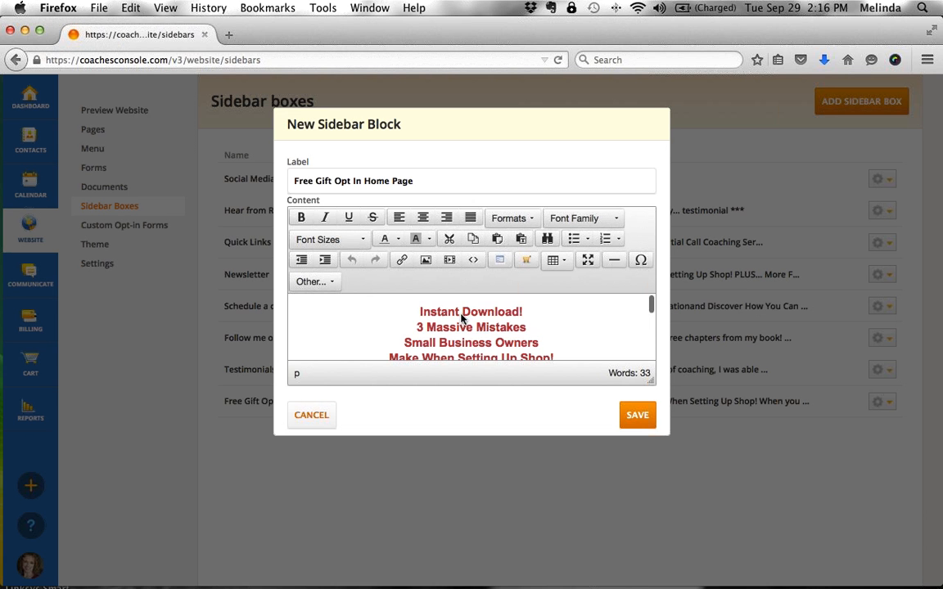
drag(418, 310, 563, 354)
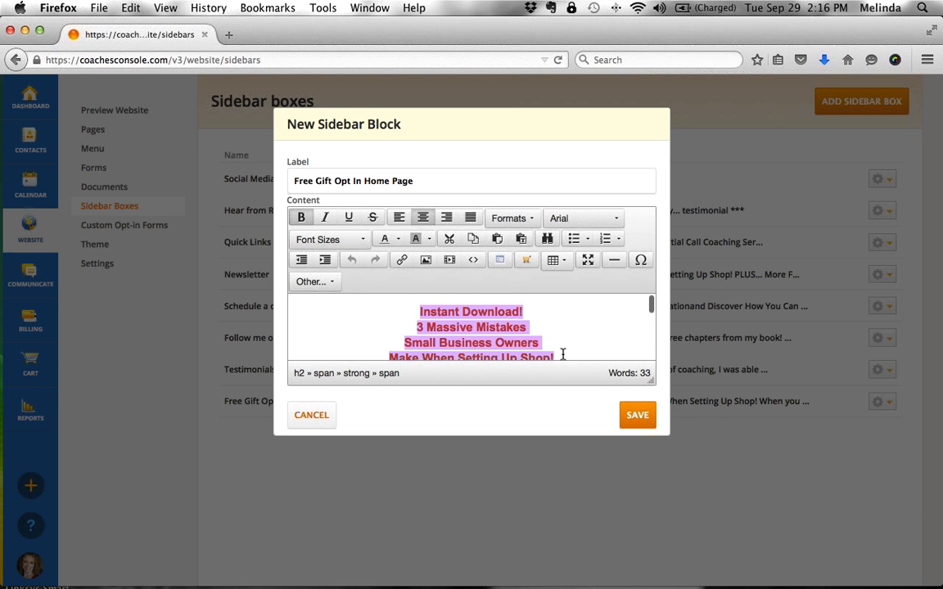
scroll(563, 355, down, 2)
click(563, 355)
scroll(563, 355, down, 3)
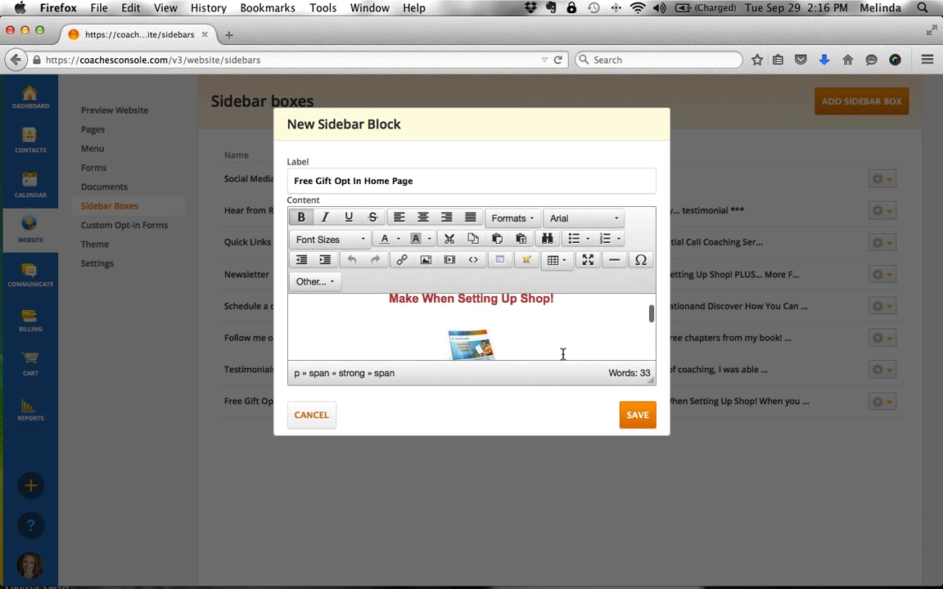
scroll(563, 355, down, 2)
click(468, 339)
scroll(536, 317, down, 4)
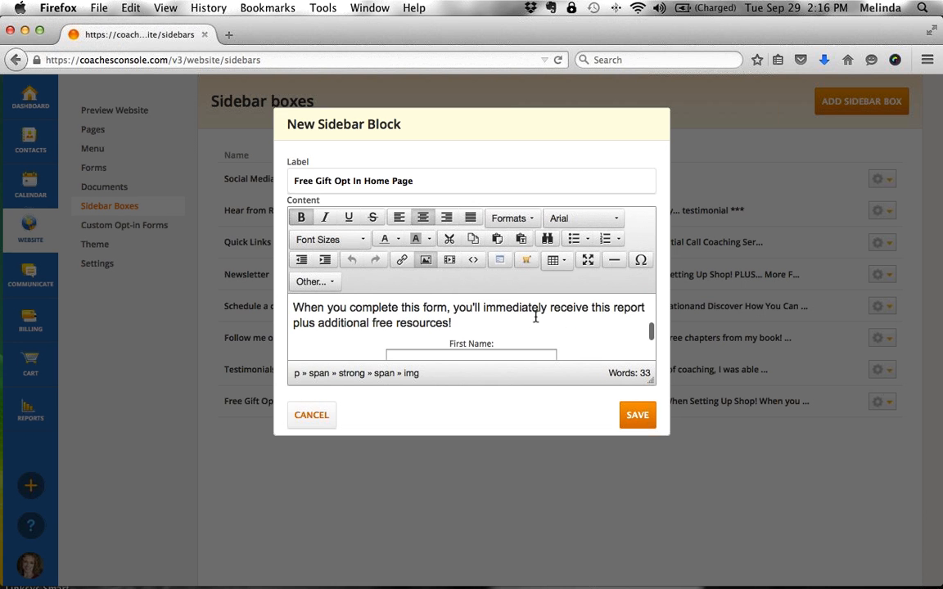
scroll(536, 318, up, 10)
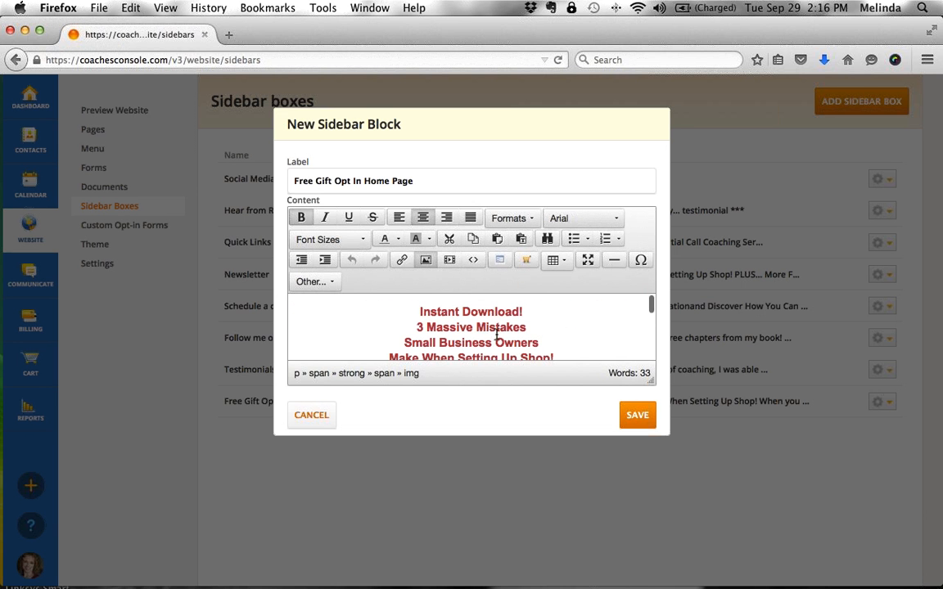
click(311, 415)
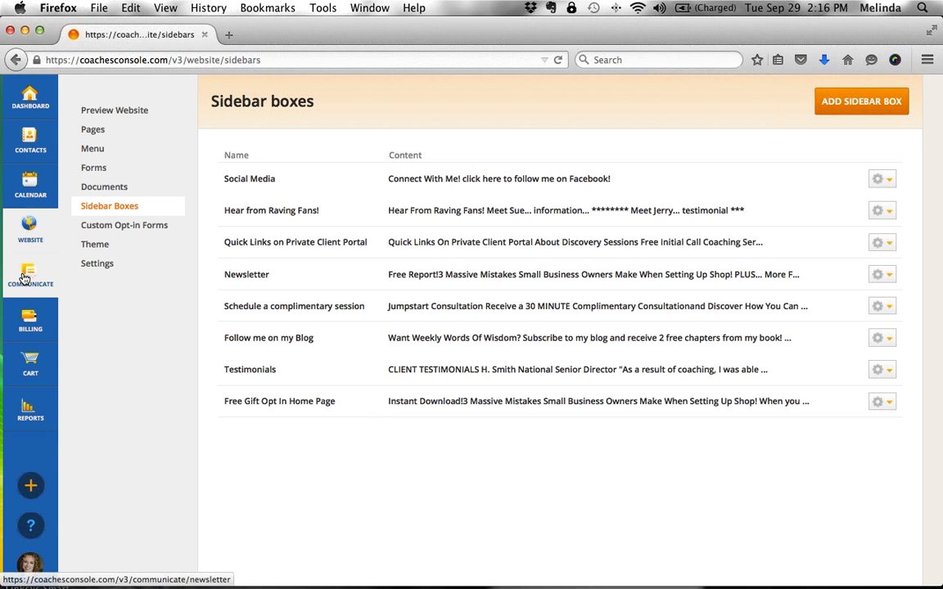
- Open the 11- Opt-in autoresponder's Edit Messages list of six emails from day 0 to 14
mouse_move(24, 280)
click(113, 148)
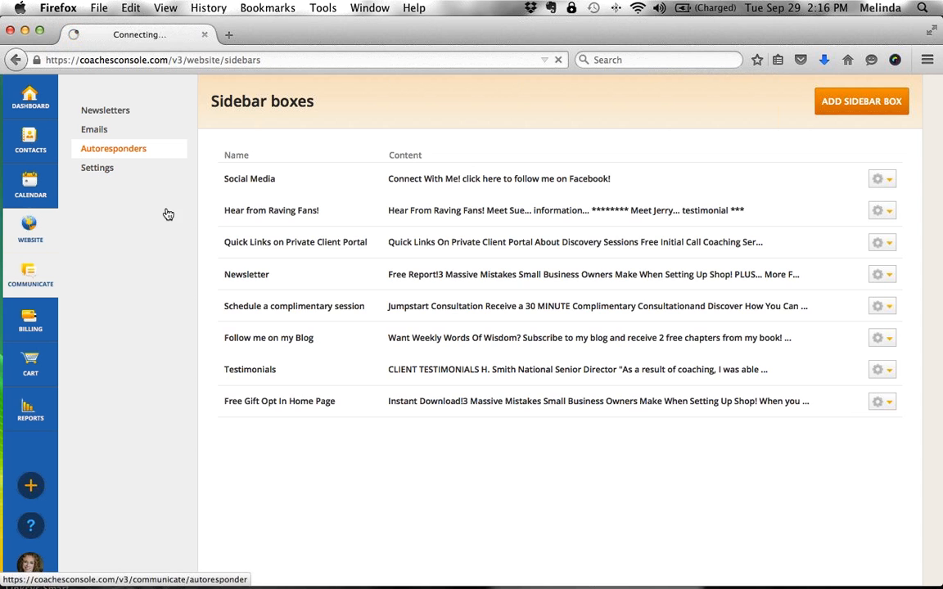
click(257, 243)
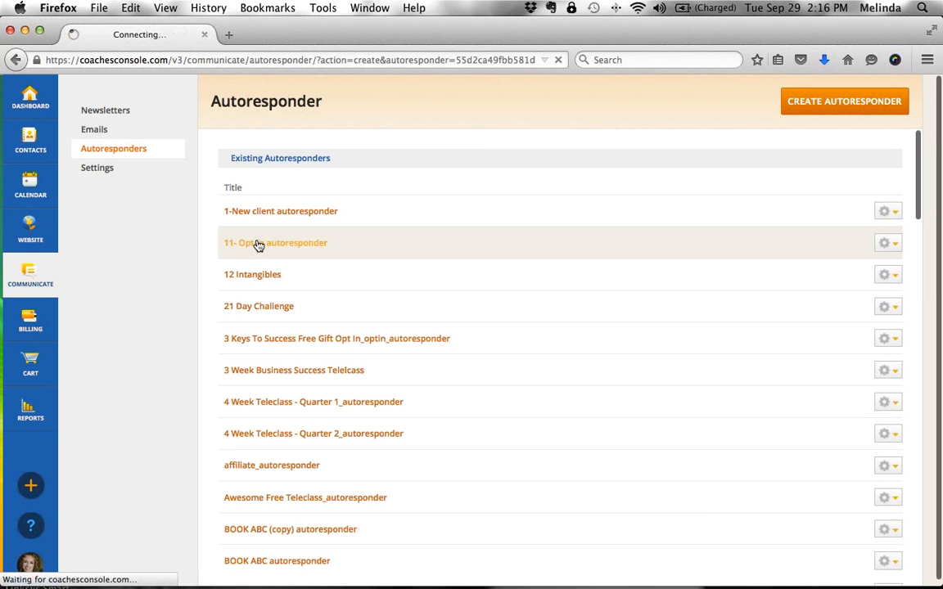
click(339, 152)
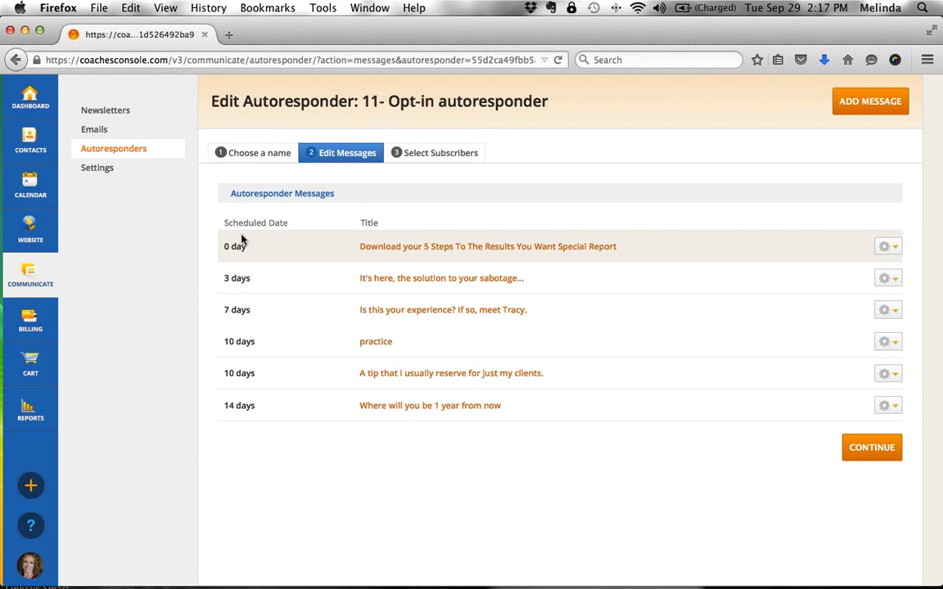
mouse_move(34, 235)
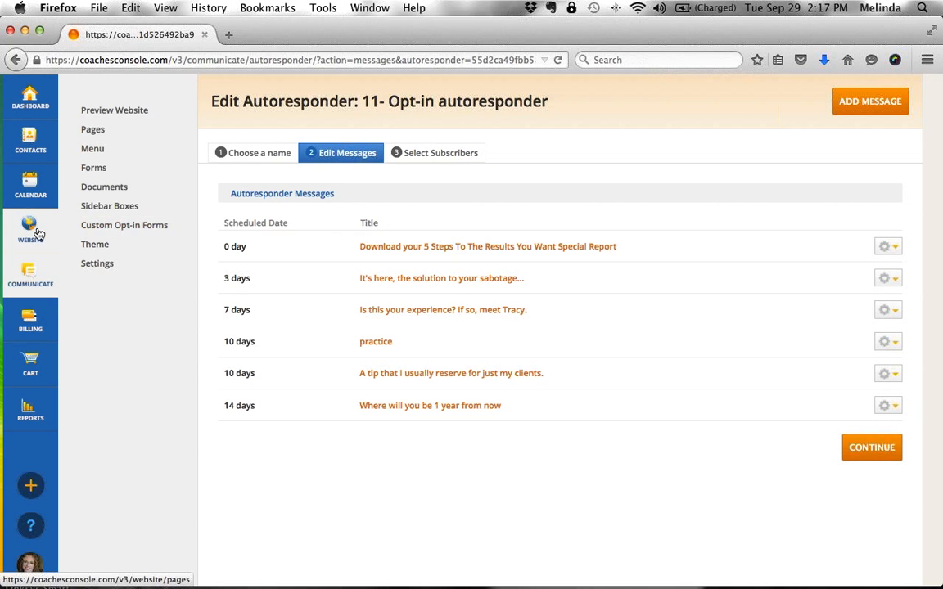
- Open the Free Gift Opt In Home Page opt-in from Custom Opt-in Forms
click(109, 227)
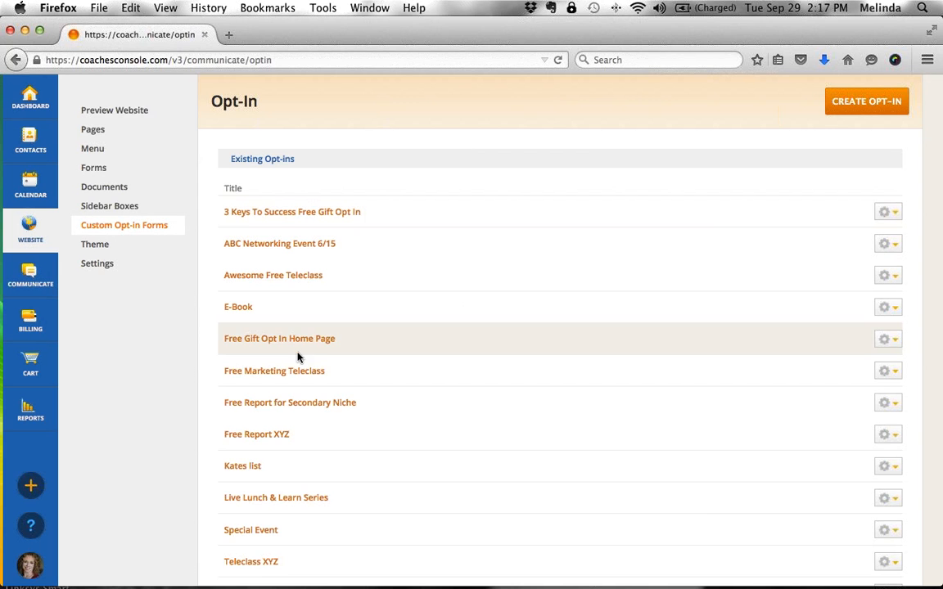
click(890, 345)
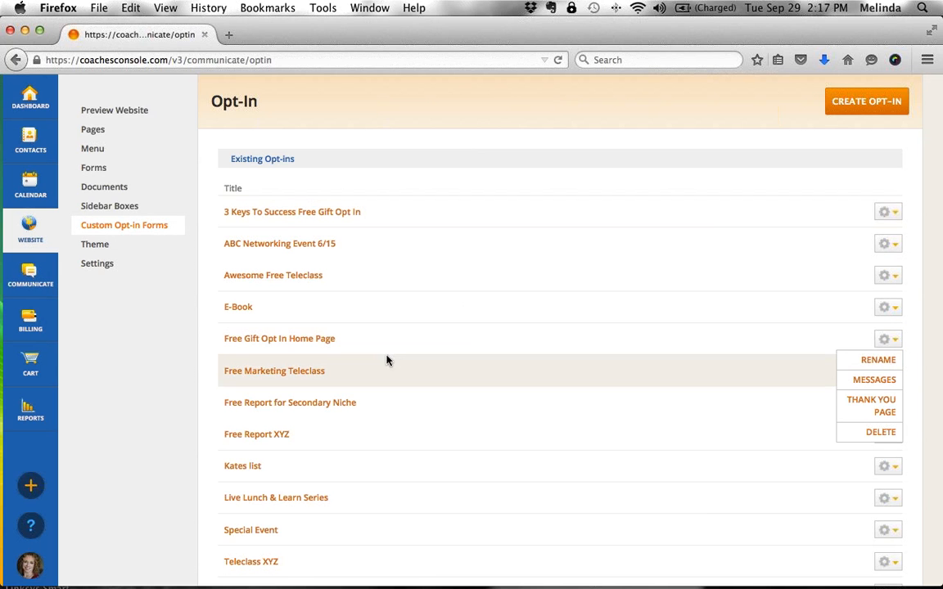
click(311, 339)
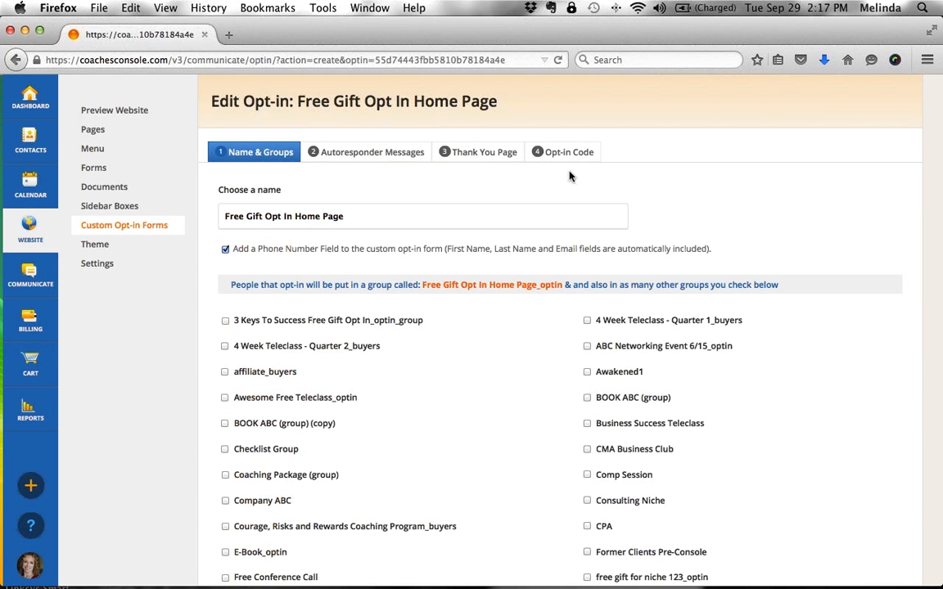
- Compare its Autoresponder Messages and Thank You Page tabs, then go back to the opt-in forms list
click(361, 156)
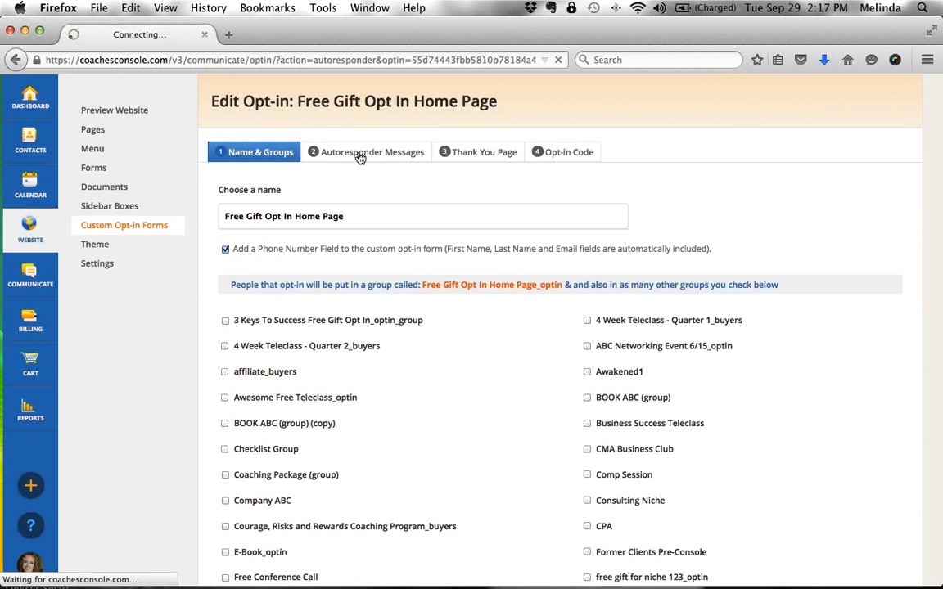
click(501, 157)
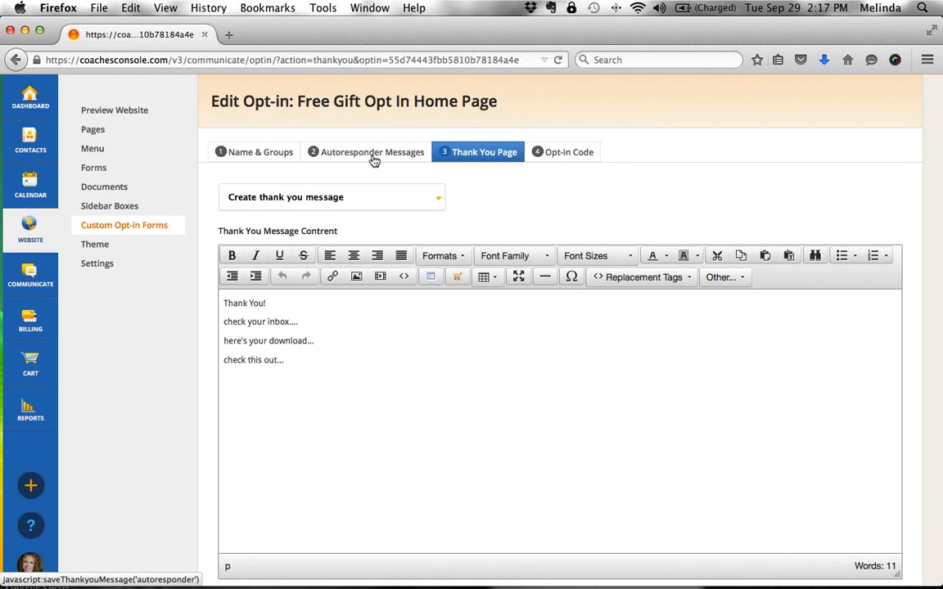
click(373, 154)
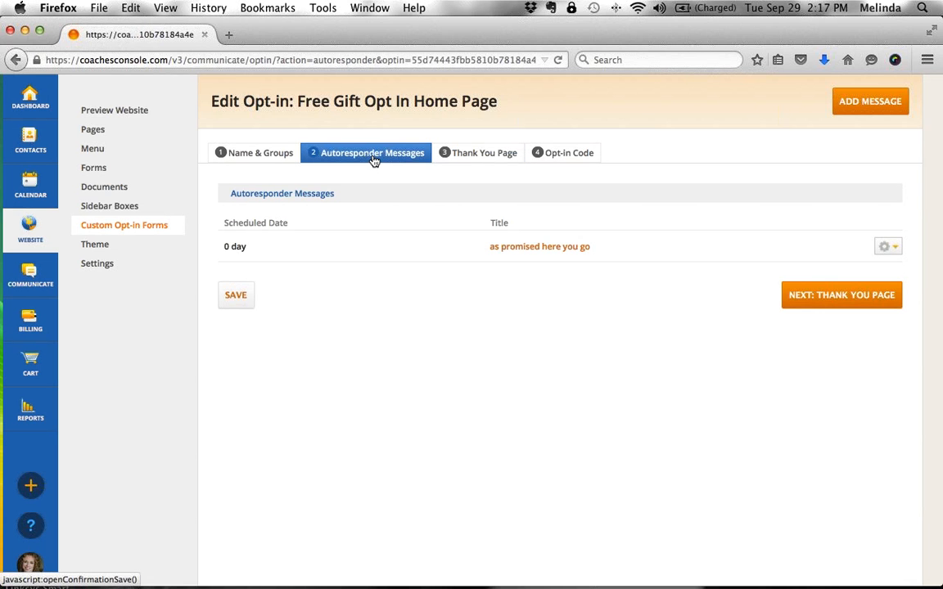
click(472, 153)
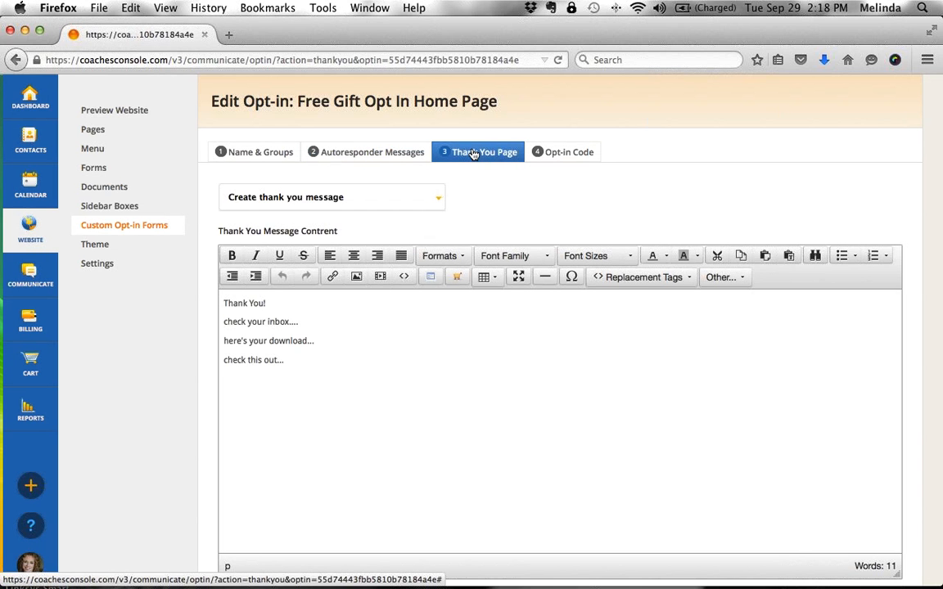
click(132, 227)
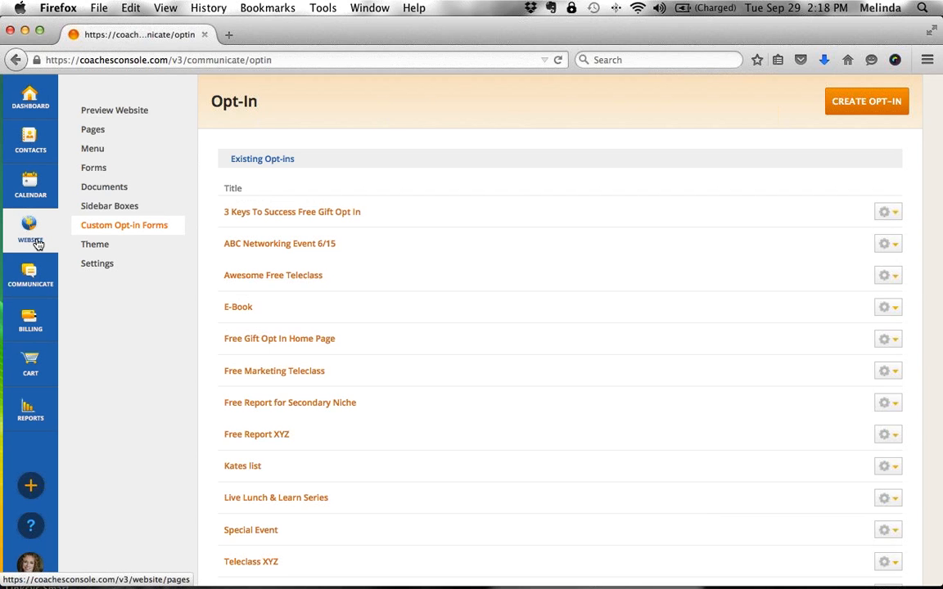
- Open the Free Gift Opt In Home Page sidebar box editor, inspect its content, and cancel without saving
click(88, 211)
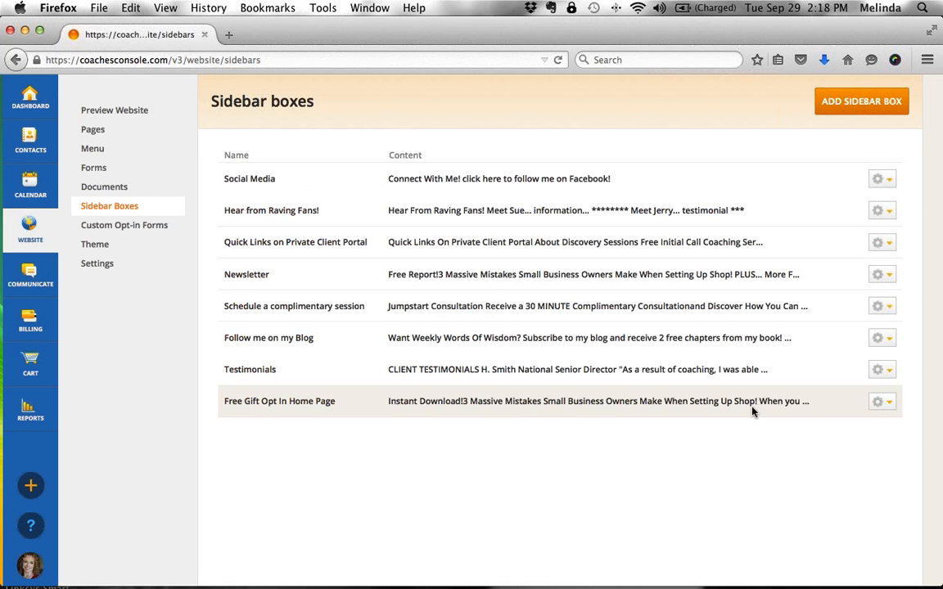
click(881, 403)
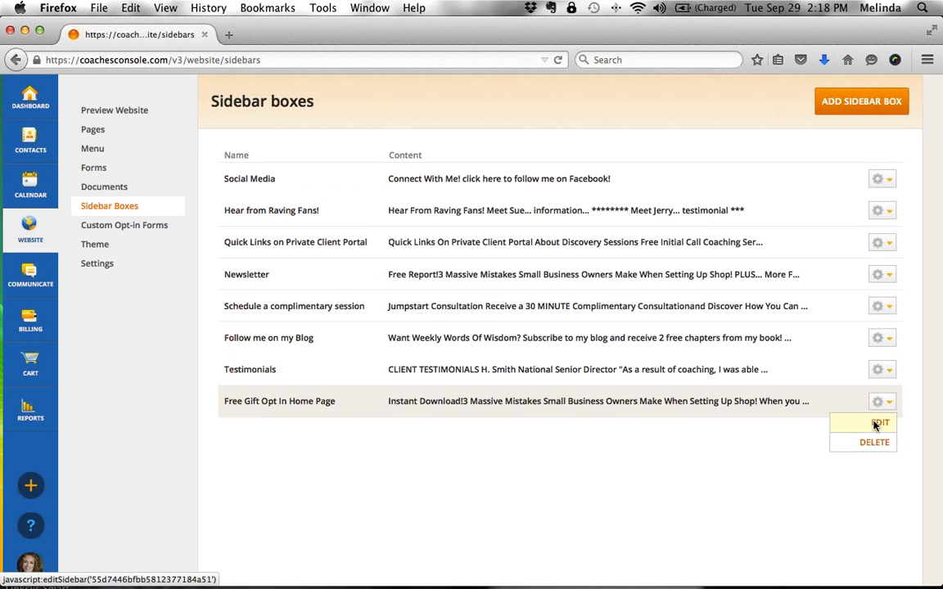
click(874, 425)
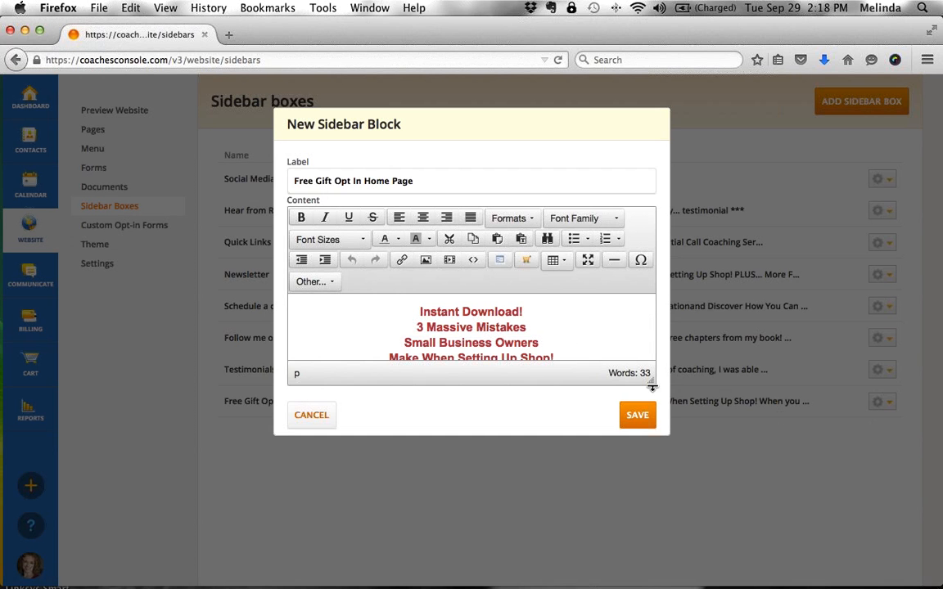
drag(652, 387, 660, 483)
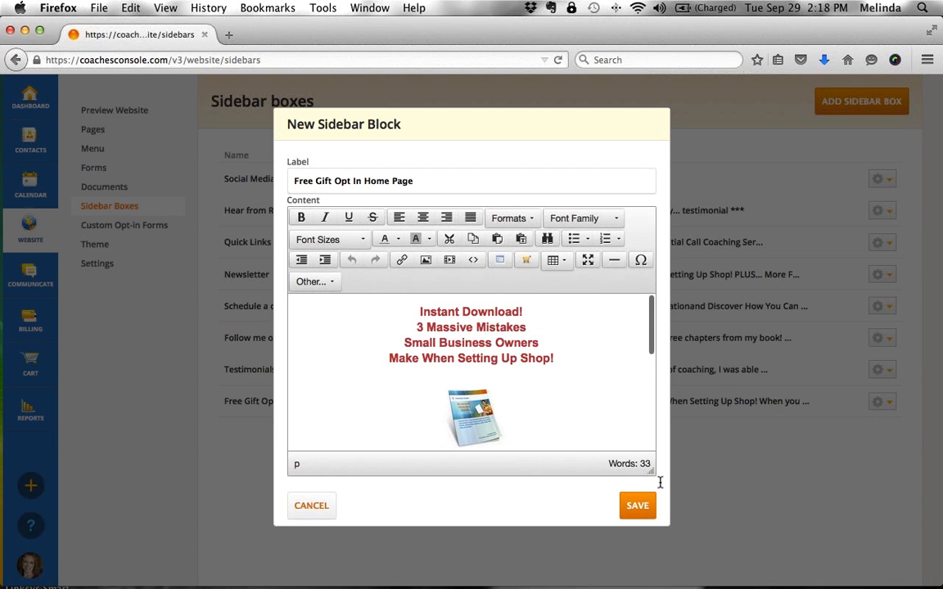
drag(417, 311, 574, 375)
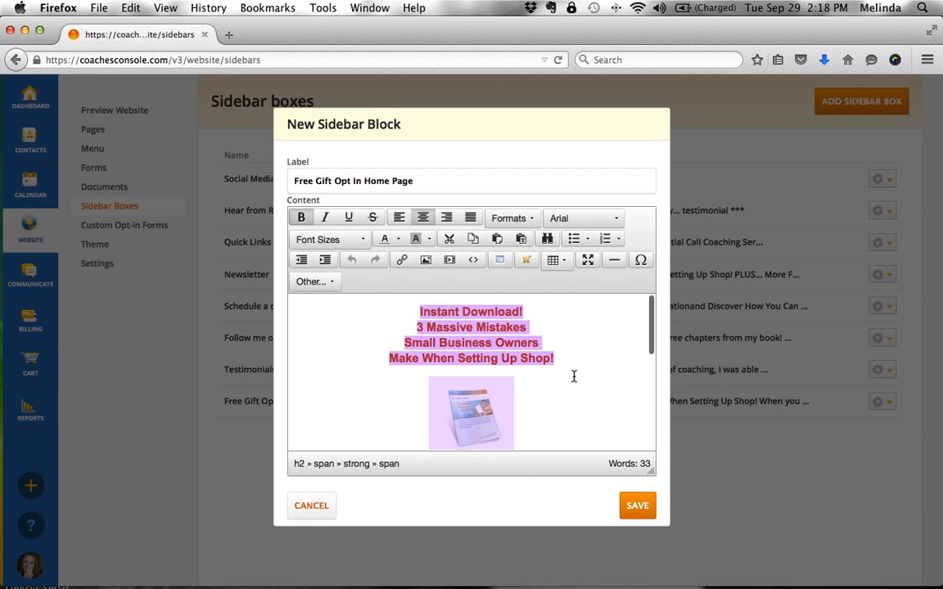
click(573, 377)
scroll(573, 377, down, 2)
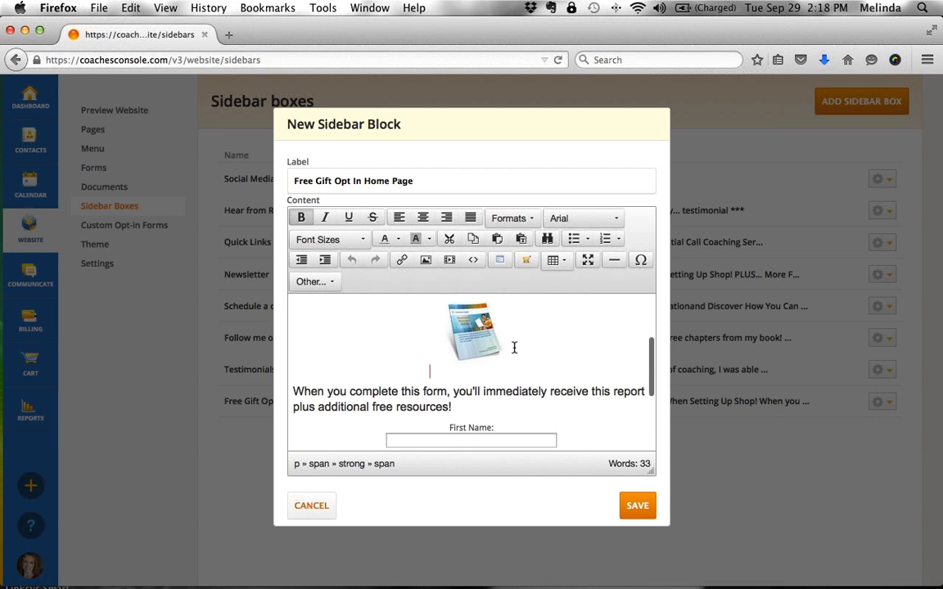
scroll(512, 356, up, 2)
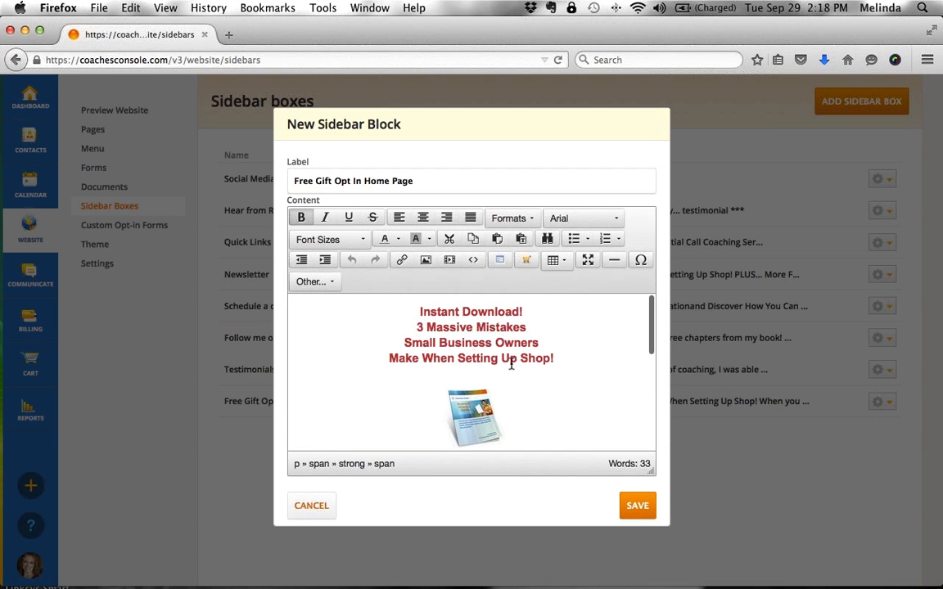
click(312, 507)
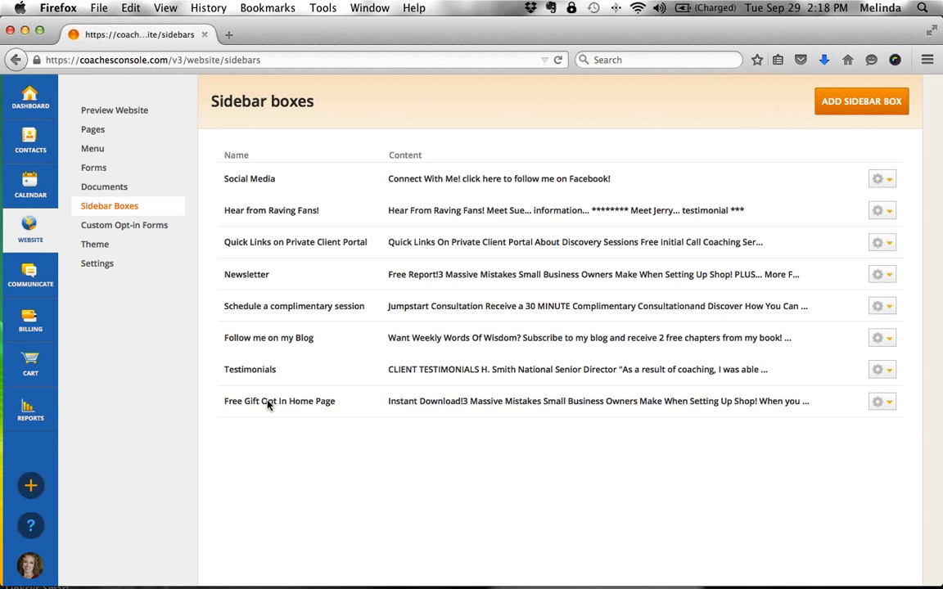
- Open the Meet Your Coach page from the website Pages list
click(97, 133)
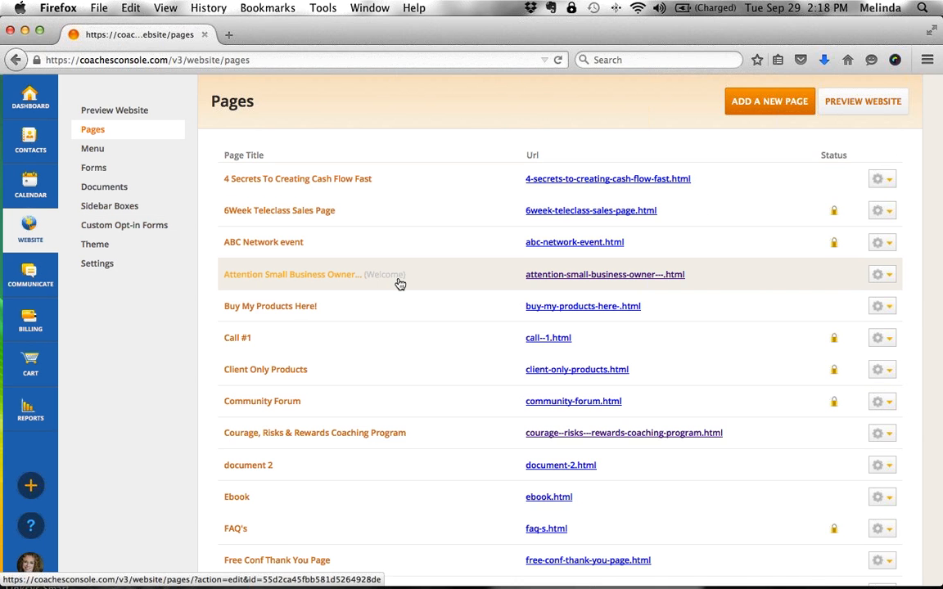
scroll(399, 283, down, 5)
scroll(399, 282, down, 5)
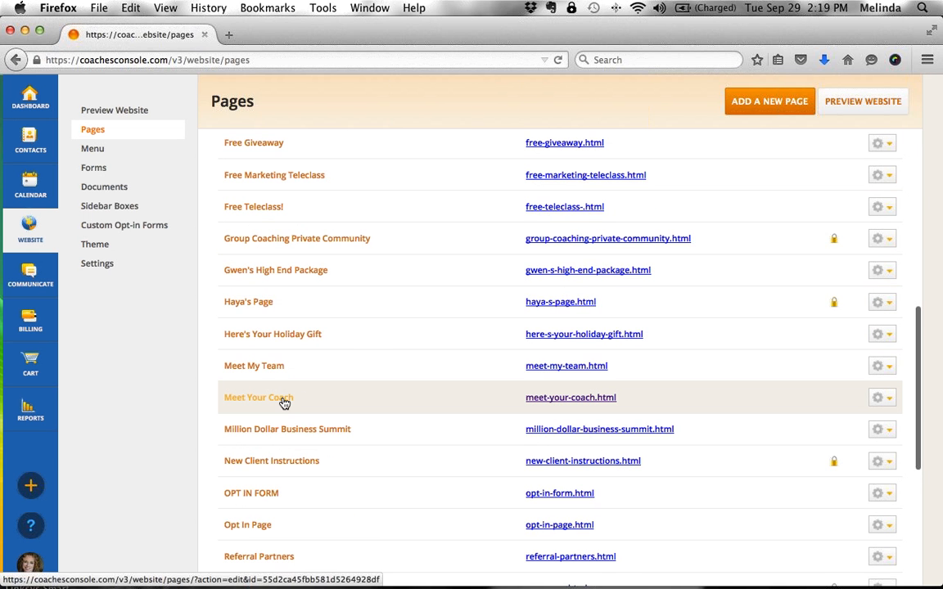
click(284, 400)
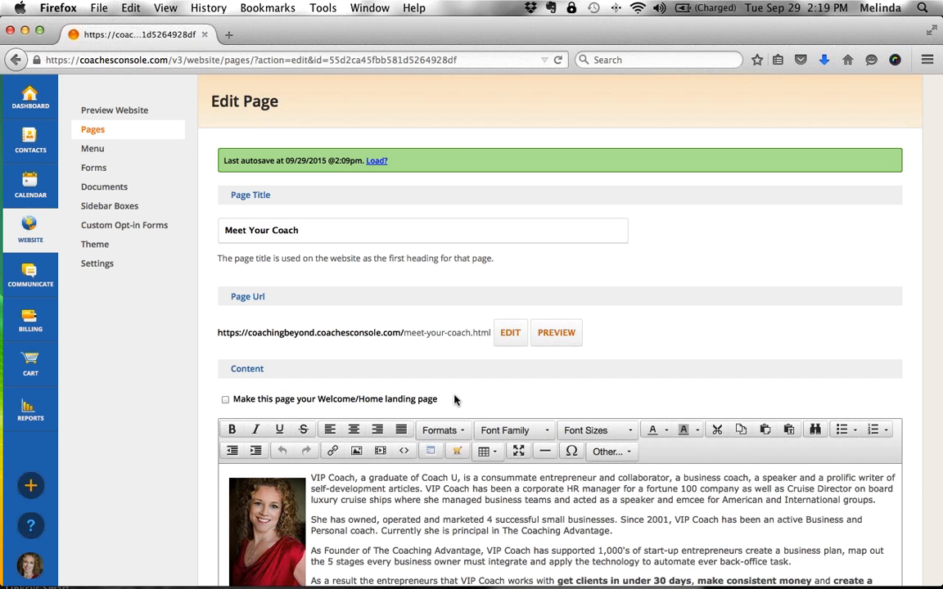
- Uncheck Social Media's Display box under Edit Sidebar Boxes, then return to Pages
scroll(454, 398, down, 7)
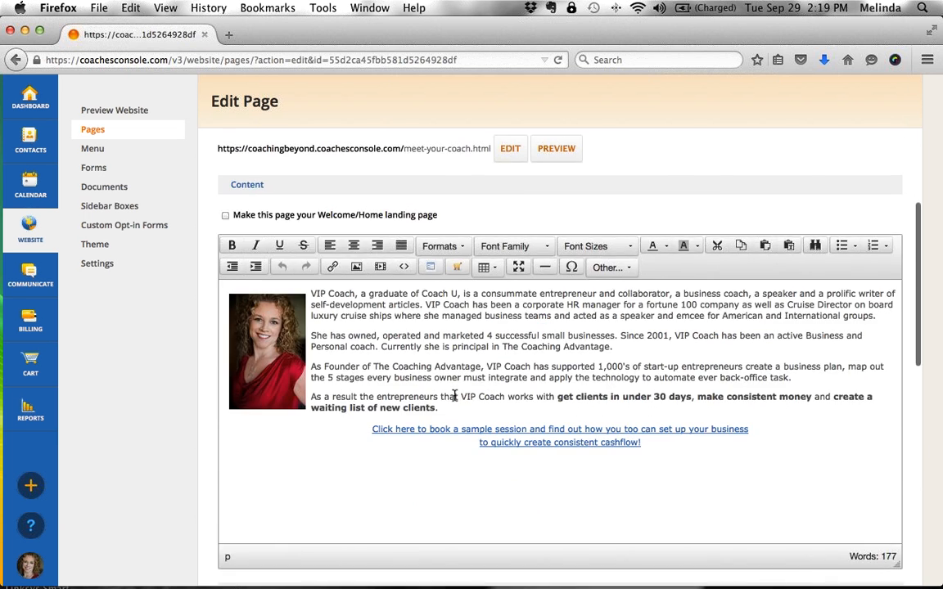
scroll(453, 399, down, 5)
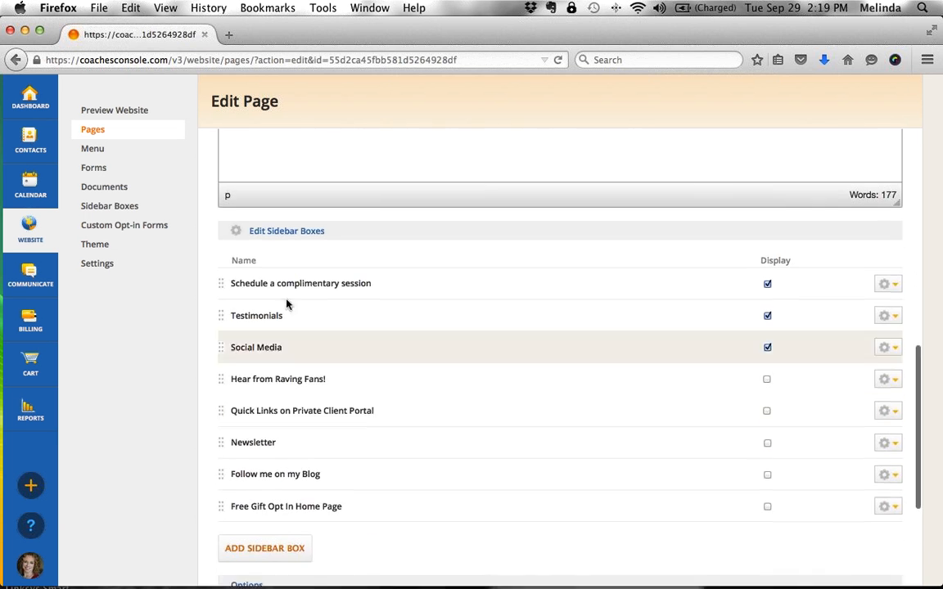
drag(332, 234, 248, 226)
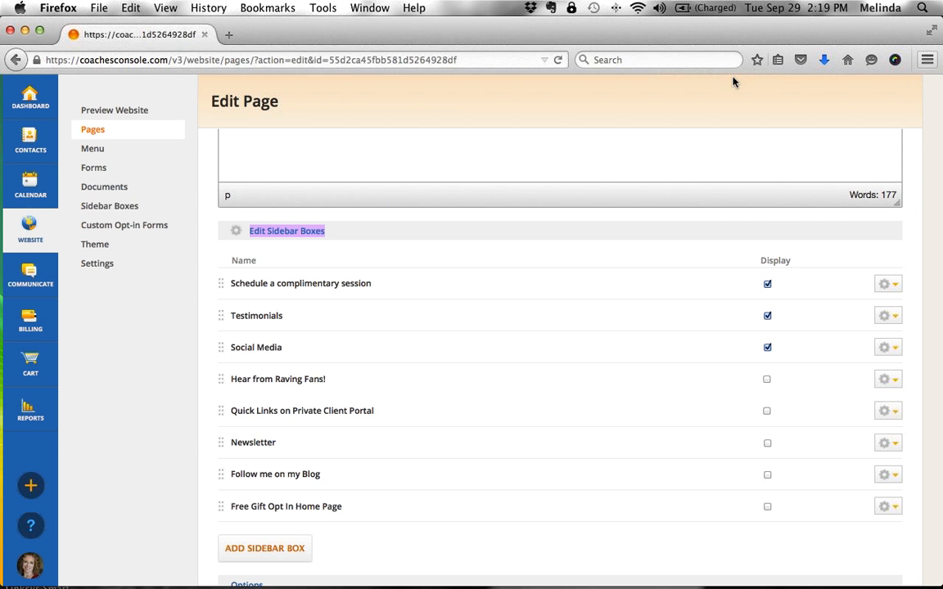
click(767, 347)
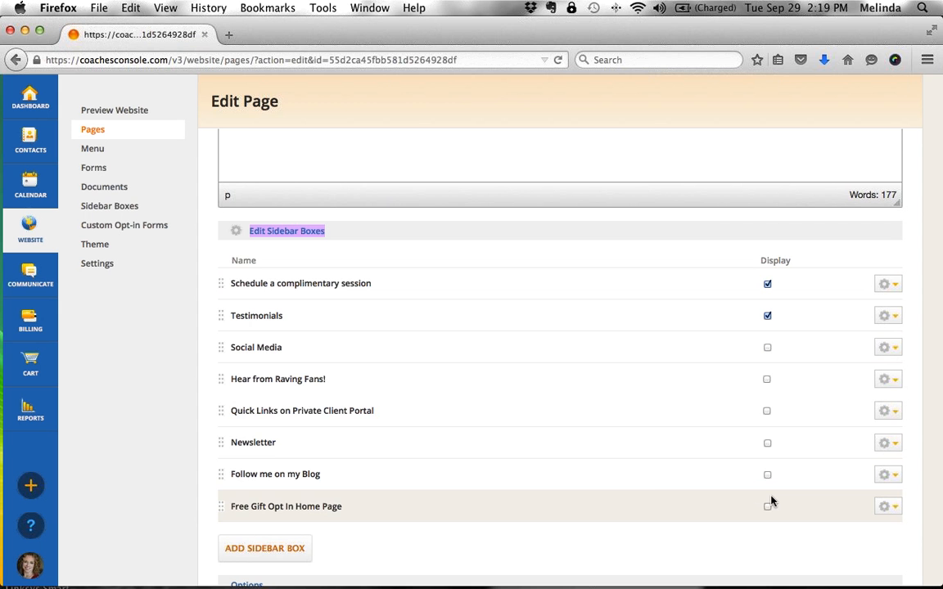
click(94, 130)
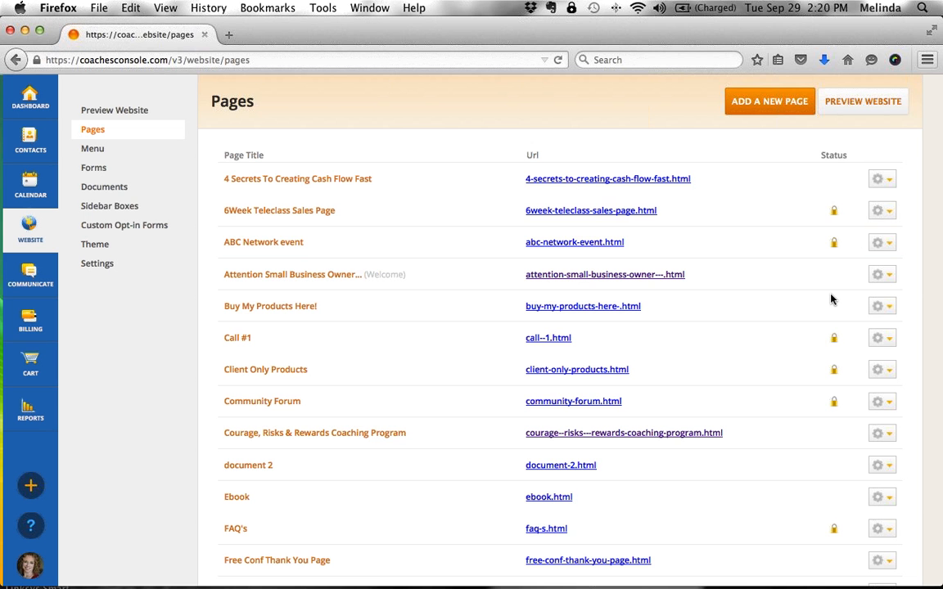
- Open the Calendar to the September 2015 month view of sessions and teleclasses
click(32, 190)
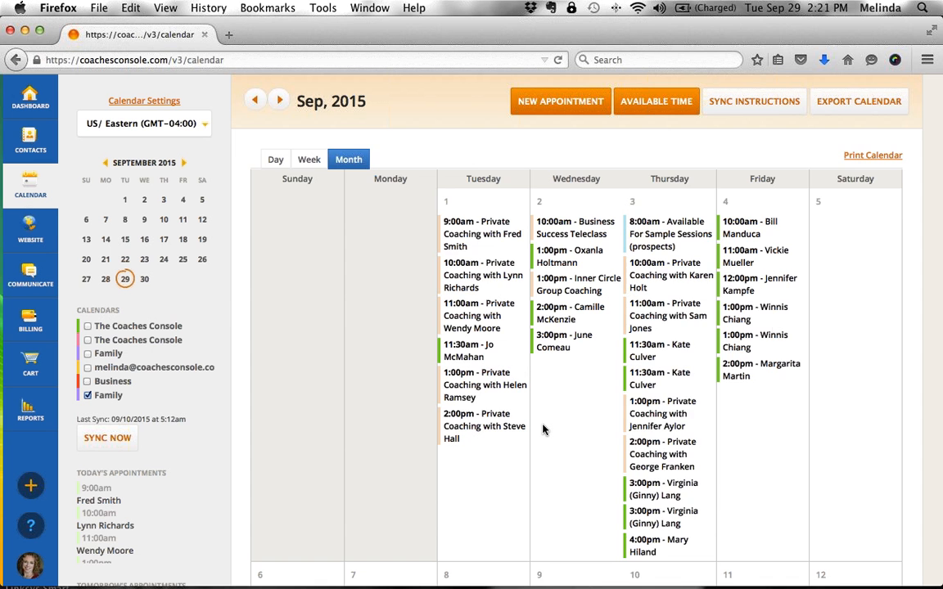
scroll(543, 430, down, 5)
scroll(543, 429, down, 3)
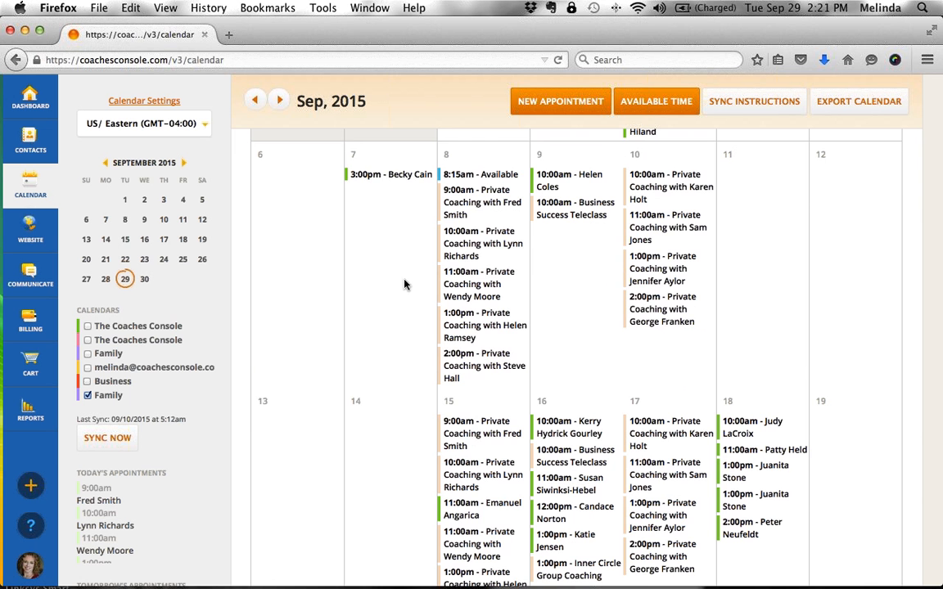
scroll(404, 284, down, 2)
scroll(405, 284, up, 5)
scroll(404, 284, up, 5)
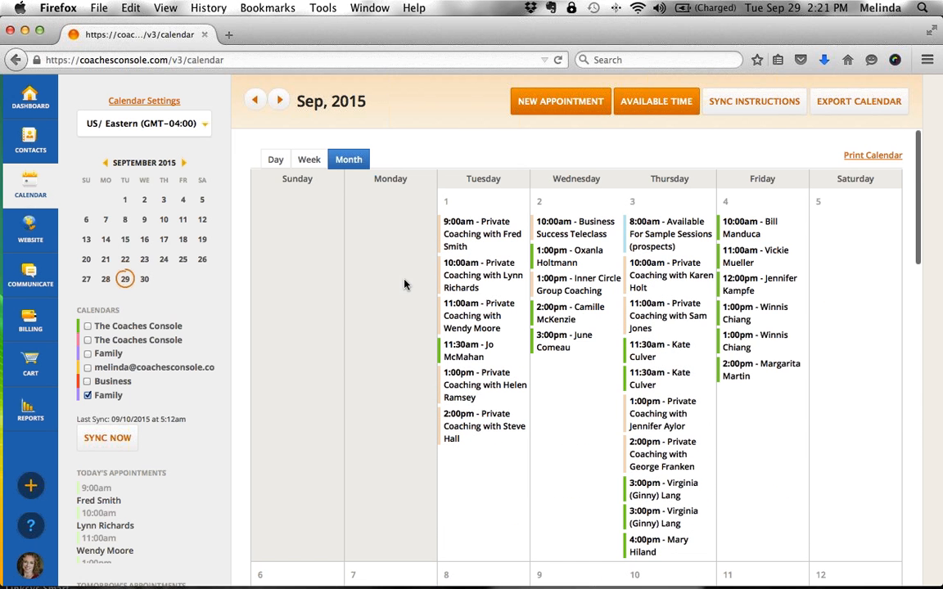
click(310, 160)
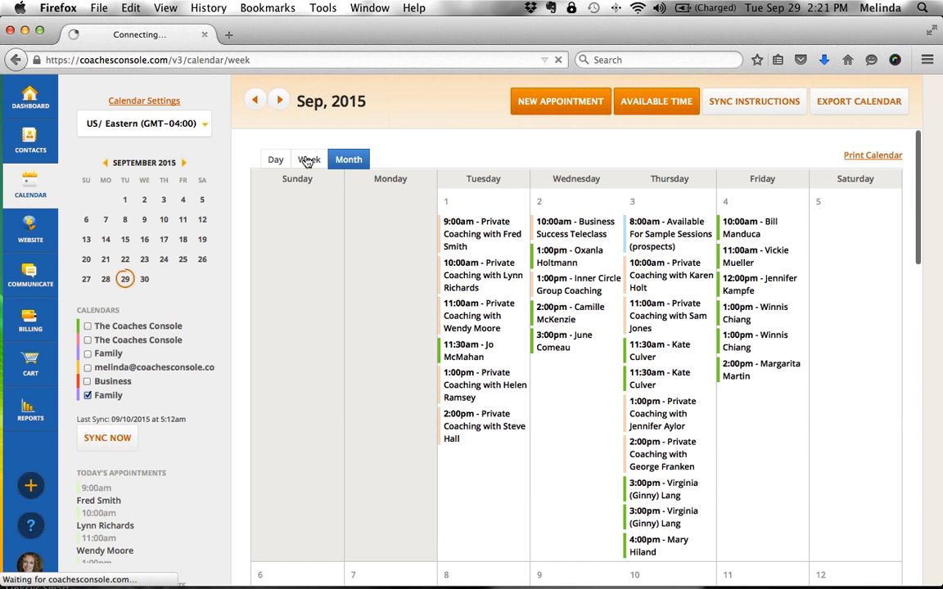
scroll(558, 351, up, 6)
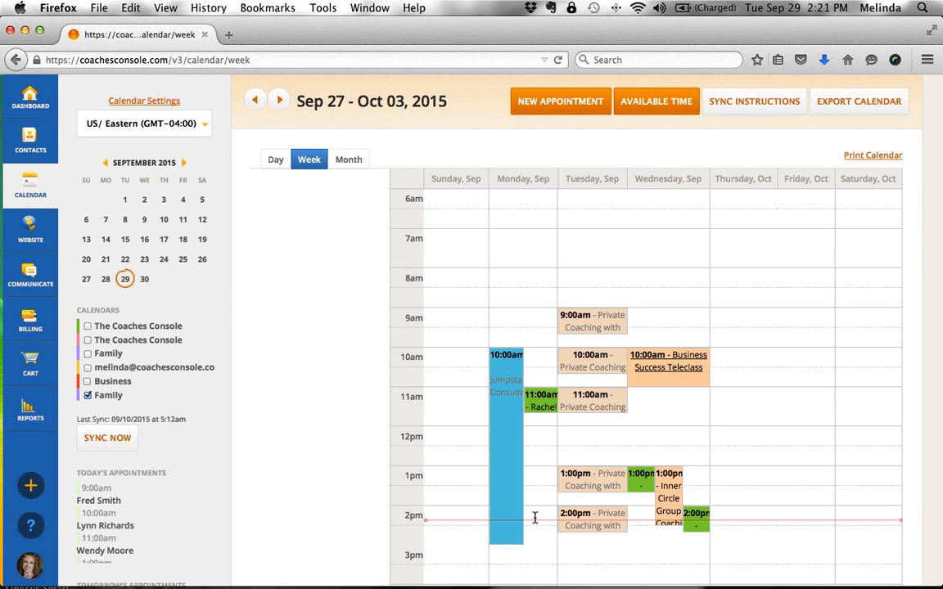
click(349, 162)
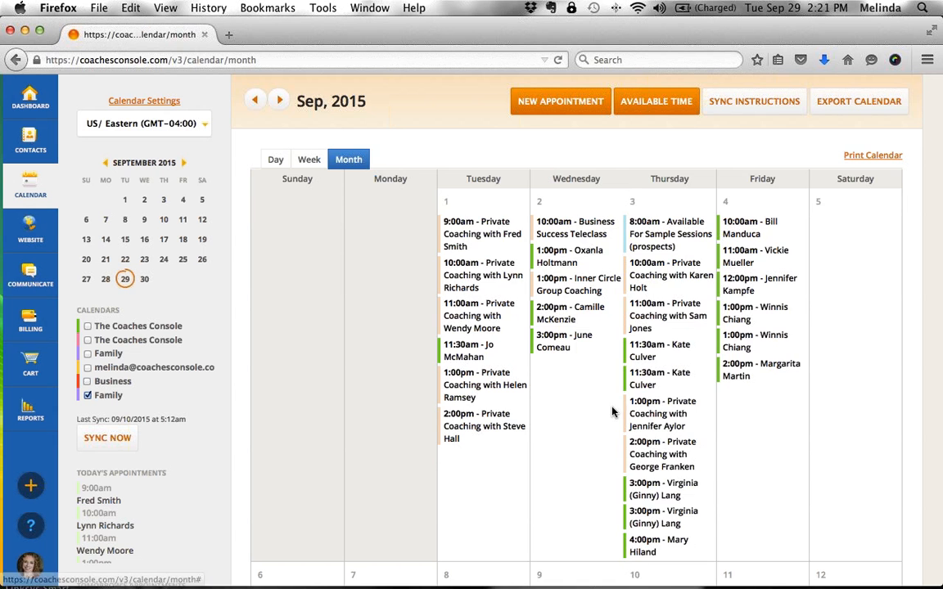
scroll(612, 412, down, 5)
scroll(612, 412, down, 7)
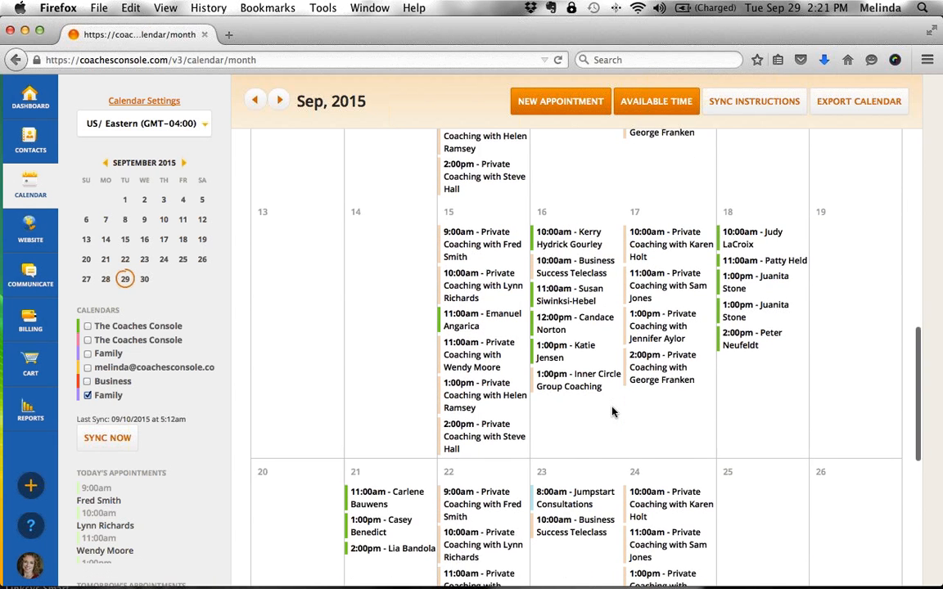
scroll(614, 412, down, 2)
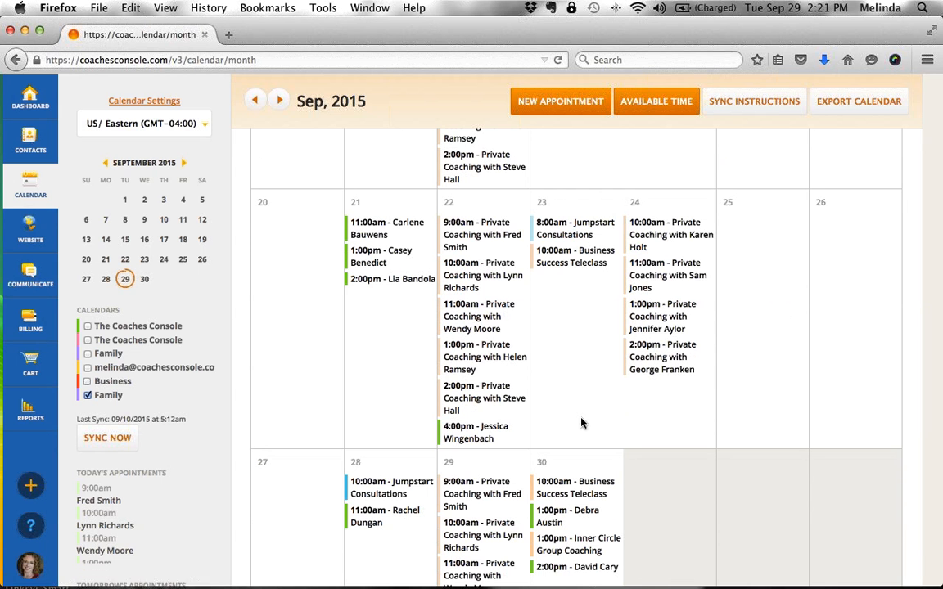
scroll(583, 421, down, 2)
scroll(581, 521, down, 1)
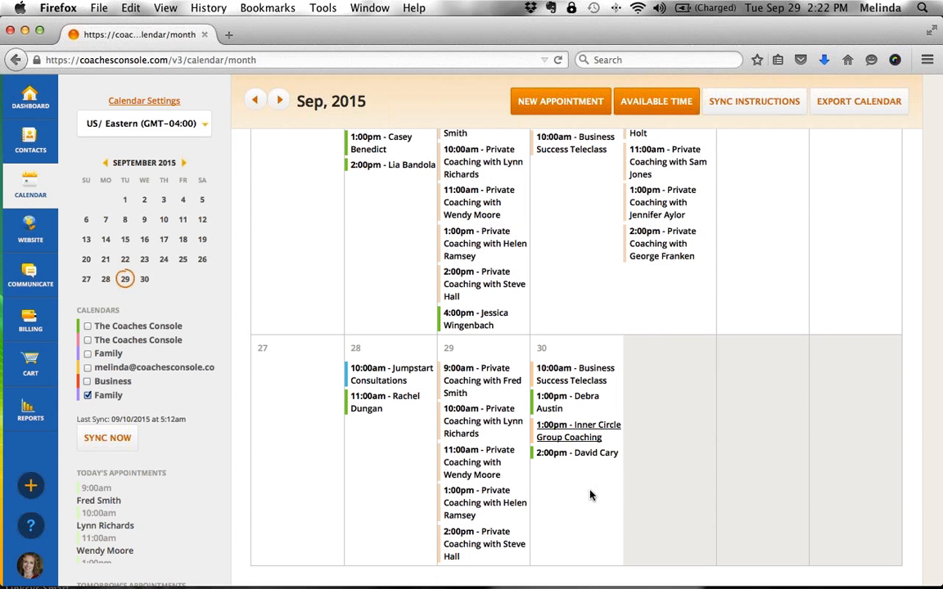
click(651, 105)
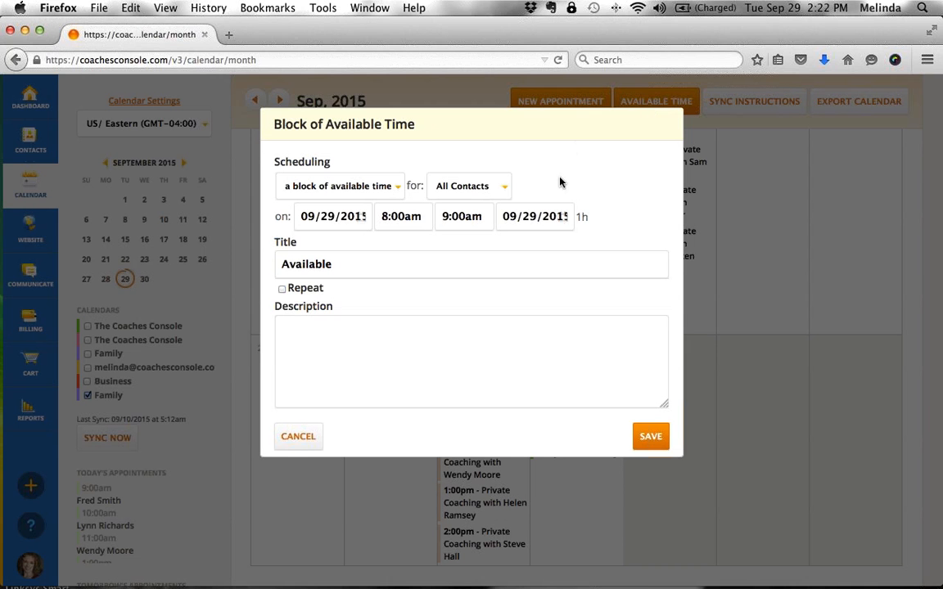
click(311, 439)
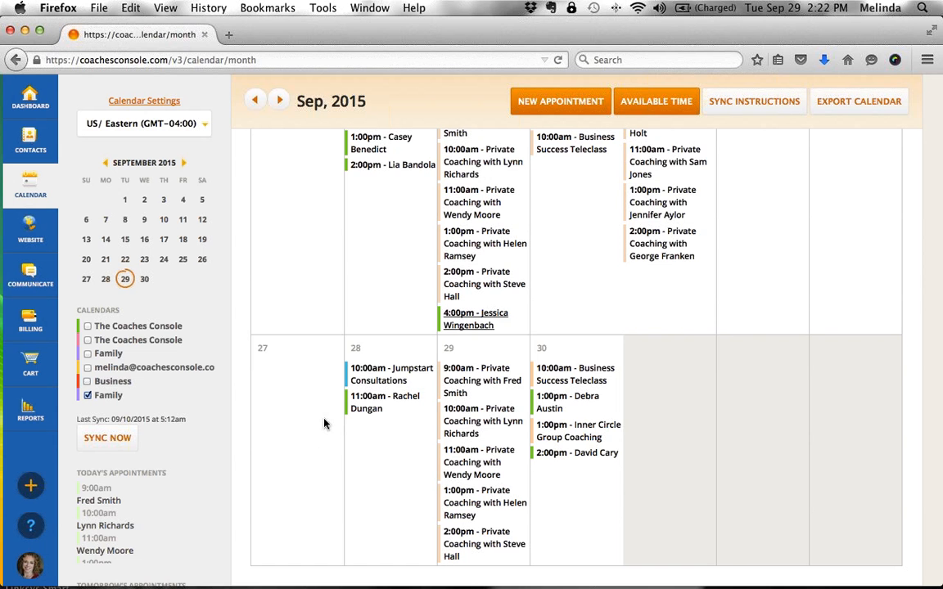
scroll(489, 306, up, 10)
scroll(490, 306, up, 5)
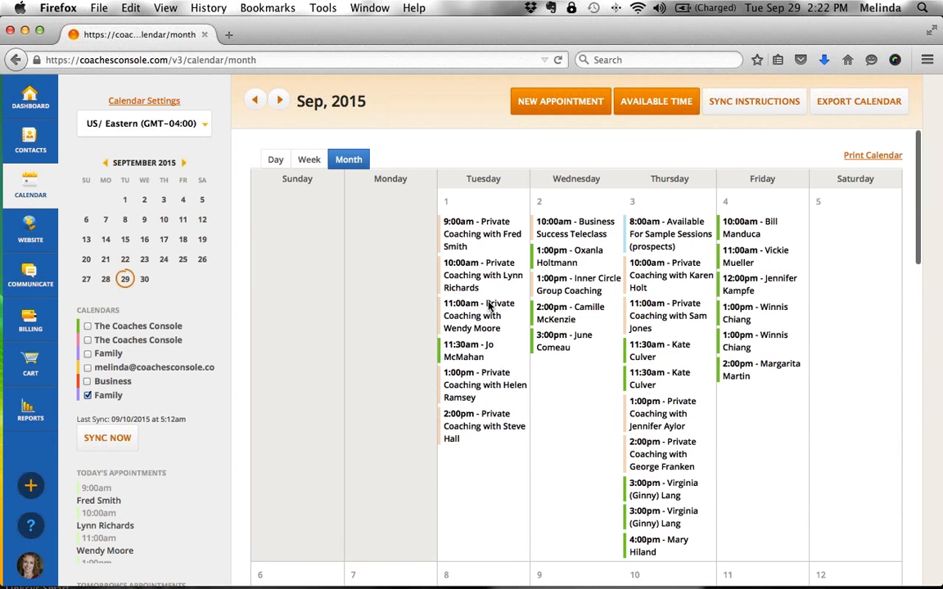
- Open the first Active contact's Appointments tab, listing sessions 09/16–09/30/2015
click(33, 145)
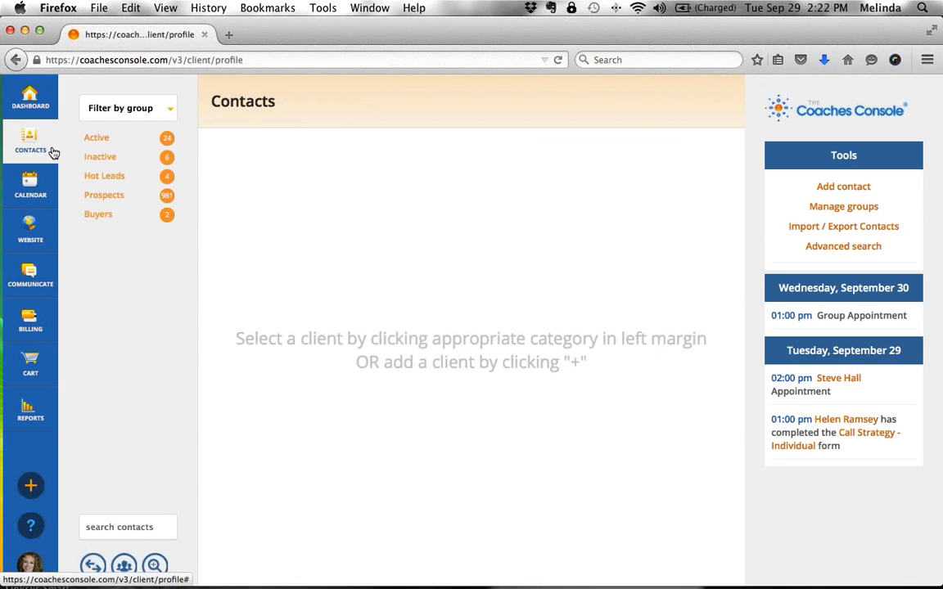
click(96, 139)
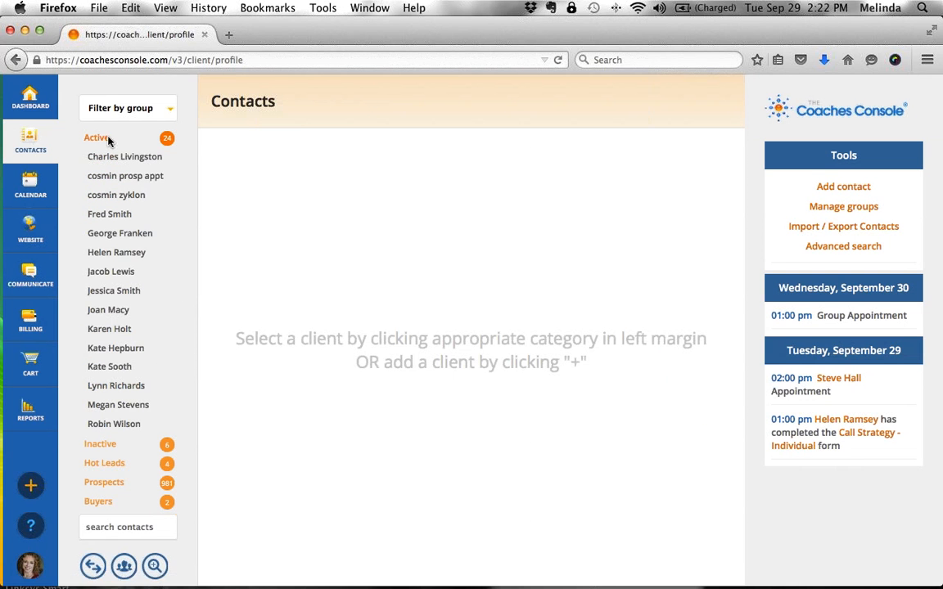
click(116, 258)
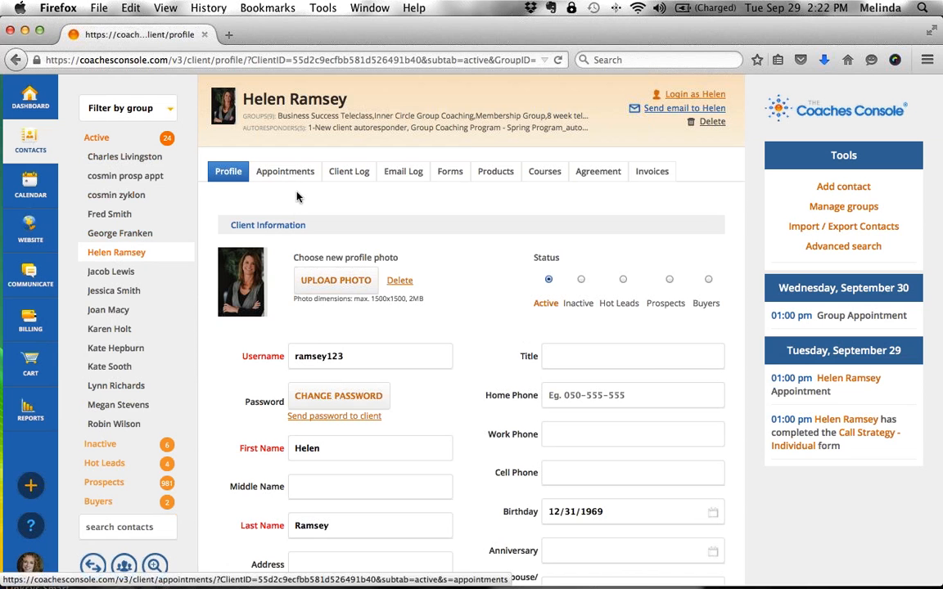
click(285, 171)
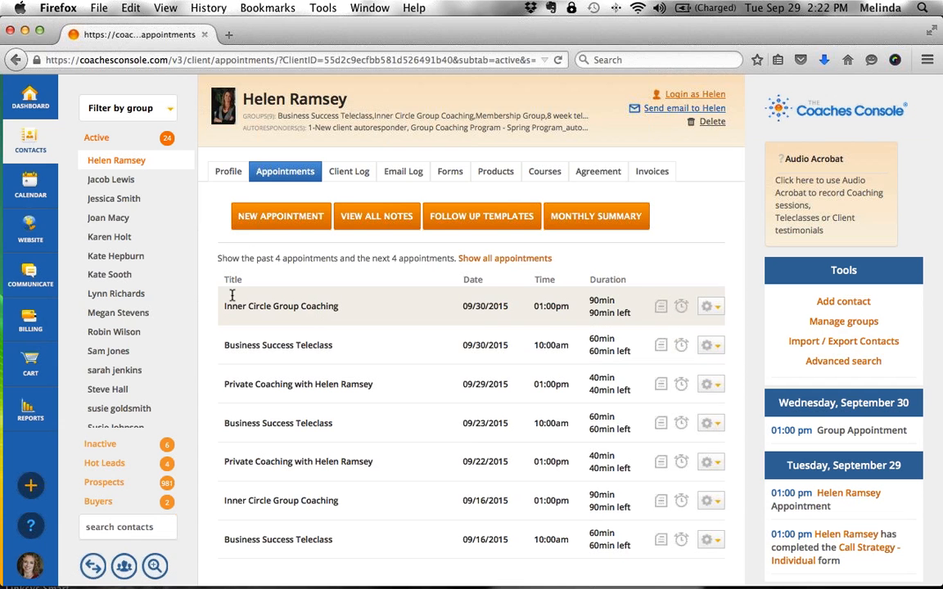
- Highlight the Inner Circle Group Coaching and private coaching appointment titles
drag(225, 307, 224, 337)
click(348, 345)
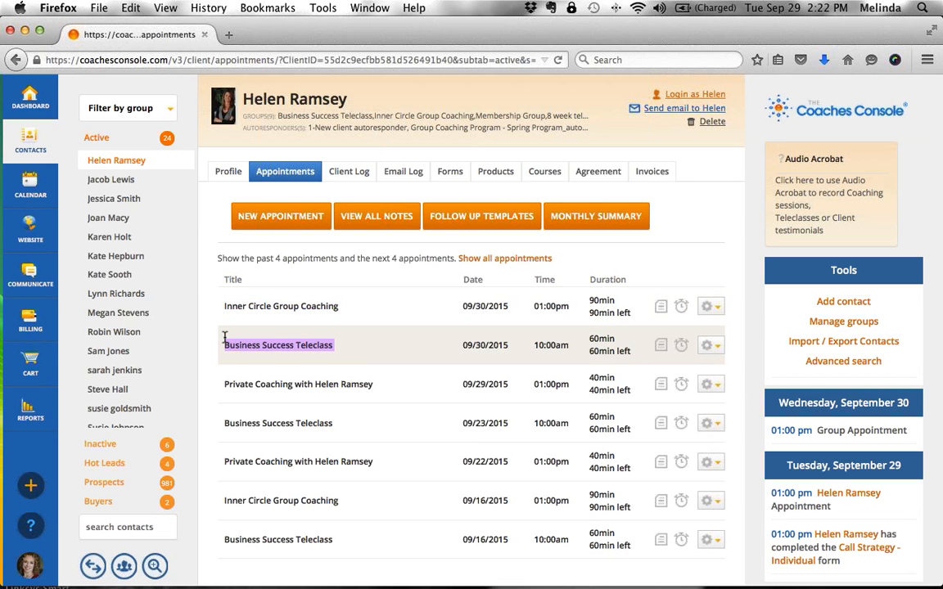
drag(374, 385, 211, 384)
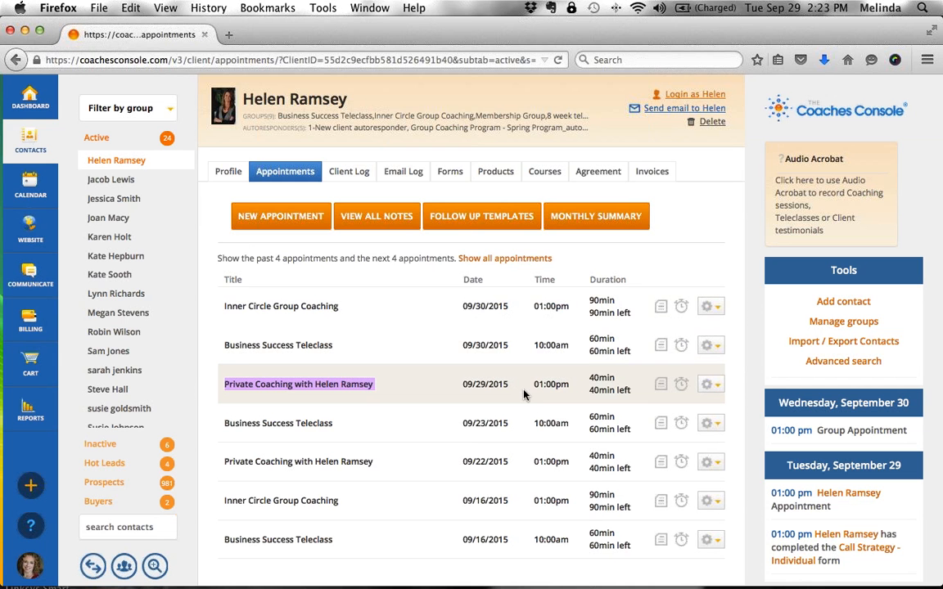
- Browse three more Active contacts' appointments, then expand the 981-contact Prospects group
click(111, 180)
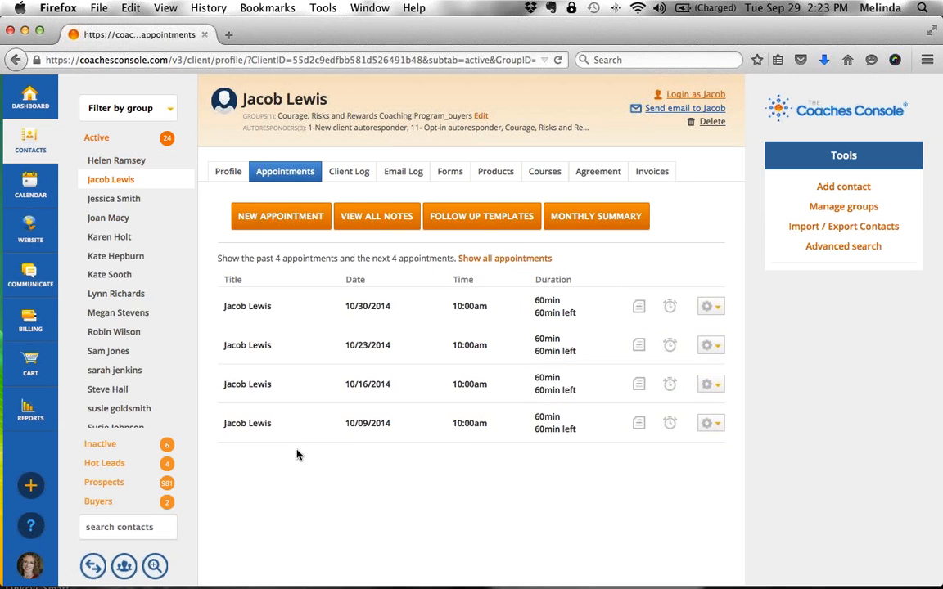
click(94, 201)
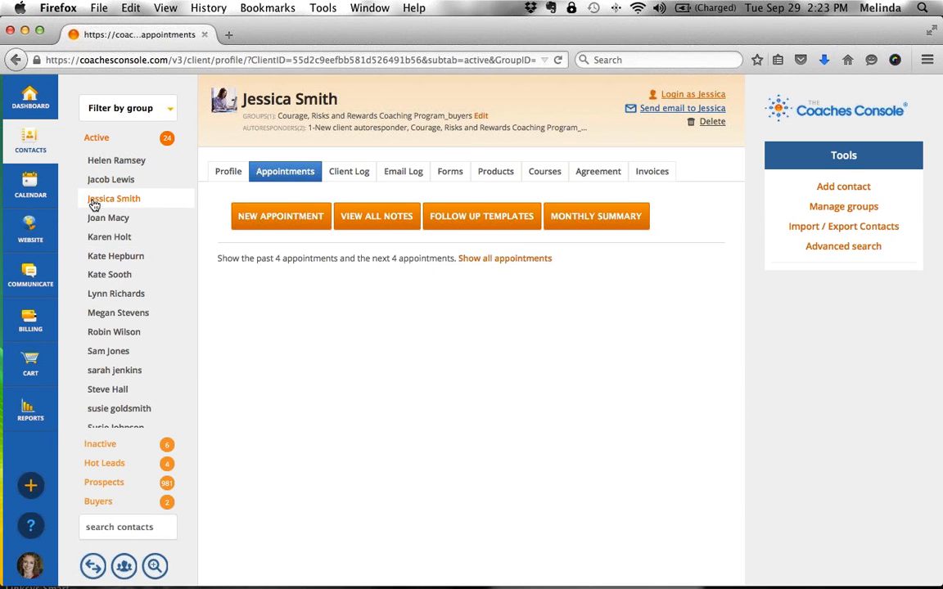
click(94, 208)
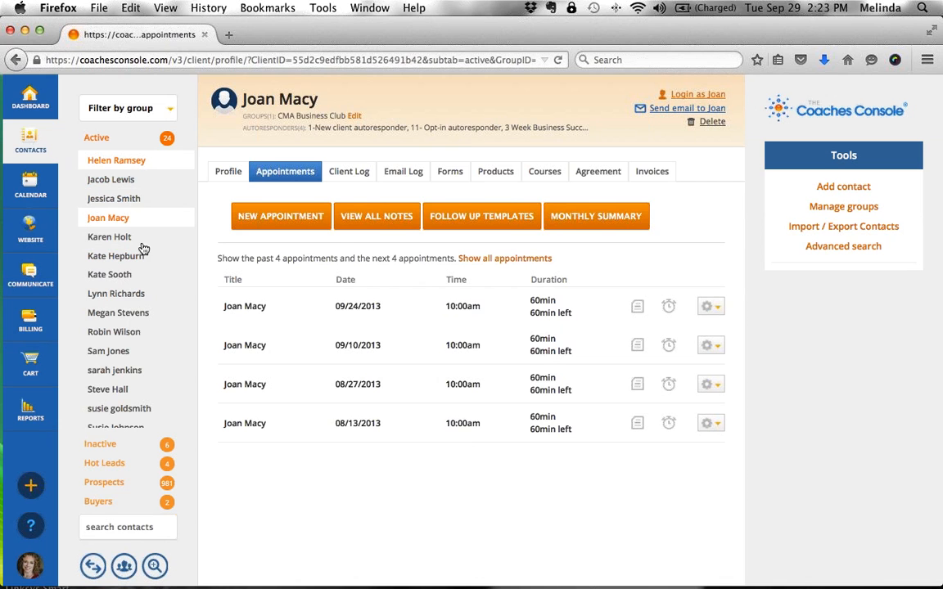
click(104, 484)
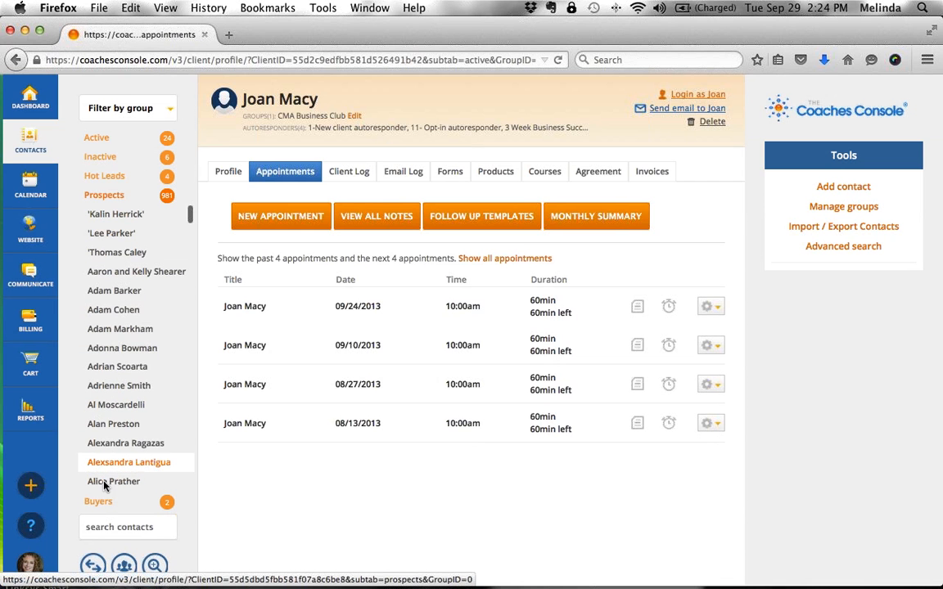
- Open a prospect's profile, set its status to Active, and point out the login fields
click(118, 294)
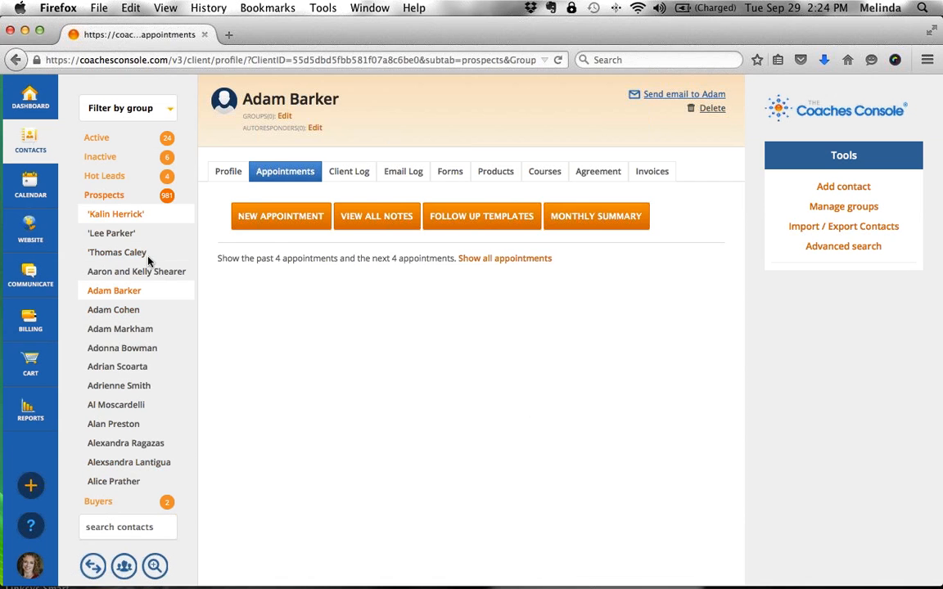
click(227, 175)
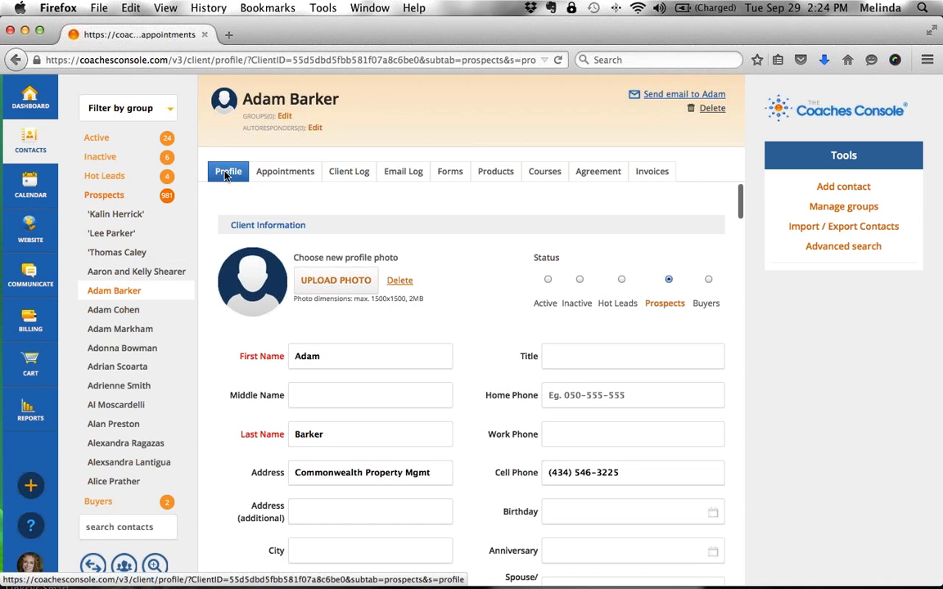
click(548, 280)
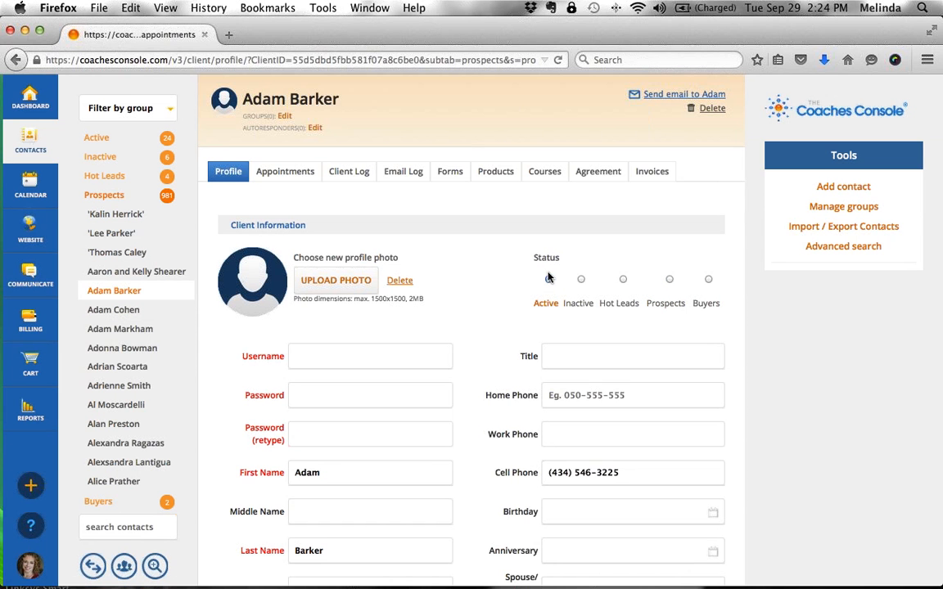
double_click(549, 273)
click(550, 308)
double_click(265, 356)
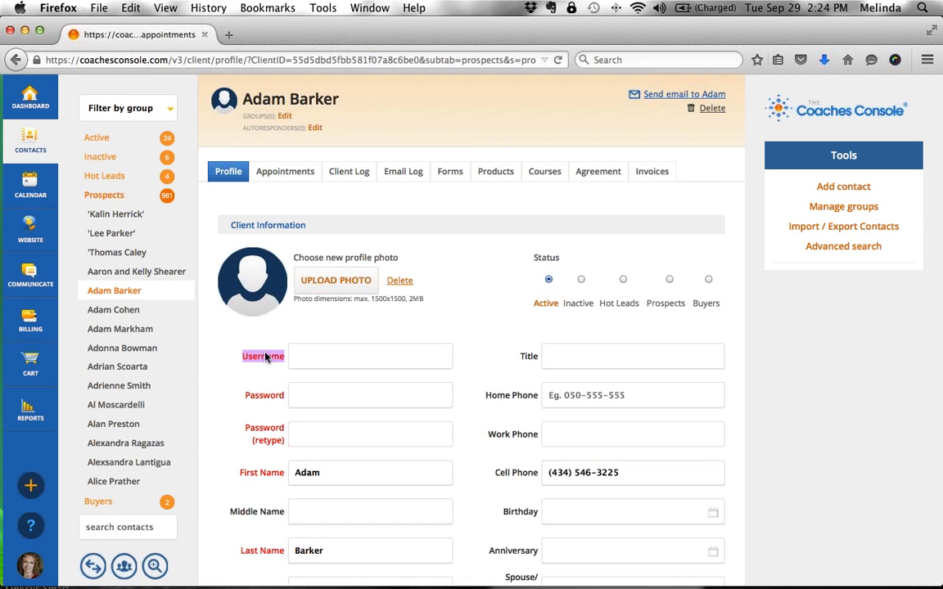
double_click(264, 395)
double_click(266, 427)
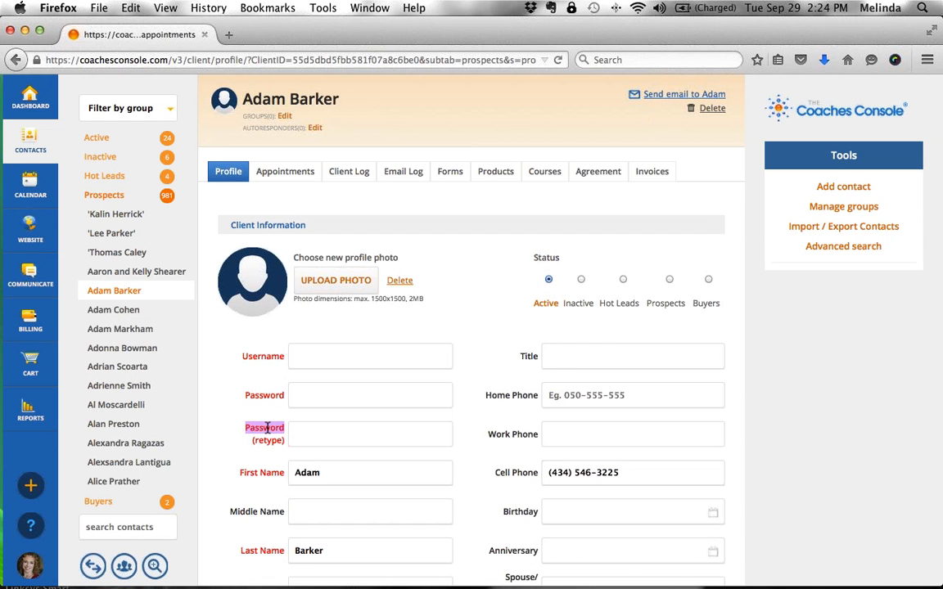
- Use the contact's e-mail as username, fill password and retype, then head to Calendar
click(320, 358)
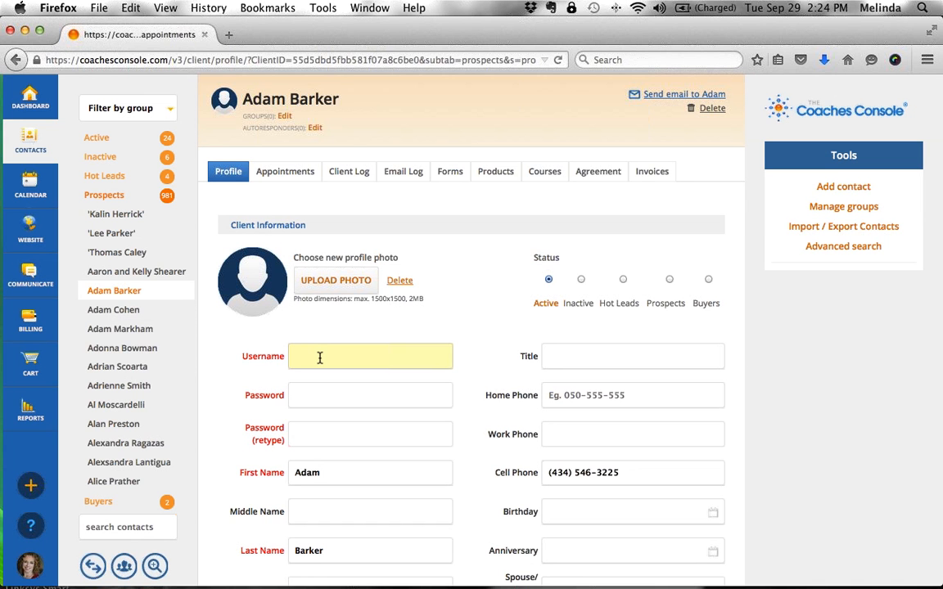
text(email@)
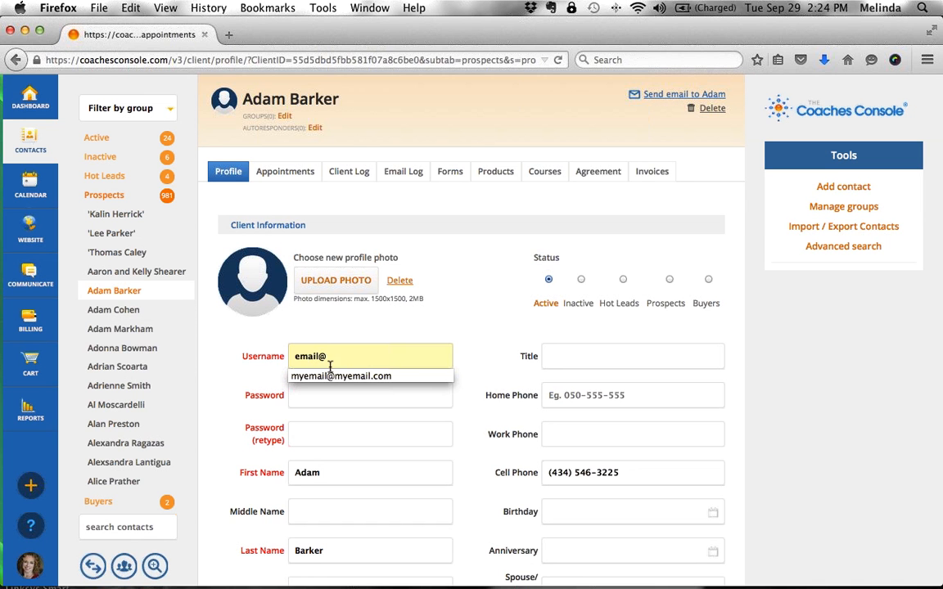
click(332, 376)
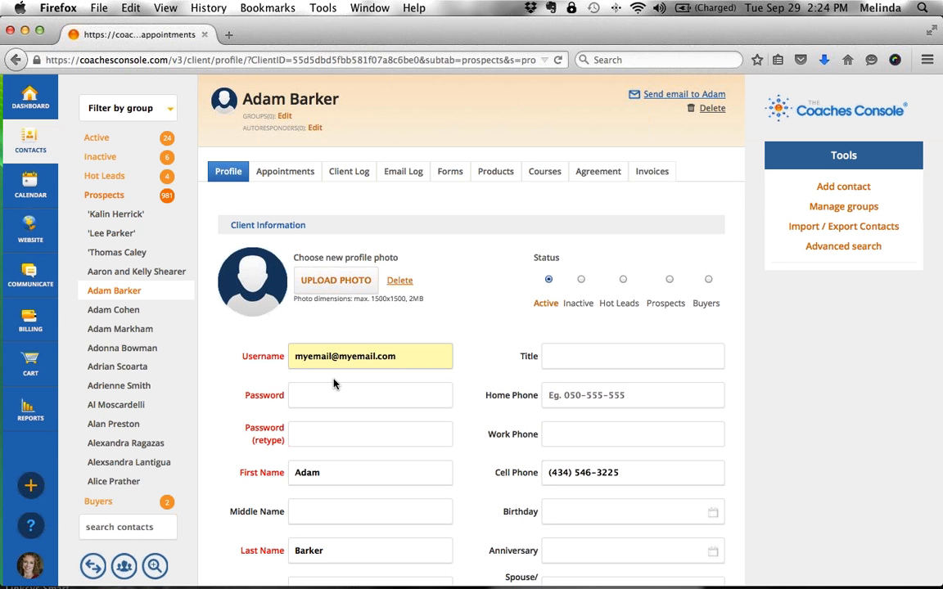
click(335, 399)
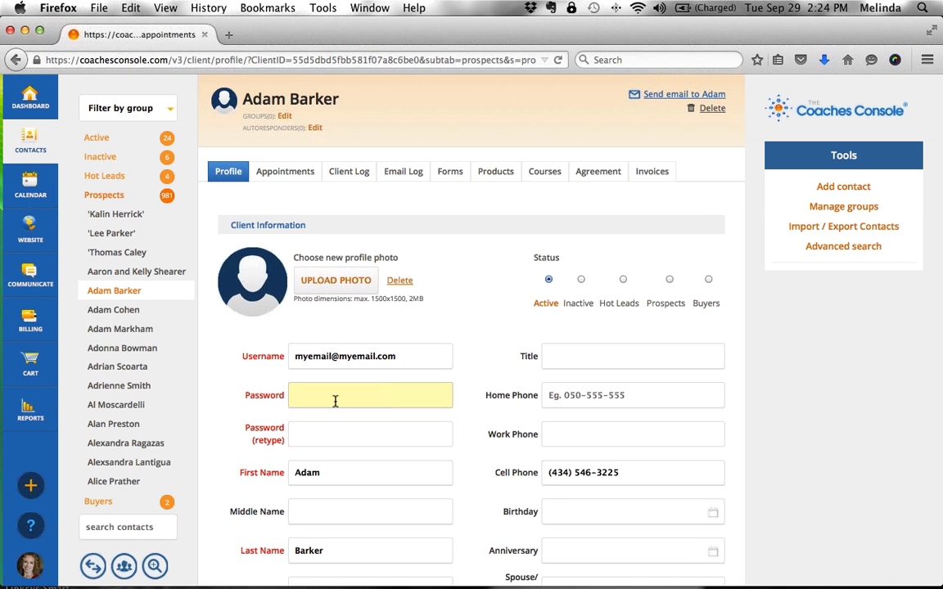
text(test123456)
click(347, 439)
text(123456)
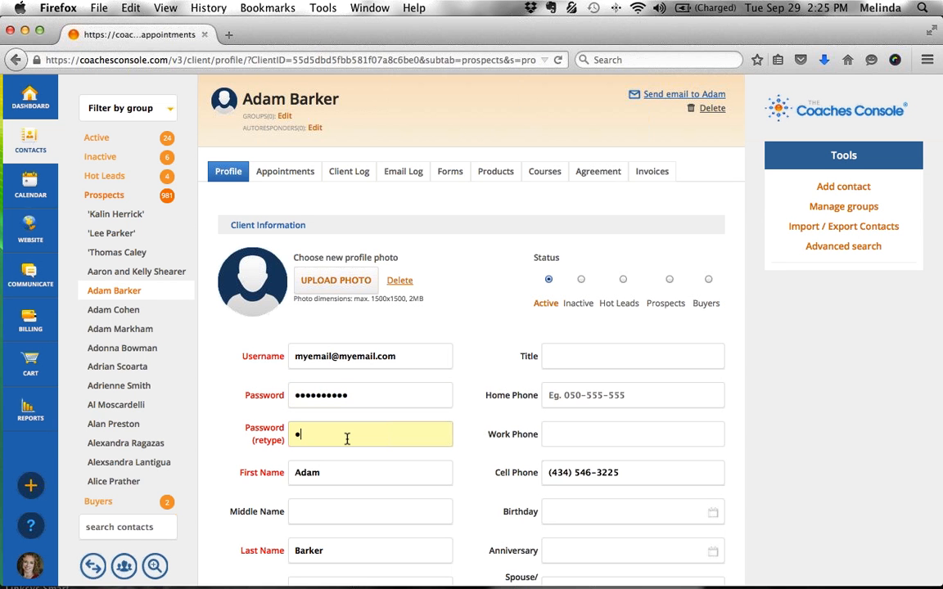
text(7890)
scroll(480, 430, down, 5)
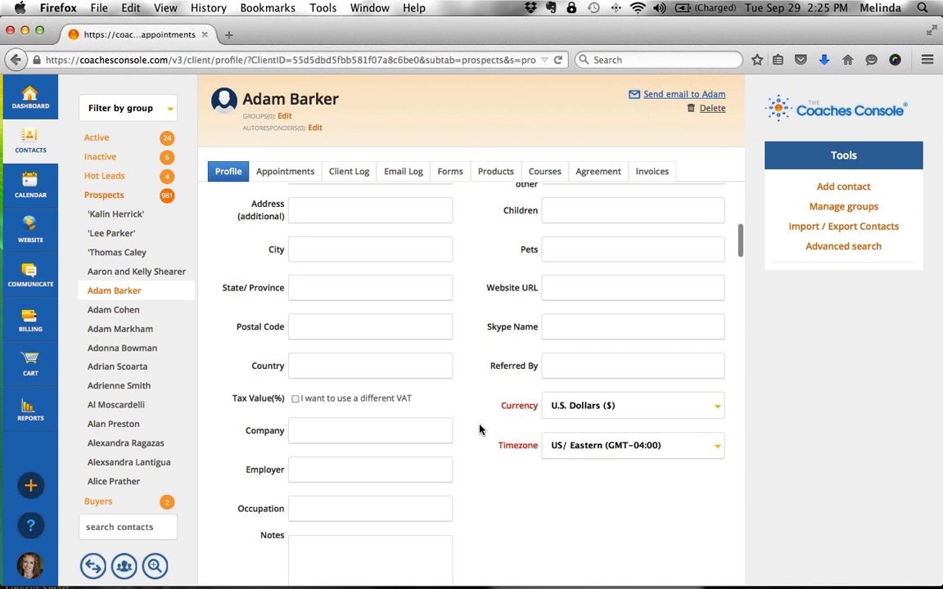
scroll(480, 430, up, 5)
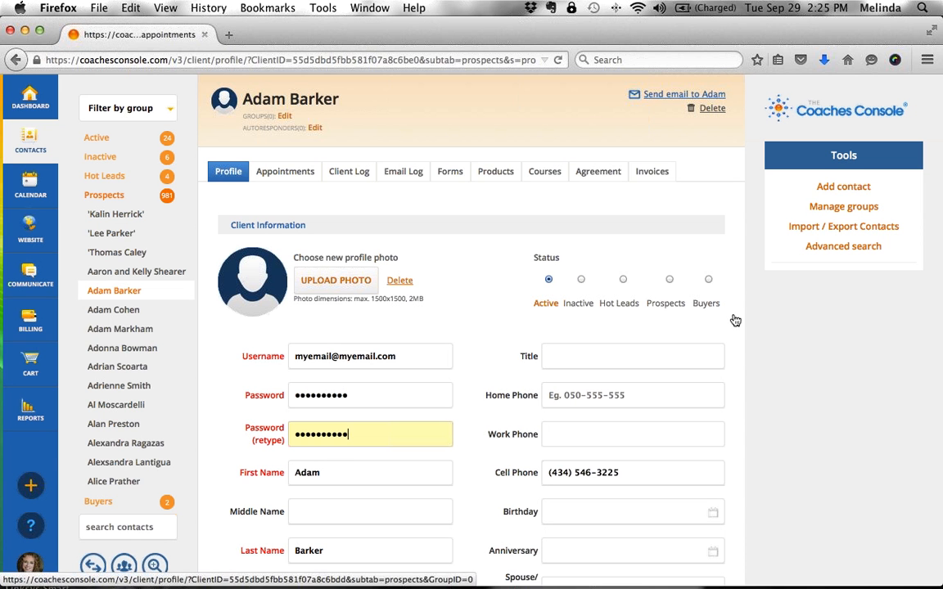
click(29, 186)
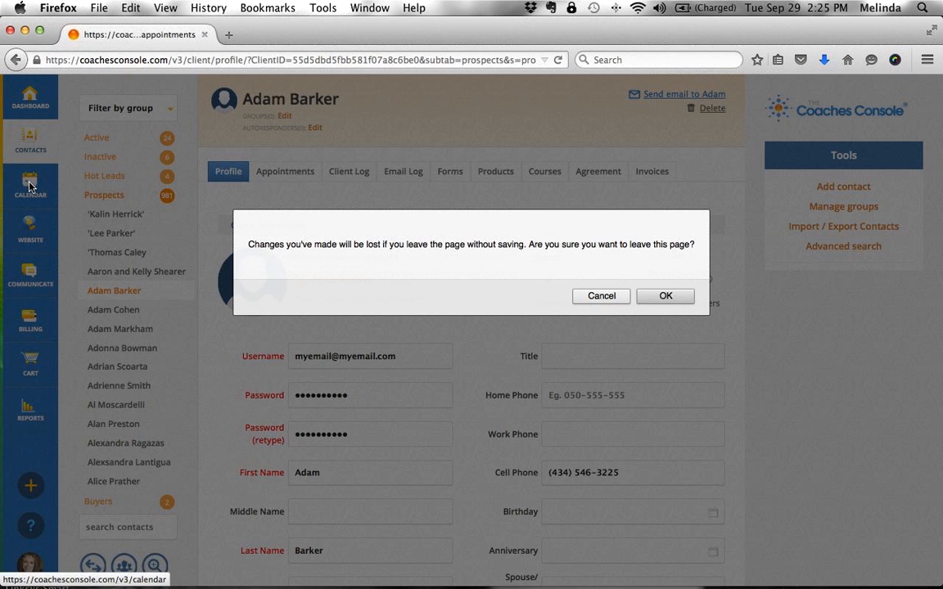
- Confirm leaving without saving and scroll through the September 2015 month calendar
click(646, 296)
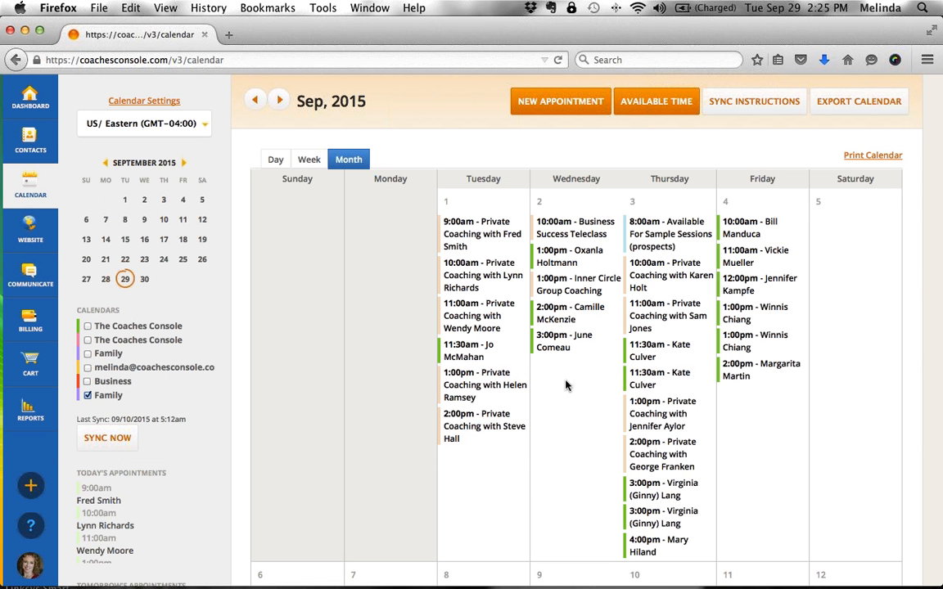
scroll(516, 398, down, 10)
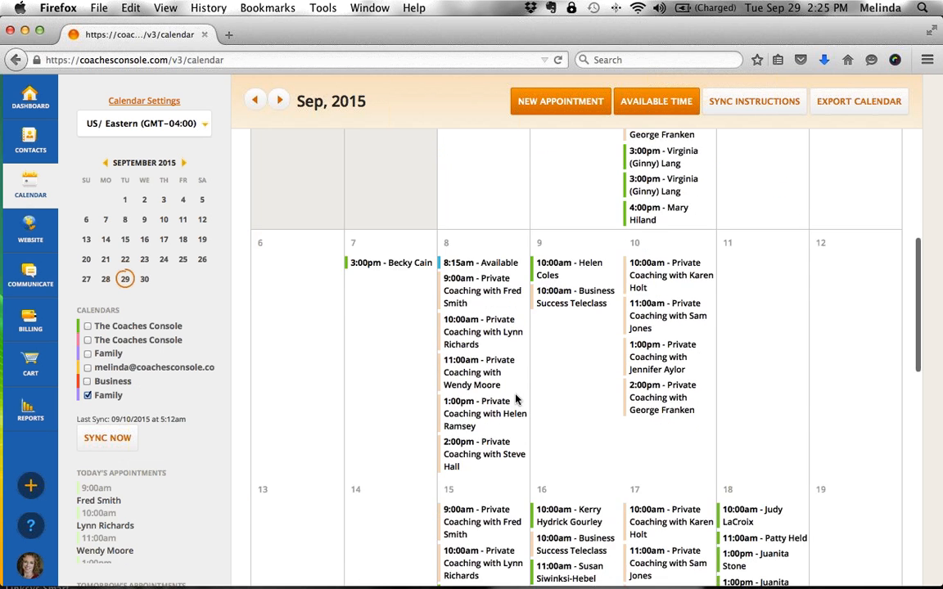
scroll(516, 399, up, 10)
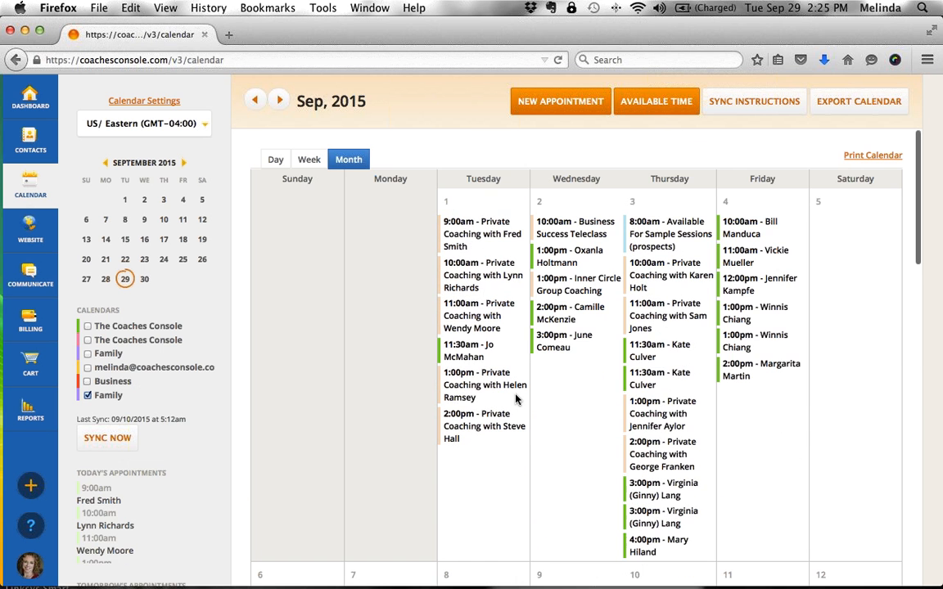
- Abandon a new appointment after checking its With options, and start an Available time block instead
click(562, 102)
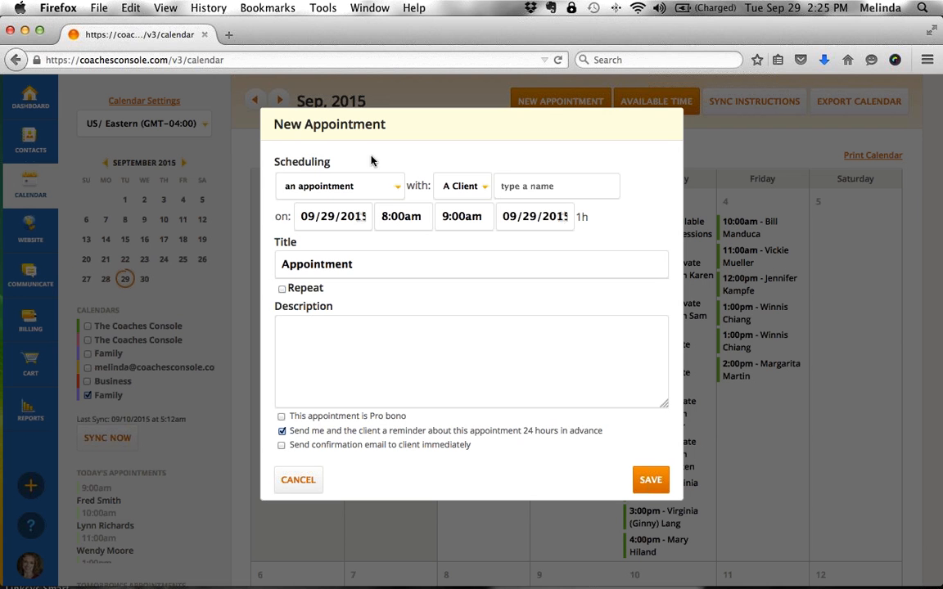
click(482, 189)
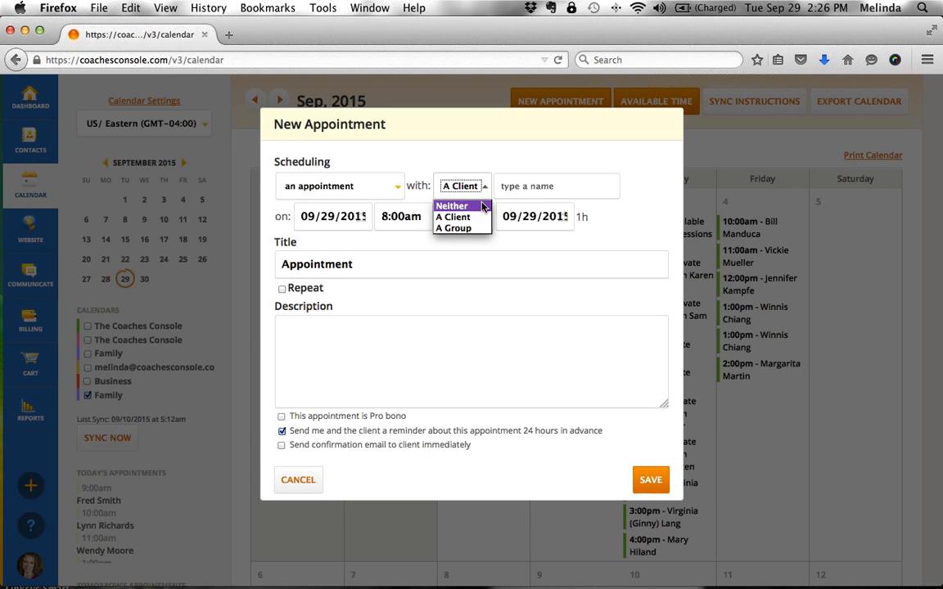
click(513, 162)
click(319, 481)
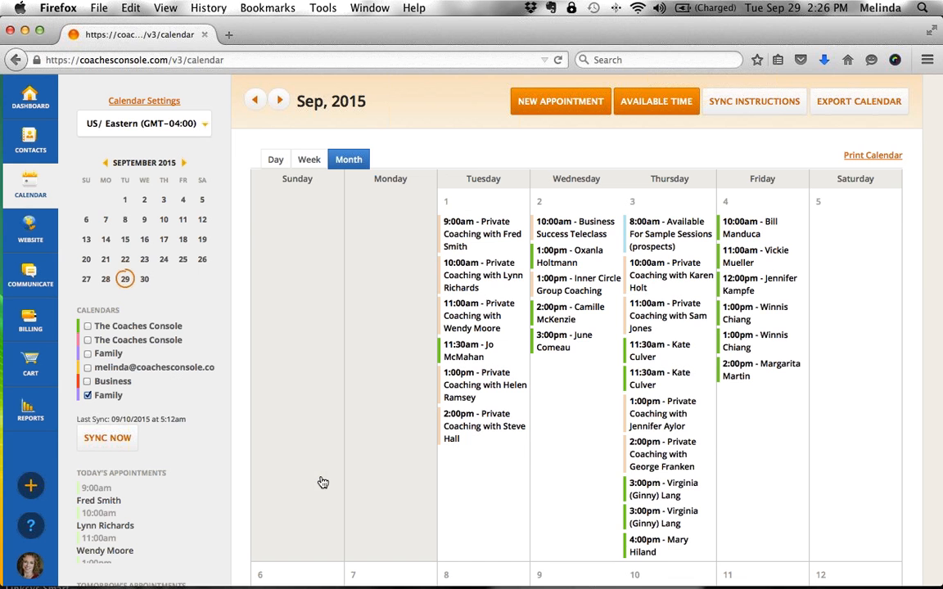
click(633, 108)
click(491, 193)
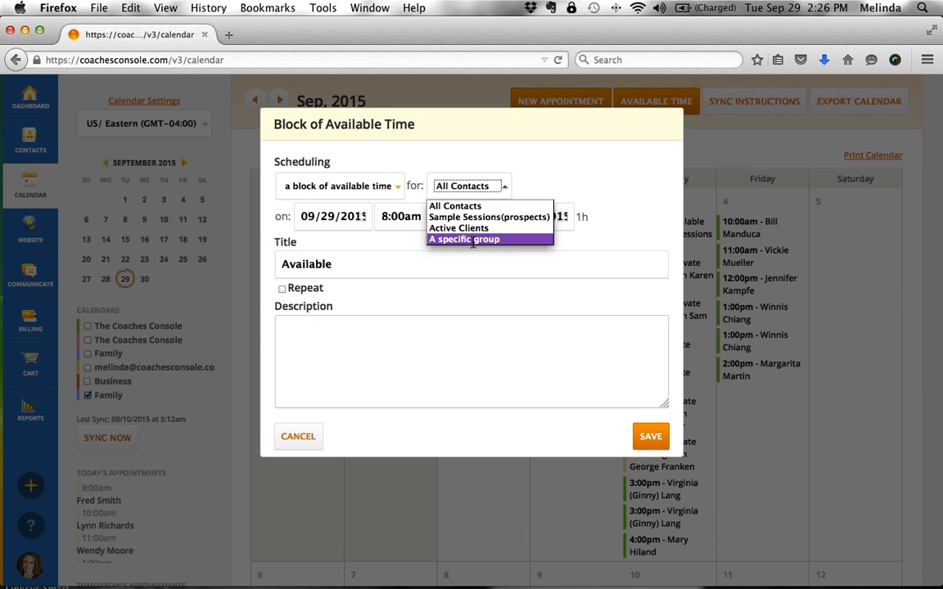
- Leave the audience at All Contacts and cancel the Block of Available Time form
click(307, 434)
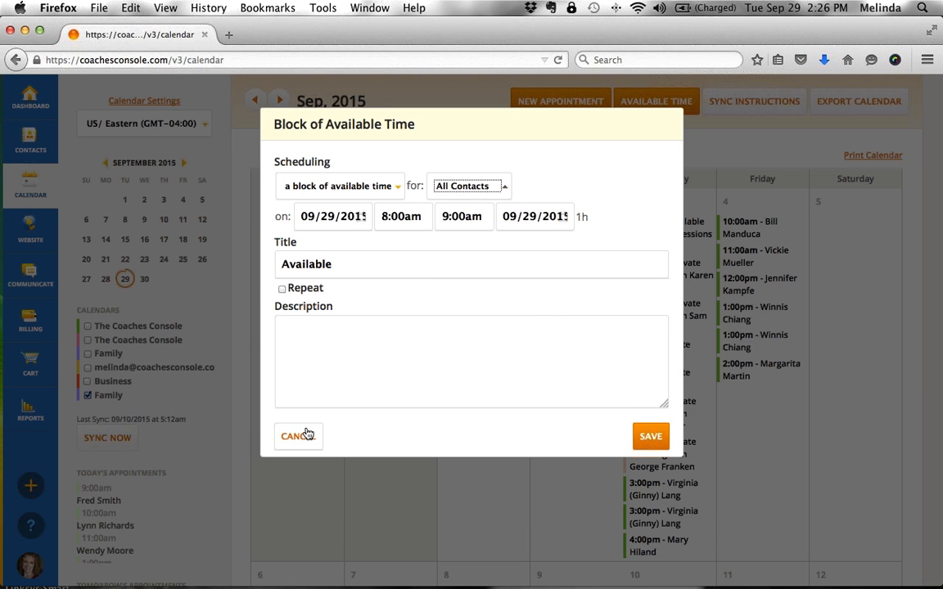
click(307, 434)
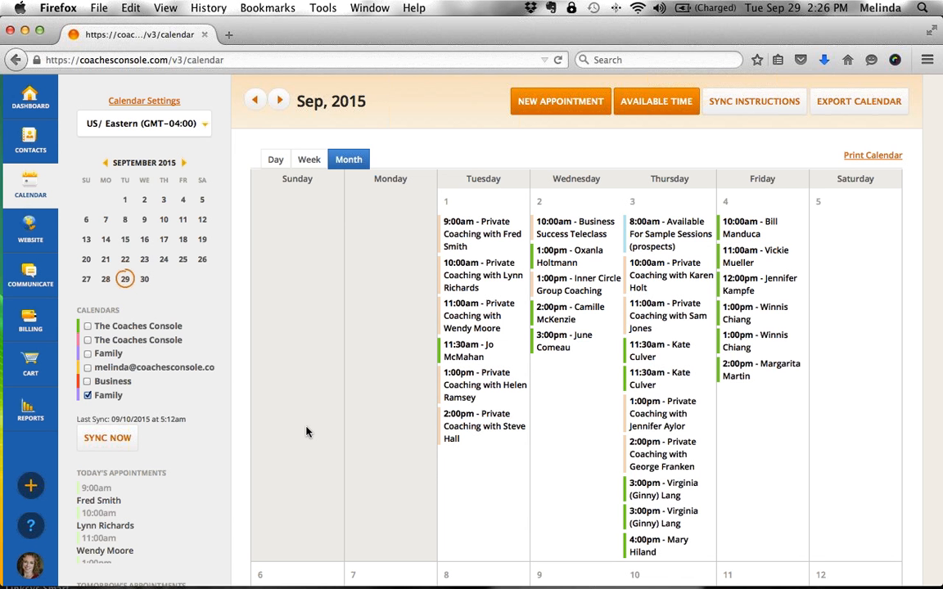
double_click(106, 311)
click(93, 316)
drag(95, 326, 146, 401)
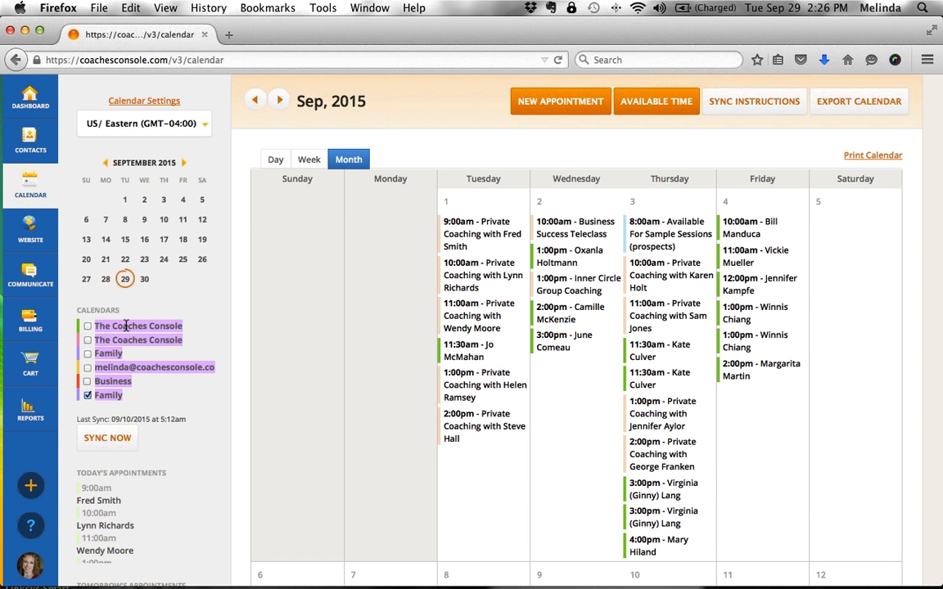
click(140, 399)
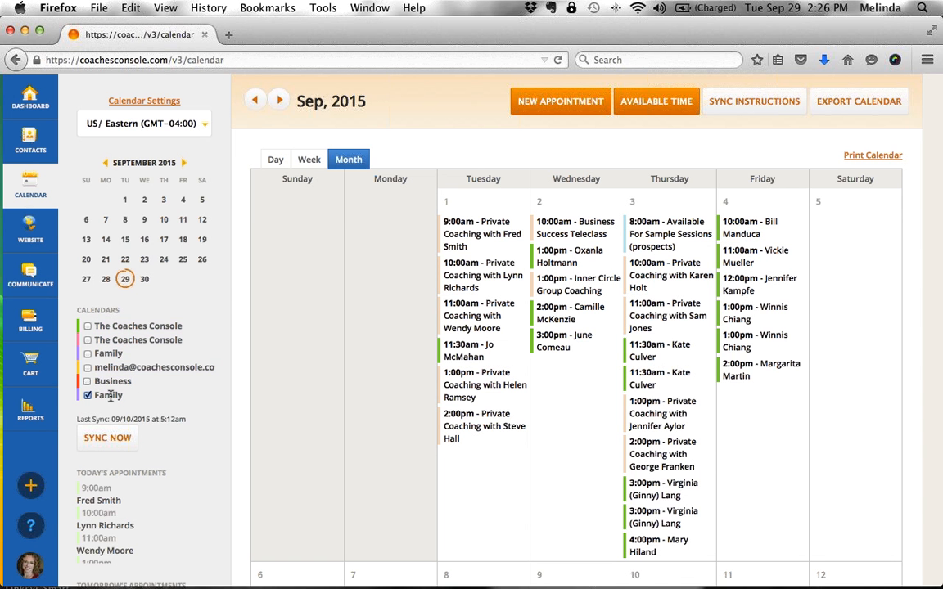
double_click(111, 396)
double_click(125, 381)
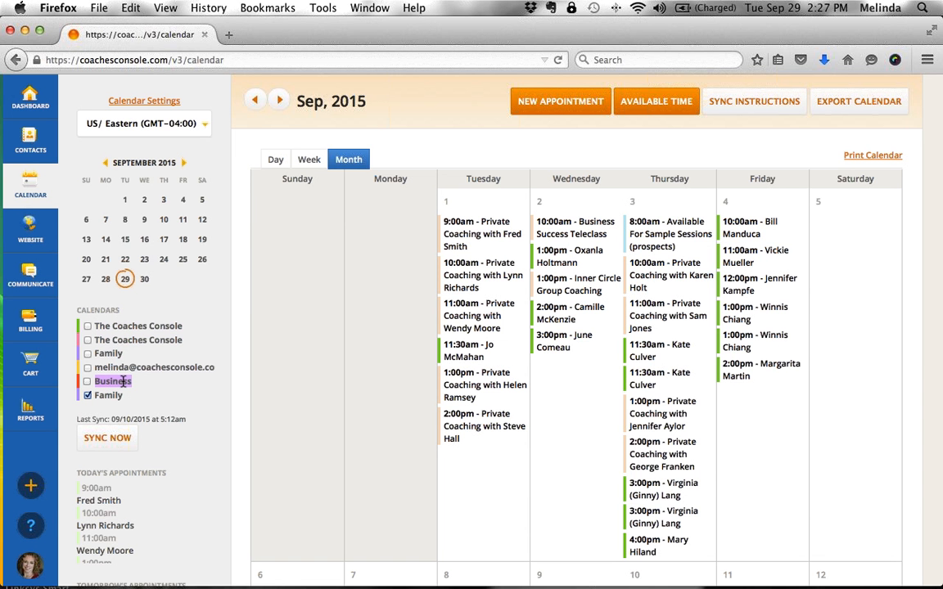
click(112, 385)
- Tick the Business and Family calendars and scroll the September 2015 grid to review their sessions
scroll(549, 456, down, 5)
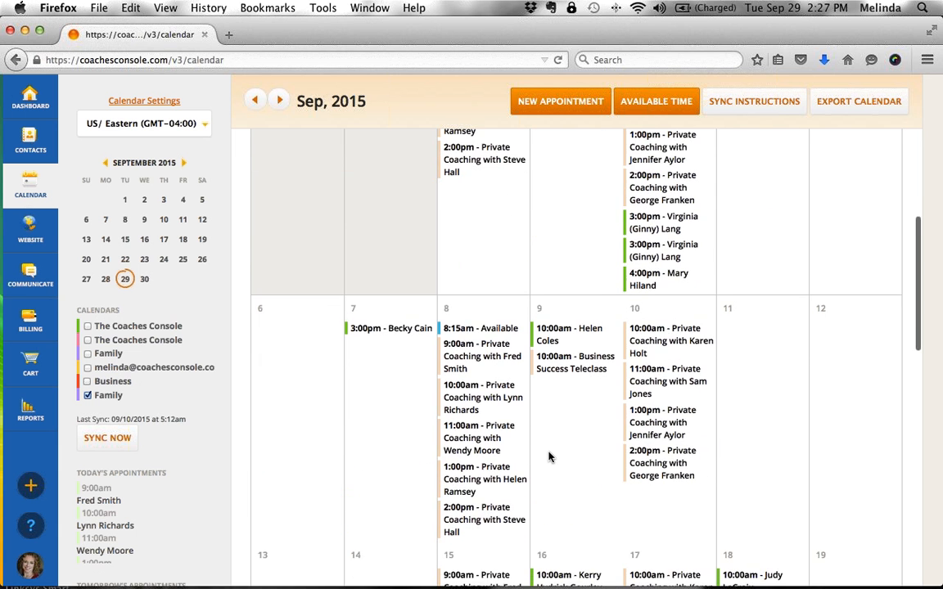
scroll(550, 455, up, 5)
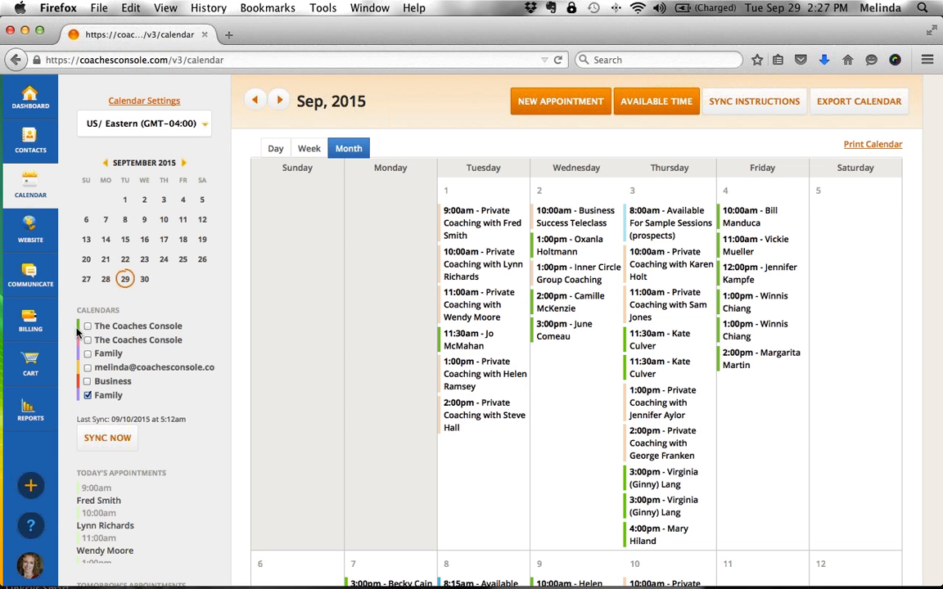
click(86, 383)
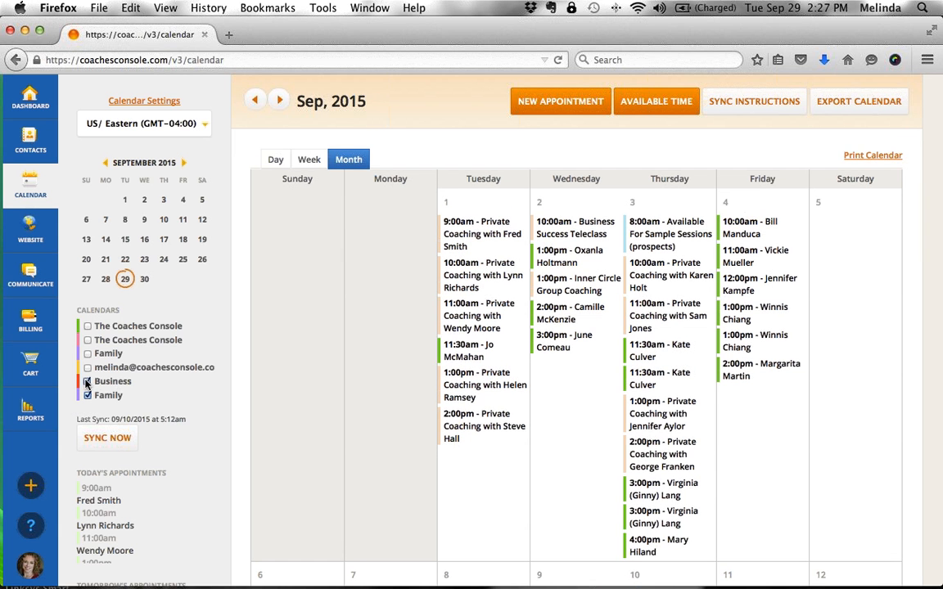
scroll(378, 399, down, 5)
scroll(378, 399, up, 5)
click(88, 353)
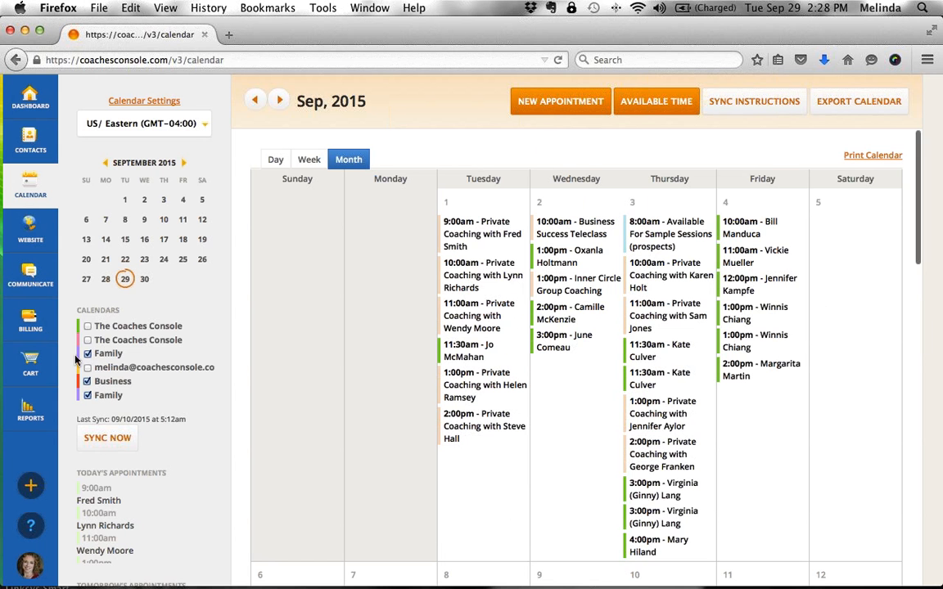
scroll(562, 422, down, 5)
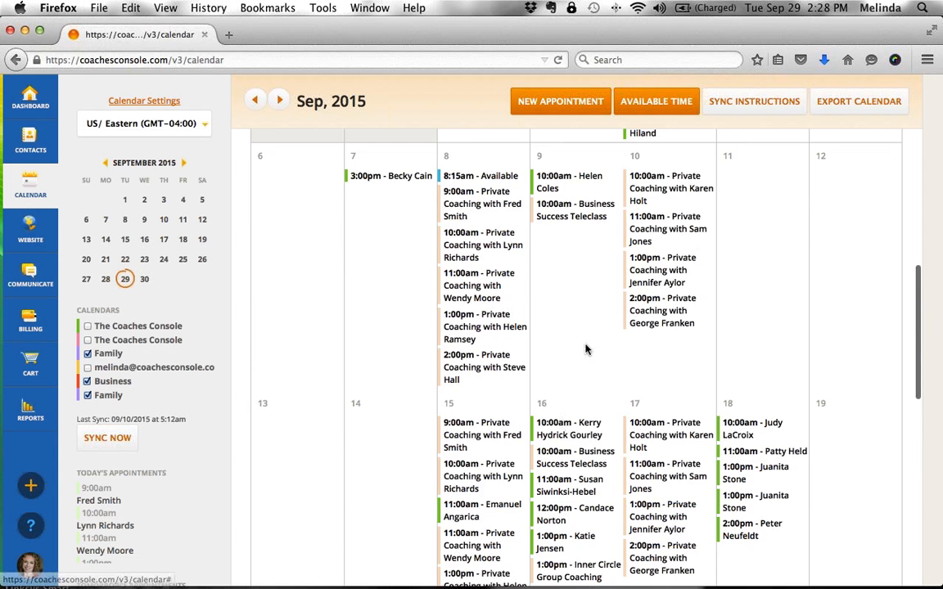
scroll(586, 350, down, 3)
scroll(586, 349, down, 2)
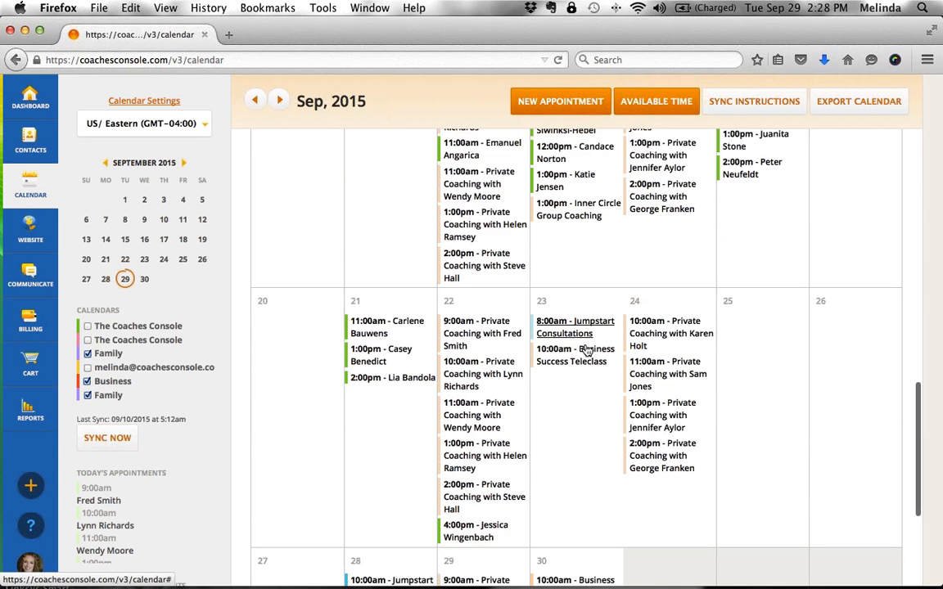
scroll(586, 350, up, 10)
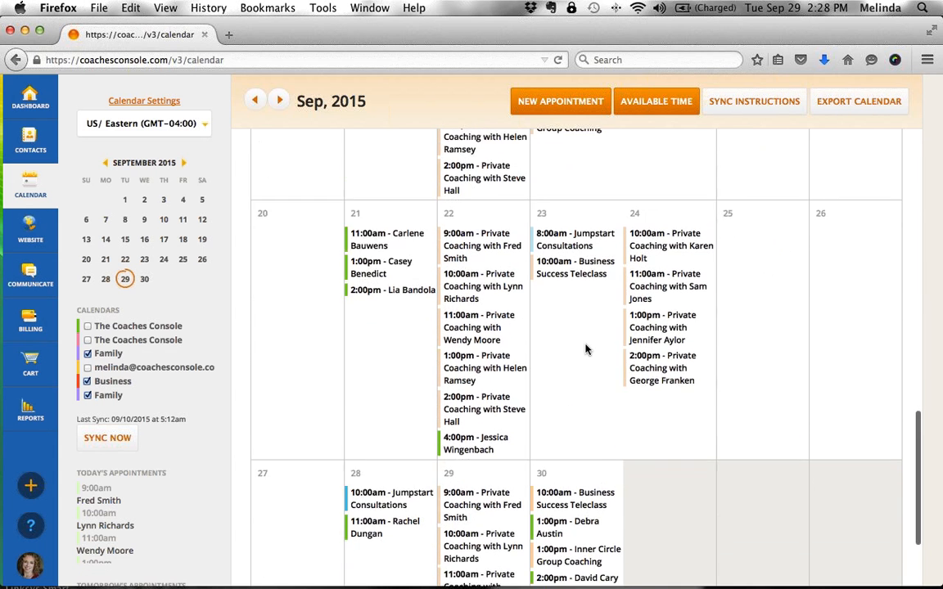
scroll(586, 349, up, 3)
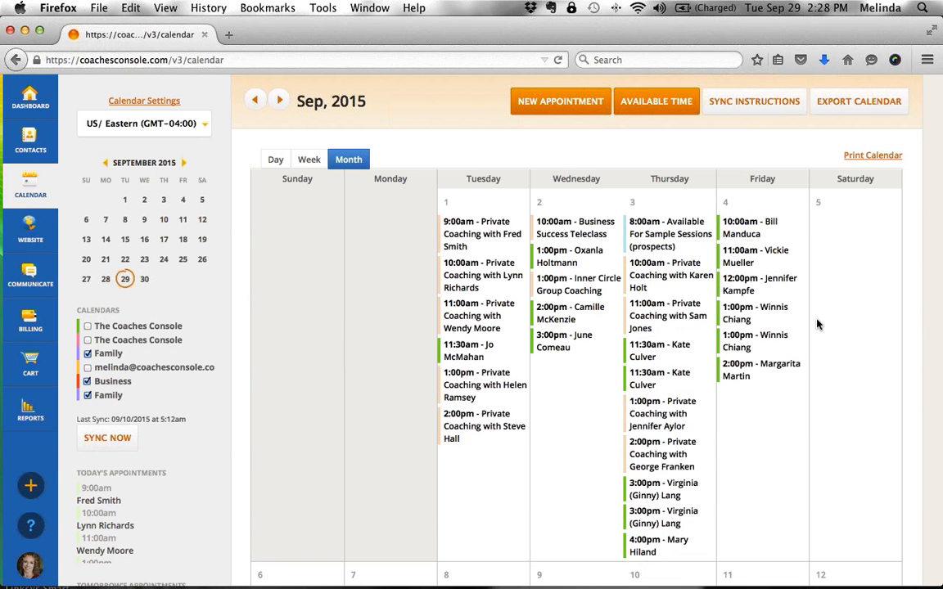
- Start a Block of Available Time for All Contacts dated 10/01/2015
click(625, 103)
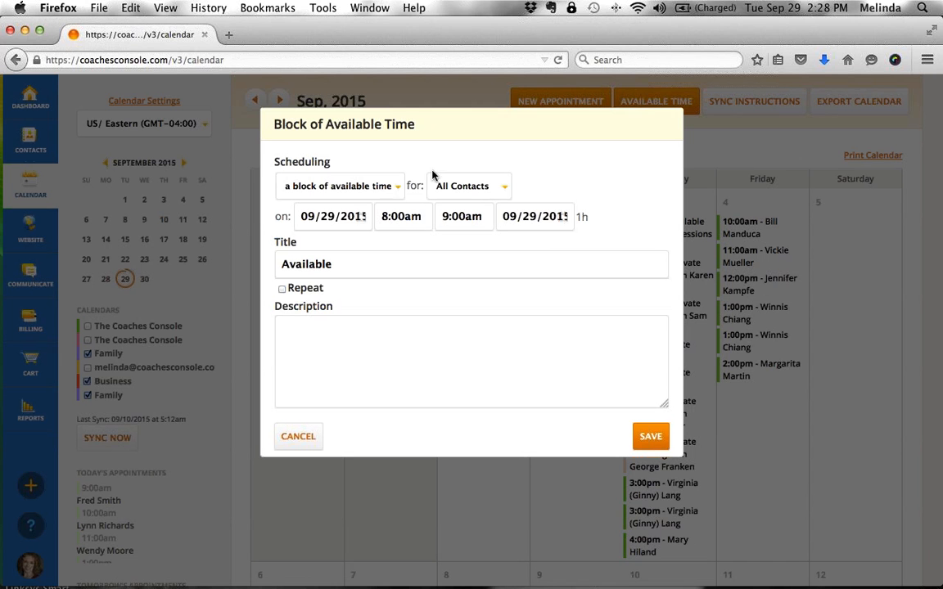
click(391, 186)
click(506, 188)
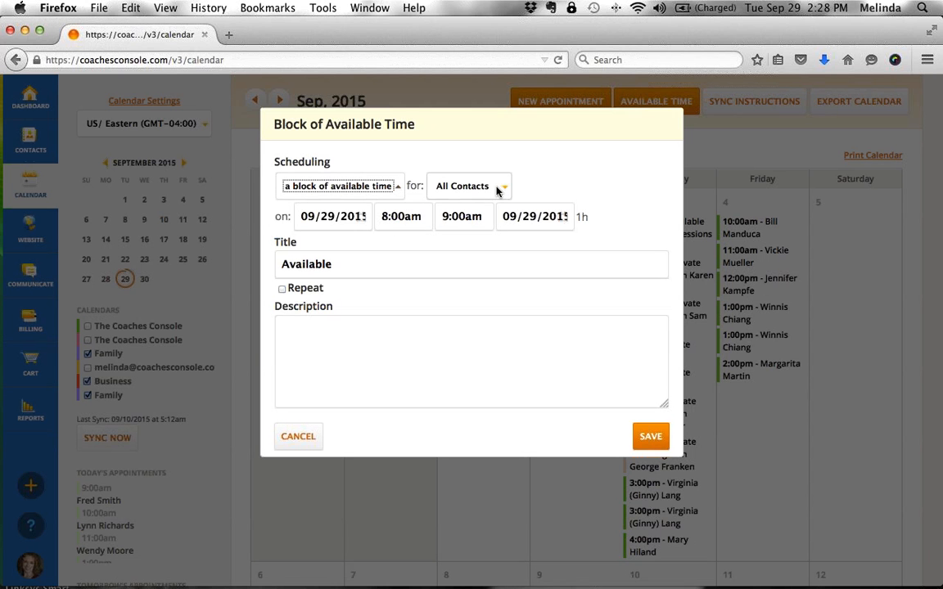
click(501, 187)
click(542, 189)
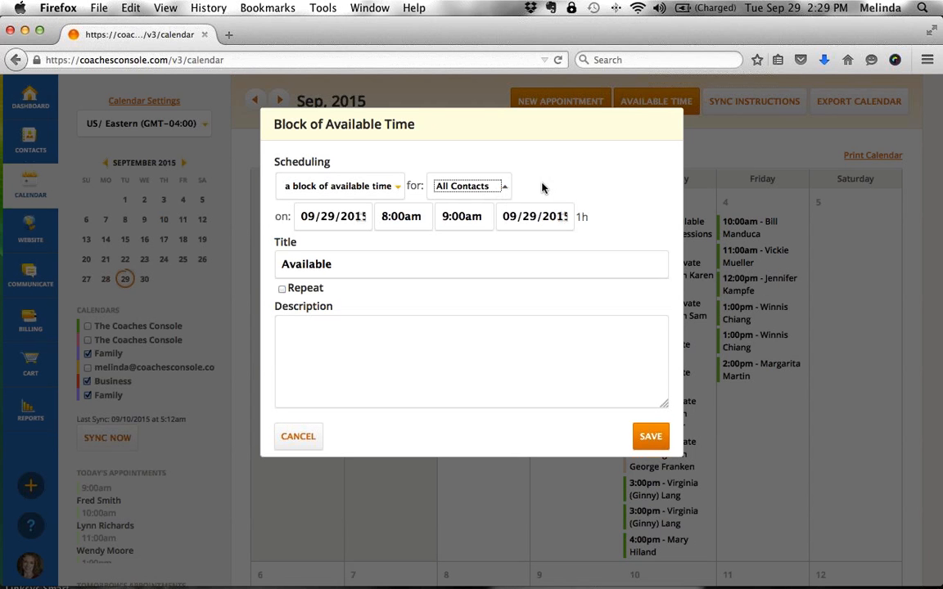
click(363, 217)
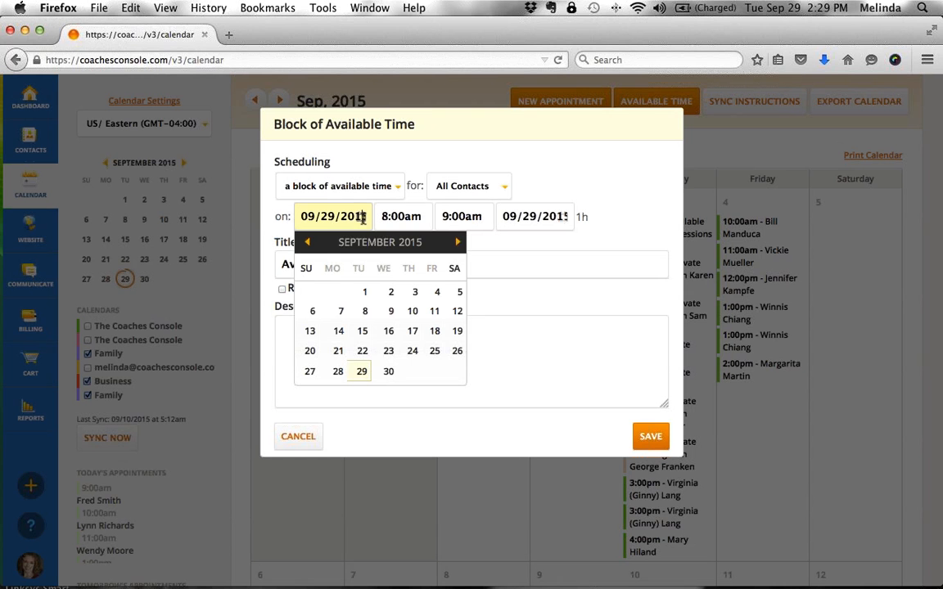
click(458, 242)
click(415, 292)
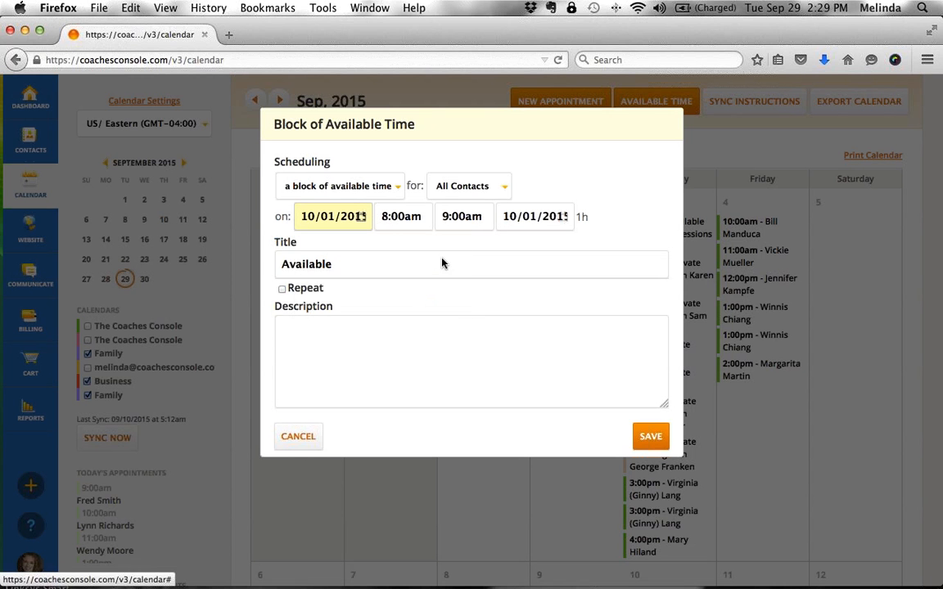
- Set the block to run from 10:00am to 5:00pm
click(383, 217)
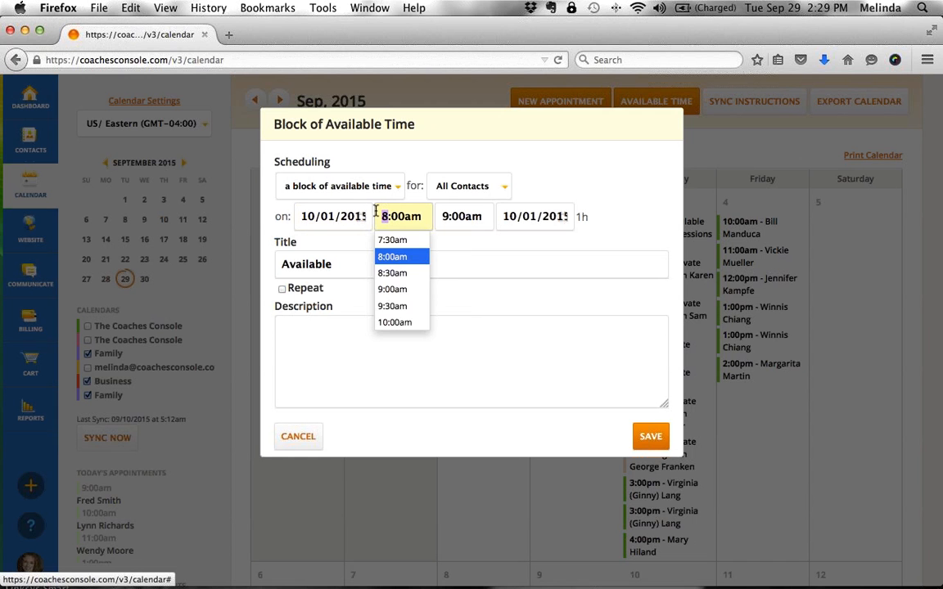
text(10)
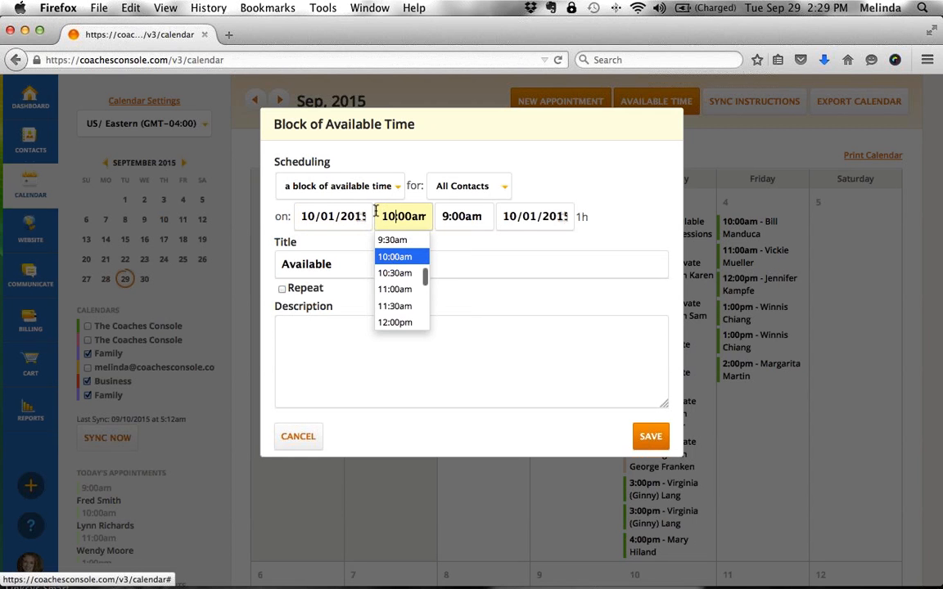
click(448, 214)
key(Down)
key(Down)
key(Down)
key(Down)
key(Down)
key(Down)
key(Down)
key(Down)
key(Down)
key(Down)
key(Down)
key(Down)
key(Down)
key(Down)
key(Down)
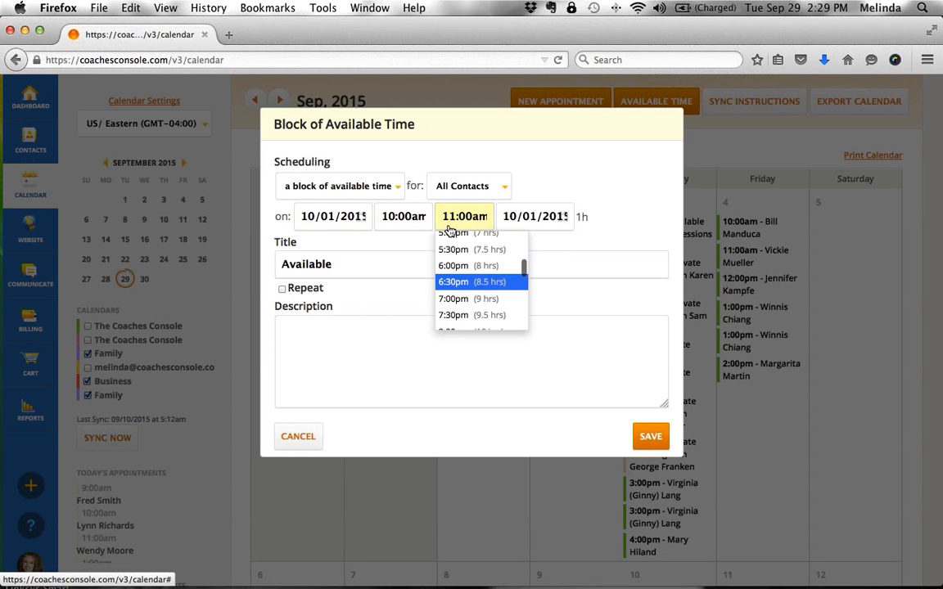
click(457, 259)
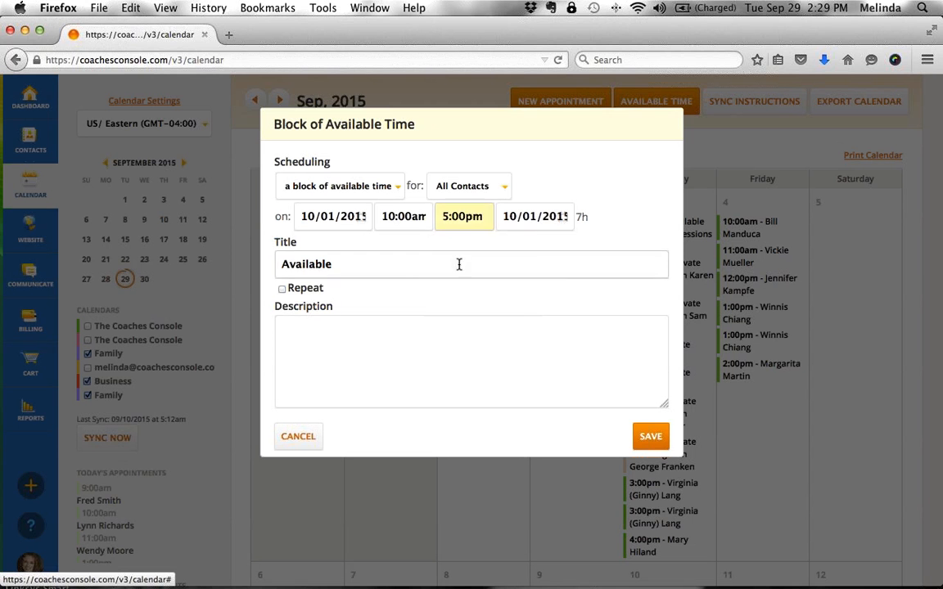
- Change the title to 'Available To Book Your Session'
drag(385, 261, 196, 253)
key(Right)
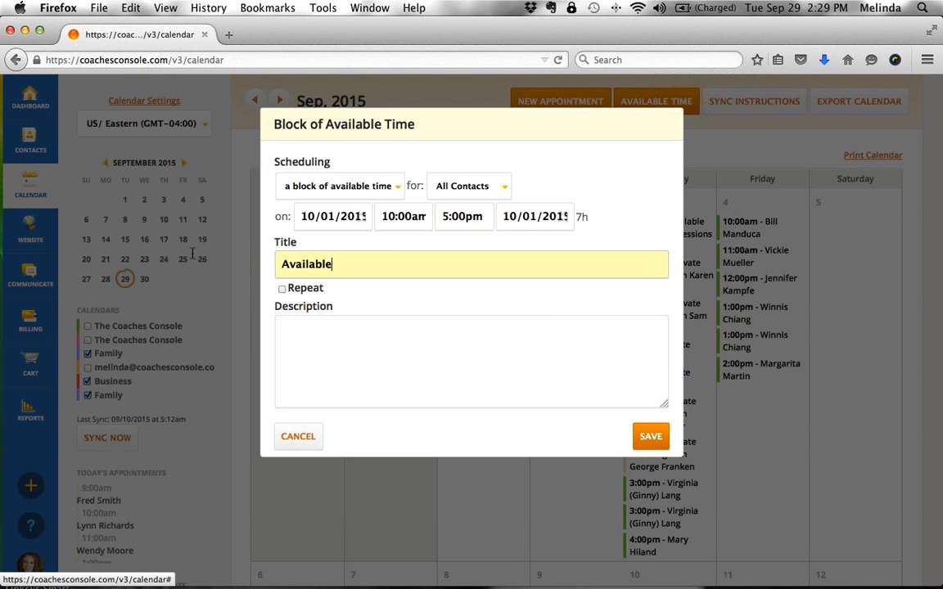
text(TO Book)
key(Left)
key(Left)
key(Left)
key(Left)
key(BackSpace)
text(o)
key(Right)
key(Right)
key(Right)
key(Right)
key(Right)
text(Your Session)
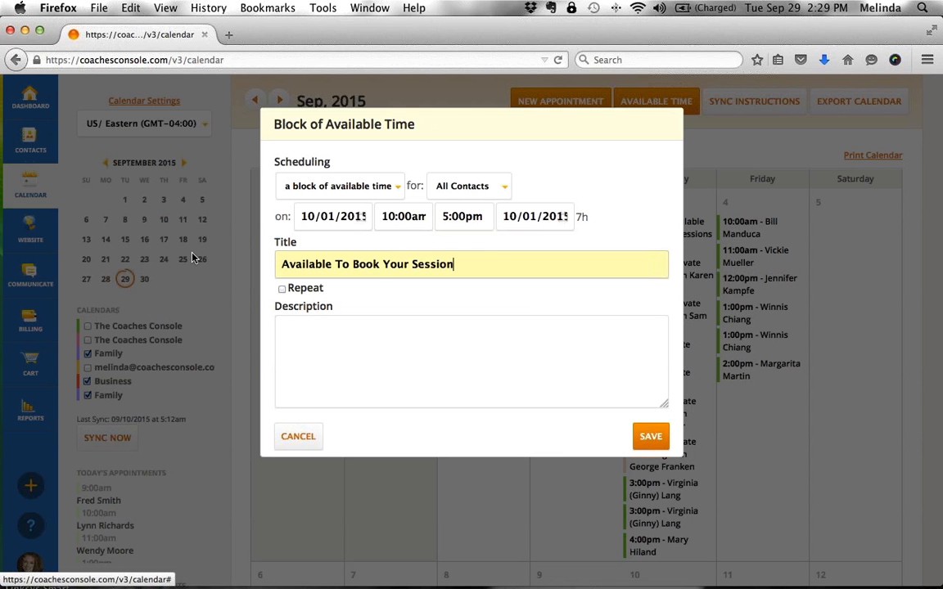
- Turn on Repeat and settle on Each Week after trying the other frequencies
double_click(303, 289)
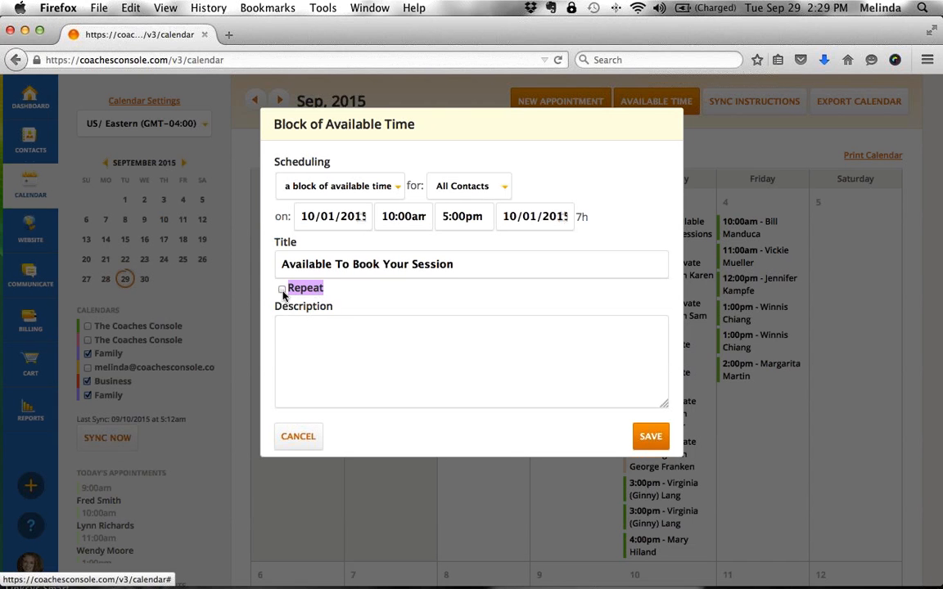
click(282, 290)
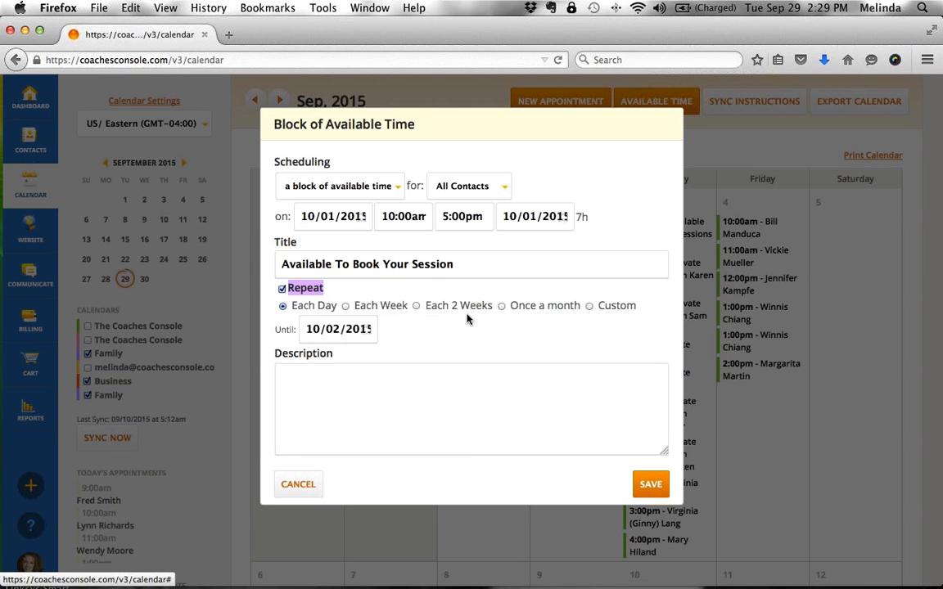
click(346, 307)
click(416, 306)
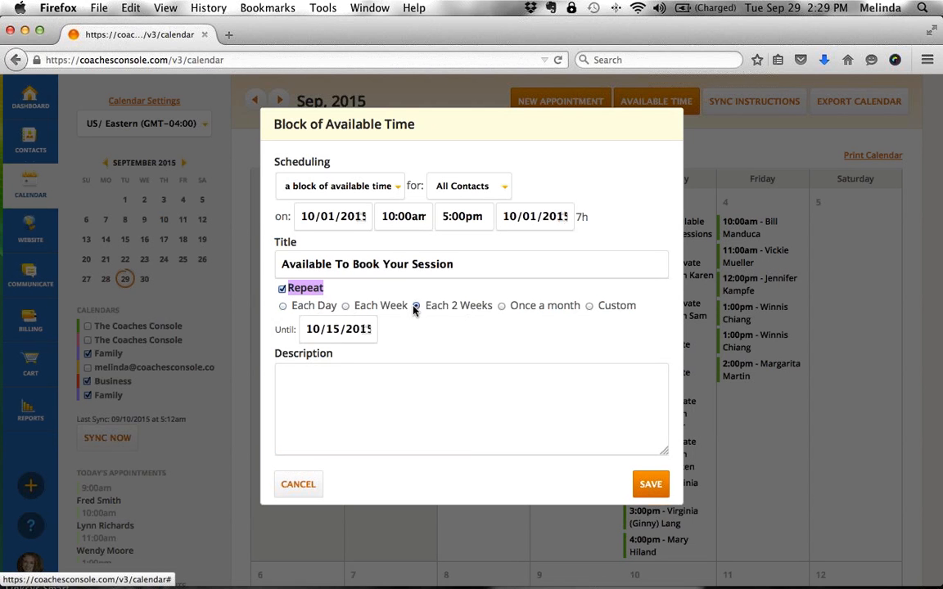
click(502, 306)
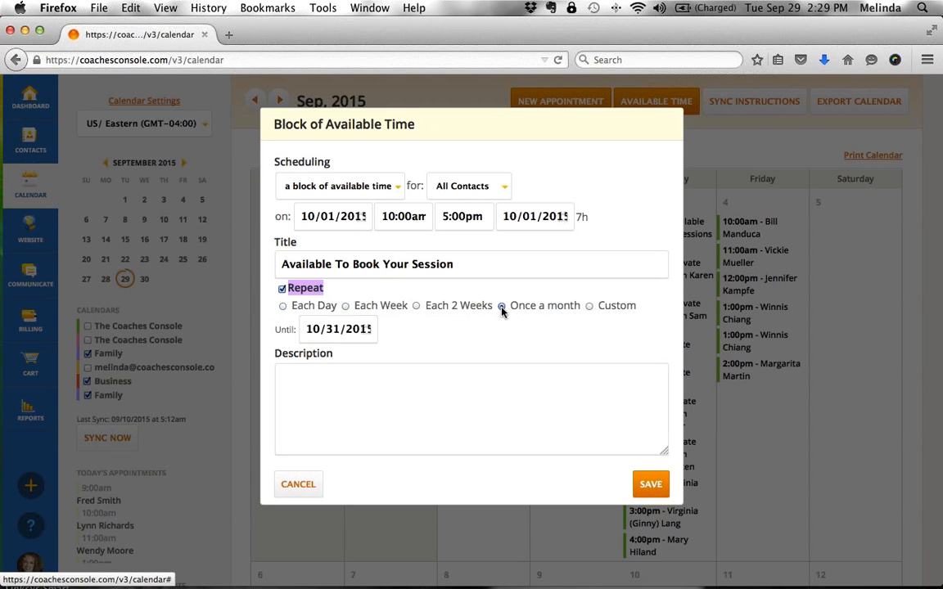
click(589, 306)
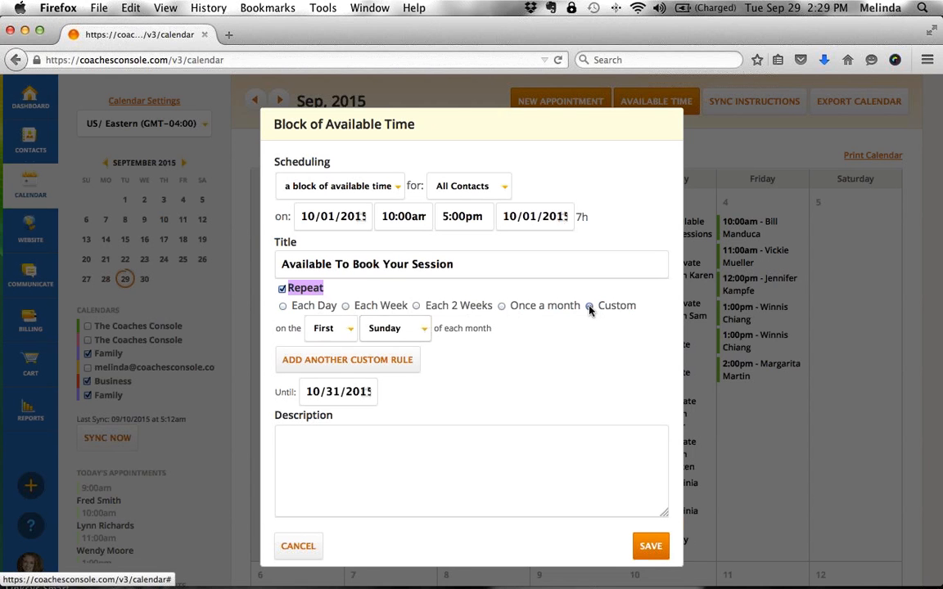
click(346, 307)
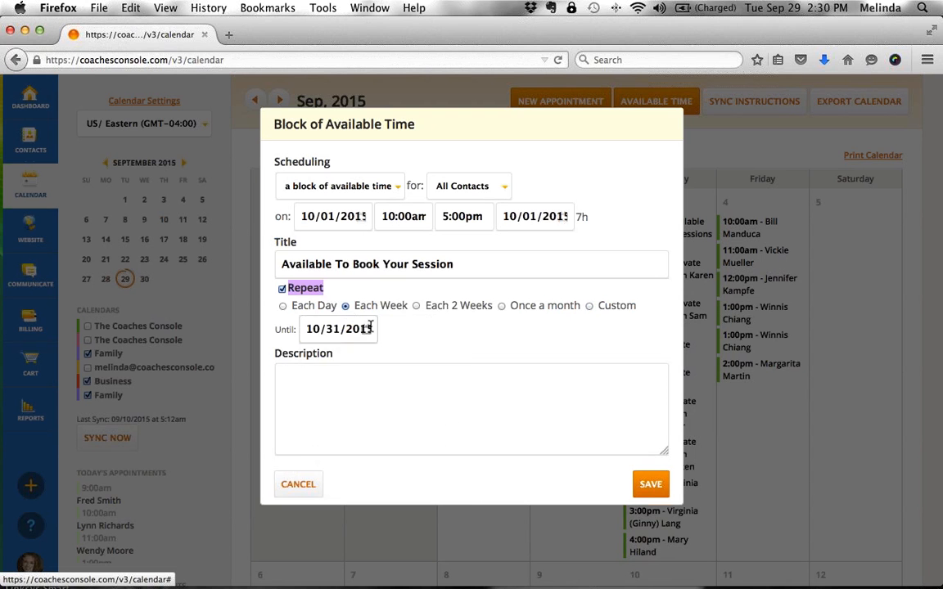
- End the weekly repeat on 10/29/2015, save, and schedule the five occurrences
click(368, 328)
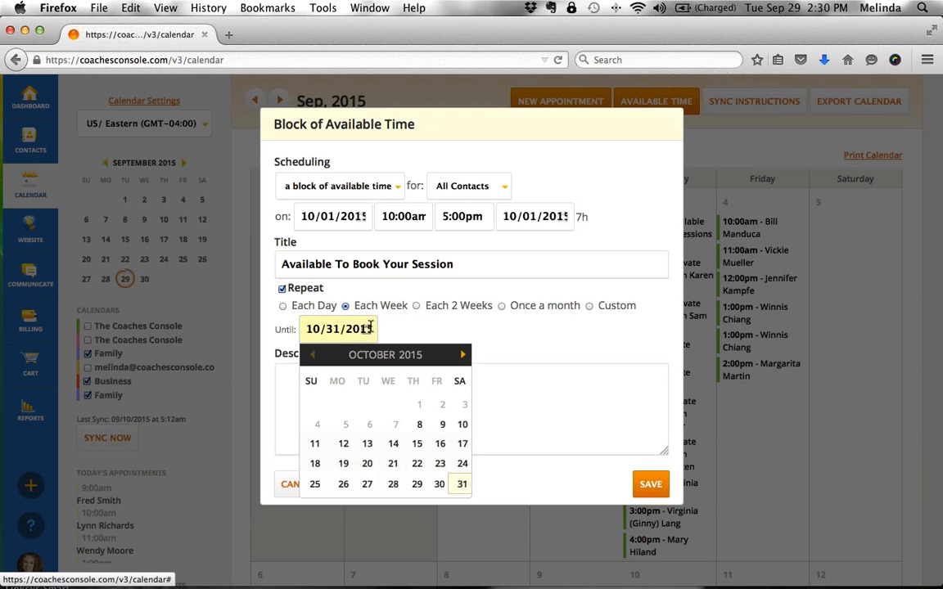
click(418, 485)
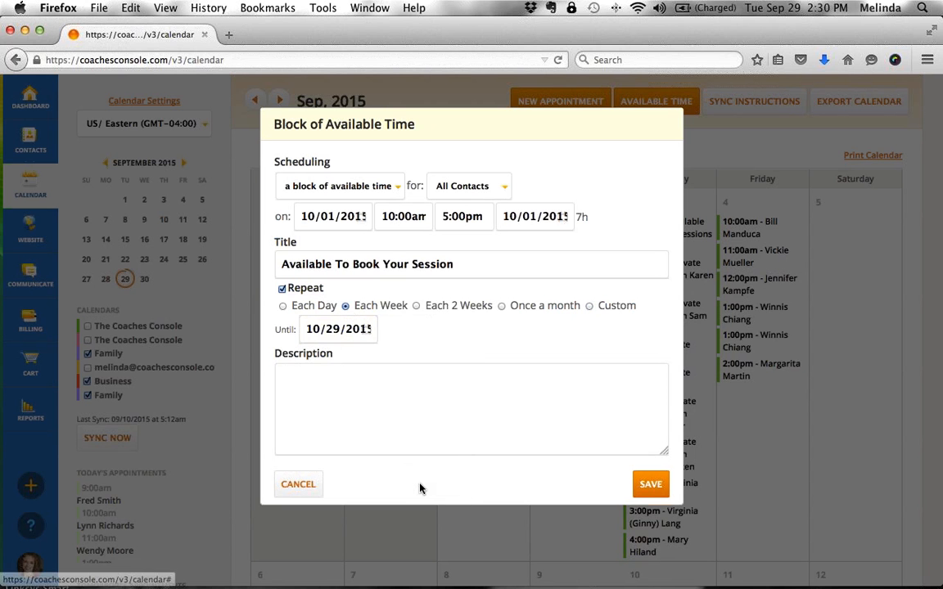
click(651, 486)
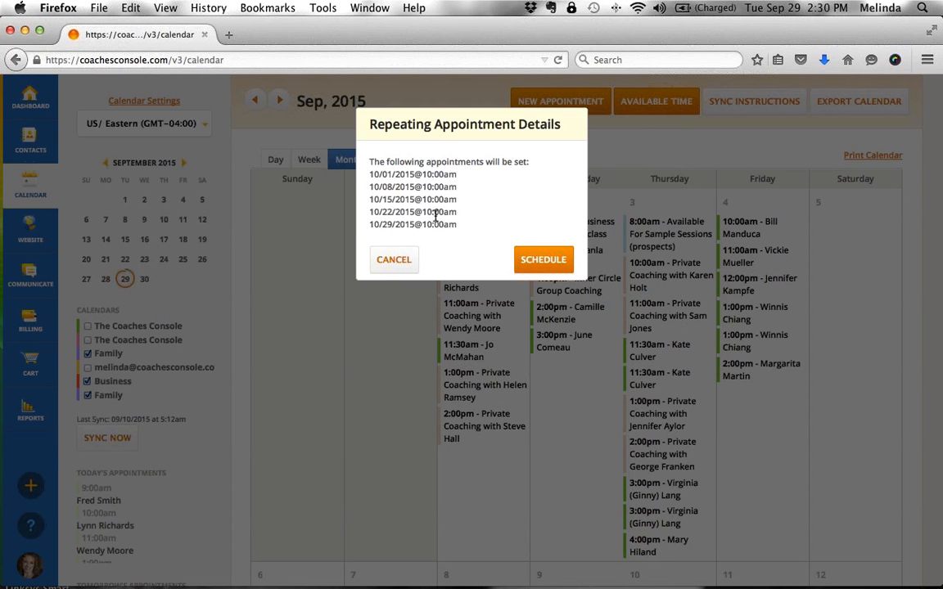
click(540, 260)
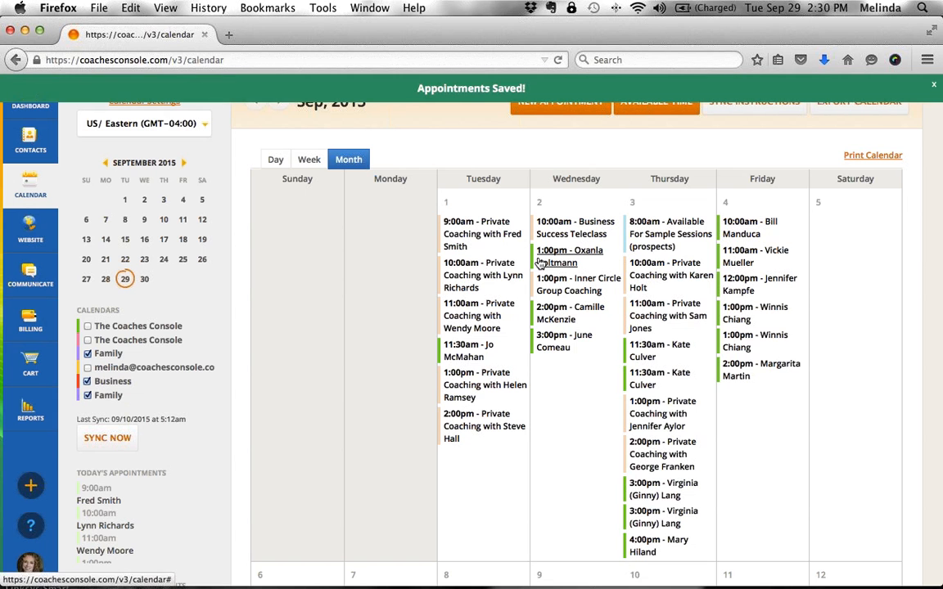
- Go to October 2015, view the Oct 1 block's details, then open the public website in a new tab
click(281, 109)
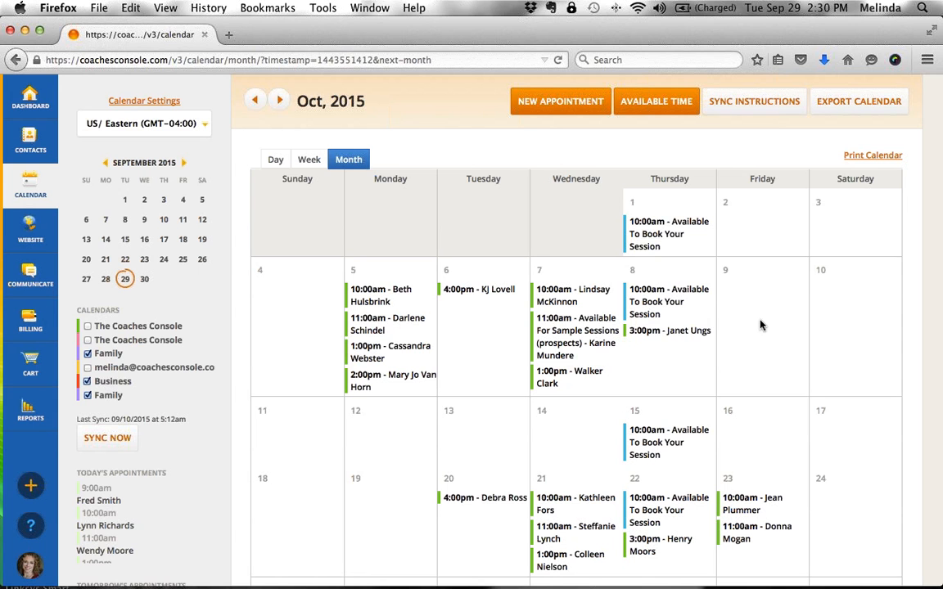
click(652, 227)
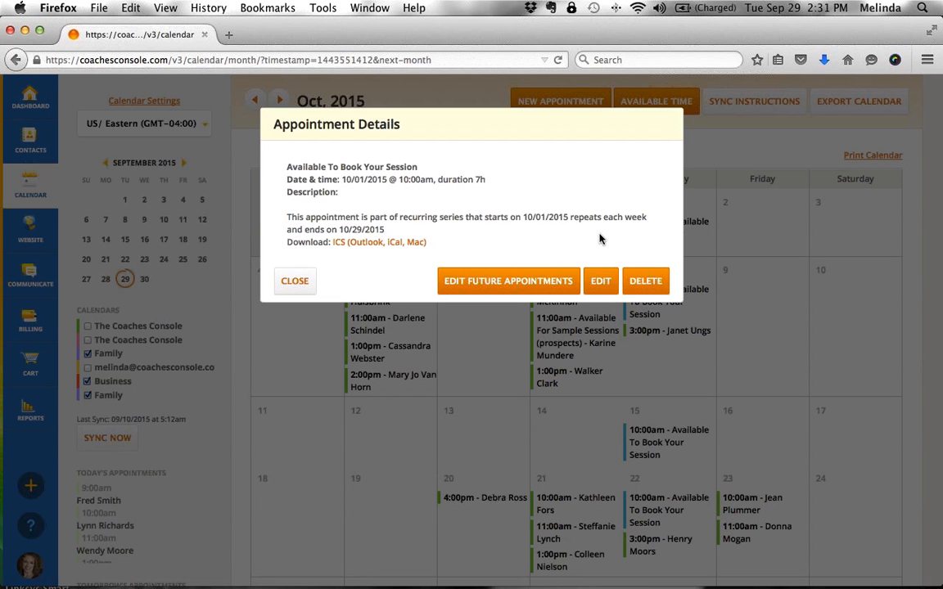
click(294, 280)
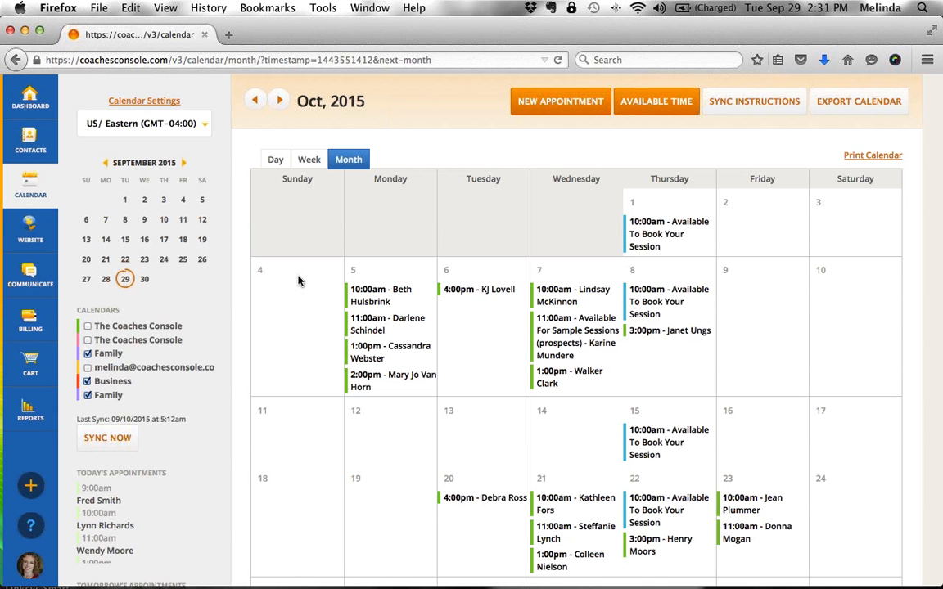
click(742, 104)
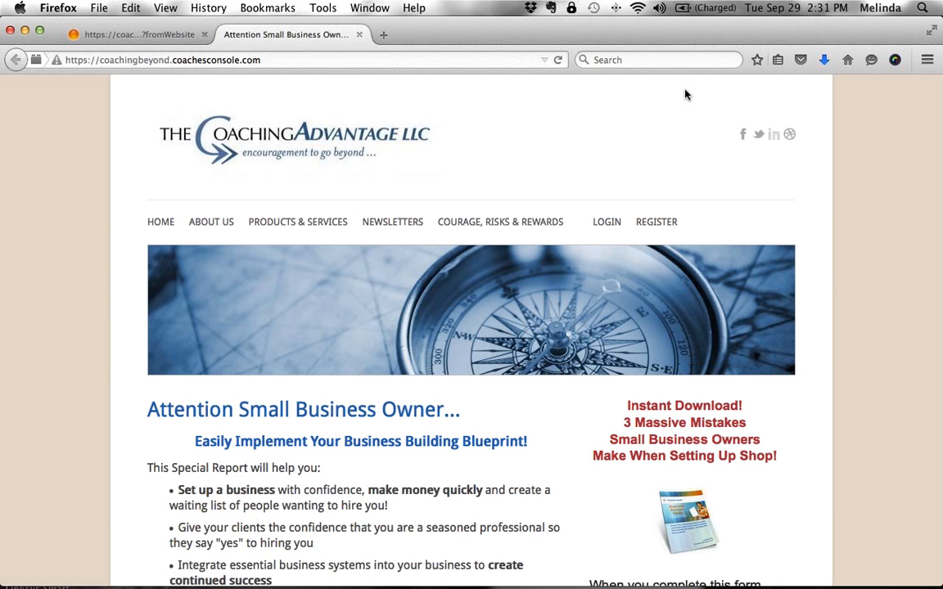
- Load the public booking calendar and open the Thu 1st 'Available To Book Your Session' slot
scroll(620, 323, down, 6)
scroll(618, 320, down, 1)
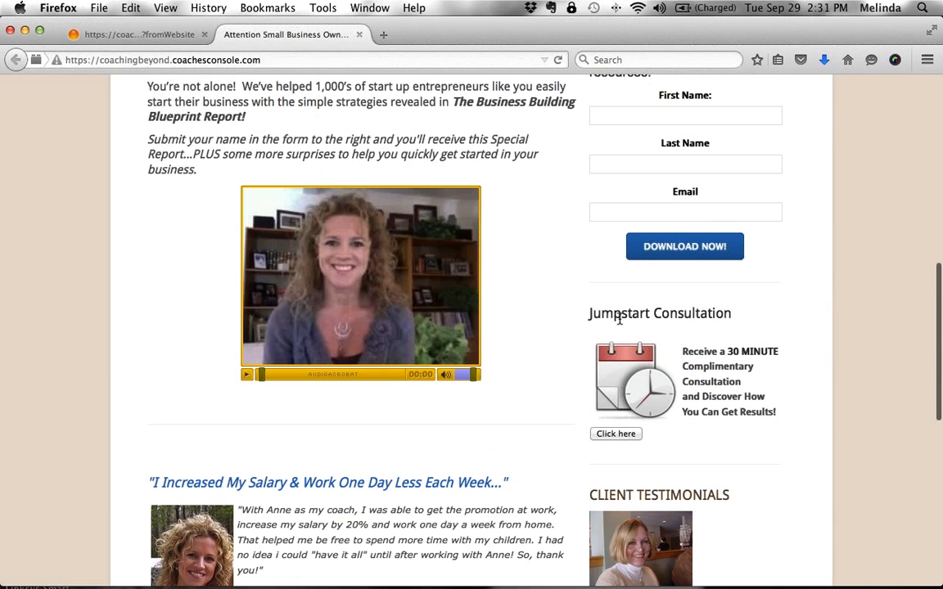
click(619, 435)
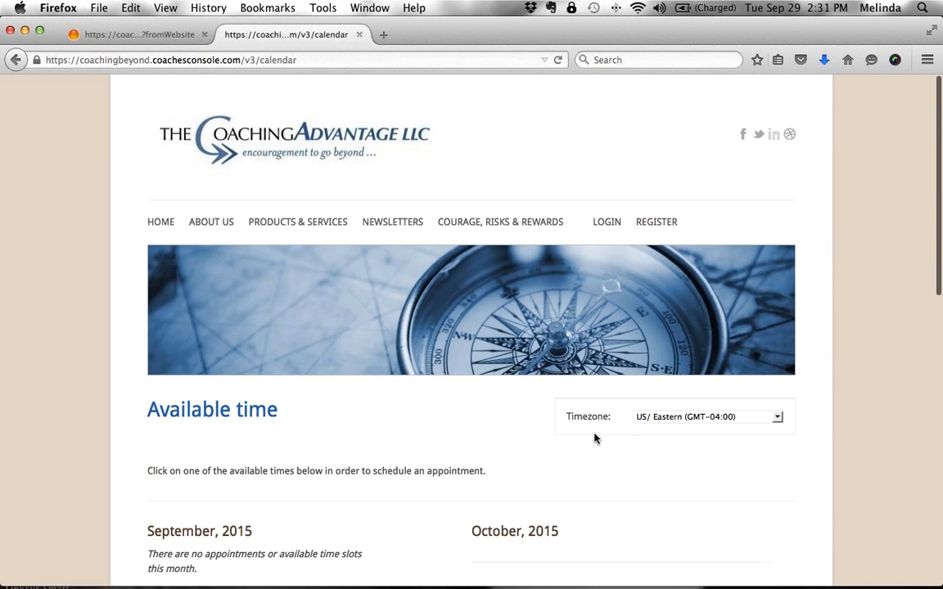
scroll(434, 460, down, 5)
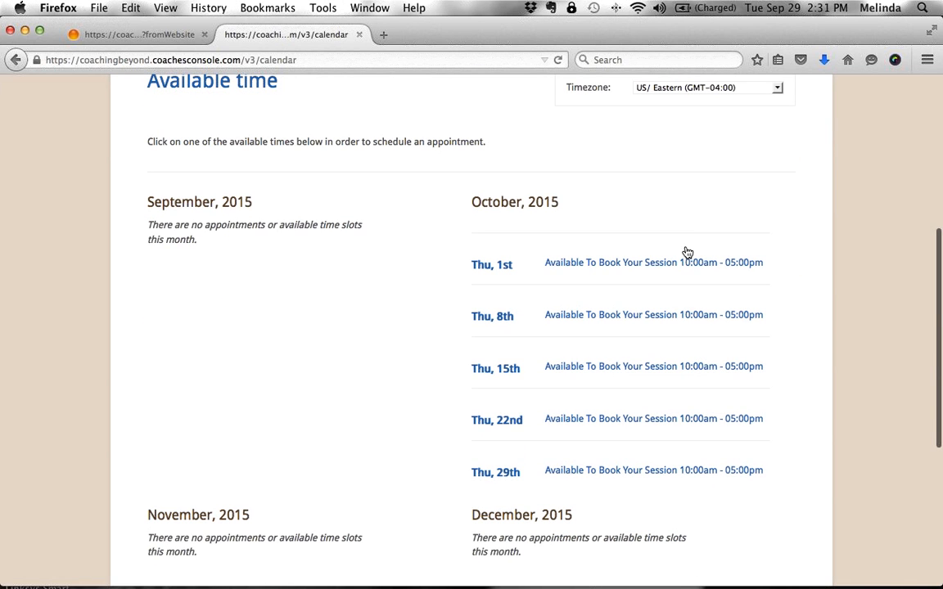
click(725, 263)
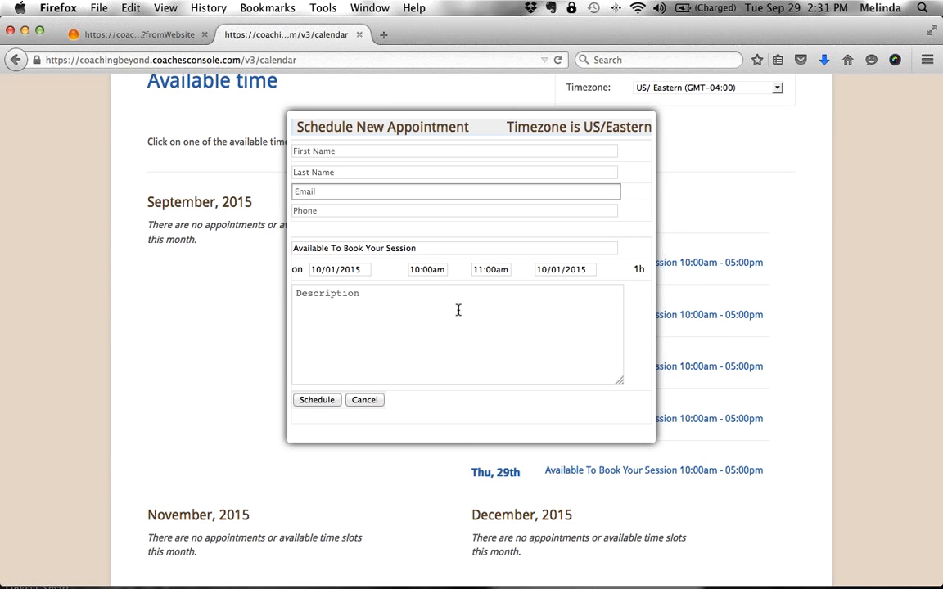
- Set the start to 10:30am and fill in the client's first name, last name, e-mail and phone
click(417, 269)
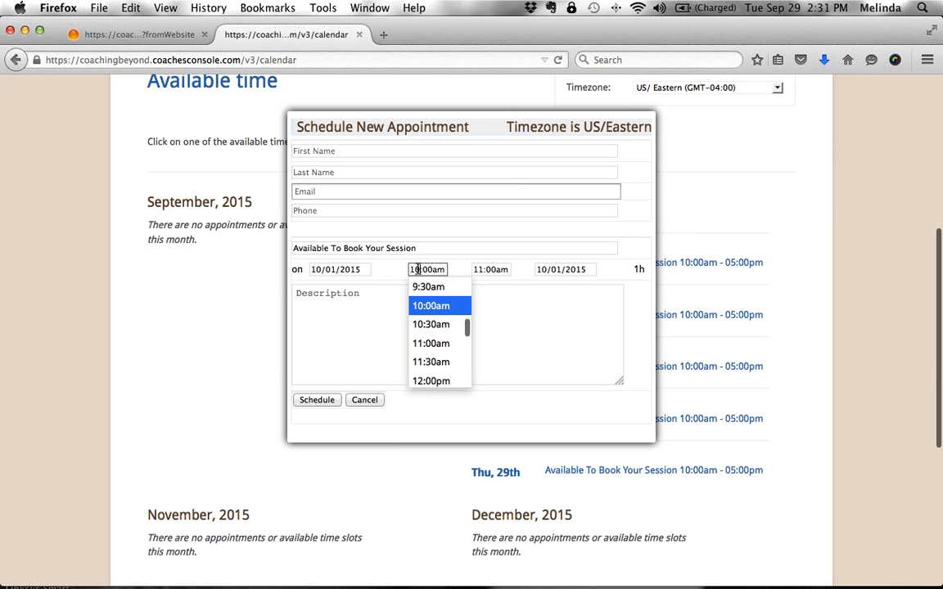
click(424, 325)
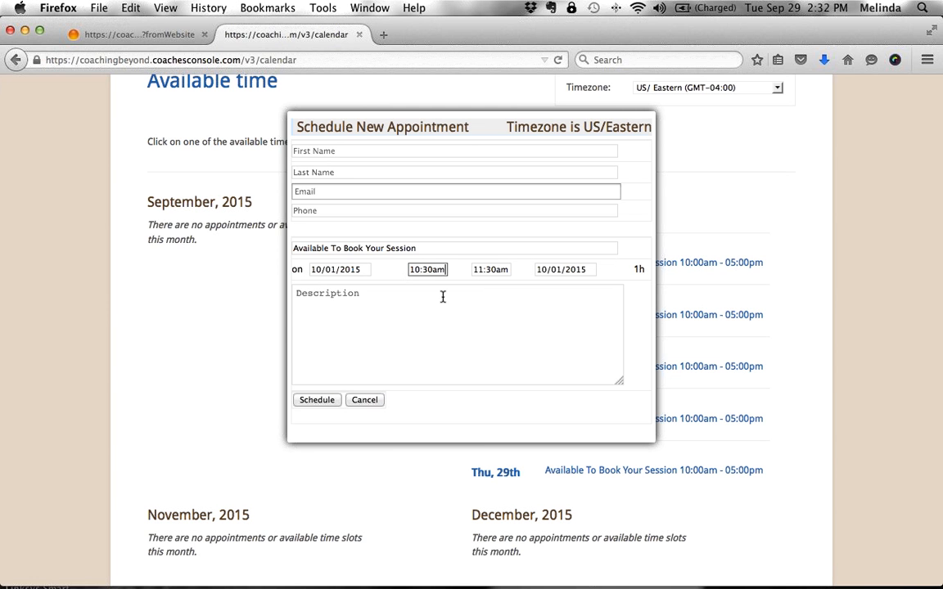
click(369, 151)
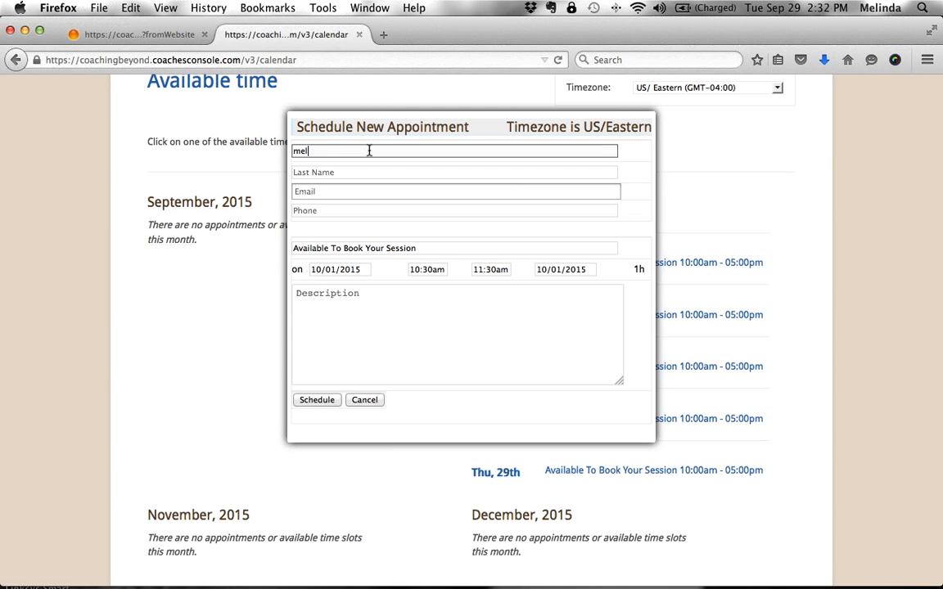
click(379, 173)
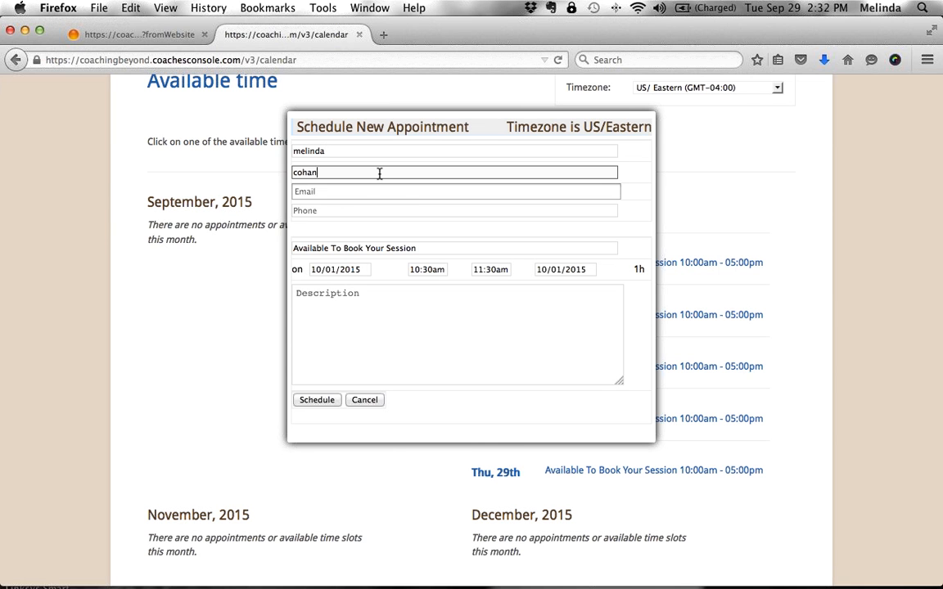
click(378, 192)
text(melinda)
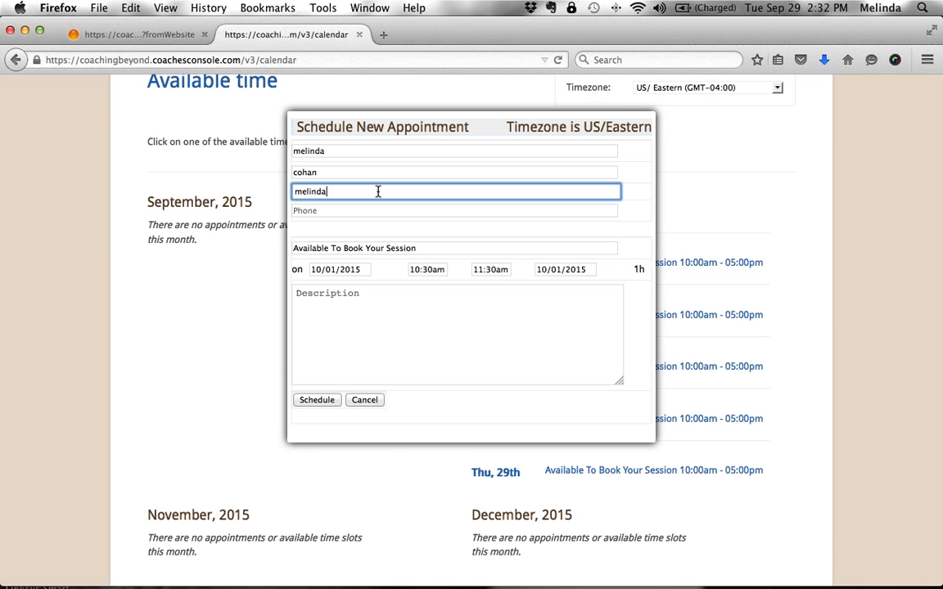
text(@email.com)
key(Tab)
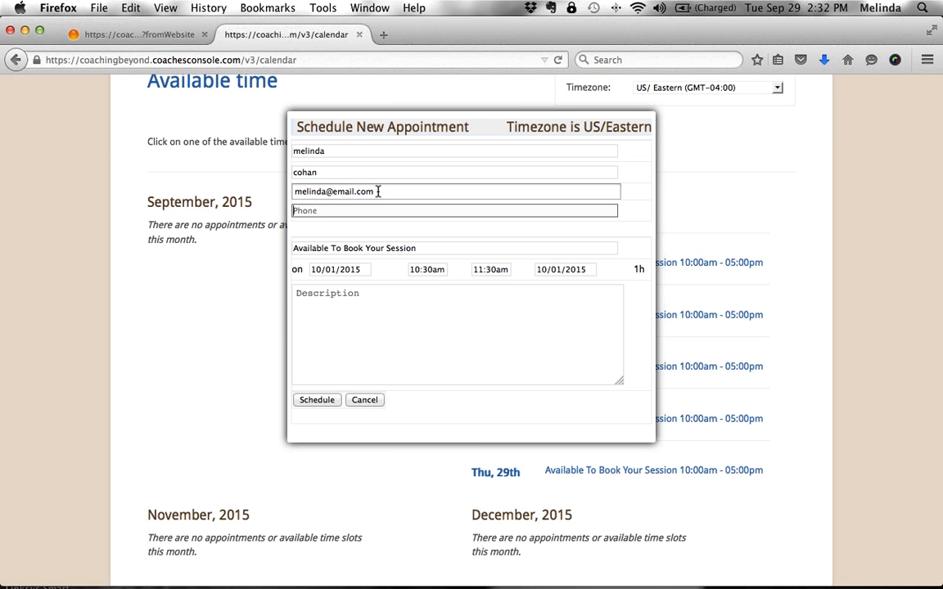
text(555-555-5555)
- Keep the 10:30am start and write the note 'hey i want to cover this when we talk...'
click(427, 270)
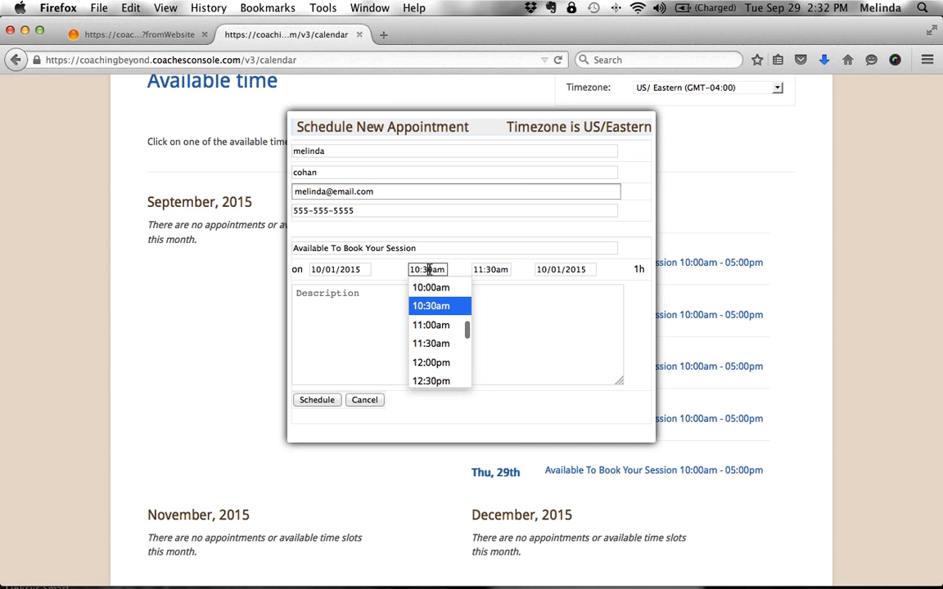
click(431, 306)
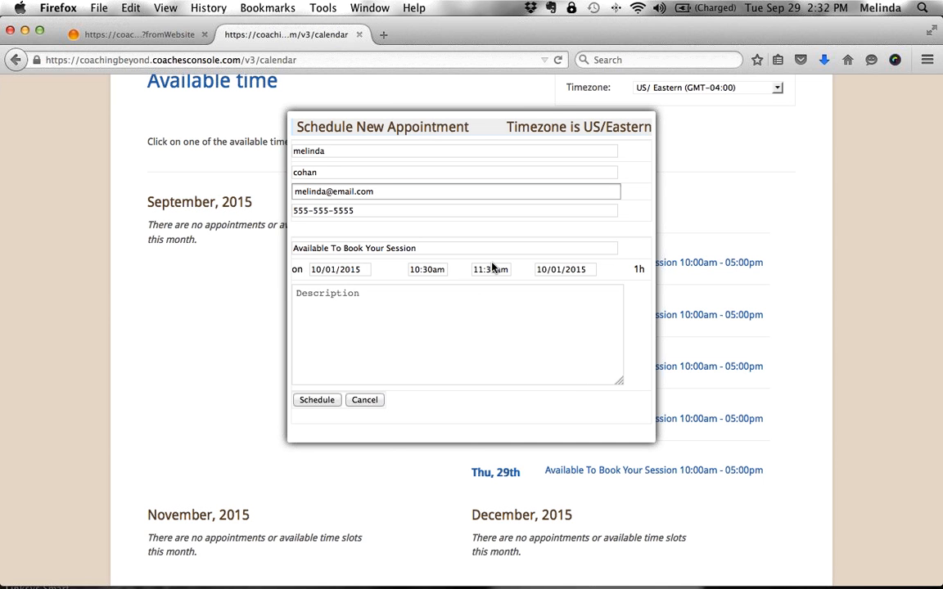
click(316, 399)
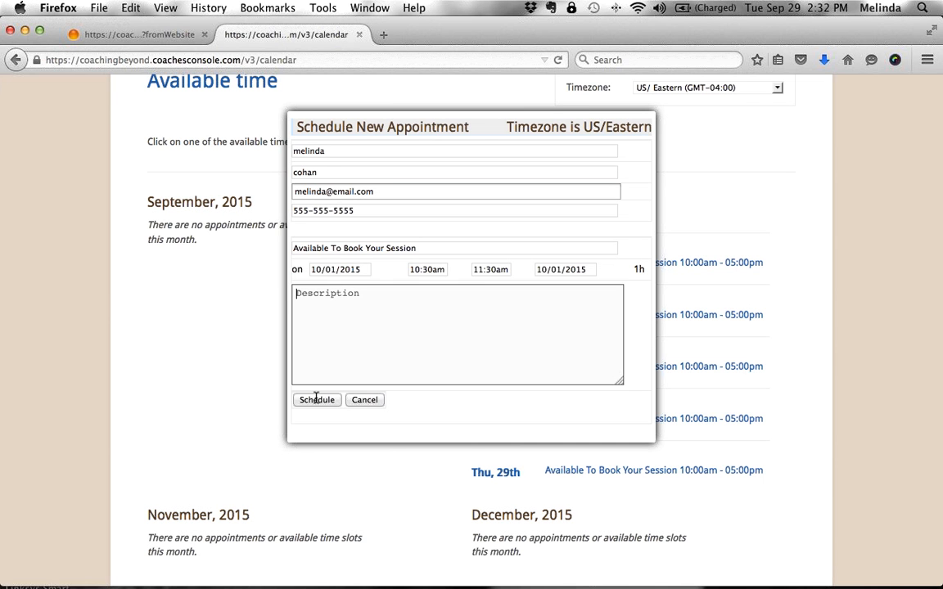
text(hey i want to cove rthi)
key(BackSpace)
key(BackSpace)
key(BackSpace)
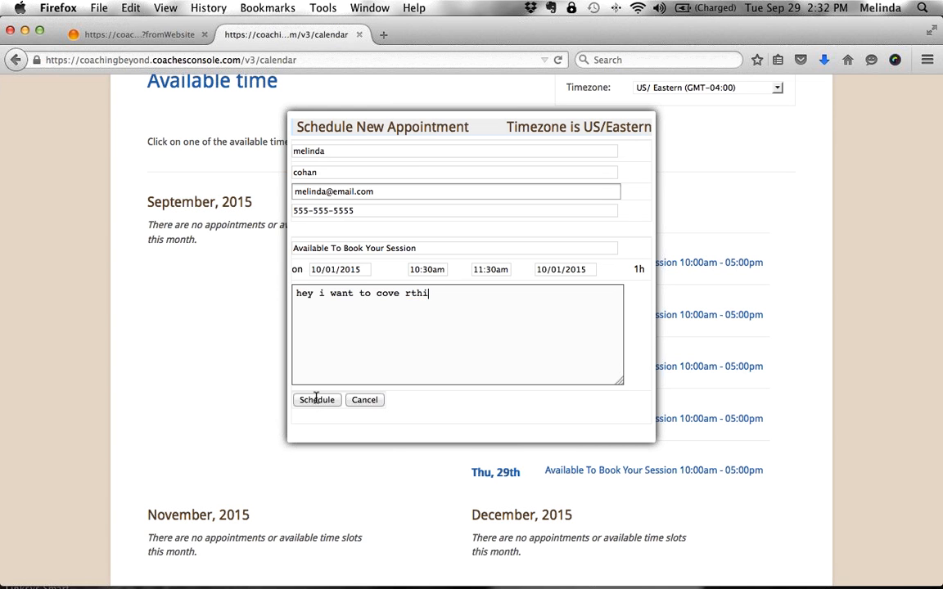
key(BackSpace)
key(BackSpace)
text(r this when we talk...)
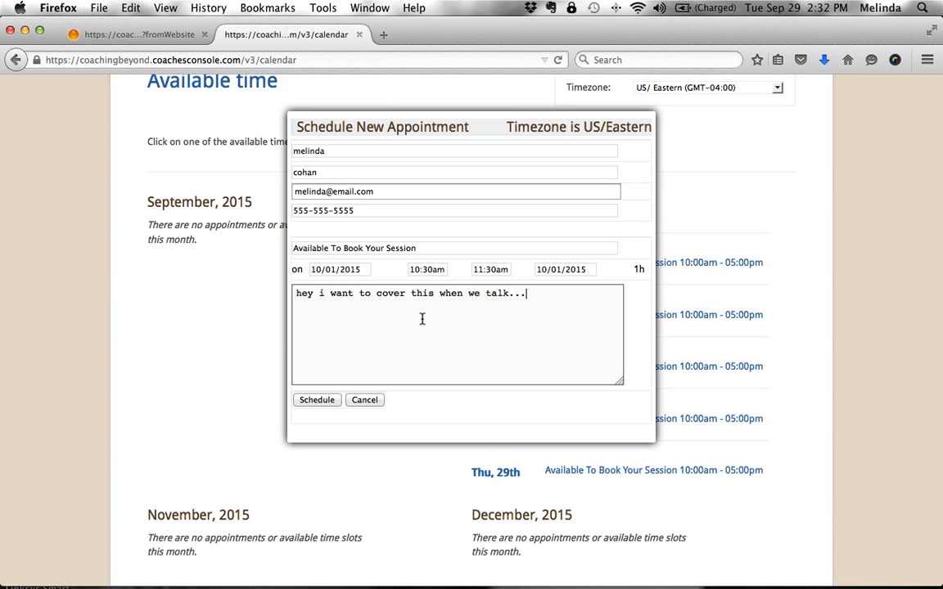
- Review the times, keep the 11:30am end, and close the booking form unsubmitted
click(427, 270)
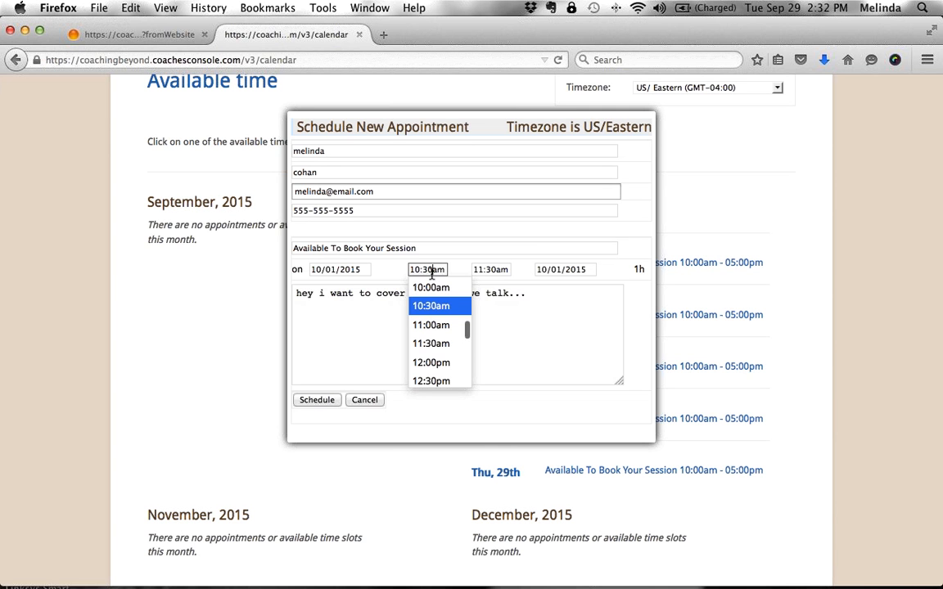
click(489, 272)
click(431, 357)
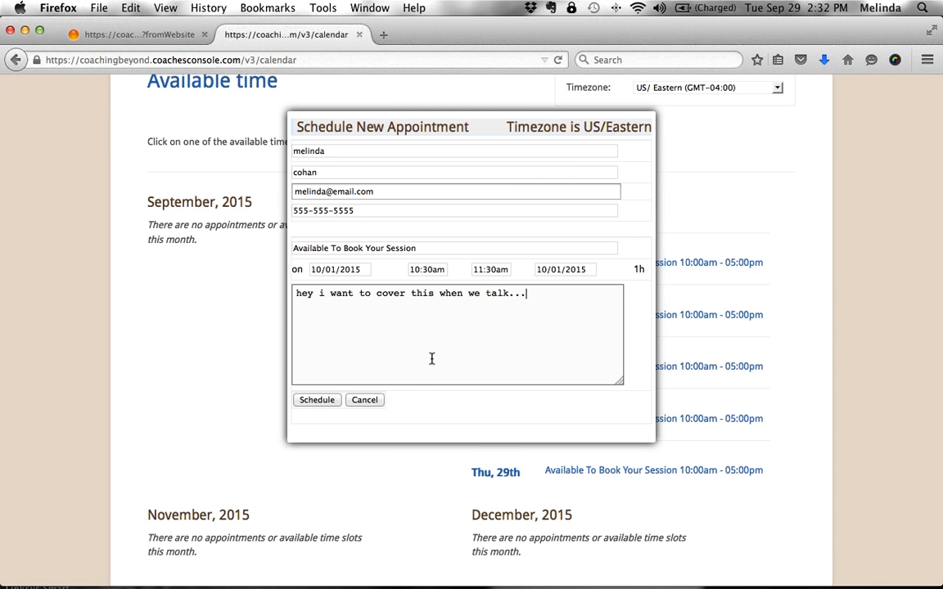
click(374, 402)
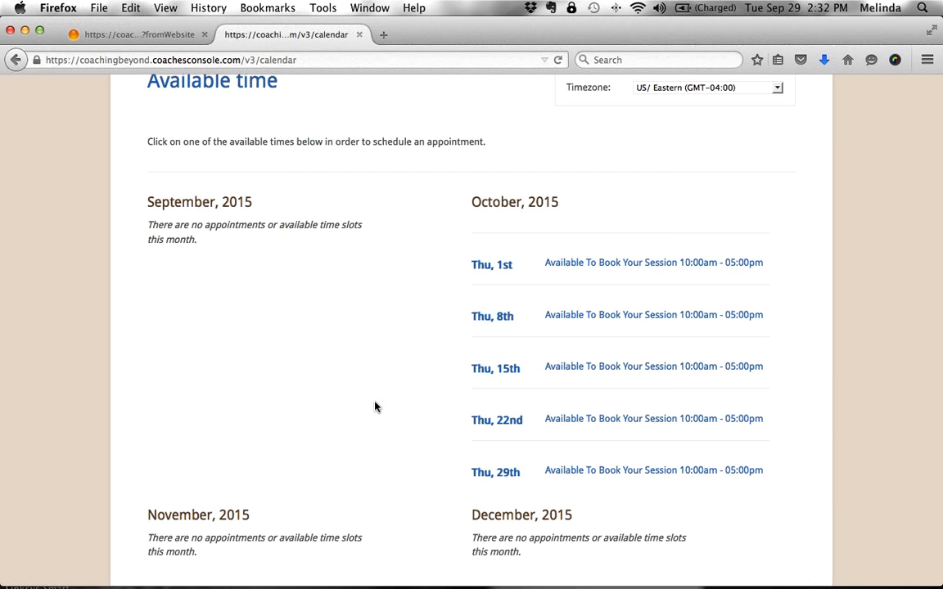
- Return to the account tab's Calendar and start a new Block of Available Time
click(165, 31)
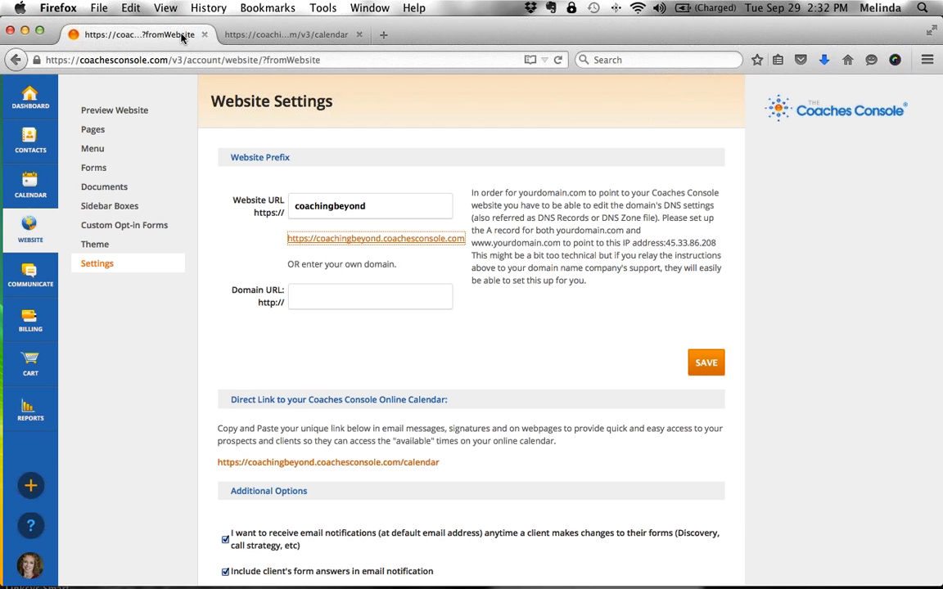
click(27, 189)
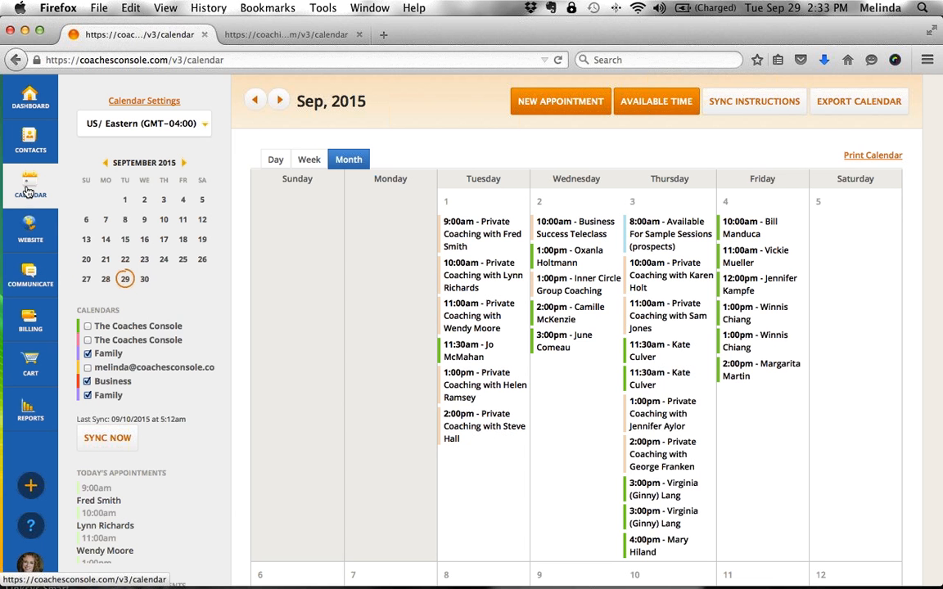
click(638, 110)
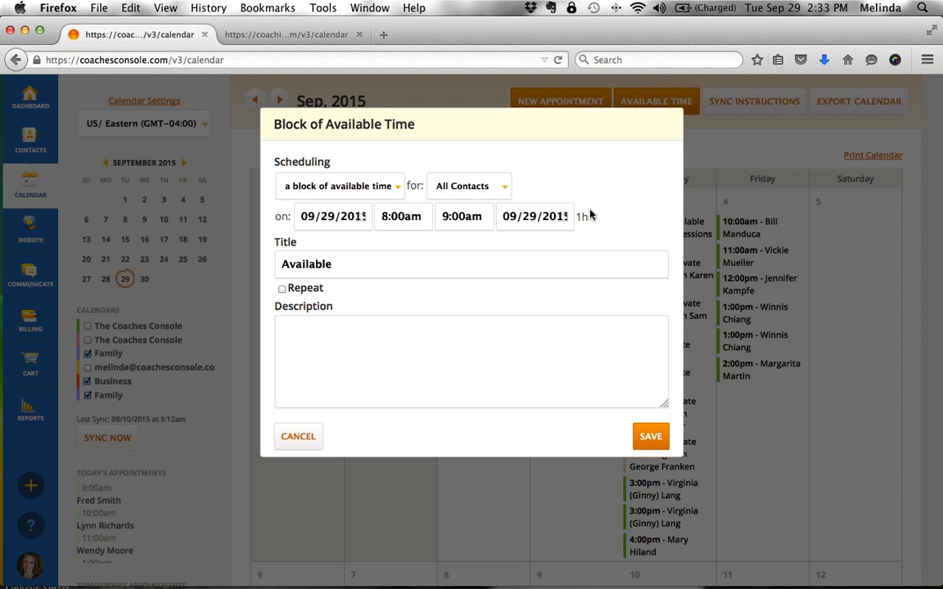
- Set the block's time to 10:00am–10:40am
click(385, 216)
key(Delete)
text(10)
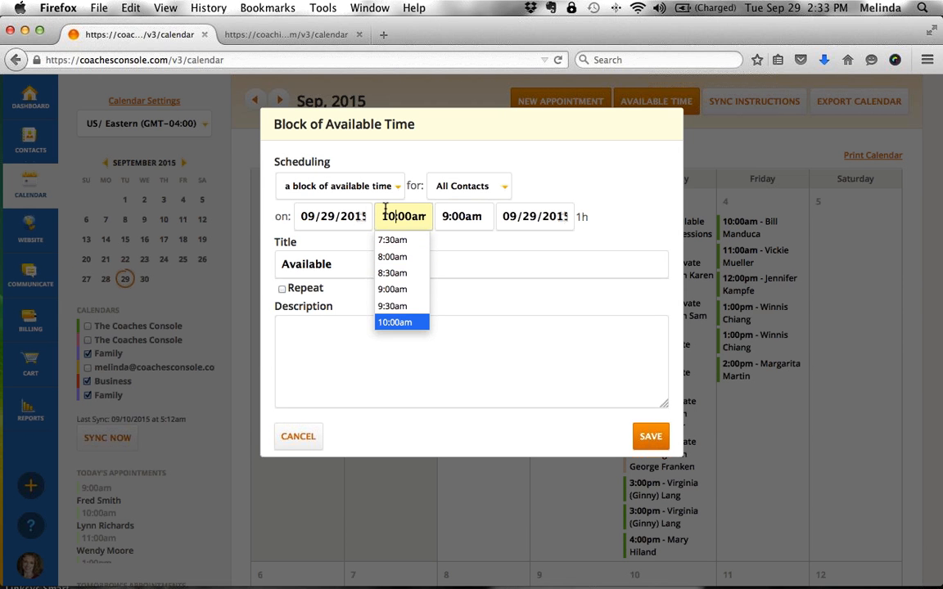
click(451, 214)
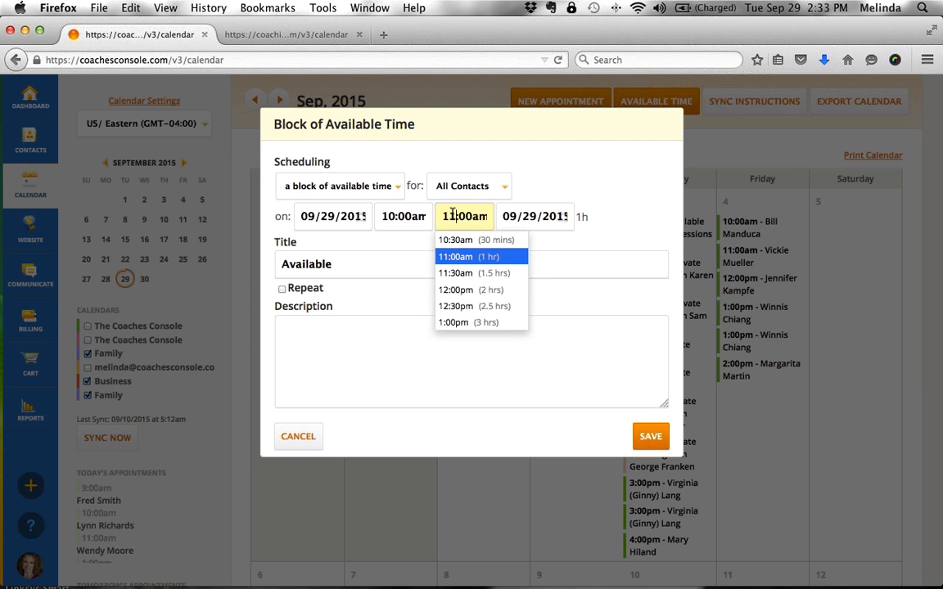
key(Delete)
text(0:)
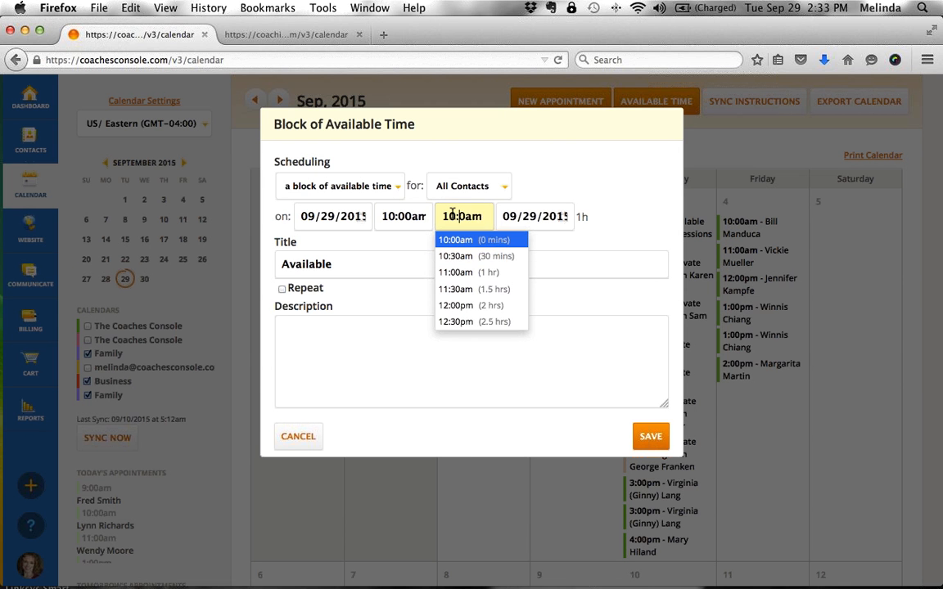
text(4)
click(610, 235)
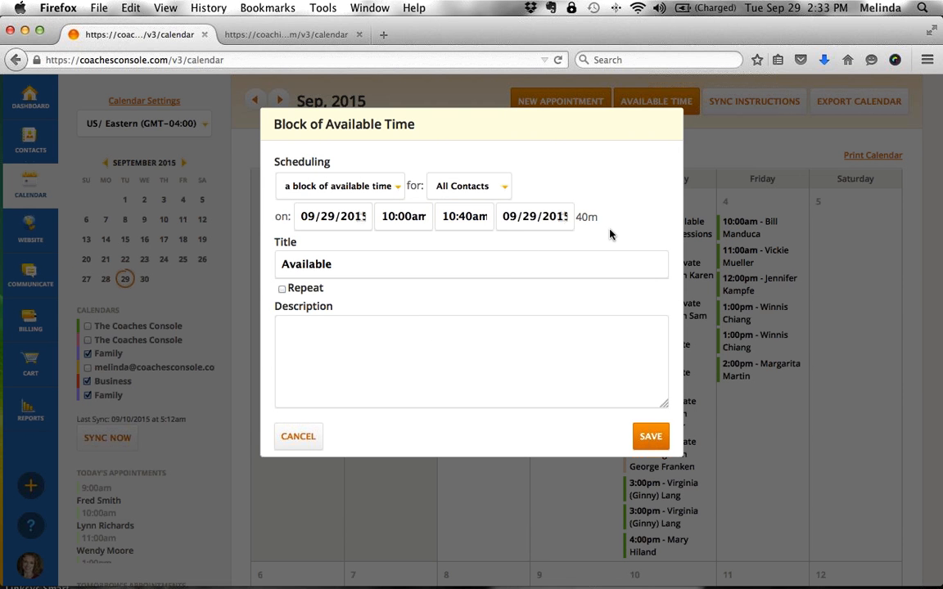
- Make it repeat weekly, starting Saturday 10/03/2015 and ending 10/31/2015
click(300, 291)
click(345, 306)
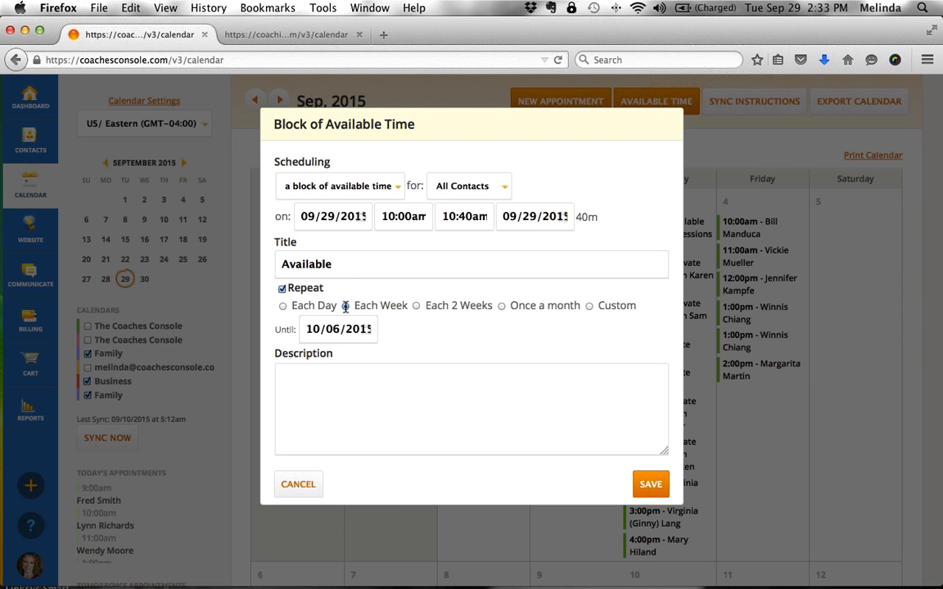
click(366, 328)
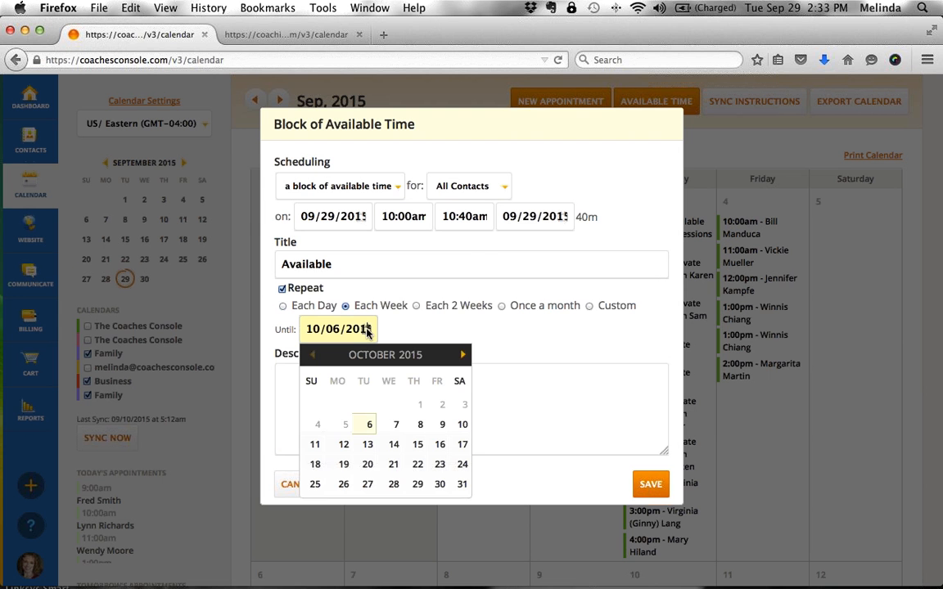
click(418, 487)
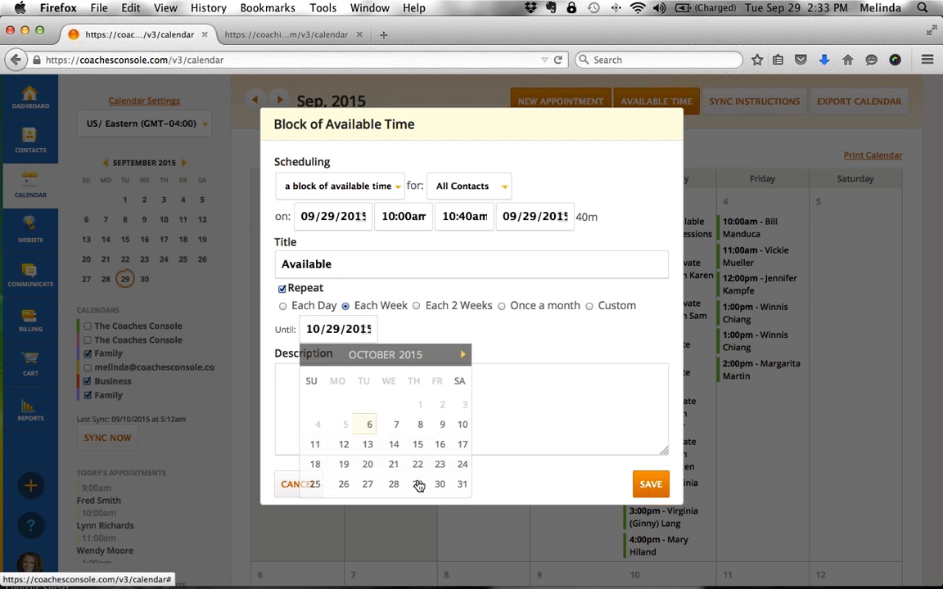
click(361, 217)
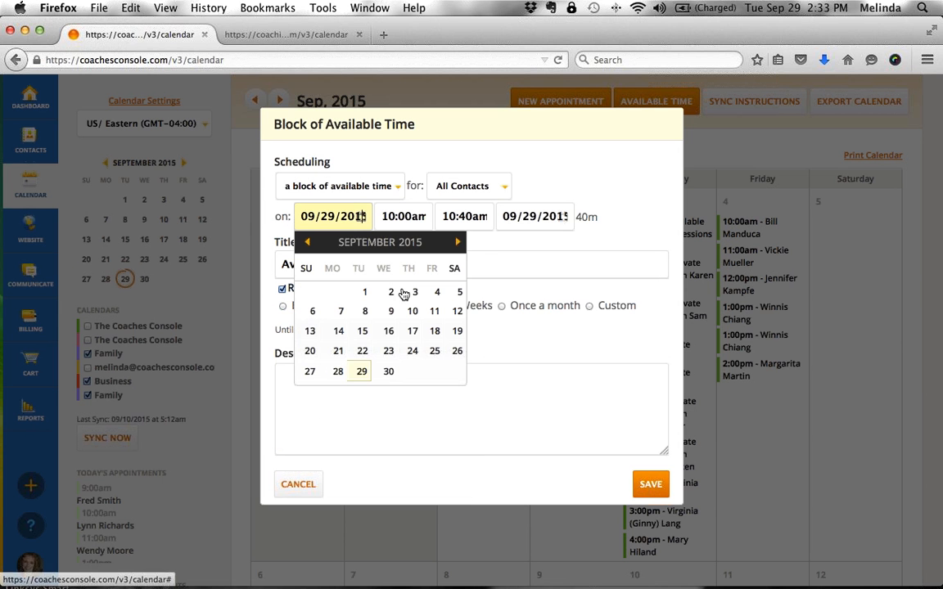
click(457, 241)
click(412, 292)
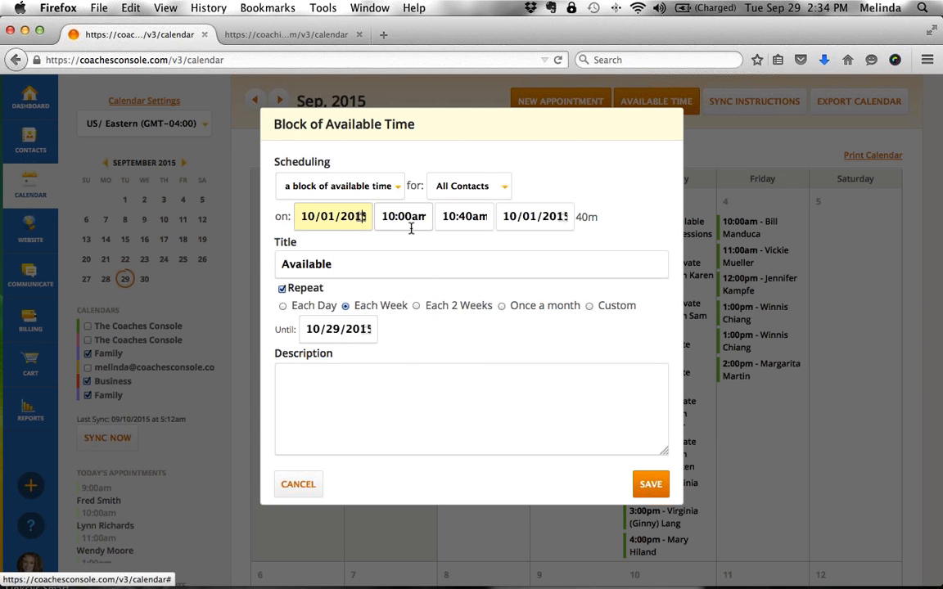
click(363, 216)
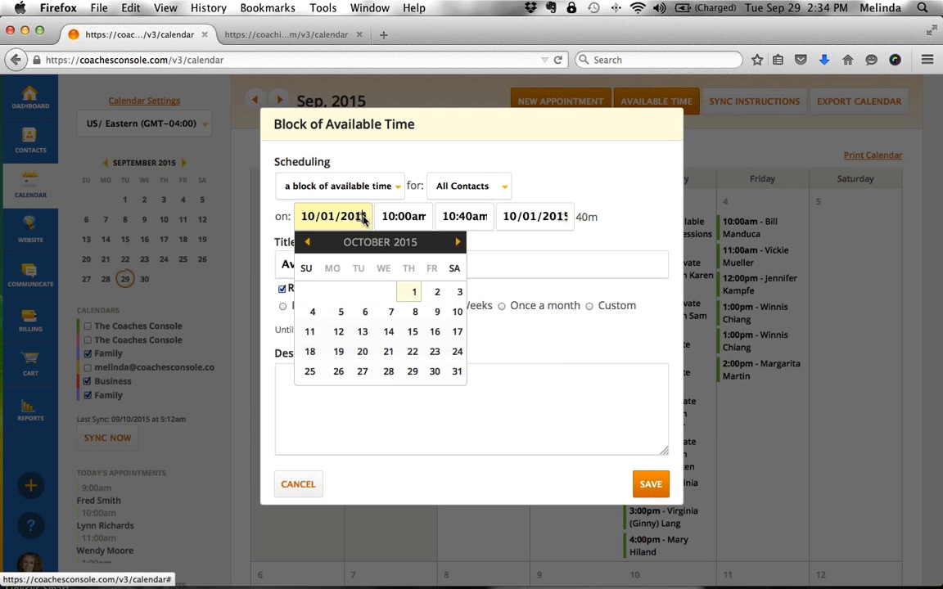
click(447, 293)
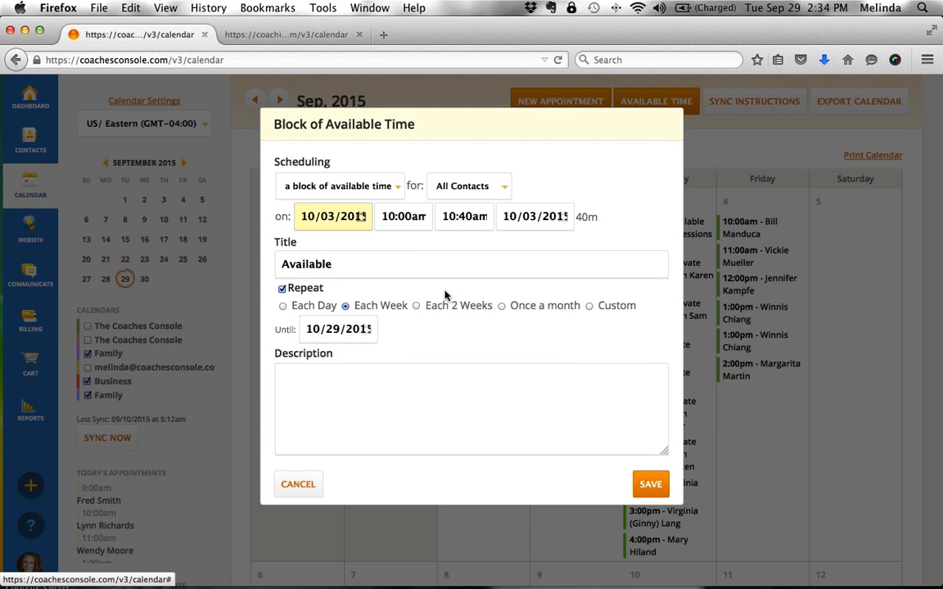
click(365, 330)
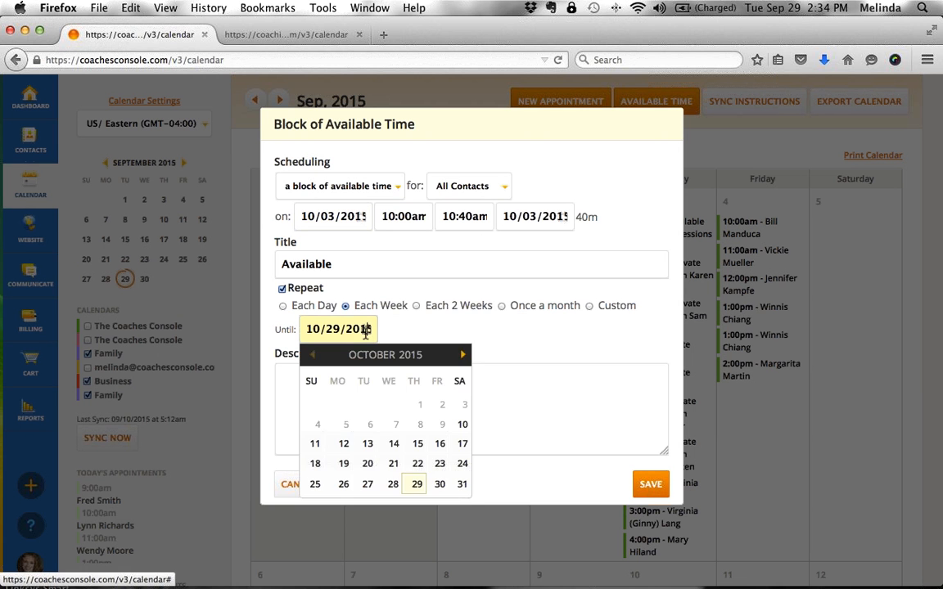
click(462, 485)
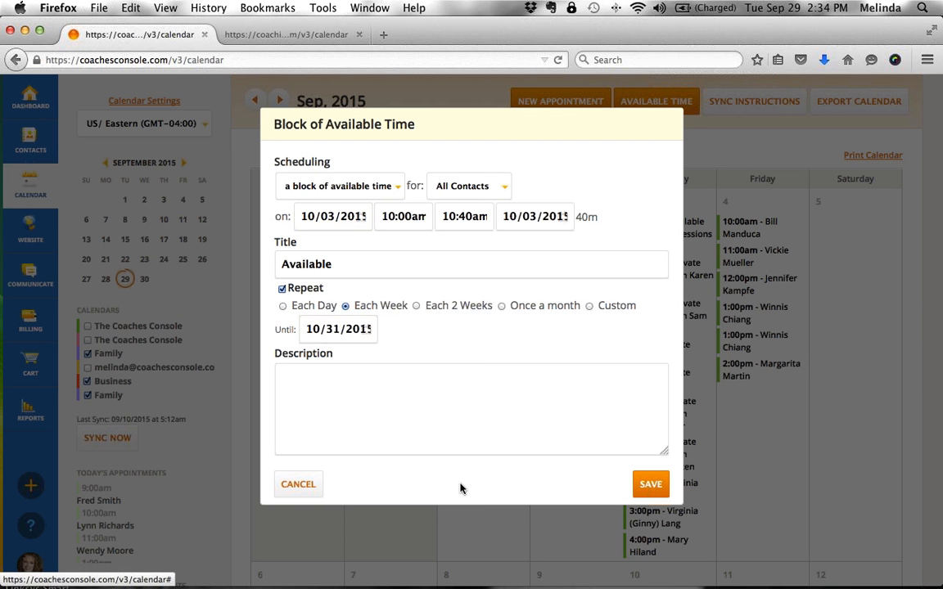
- Save and schedule the five Saturday slots, then show October 2015
click(660, 495)
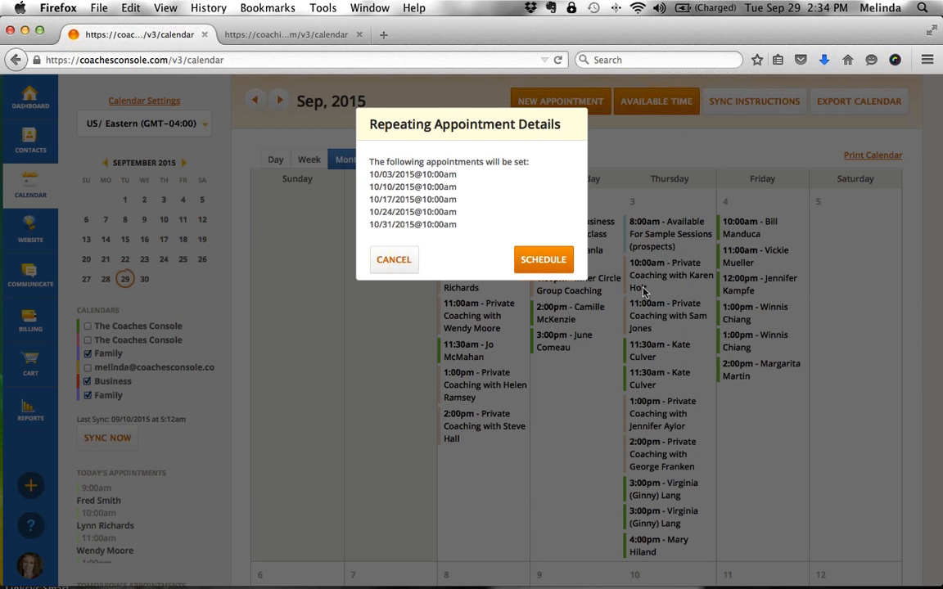
click(554, 261)
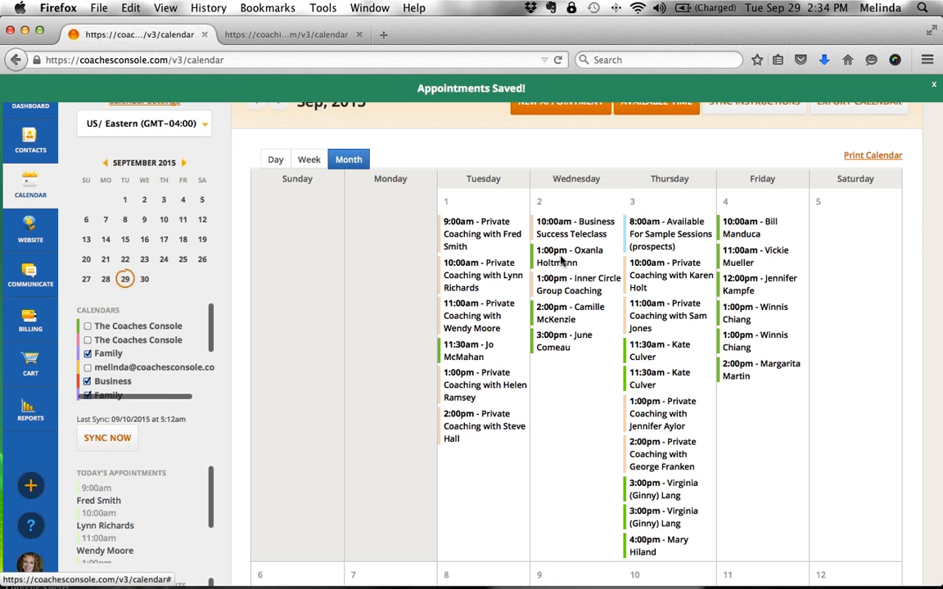
click(279, 101)
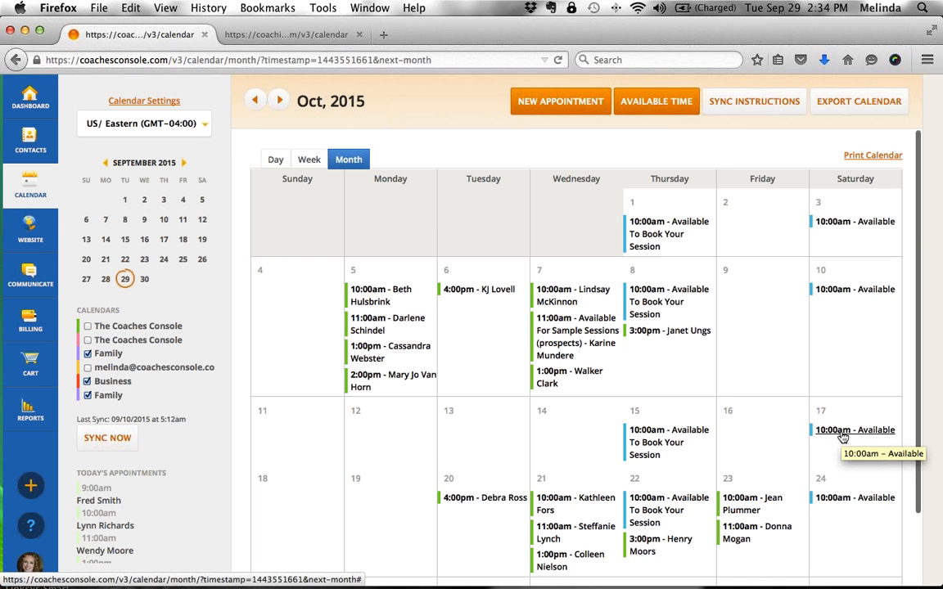
- Start a new Available block dated 10/01/2015 with an 11:00am start
click(654, 101)
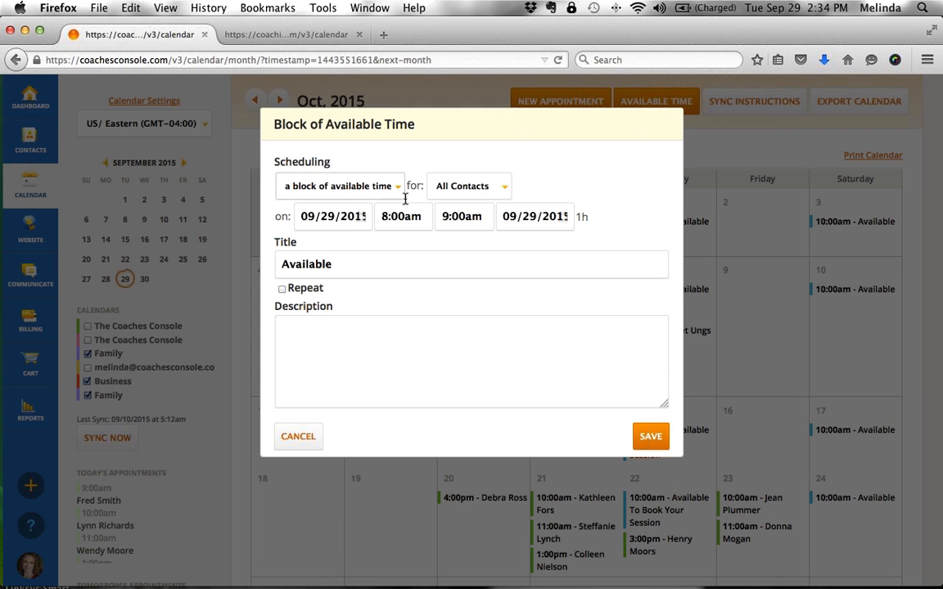
click(360, 216)
click(455, 242)
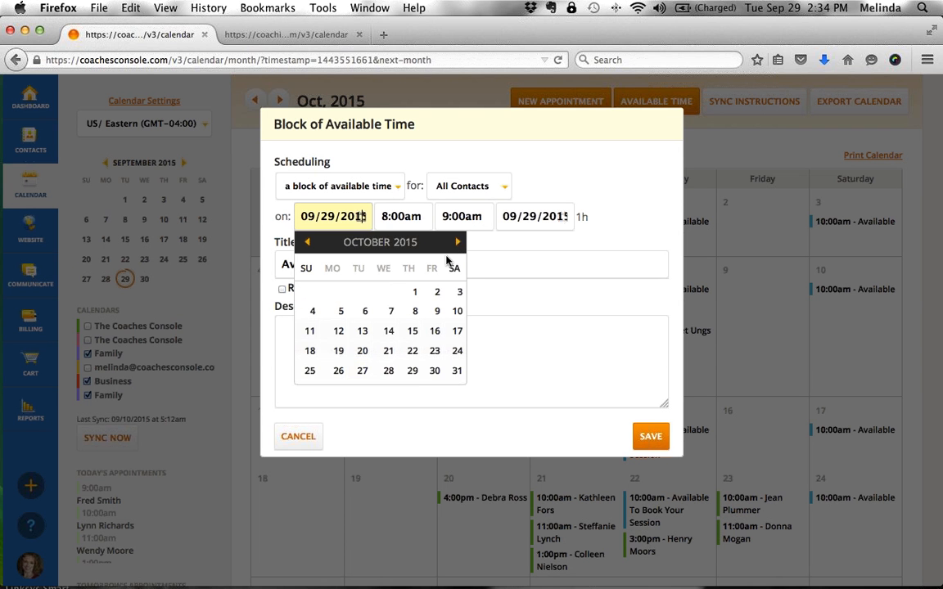
click(413, 293)
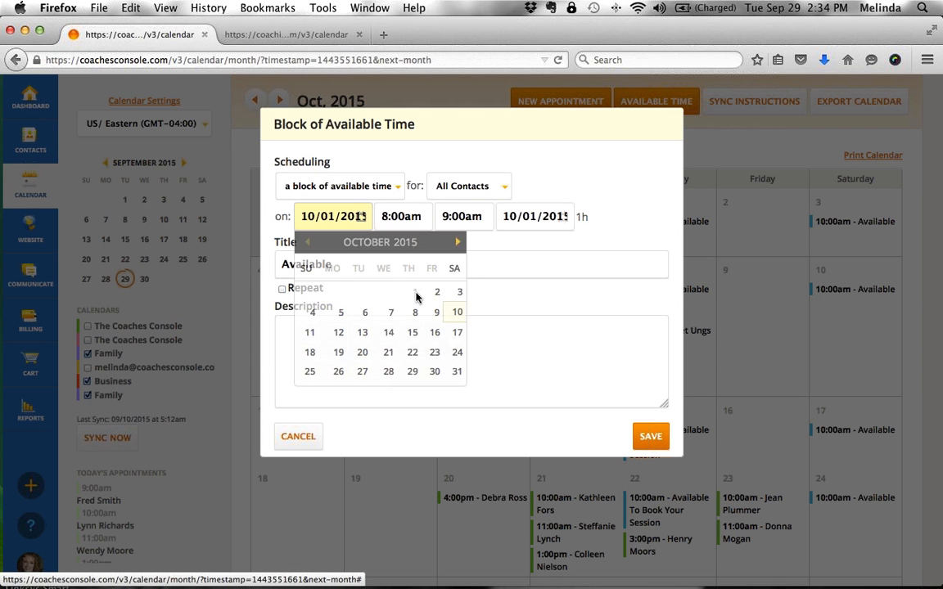
click(383, 216)
text(11)
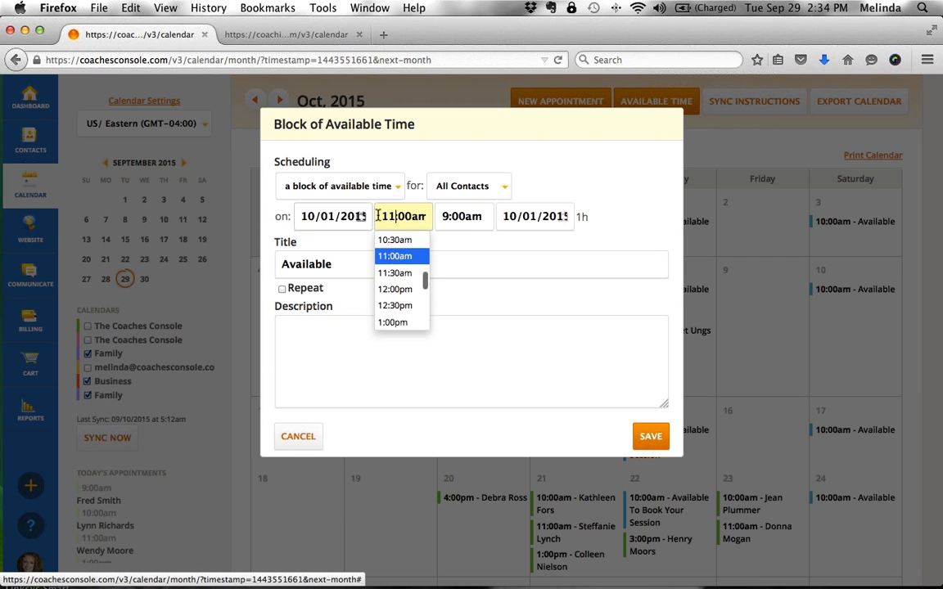
- Set the block's end time to 11:40am
click(456, 217)
key(BackSpace)
text(a)
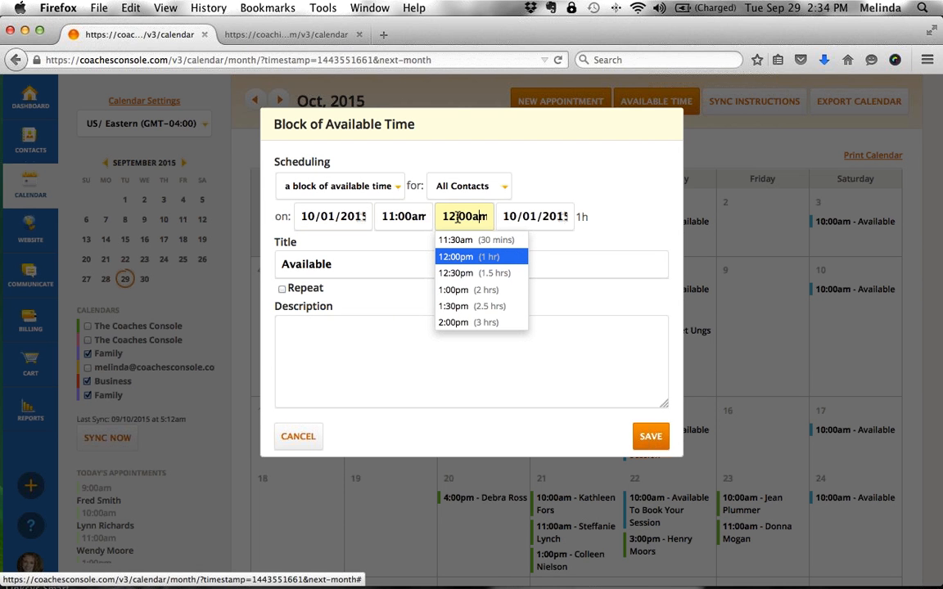
key(Left)
key(Left)
key(BackSpace)
text(4)
key(BackSpace)
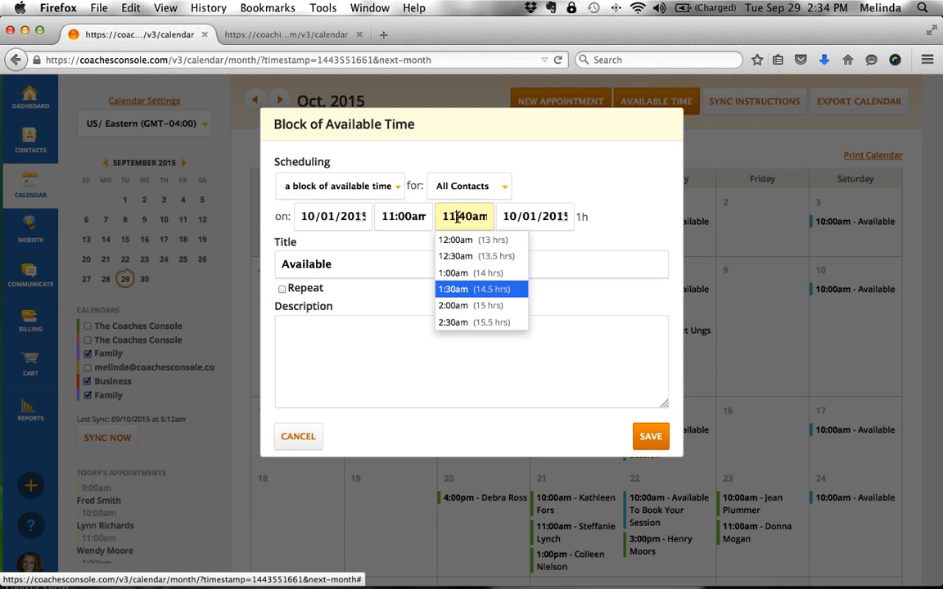
text(1)
click(636, 233)
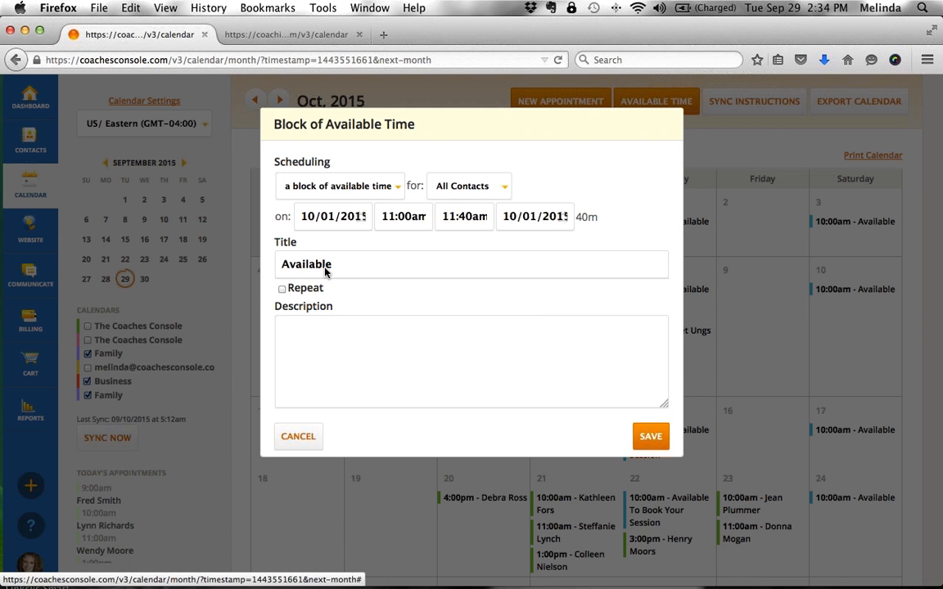
- Repeat it weekly until 10/29/2015, schedule it, and view the 10/01 11:00am slot's details
click(310, 288)
click(347, 306)
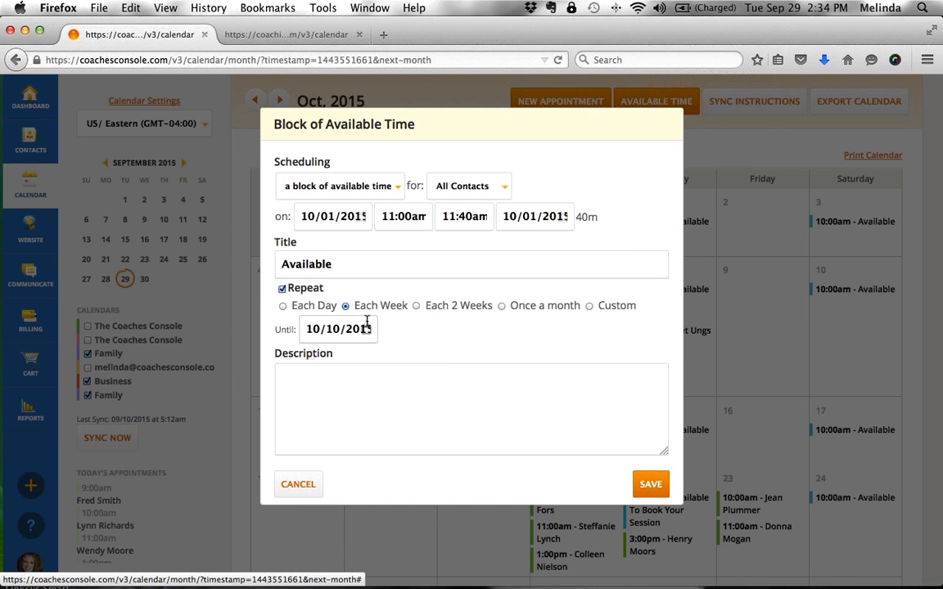
click(366, 327)
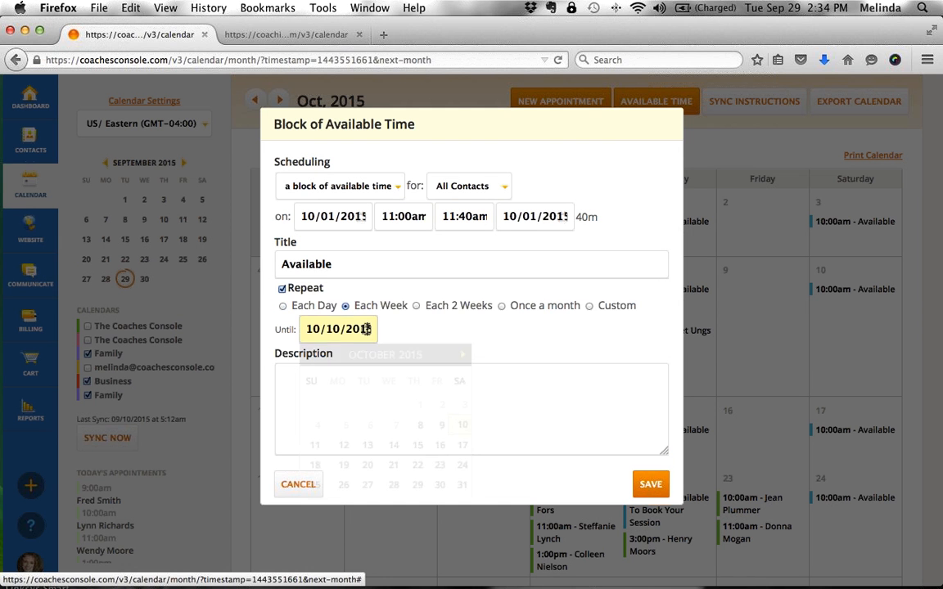
click(417, 484)
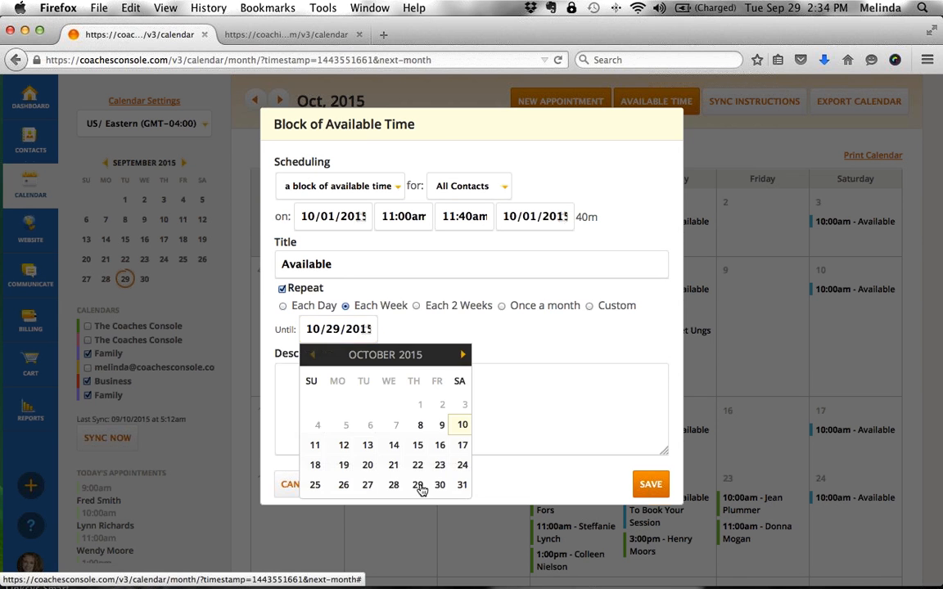
click(643, 484)
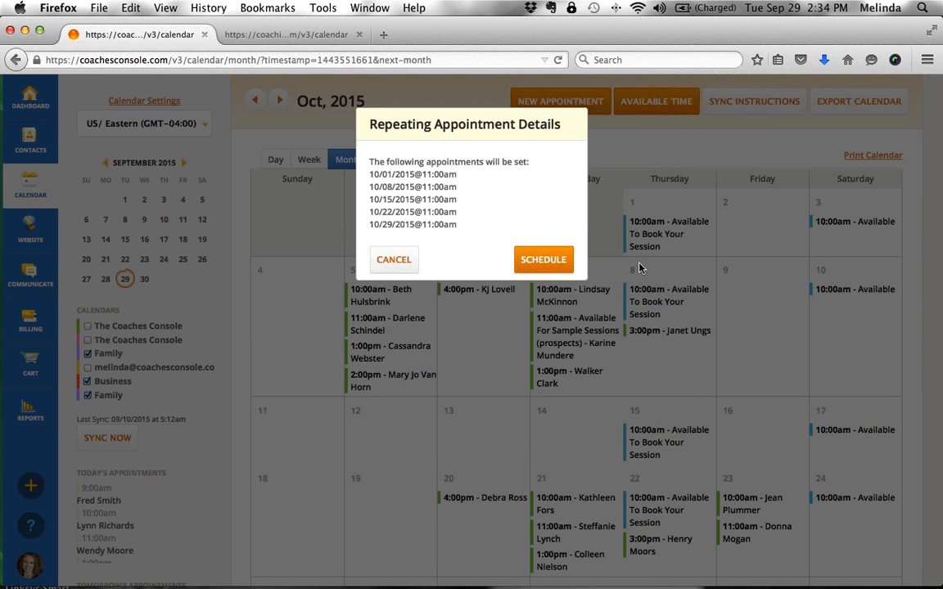
click(562, 260)
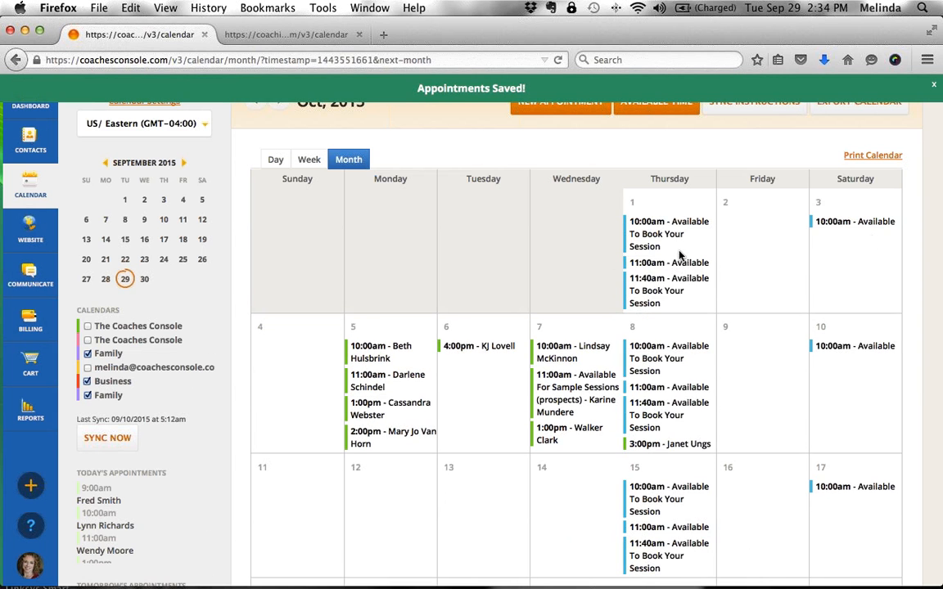
click(673, 263)
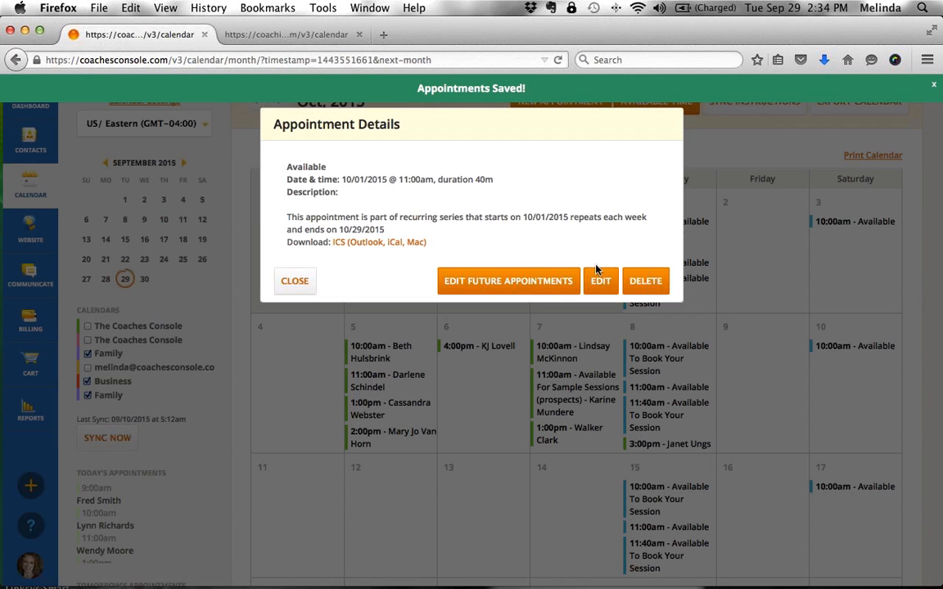
- Check the 10/01 slot's Edit Future Appointments option, cancel unchanged, and start a new available-time block
click(293, 281)
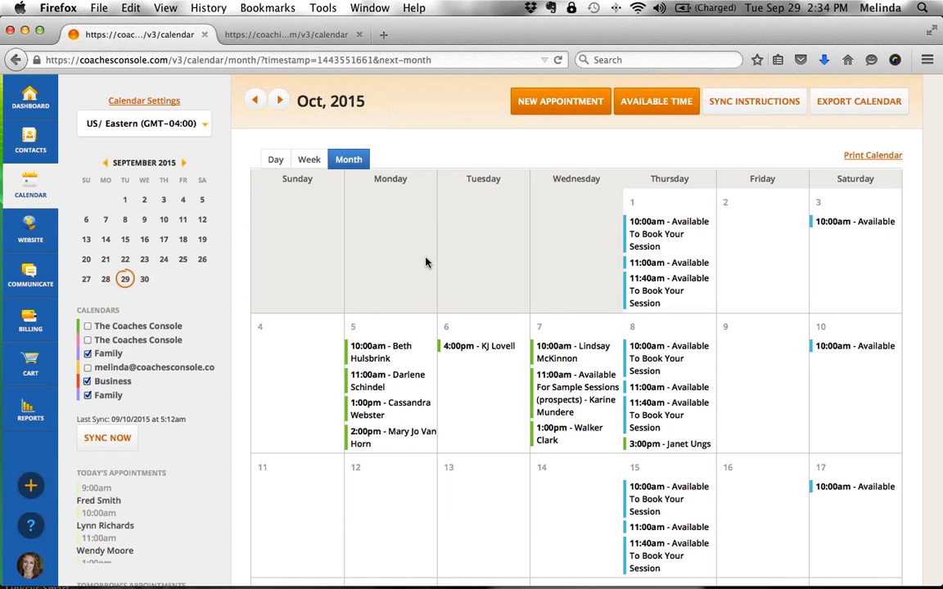
click(673, 263)
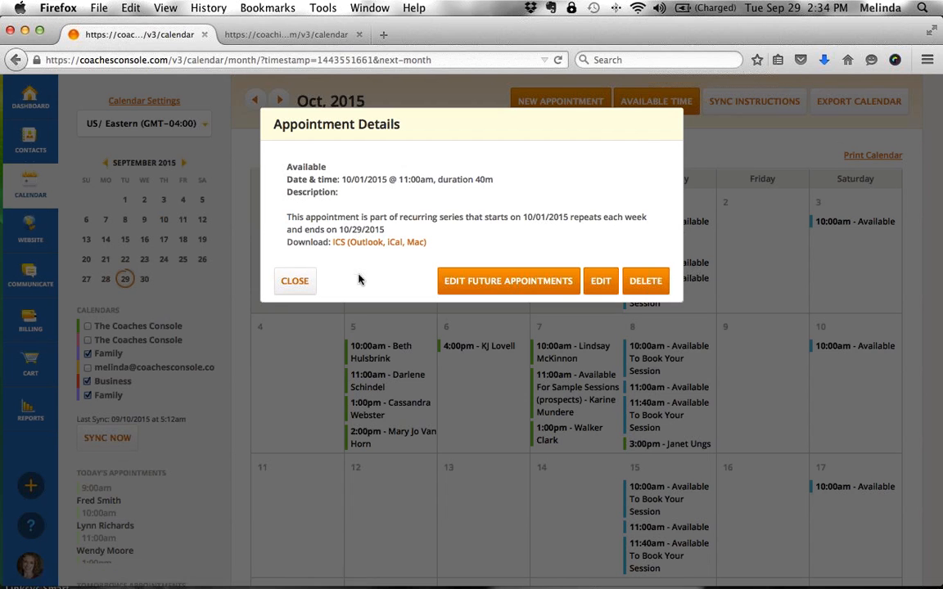
click(524, 284)
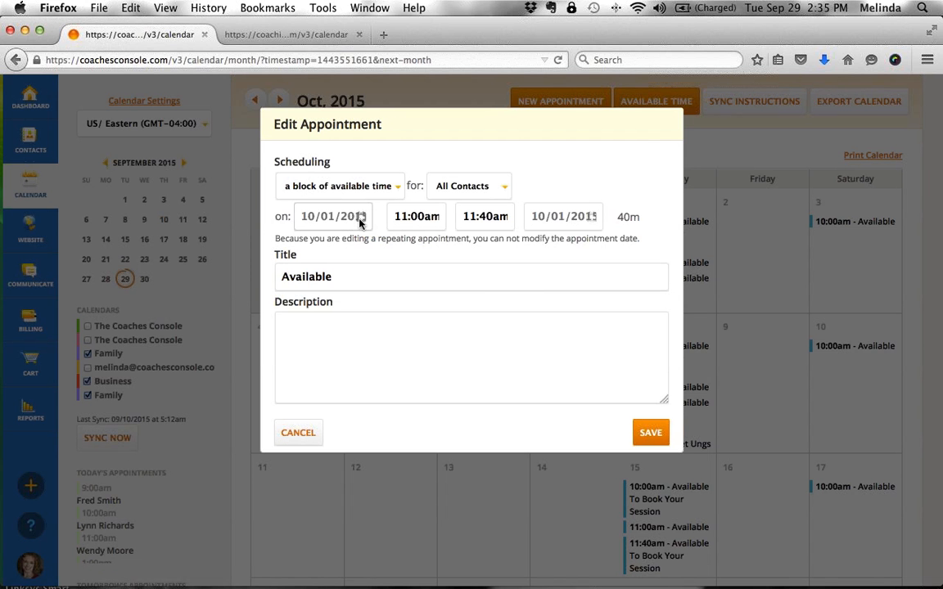
click(300, 432)
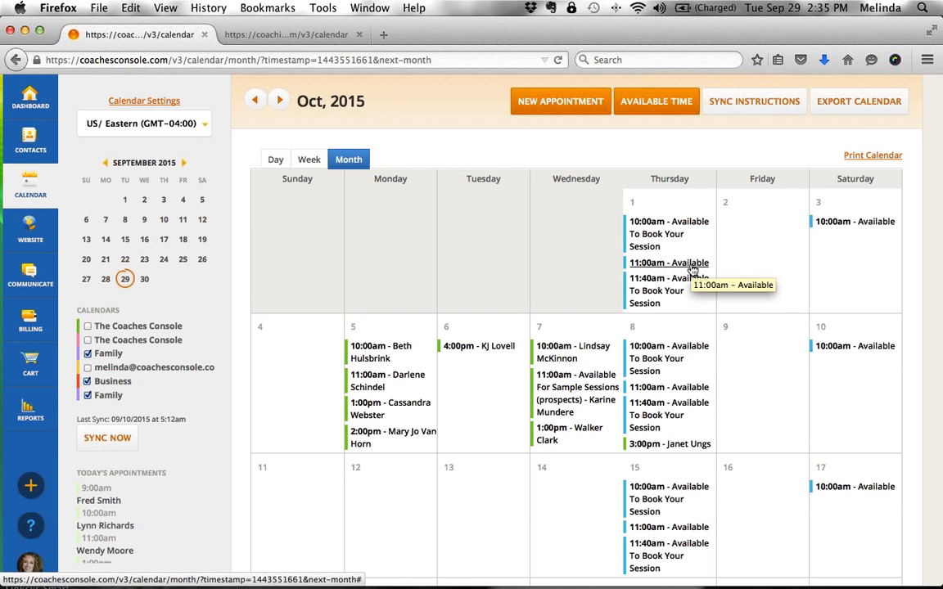
click(630, 101)
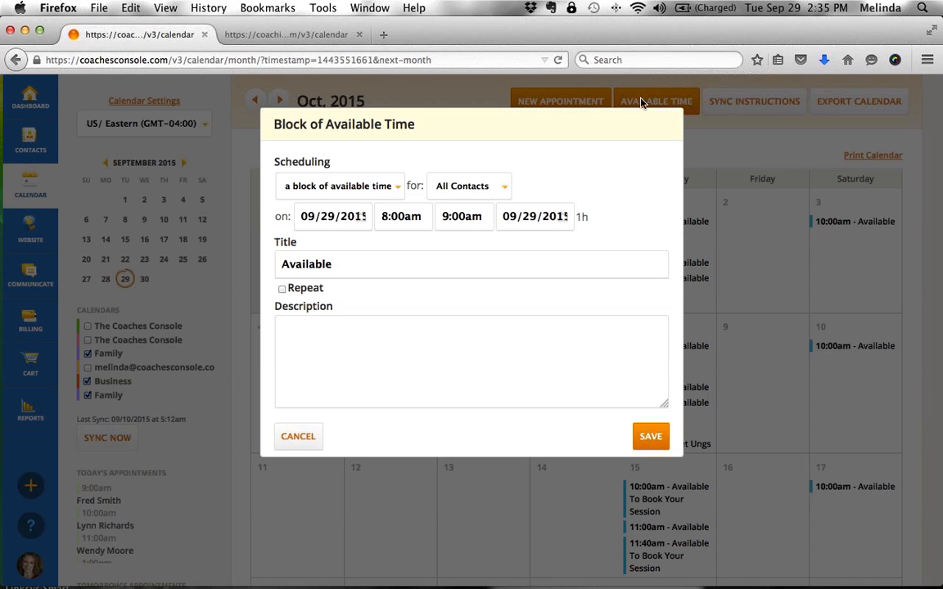
- Set the block to 10/03/2015, 1:00pm–1:40pm
click(355, 216)
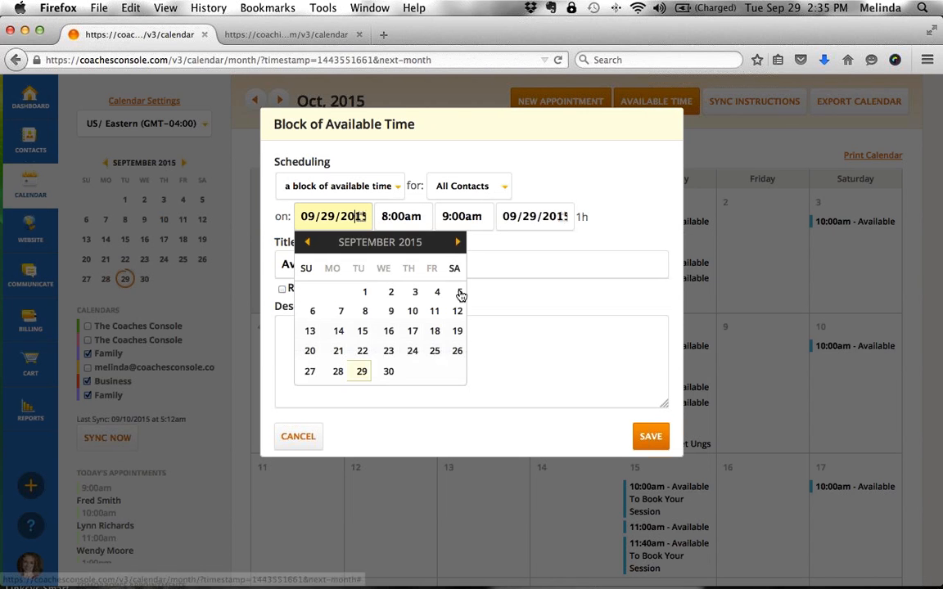
click(457, 243)
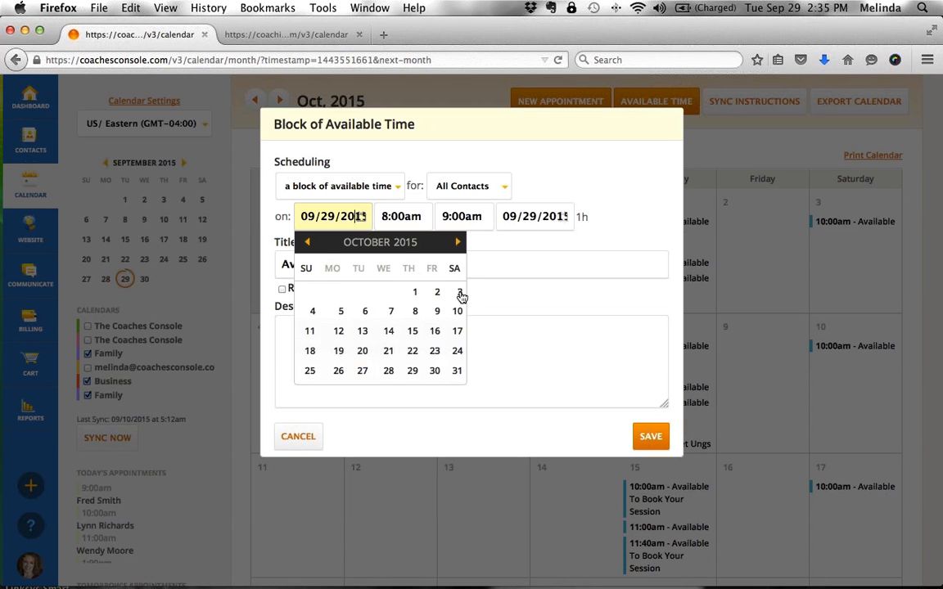
click(458, 293)
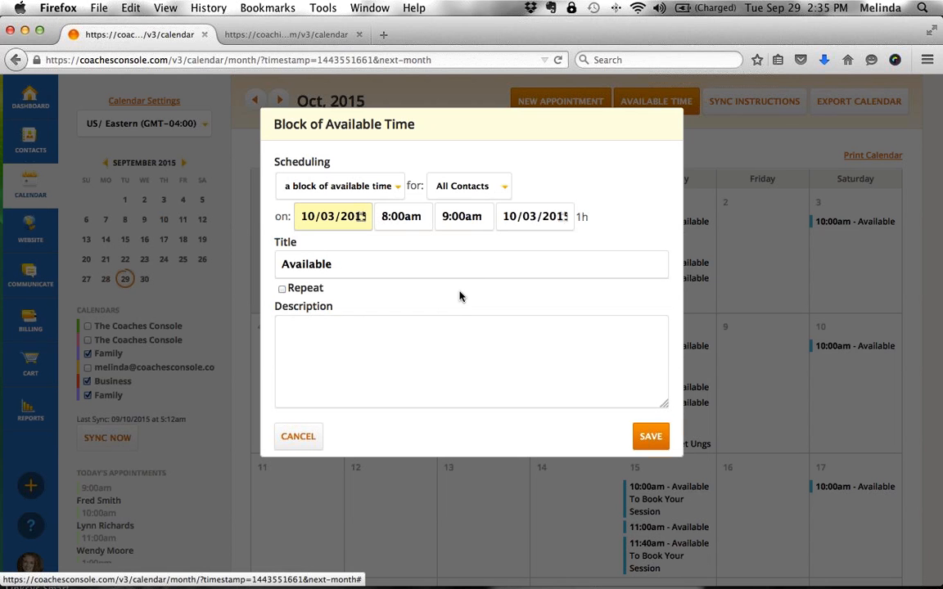
click(393, 216)
scroll(390, 284, down, 4)
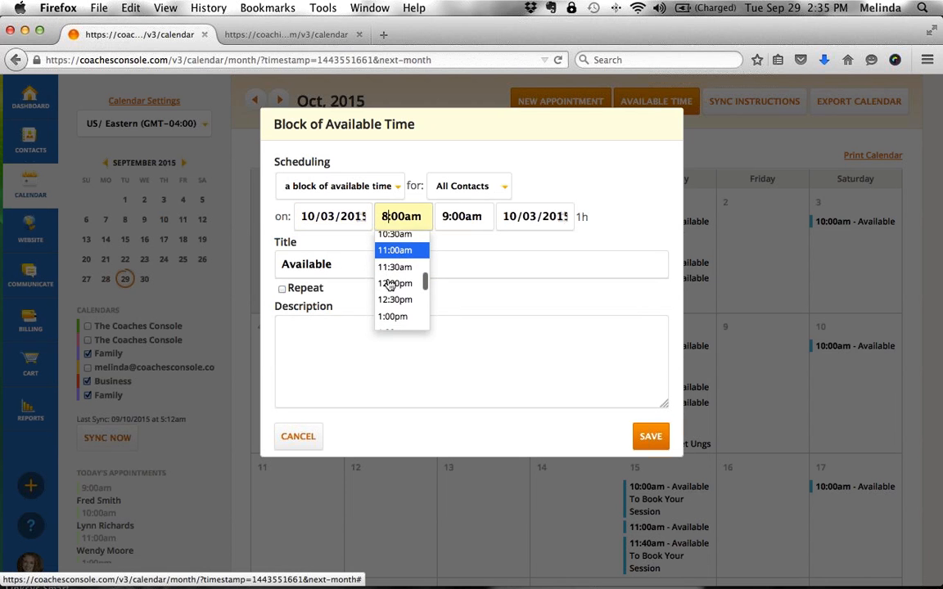
click(390, 287)
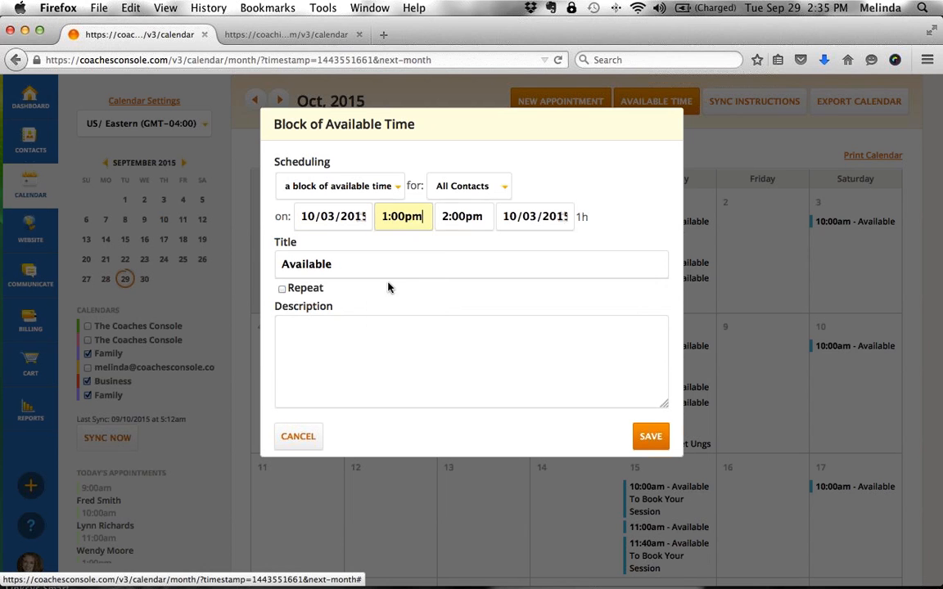
click(448, 217)
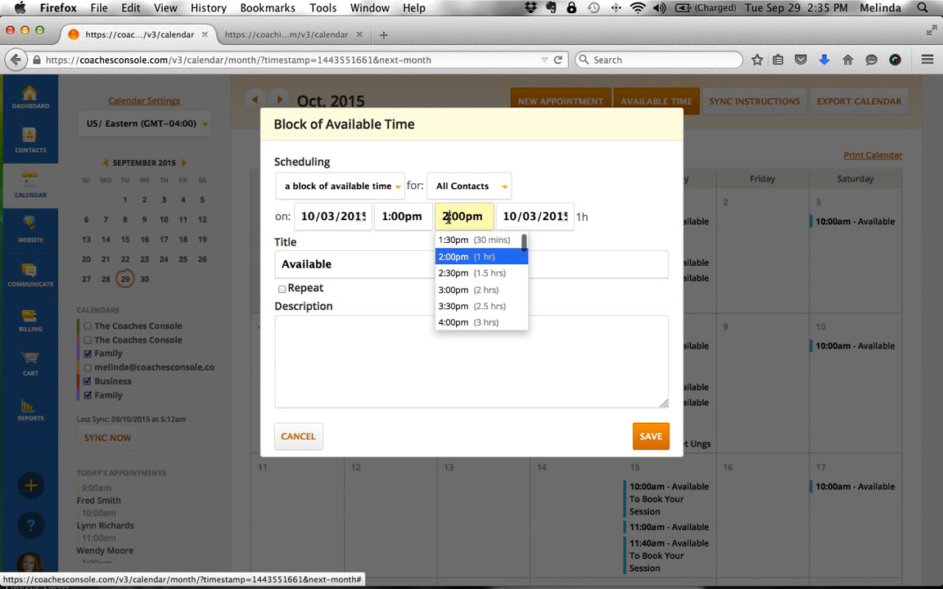
key(BackSpace)
text(1:4)
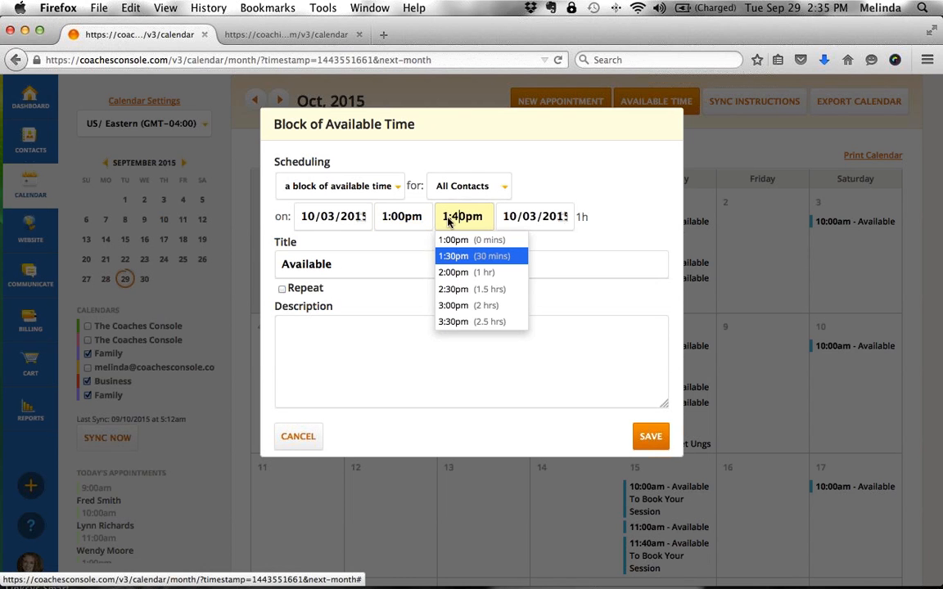
click(595, 247)
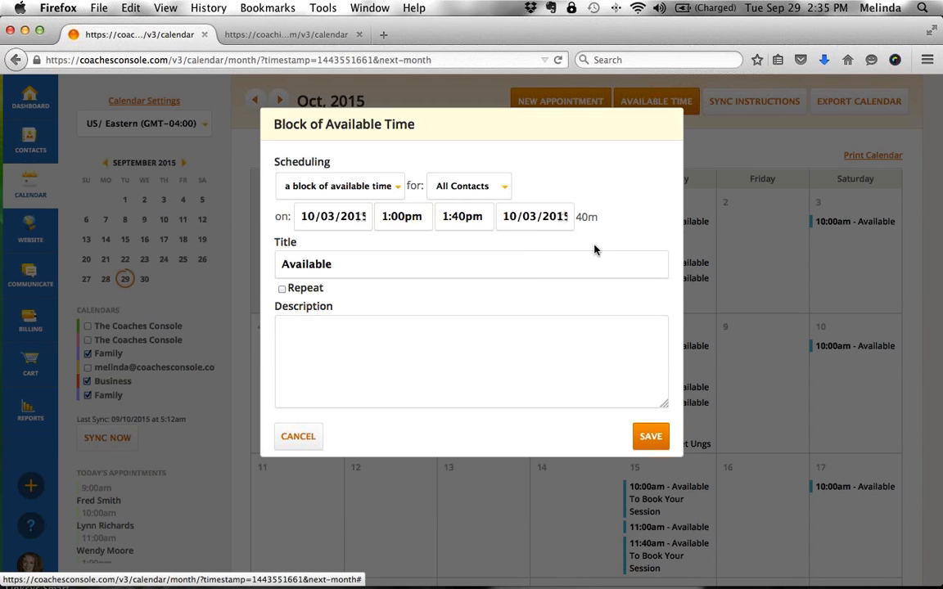
- Repeat it weekly until 10/31/2015, schedule it, and start another available-time block
click(281, 289)
click(346, 306)
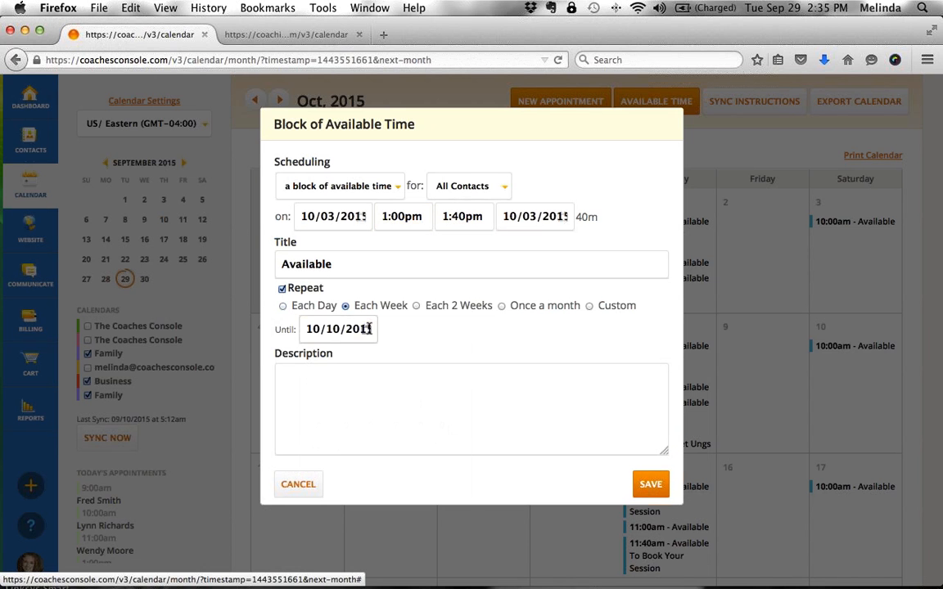
click(365, 329)
click(463, 487)
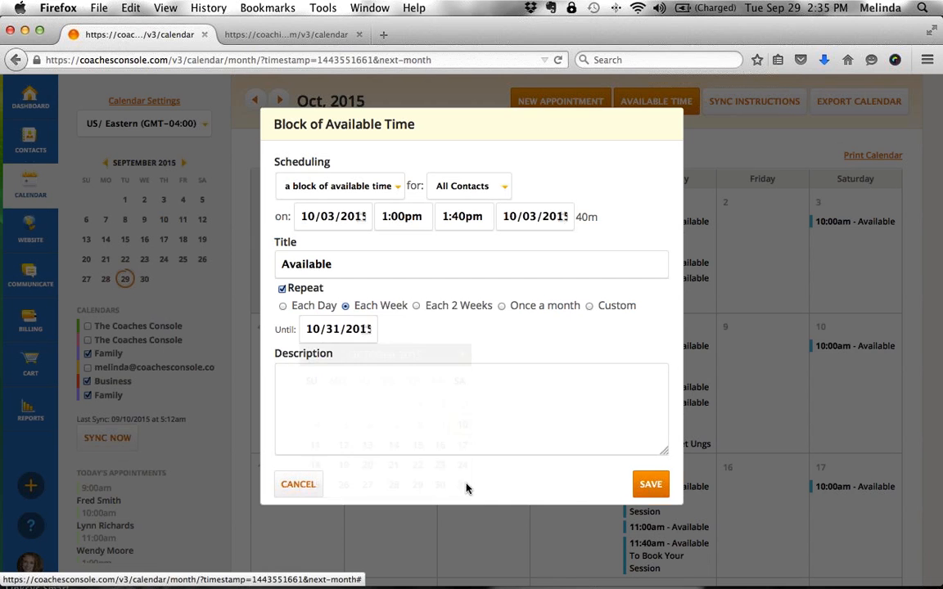
click(651, 485)
click(532, 261)
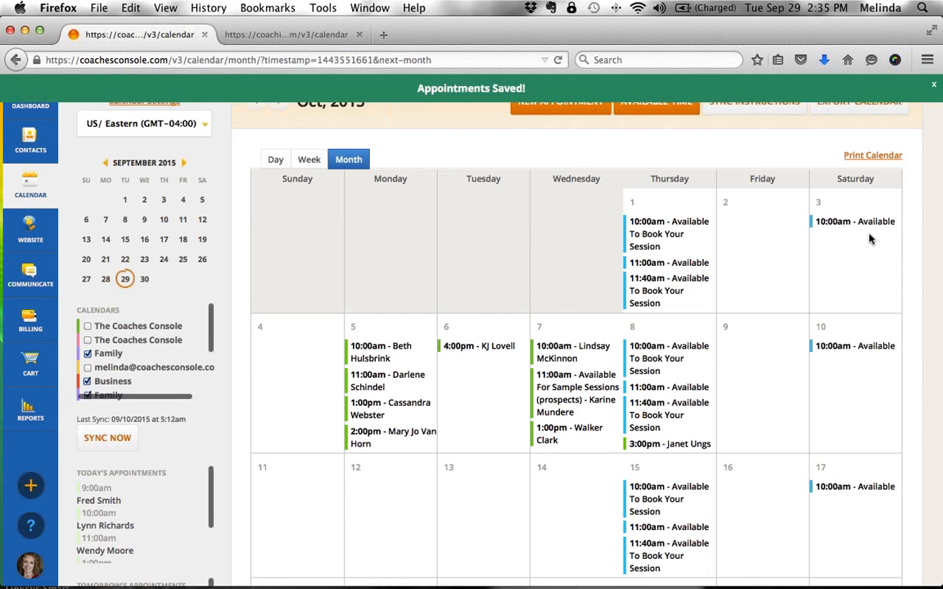
click(651, 109)
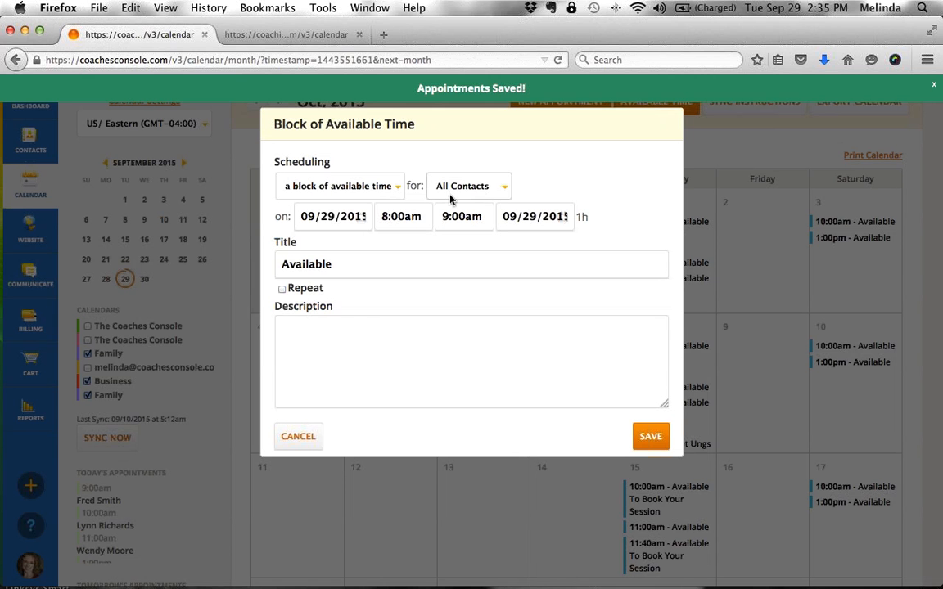
- Date the new block 10/03/2015 with a 2:00pm start time
click(365, 217)
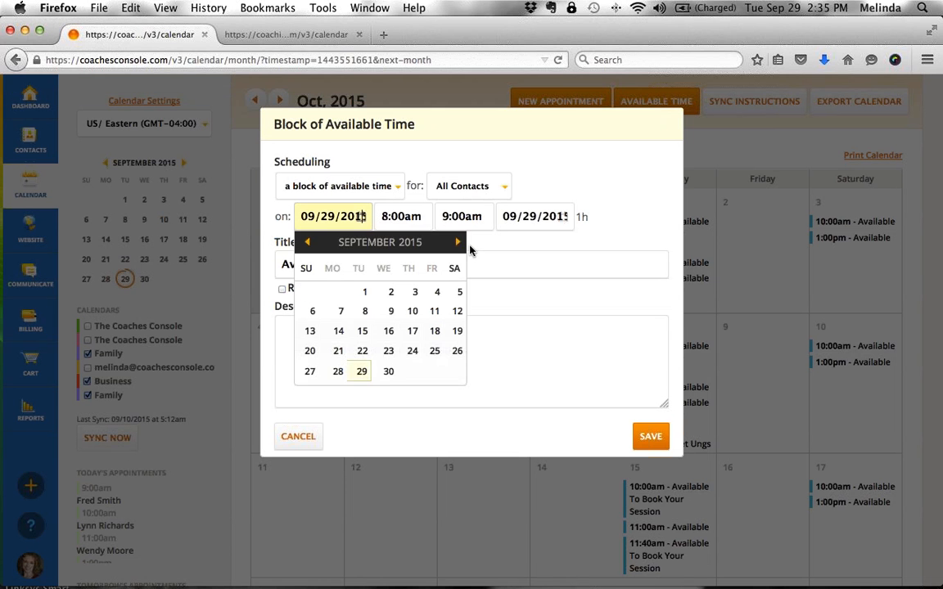
click(458, 242)
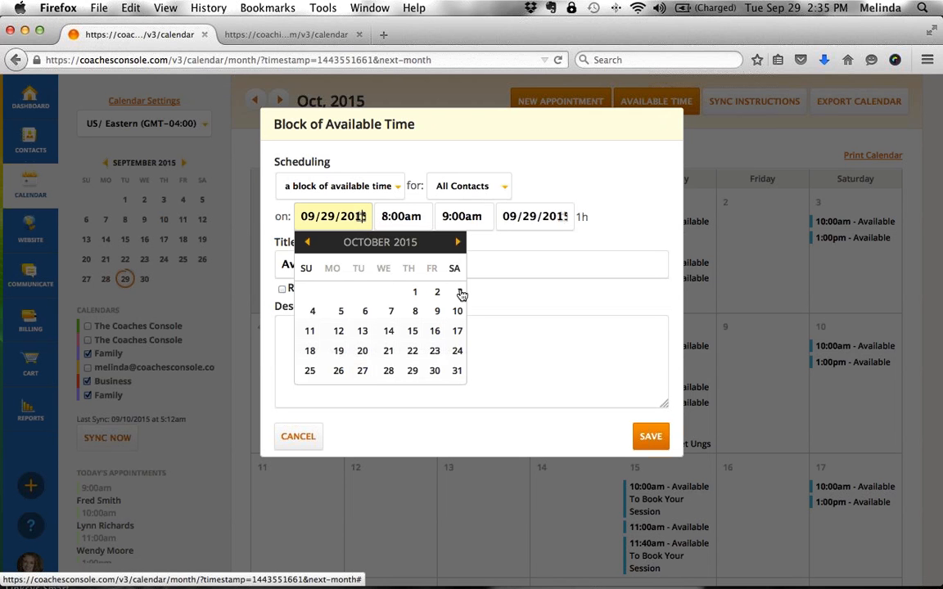
click(458, 293)
click(387, 216)
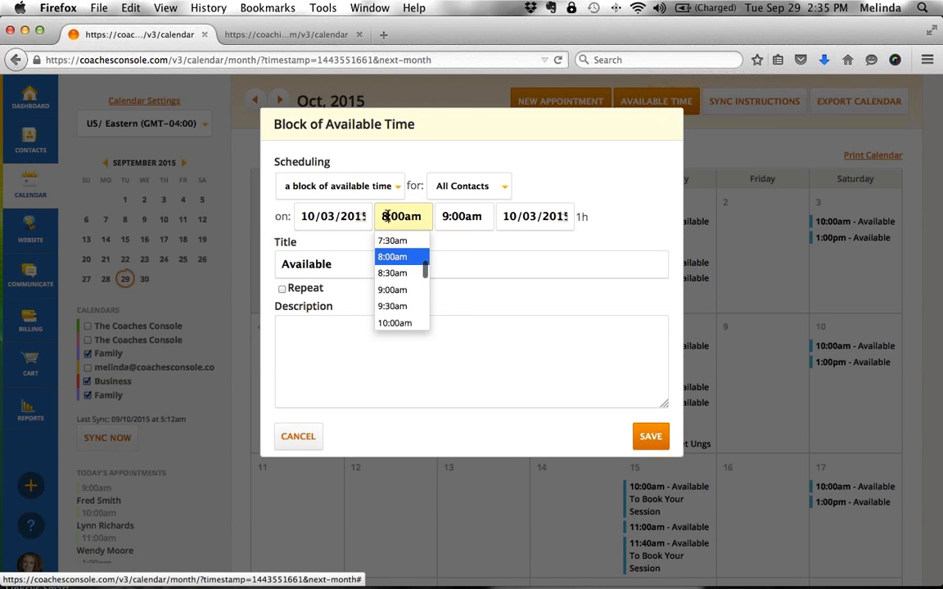
text(2)
click(411, 216)
key(BackSpace)
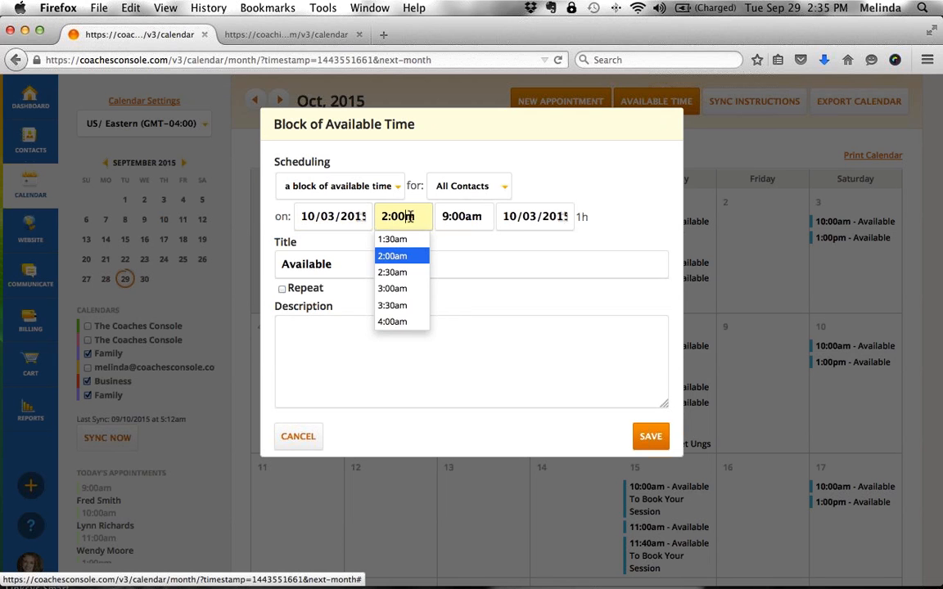
text(p)
key(Tab)
- Set the block's end time to 2:40pm
key(Left)
key(Left)
key(Left)
key(Left)
key(Left)
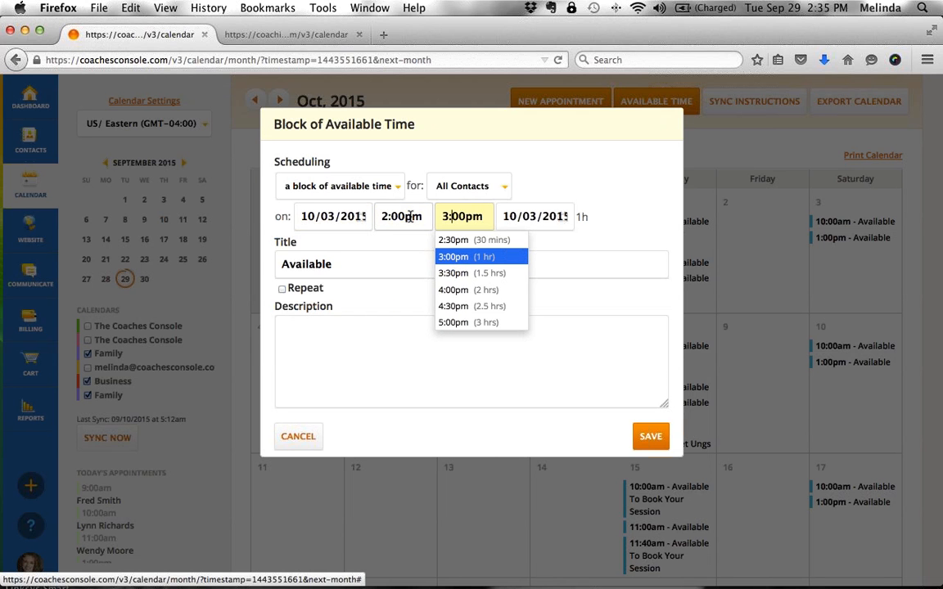
key(BackSpace)
text(2)
key(Right)
key(Right)
key(BackSpace)
text(4)
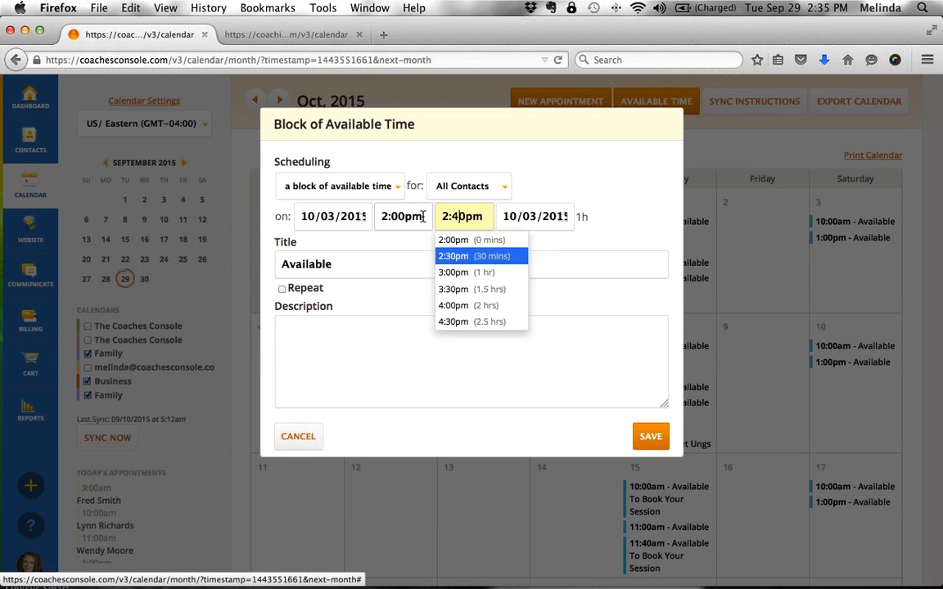
click(604, 240)
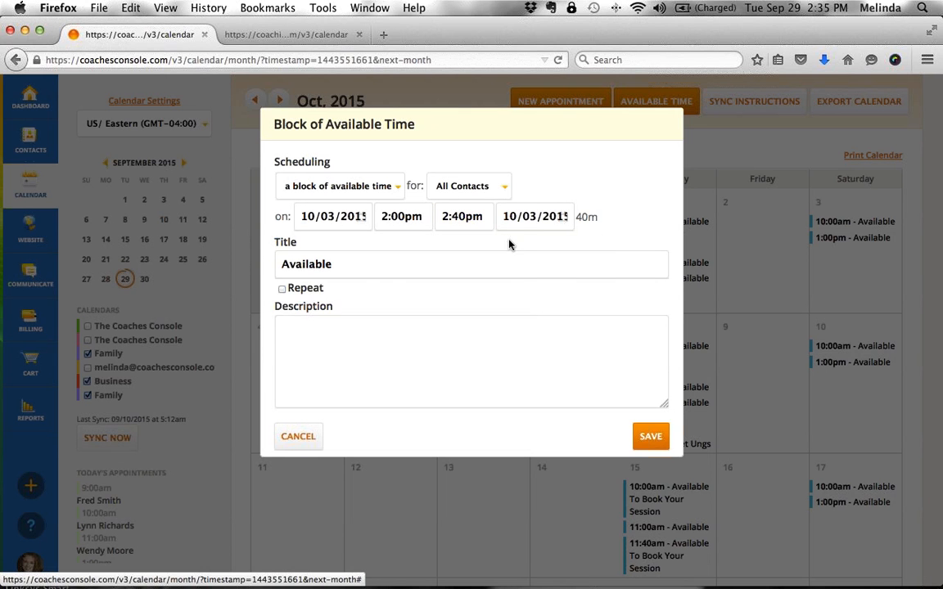
- Repeat it weekly until 10/31/2015, schedule it, and switch to the public booking page
click(283, 288)
click(346, 305)
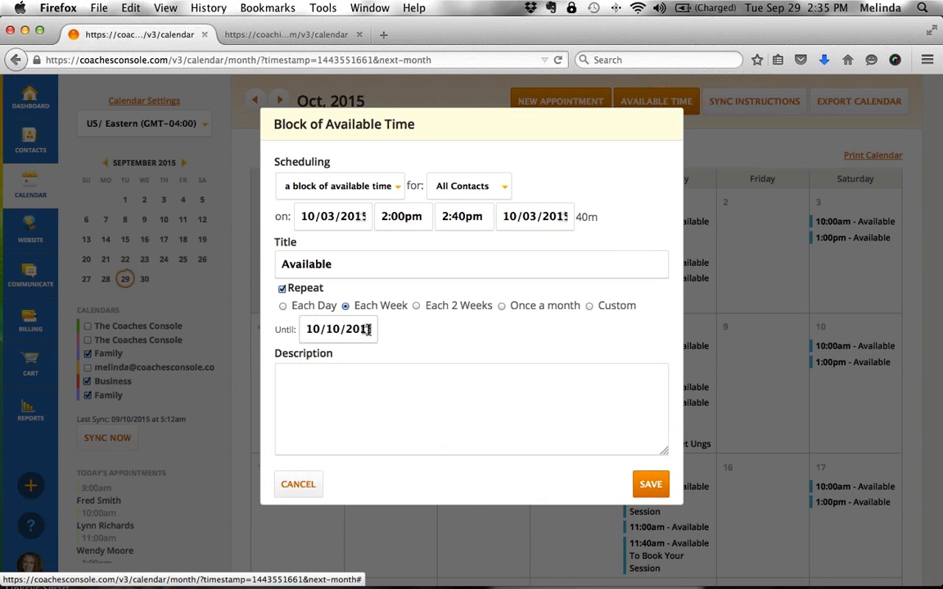
click(367, 329)
click(462, 485)
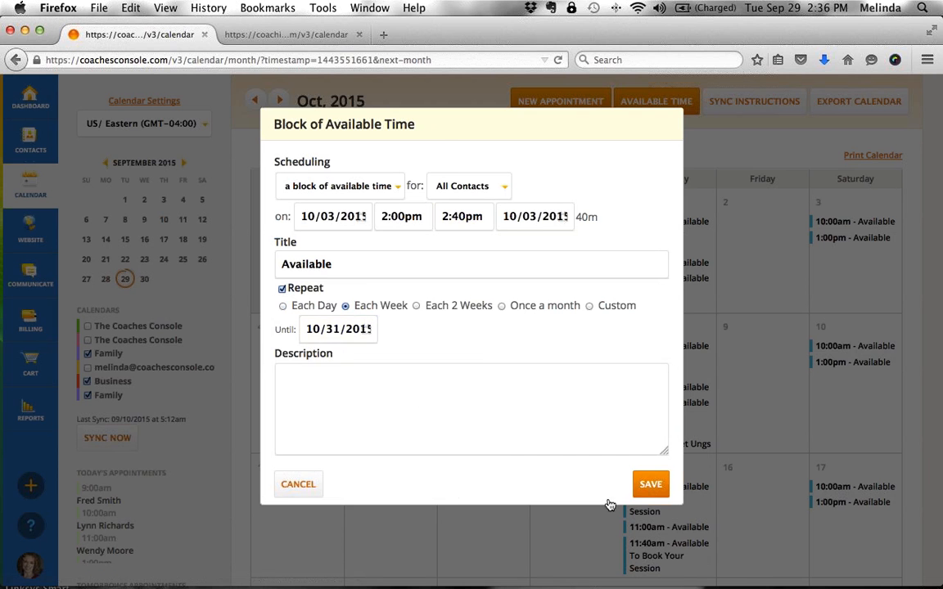
click(648, 484)
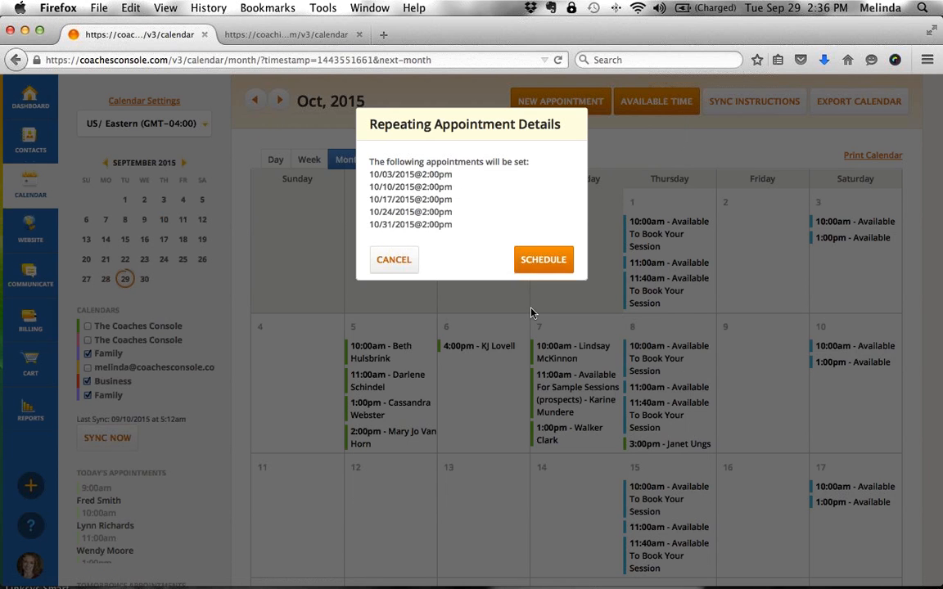
click(542, 260)
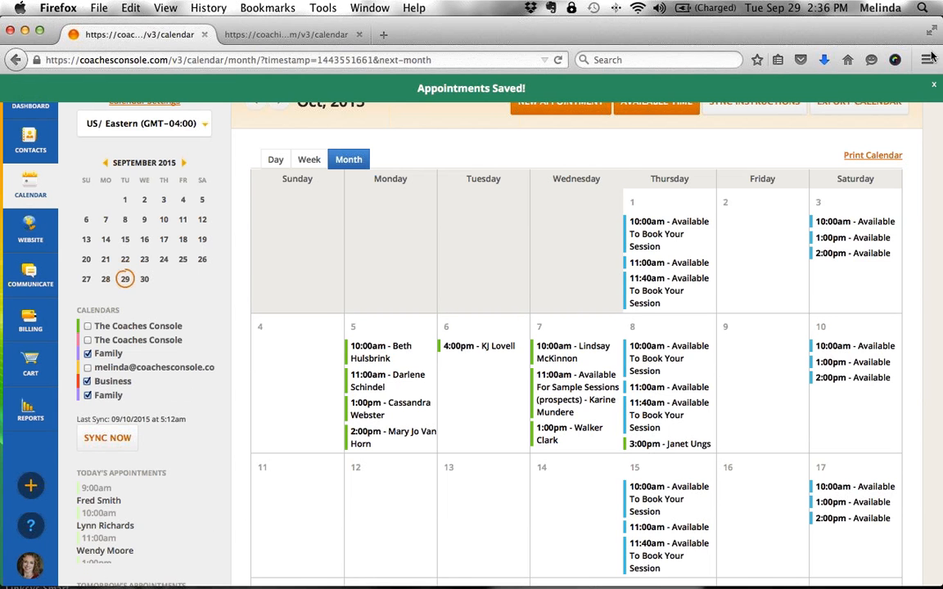
click(302, 37)
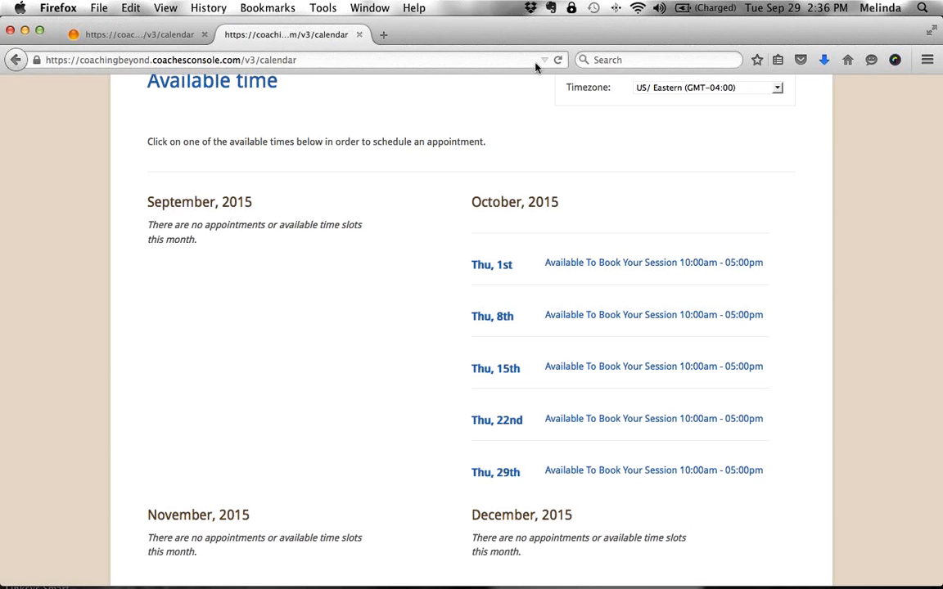
- Reload the booking page and scroll to October's Saturday 1:00pm and 2:00pm slots
click(558, 60)
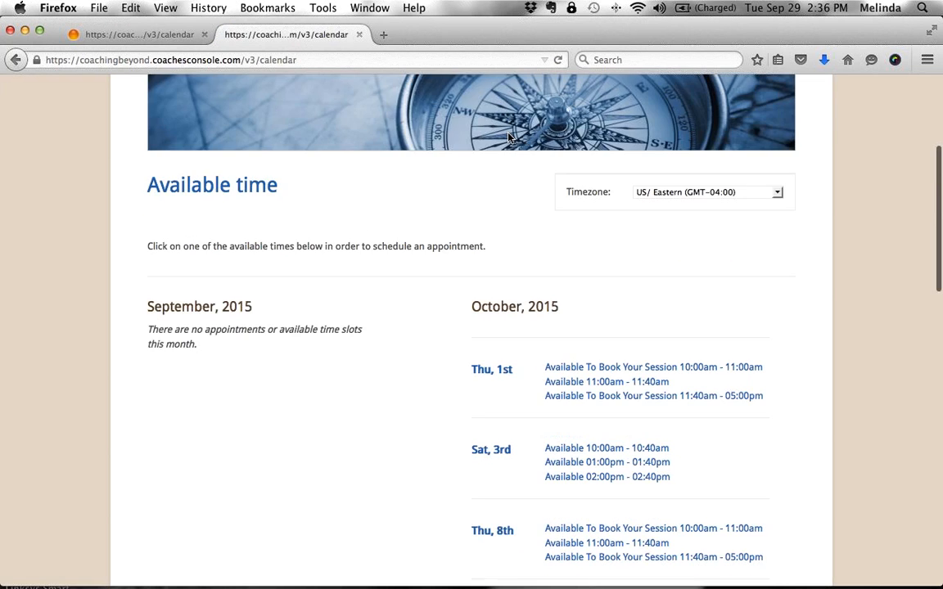
scroll(487, 429, down, 5)
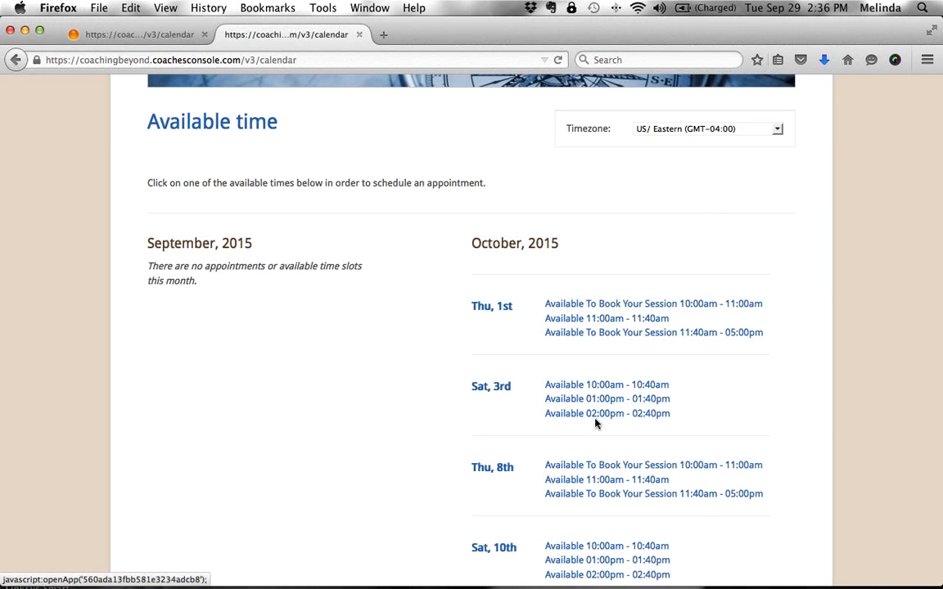
scroll(647, 362, down, 2)
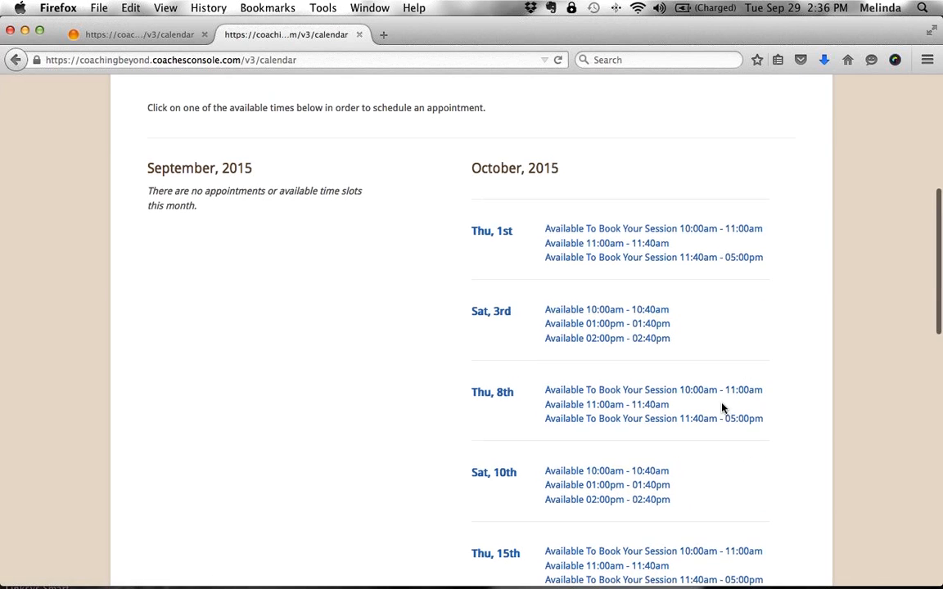
click(594, 323)
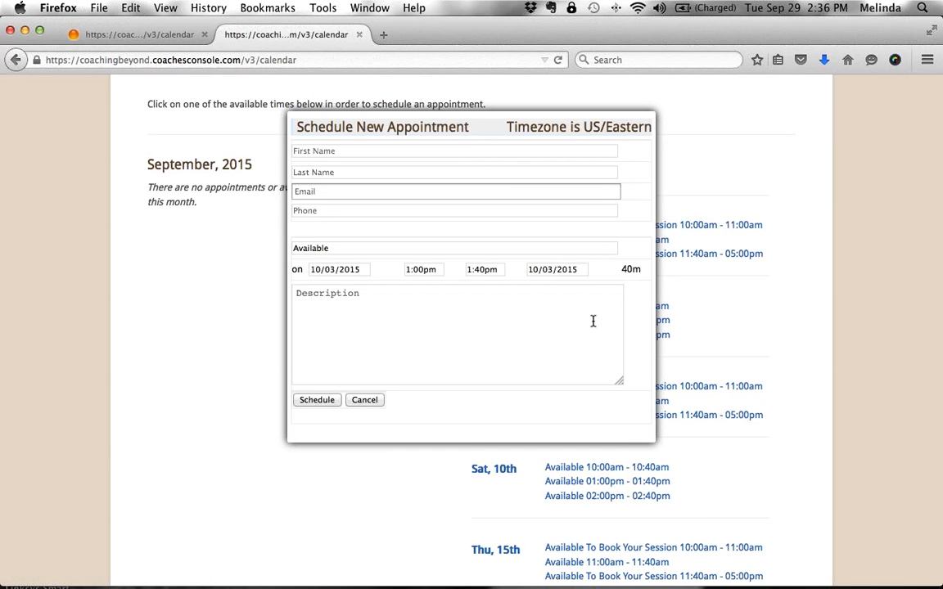
click(406, 147)
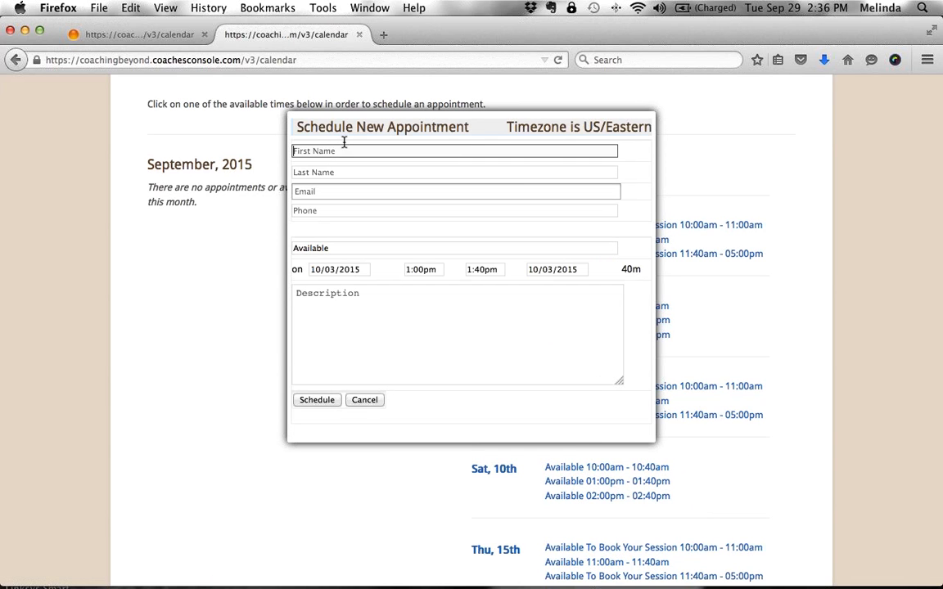
click(344, 172)
click(343, 190)
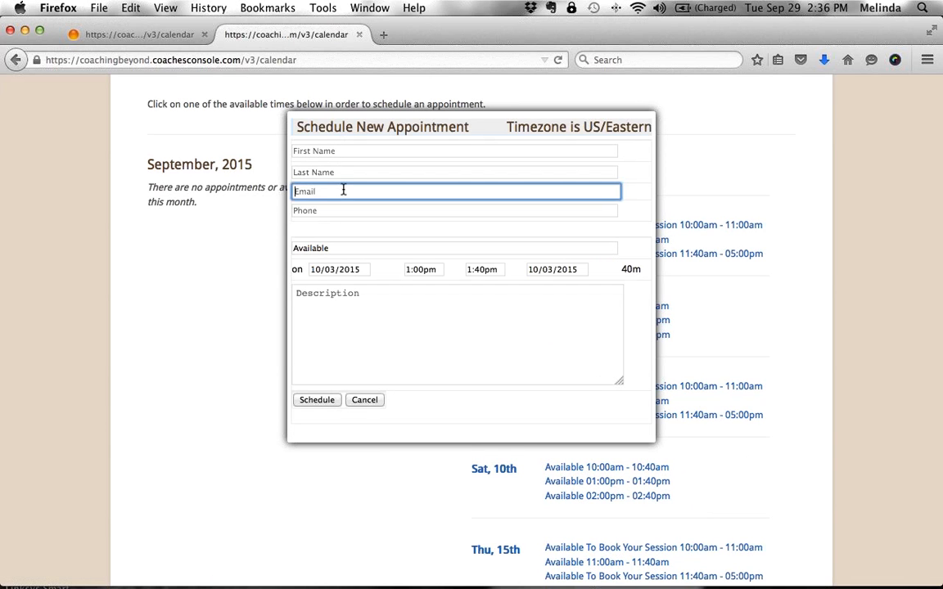
click(343, 212)
click(318, 400)
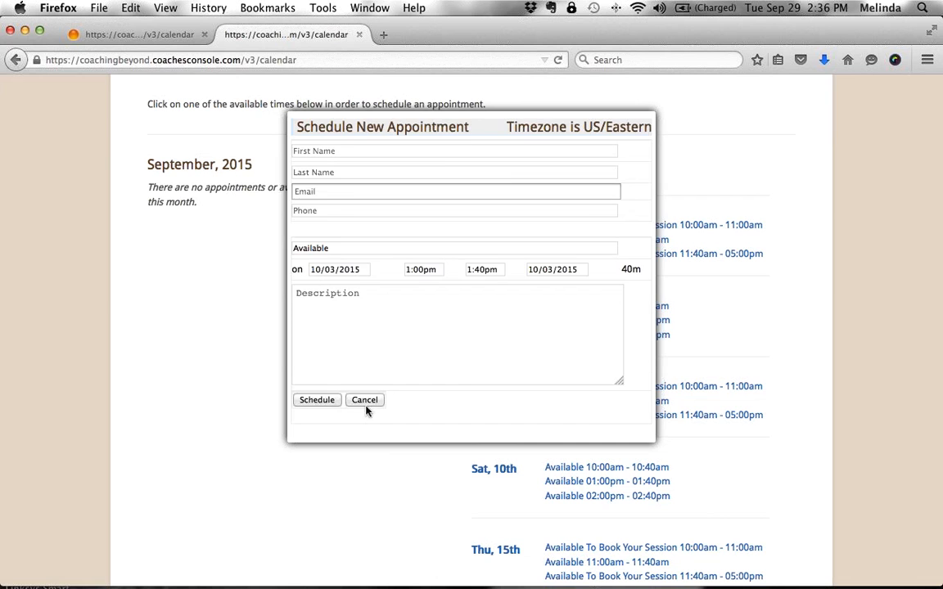
click(365, 404)
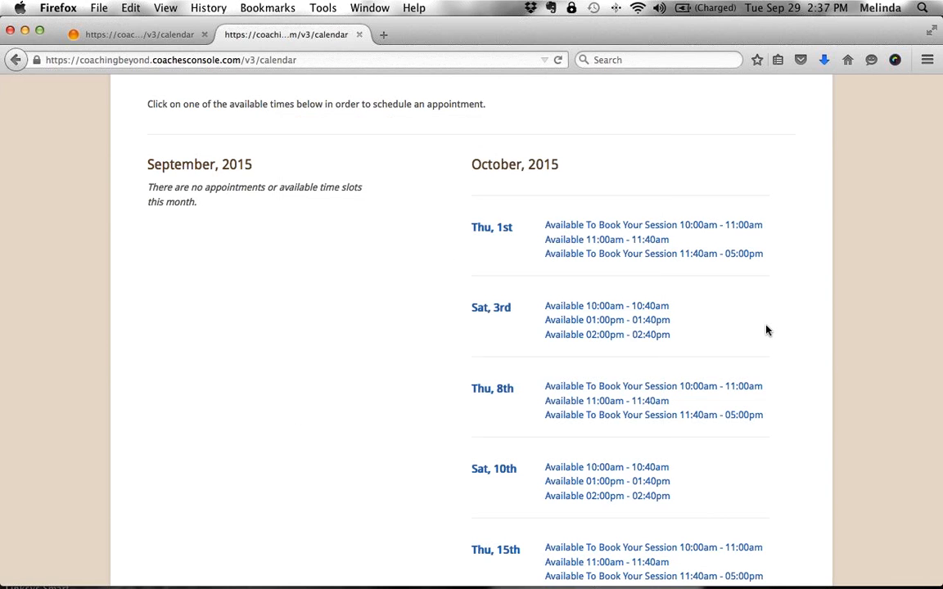
click(605, 321)
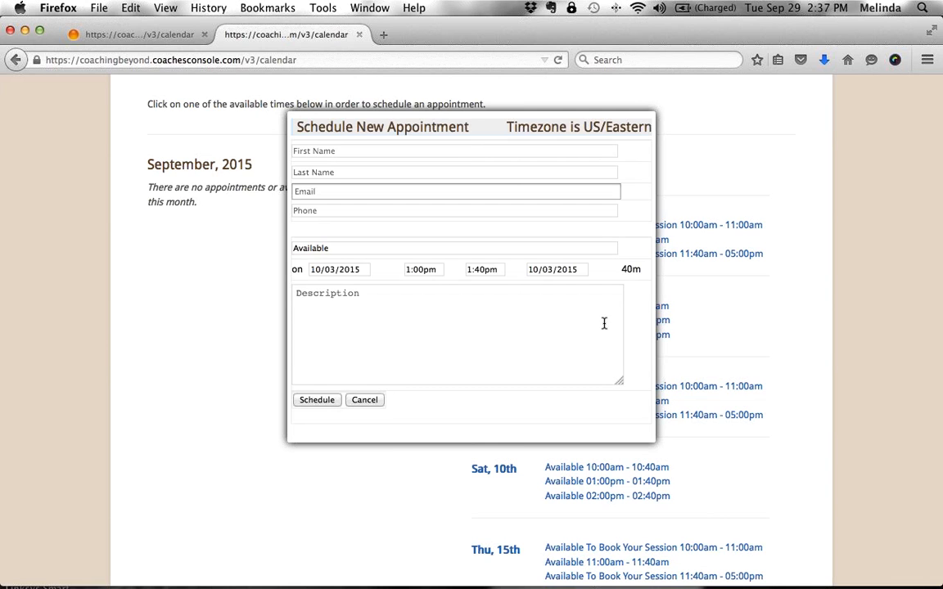
click(364, 400)
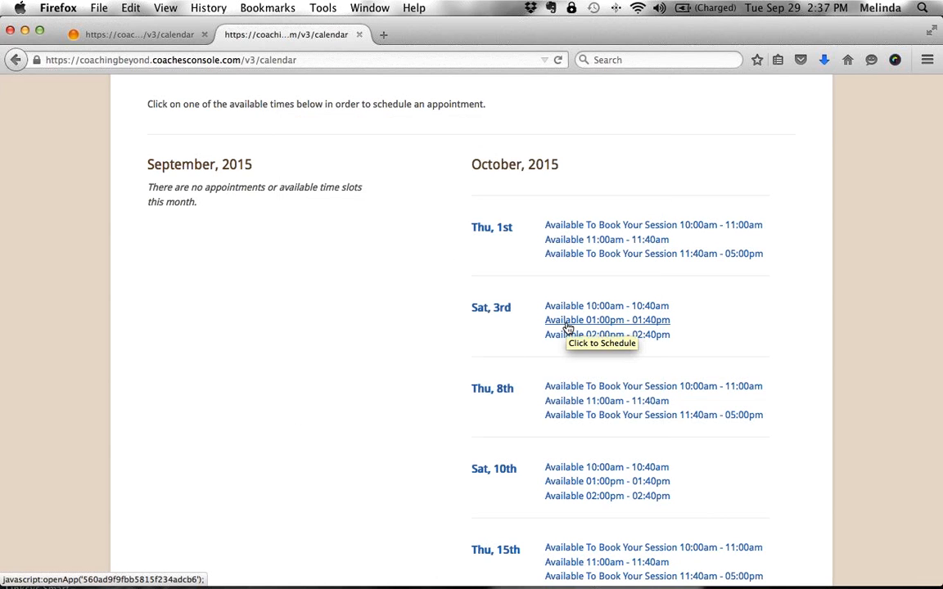
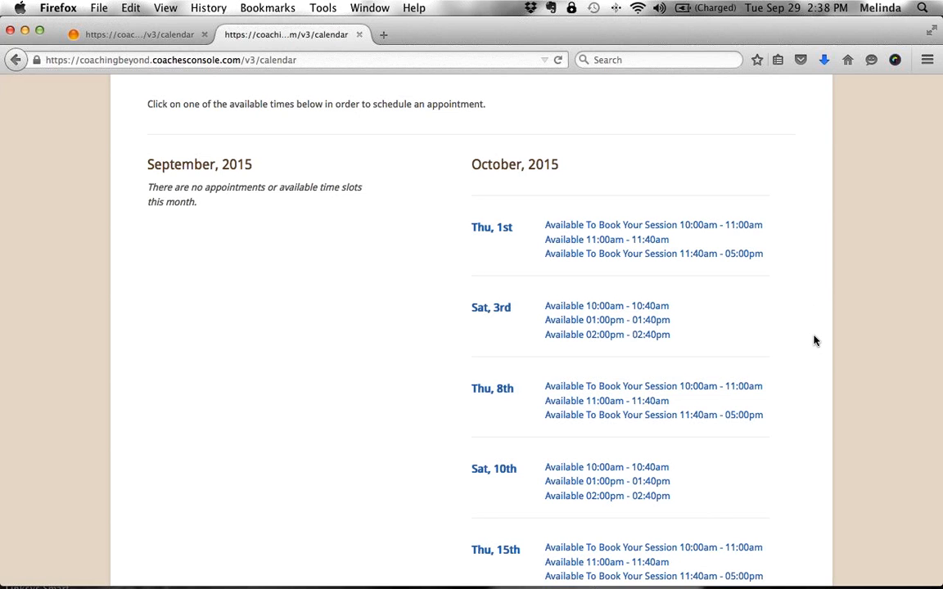
- Return to the calendar tab and start a new block of available time on 09/29/2015
click(156, 36)
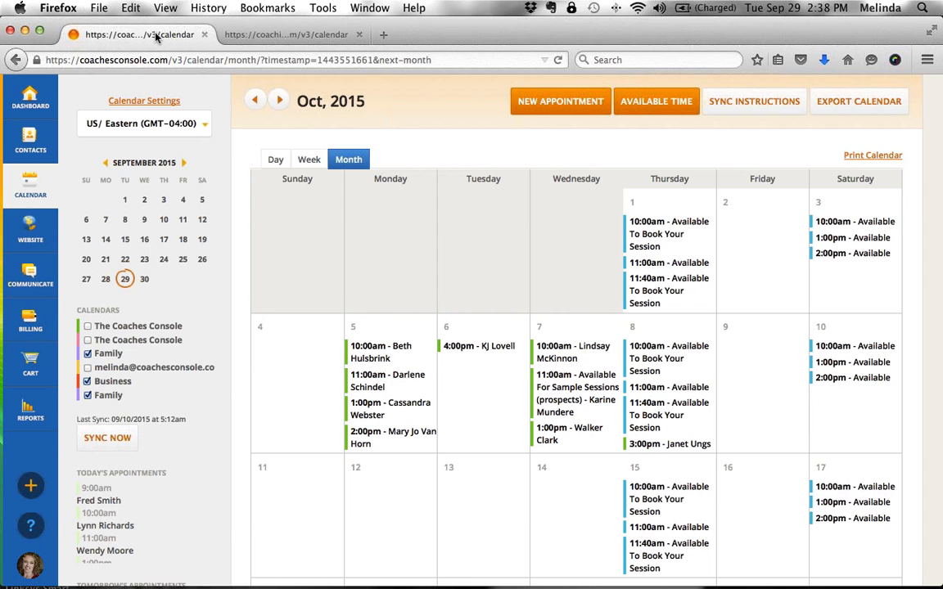
click(644, 119)
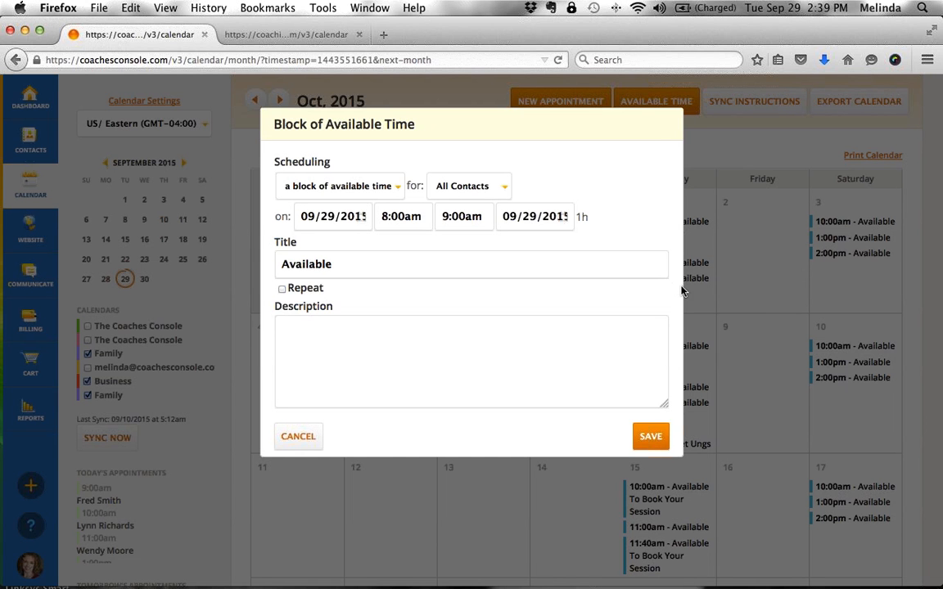
- Offer the block to Sample Sessions prospects and title it 'Jumpstart Consultation'
click(489, 188)
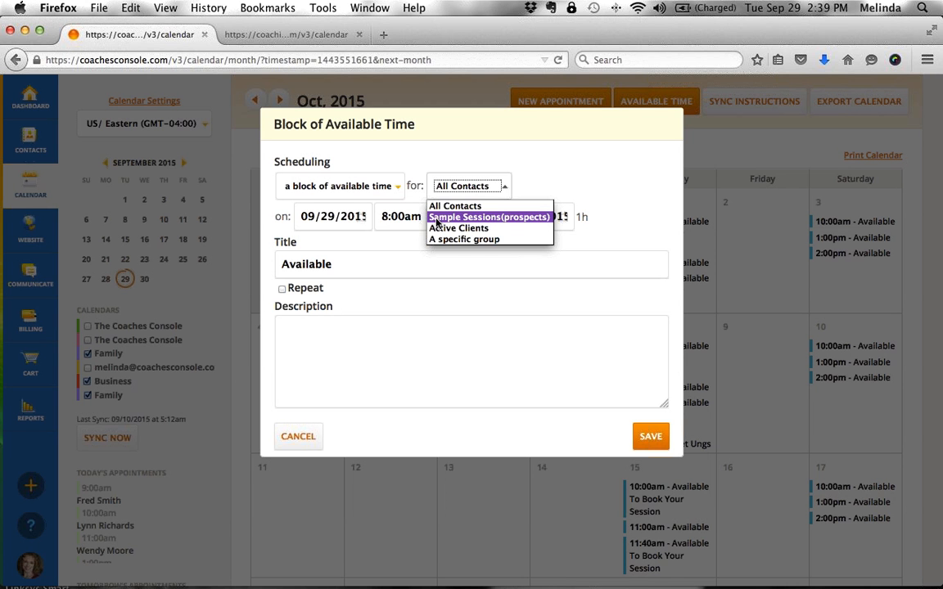
click(529, 218)
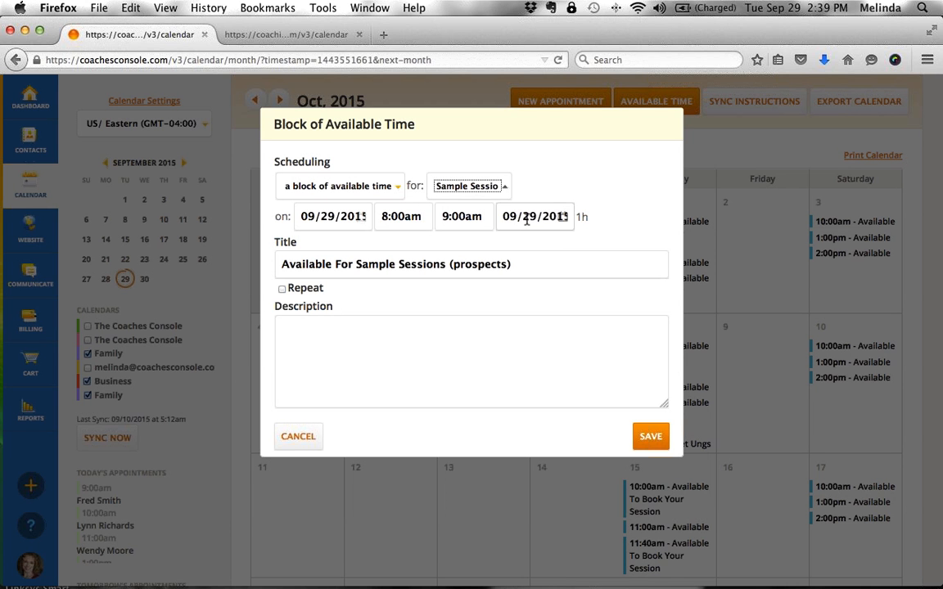
click(430, 265)
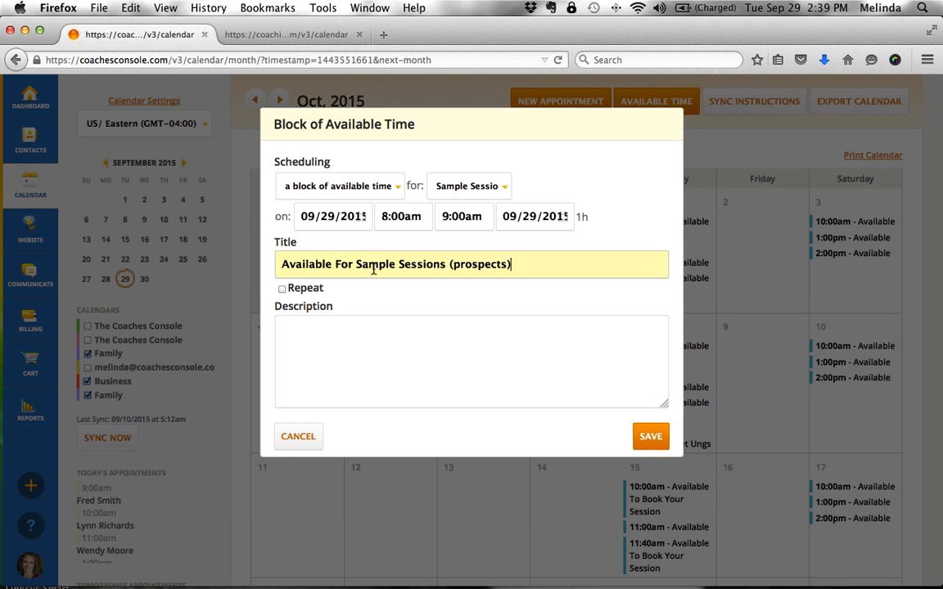
key(super+a)
text(JUmpst)
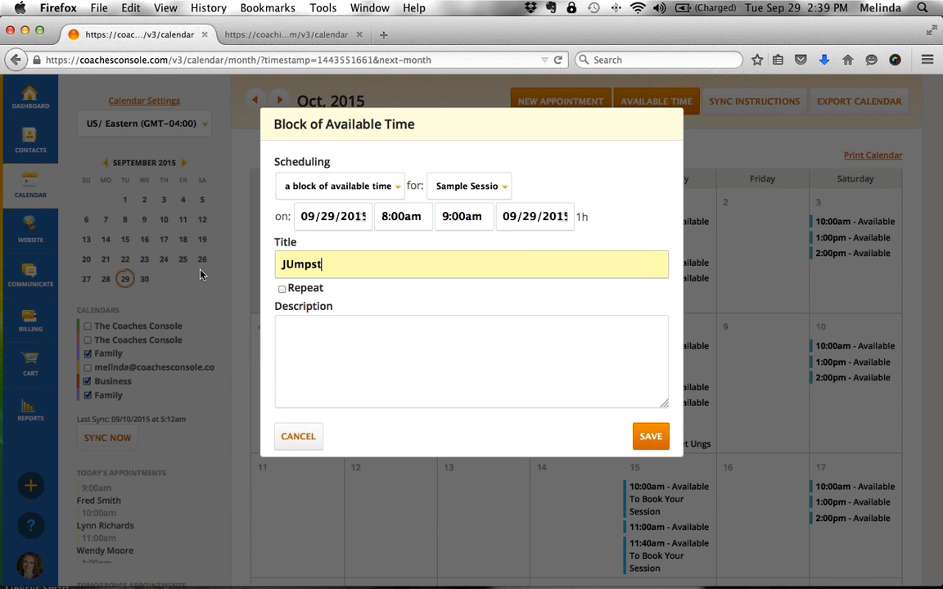
key(BackSpace)
key(BackSpace)
key(BackSpace)
key(BackSpace)
key(BackSpace)
key(BackSpace)
text(Jumpstart Con)
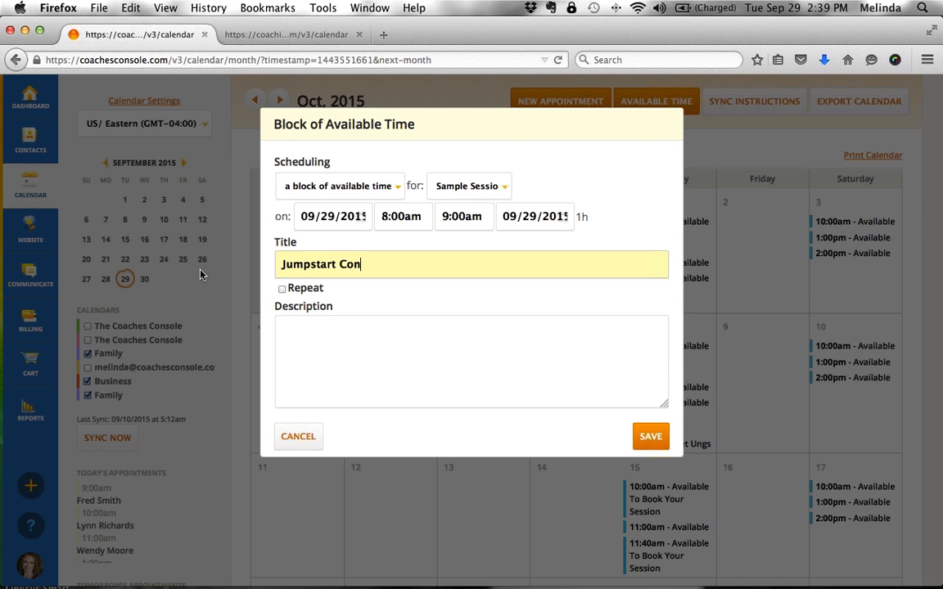
text(sultation)
- Set the end time to 8:50am, recheck date and audience, then cancel the block unsaved
click(464, 217)
key(BackSpace)
key(BackSpace)
key(BackSpace)
key(BackSpace)
text(8)
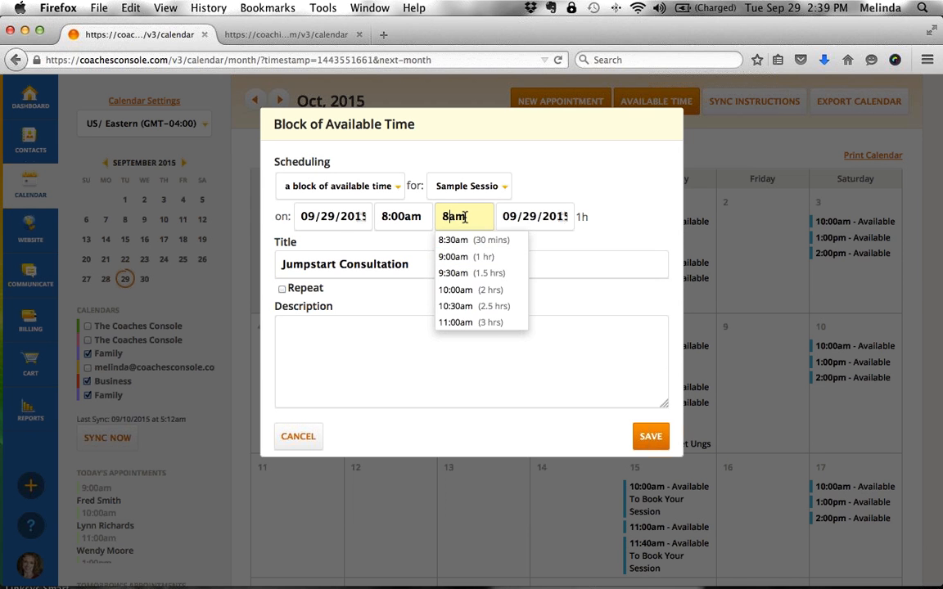
text(:50)
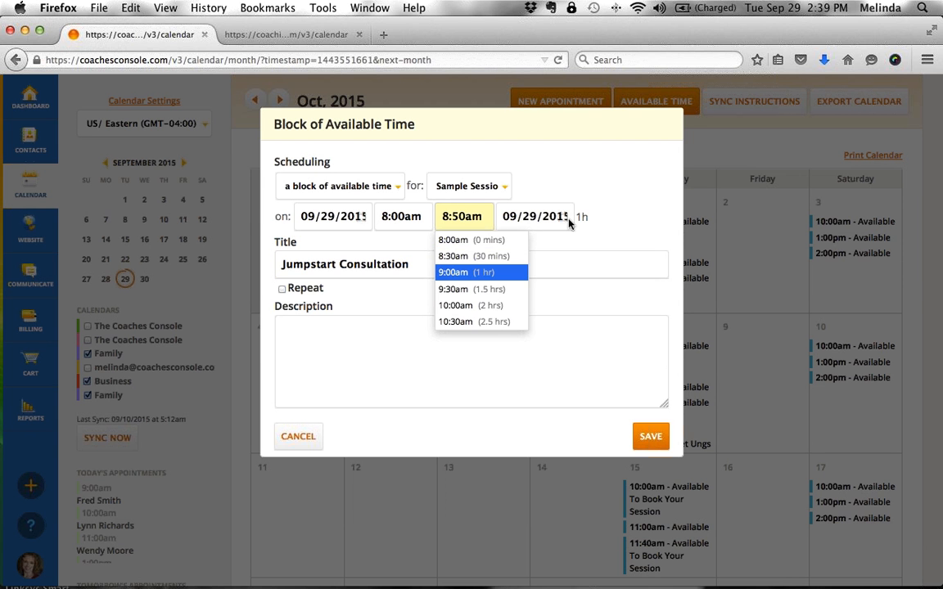
click(617, 232)
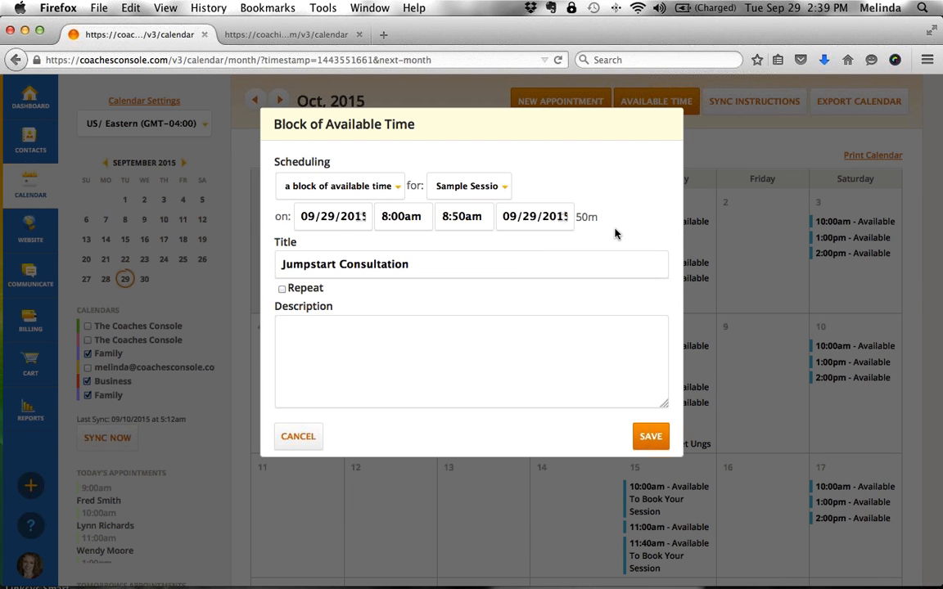
click(361, 216)
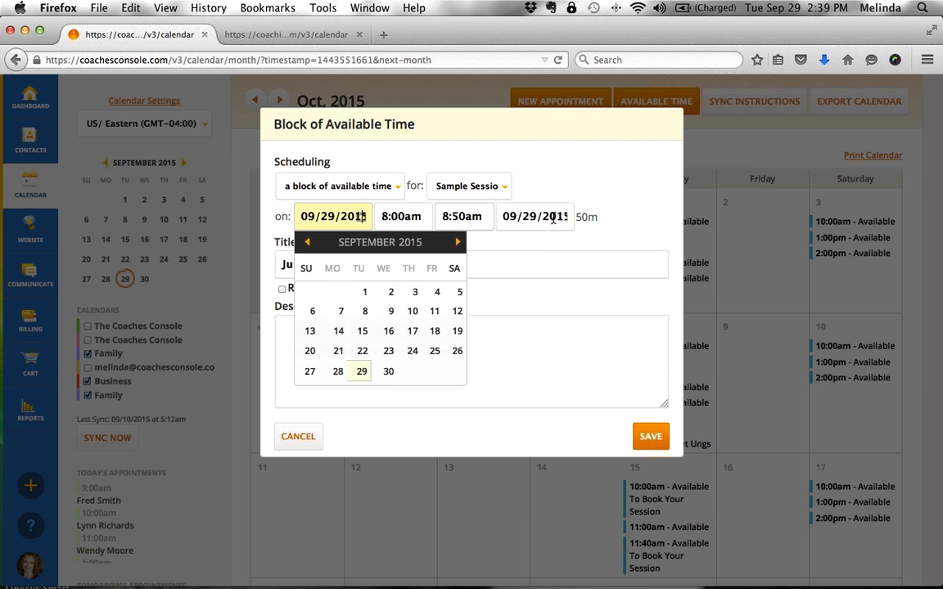
click(628, 238)
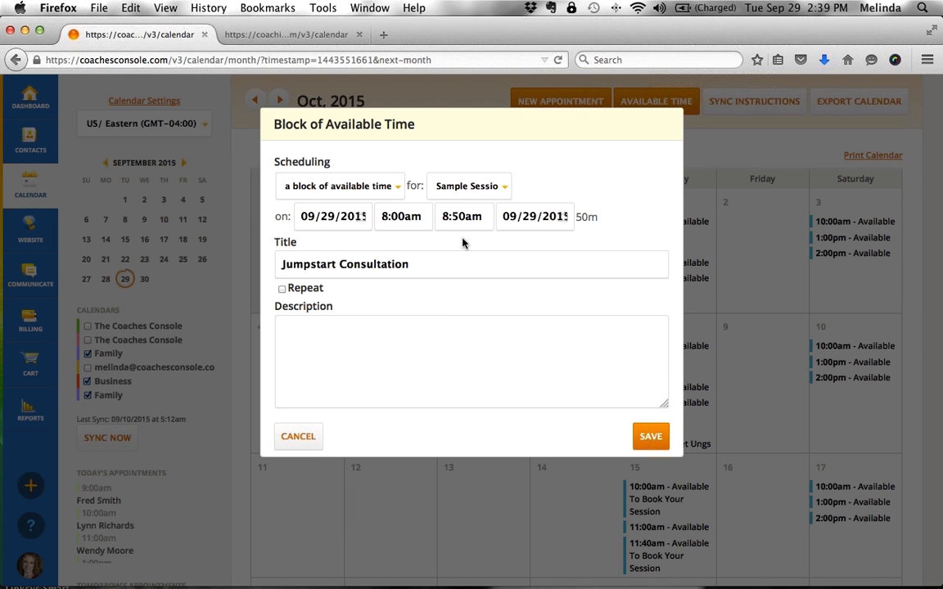
click(468, 187)
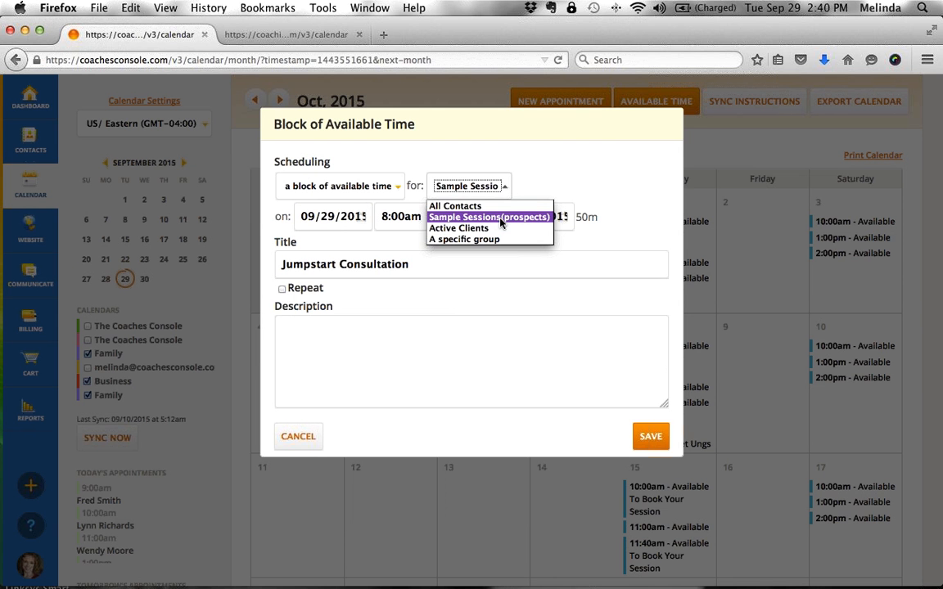
click(562, 189)
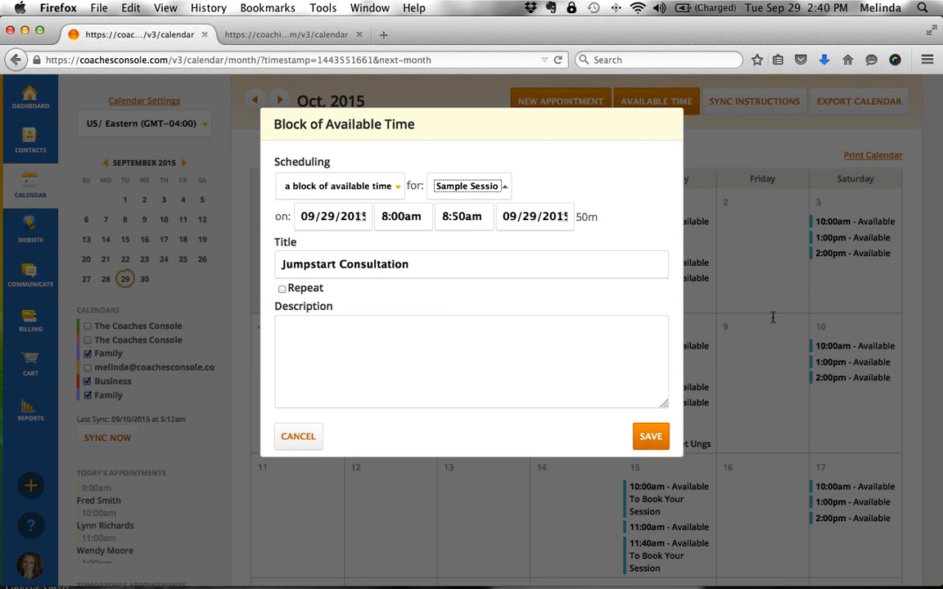
click(298, 437)
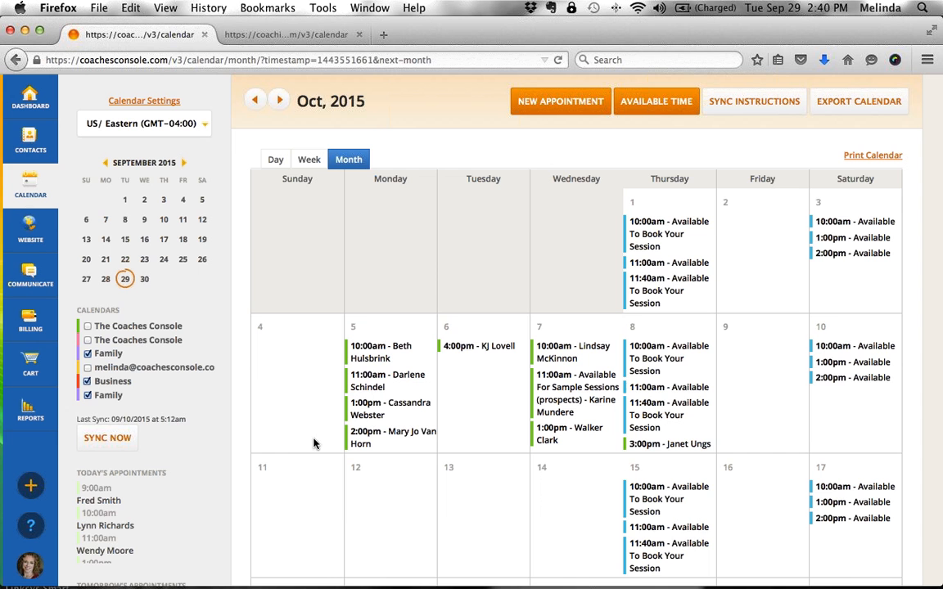
- Enter 'My Networking Group' on Manage groups without adding it, then return to the calendar
click(43, 151)
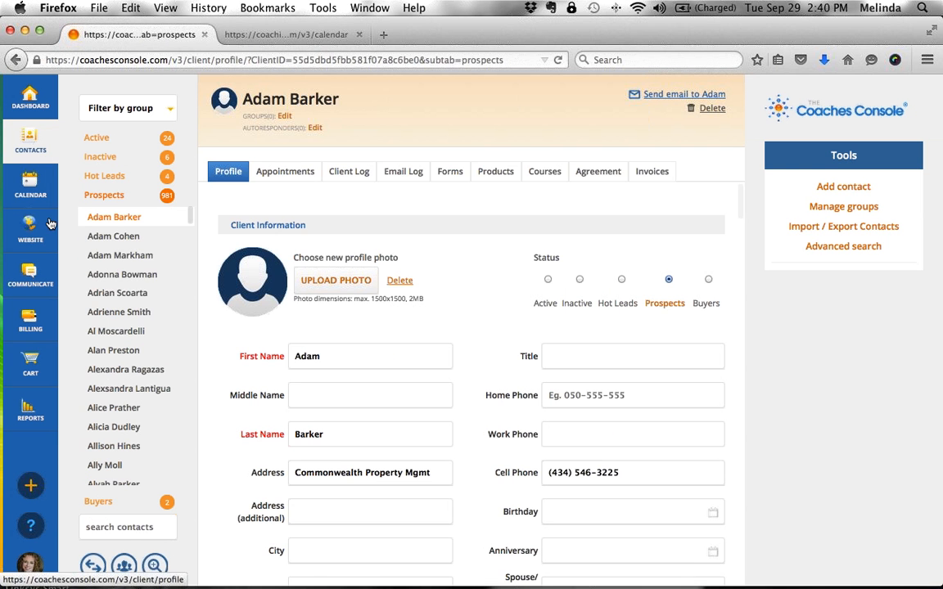
click(124, 565)
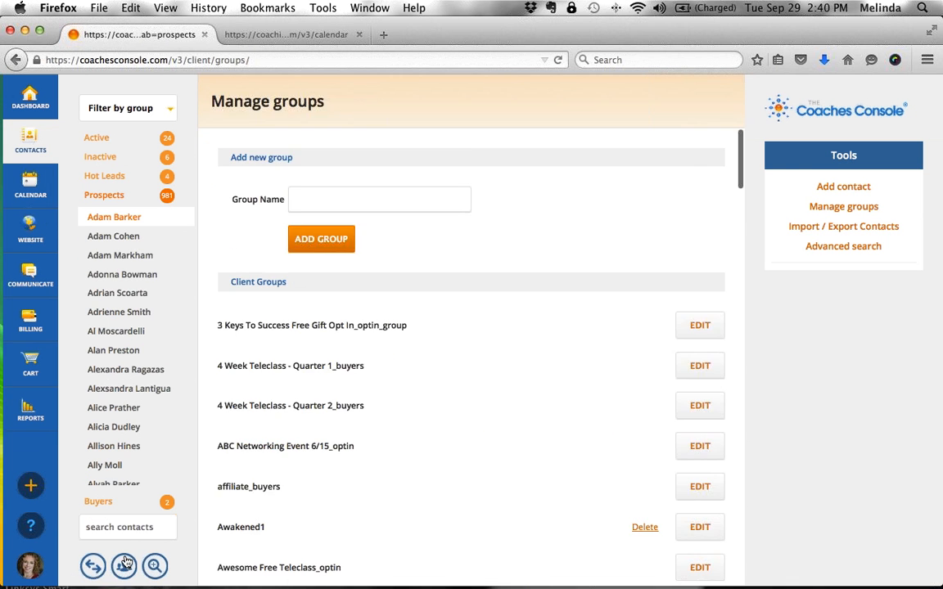
click(315, 190)
text(M)
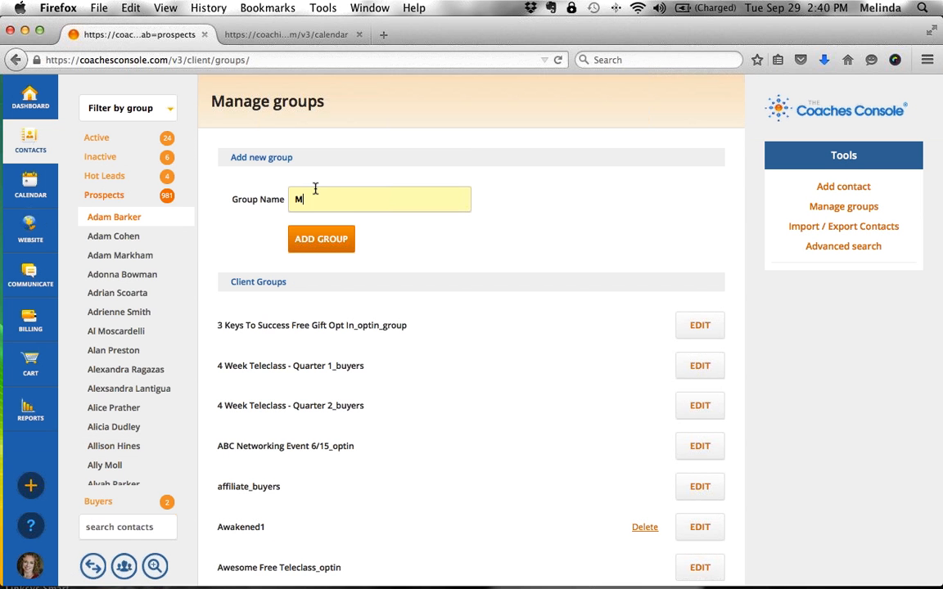
text(y Networking Group)
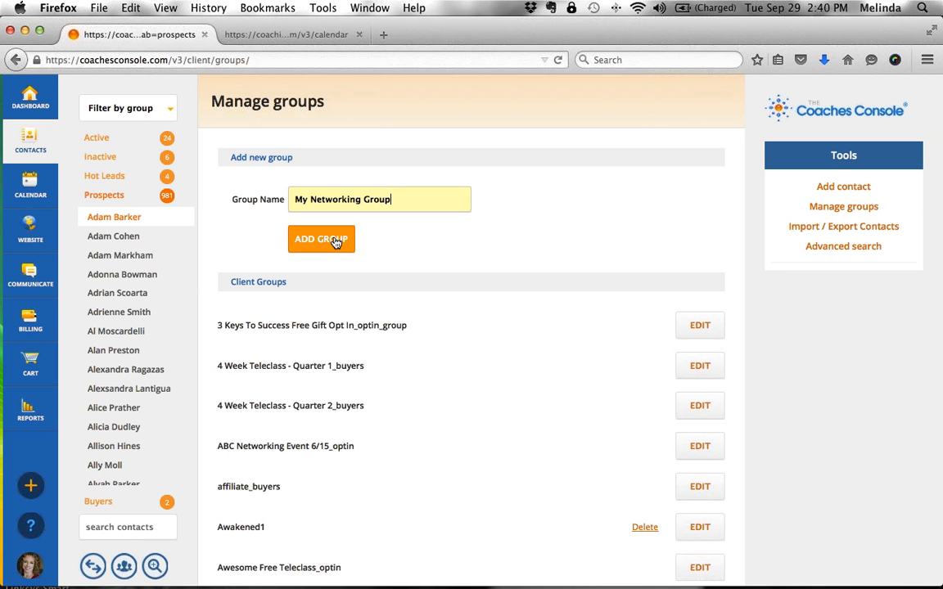
drag(399, 199, 273, 194)
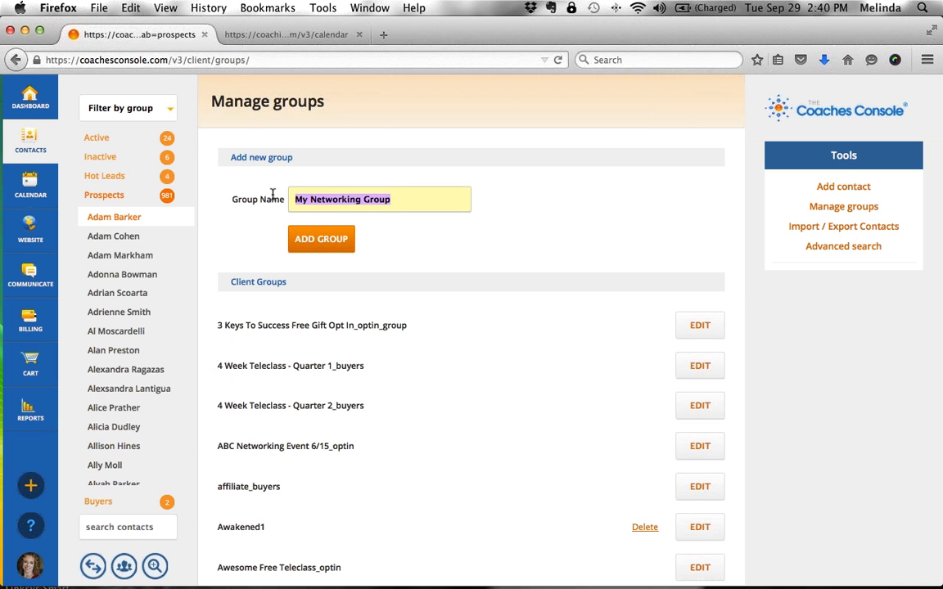
click(511, 218)
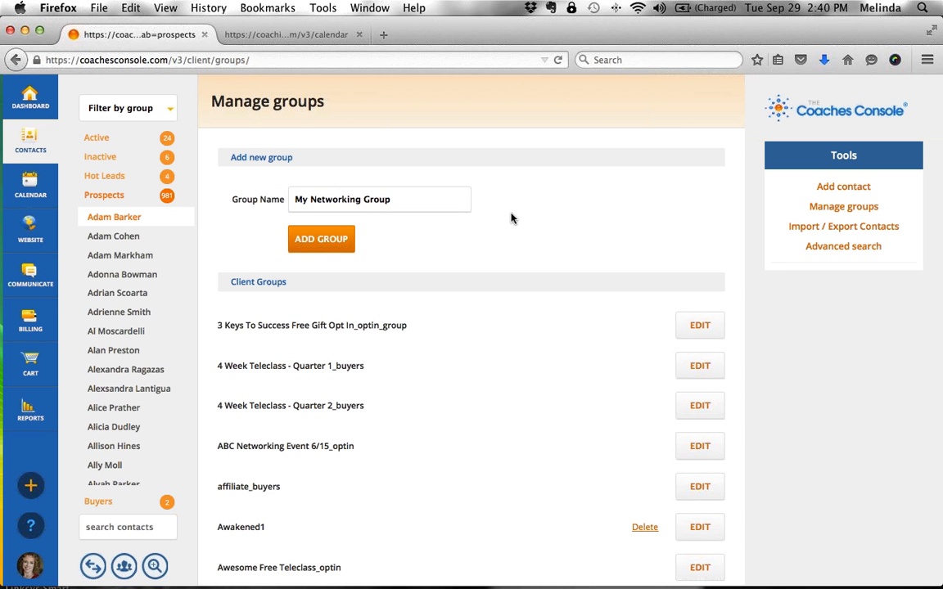
click(41, 187)
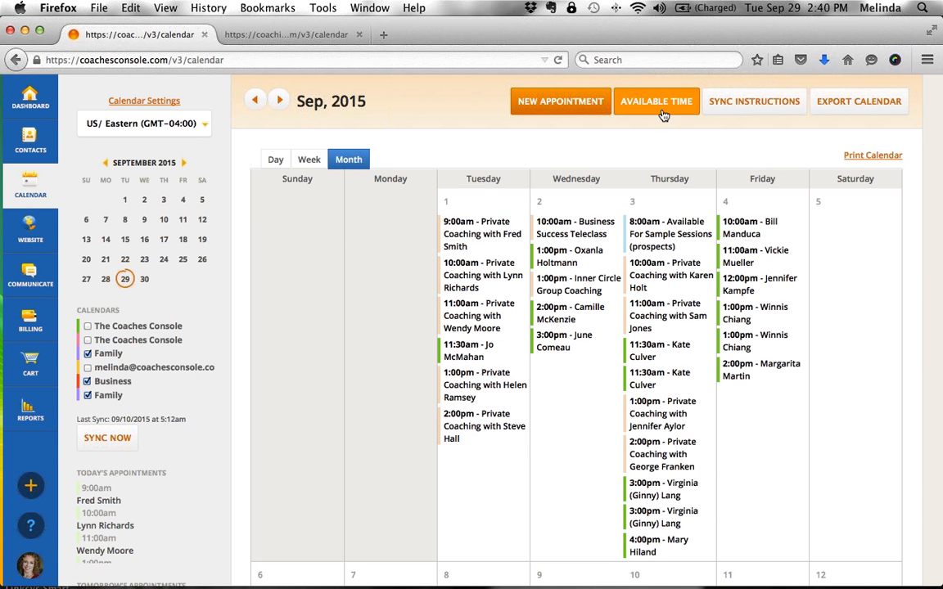
- Start a new available-time block and limit it to a specific group
click(654, 108)
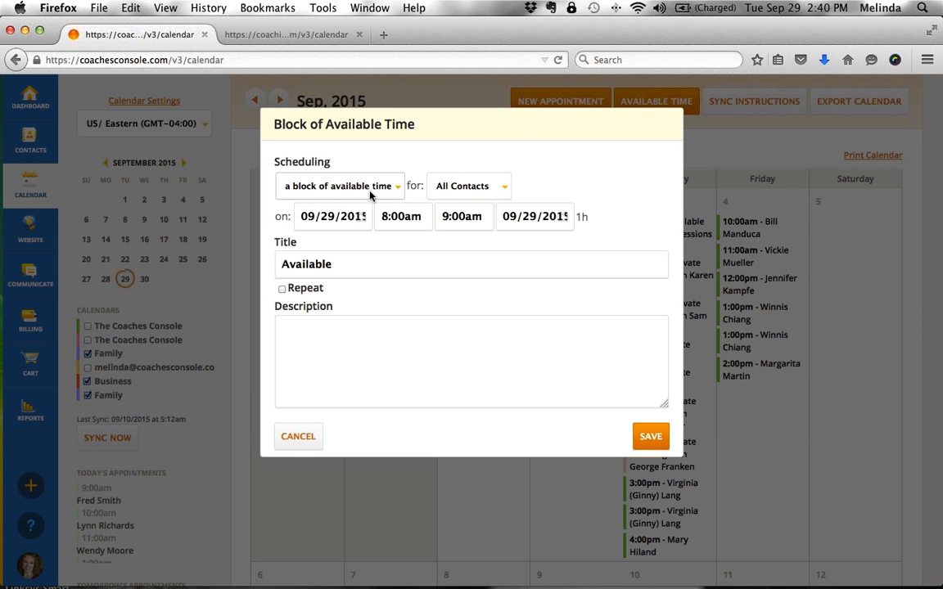
drag(406, 187, 460, 186)
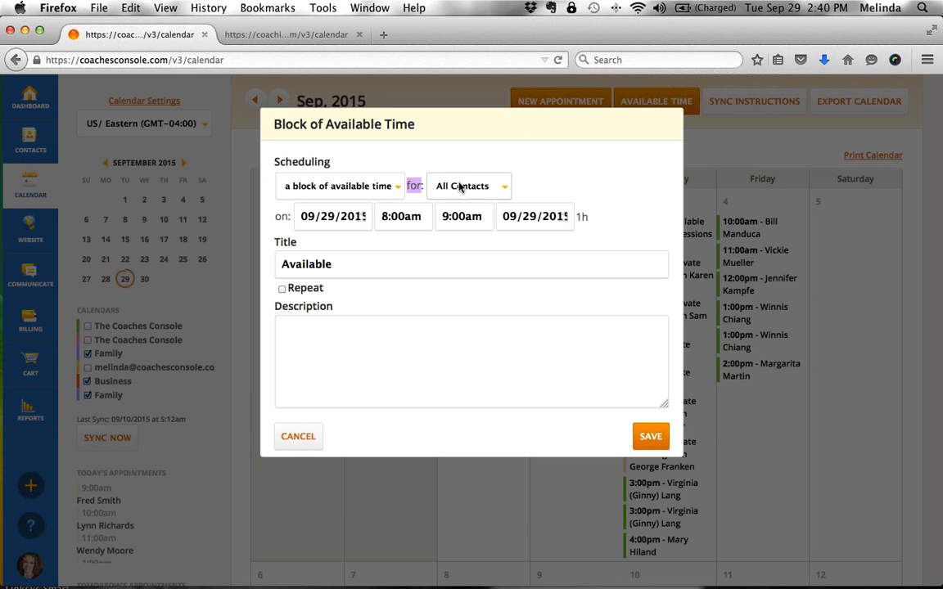
click(460, 186)
click(461, 238)
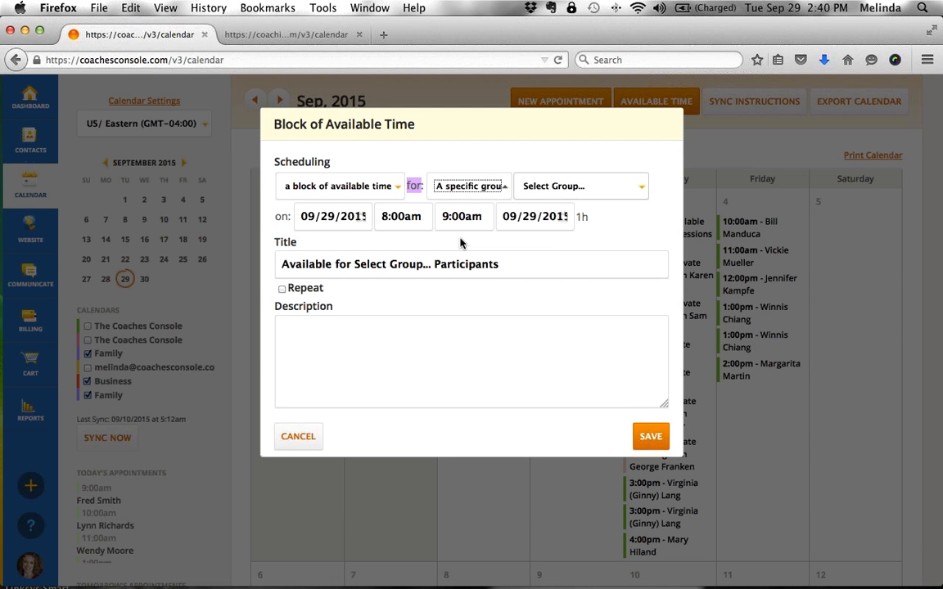
- Choose Networking Group ABC from the group list and select the existing title text
click(573, 186)
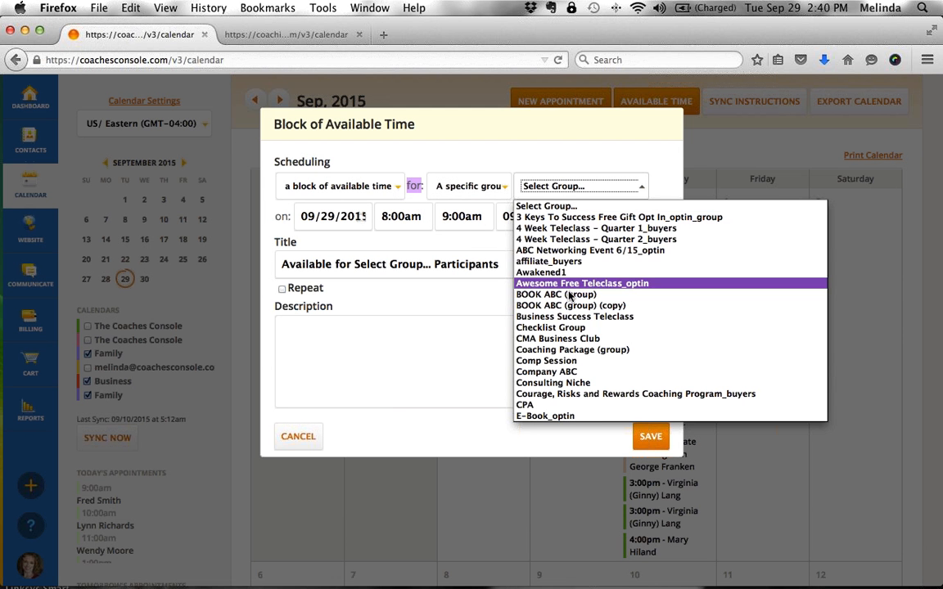
scroll(574, 366, down, 2)
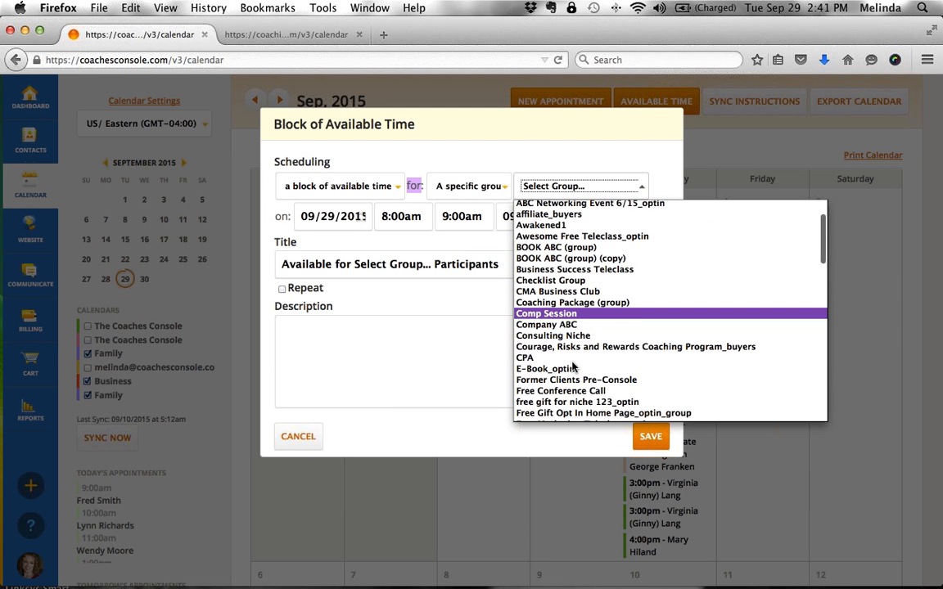
scroll(573, 366, down, 5)
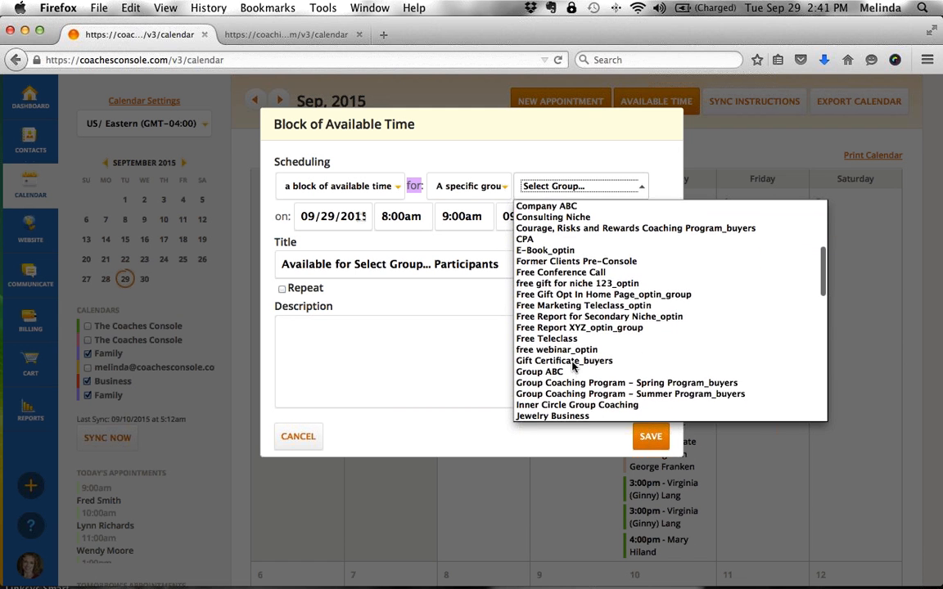
scroll(573, 367, down, 5)
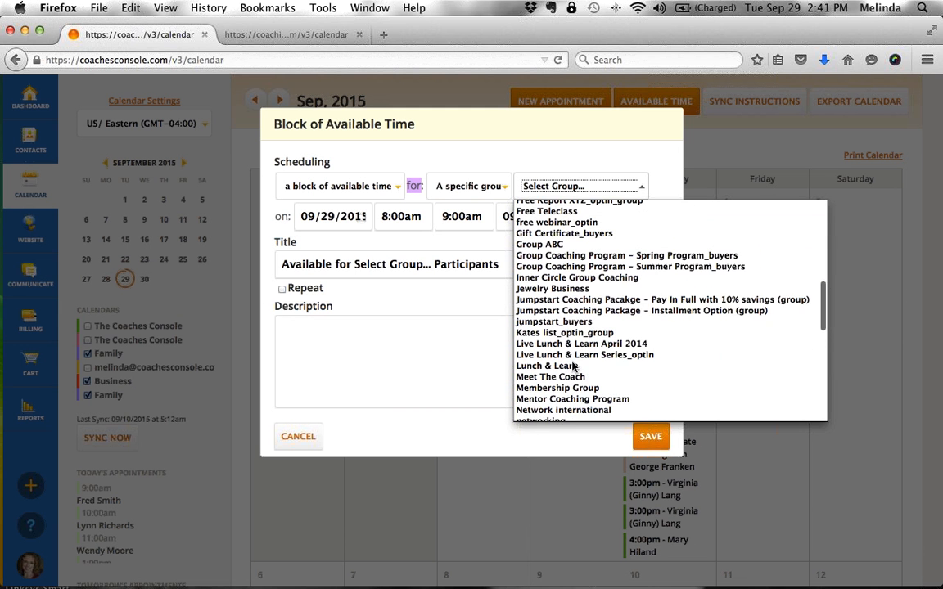
scroll(574, 367, down, 3)
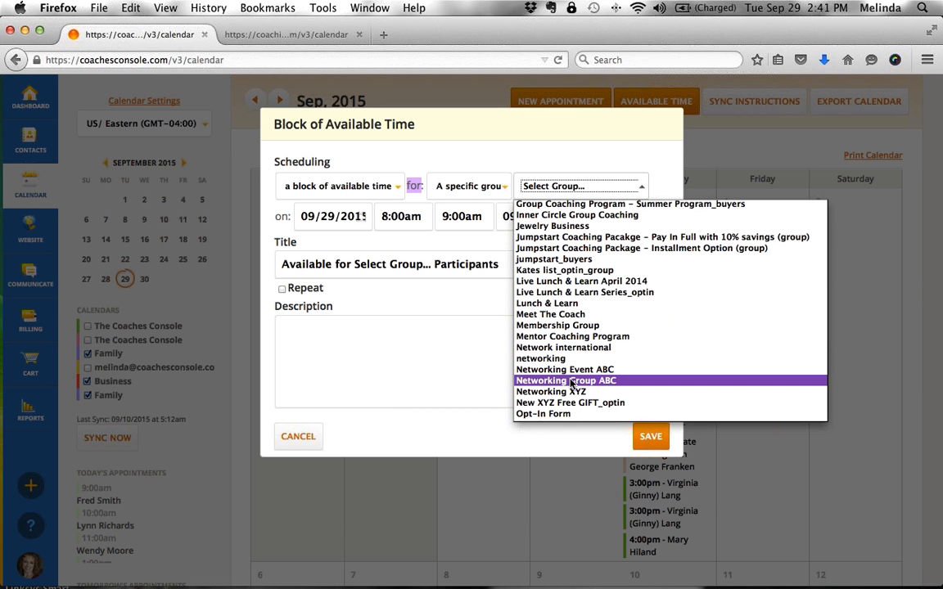
click(571, 382)
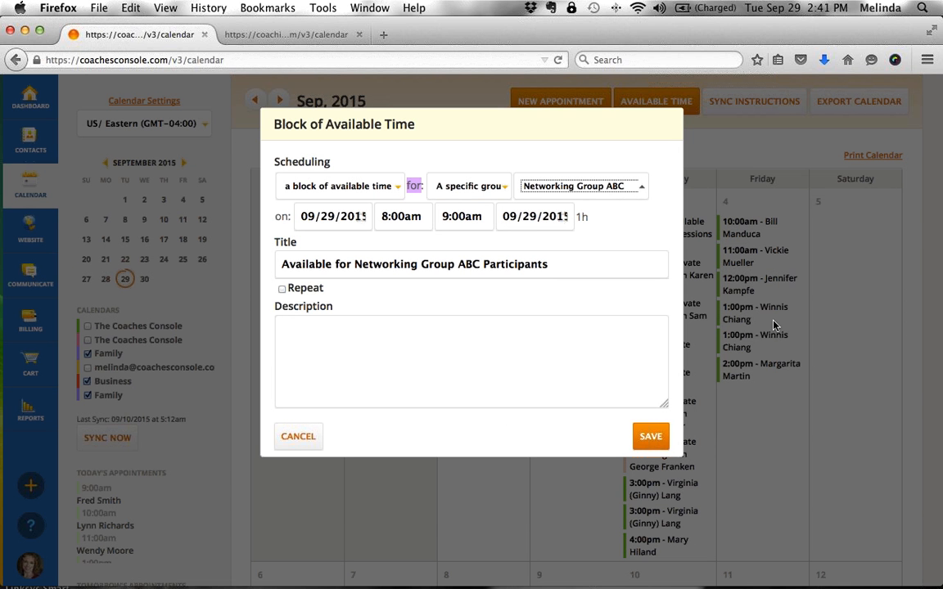
drag(556, 265, 265, 265)
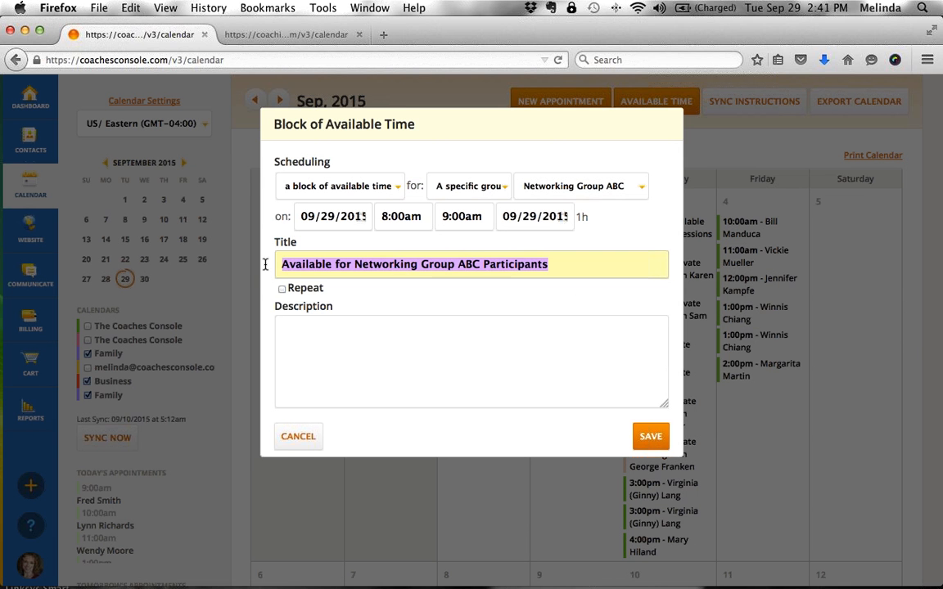
- Retitle the block 'Virtual Coffee', set it to end at 8:15am, then discard it unsaved
text(Virtual Coffee)
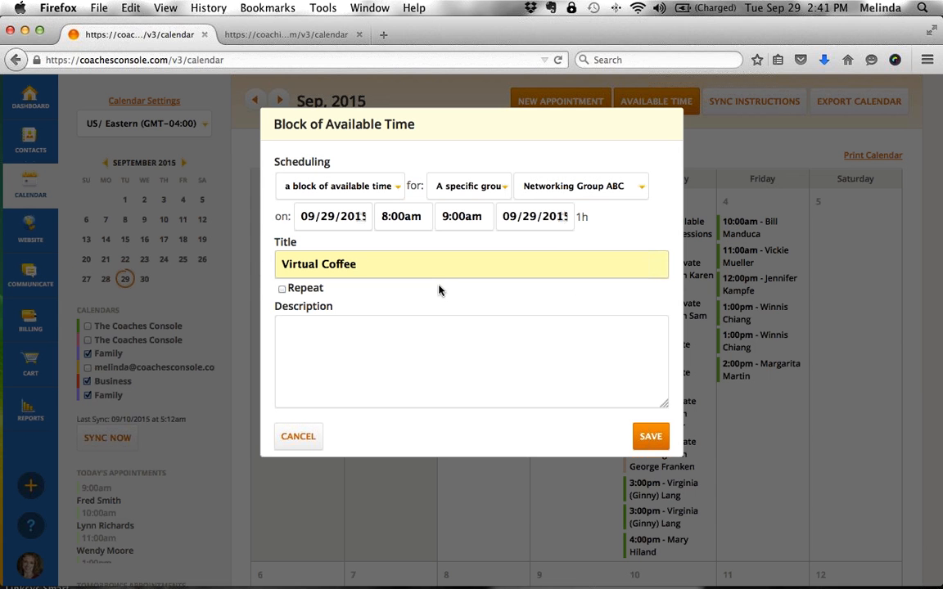
click(444, 215)
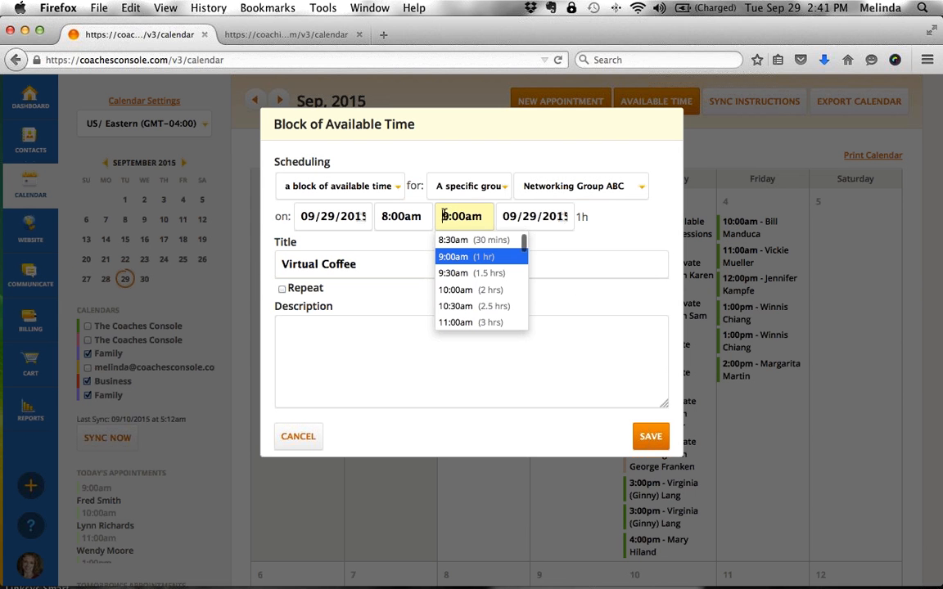
key(Delete)
text(8)
click(465, 215)
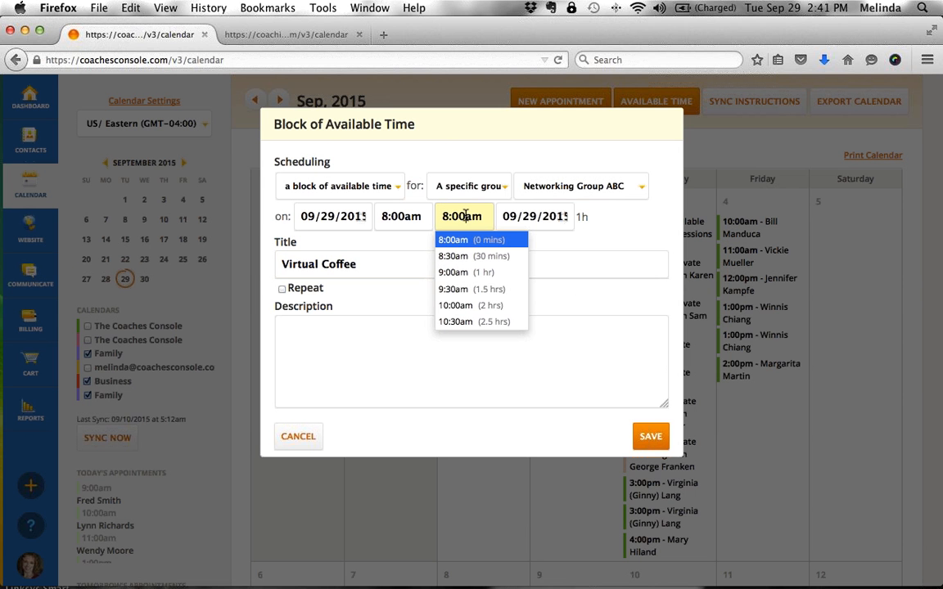
key(BackSpace)
key(BackSpace)
text(15)
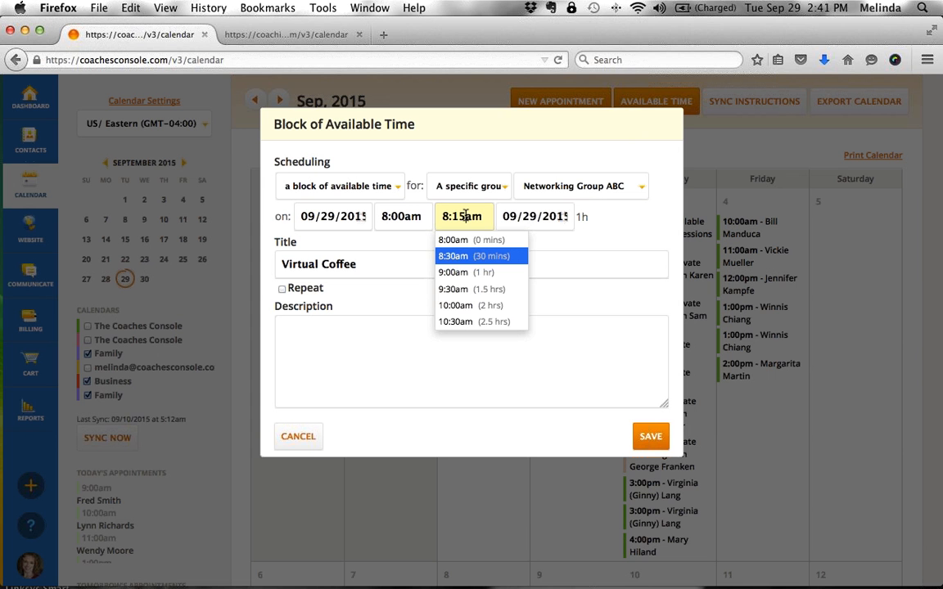
click(607, 233)
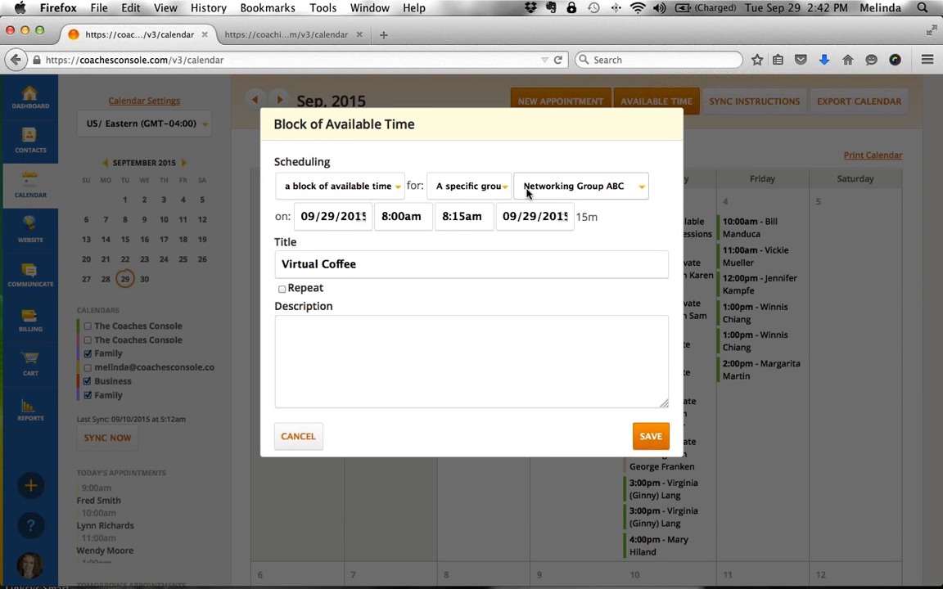
double_click(414, 186)
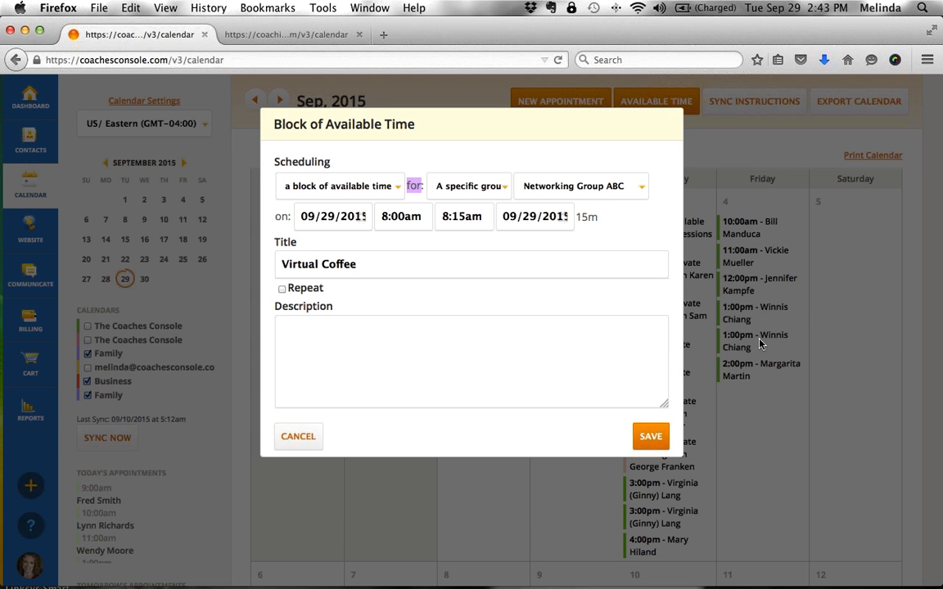
click(304, 436)
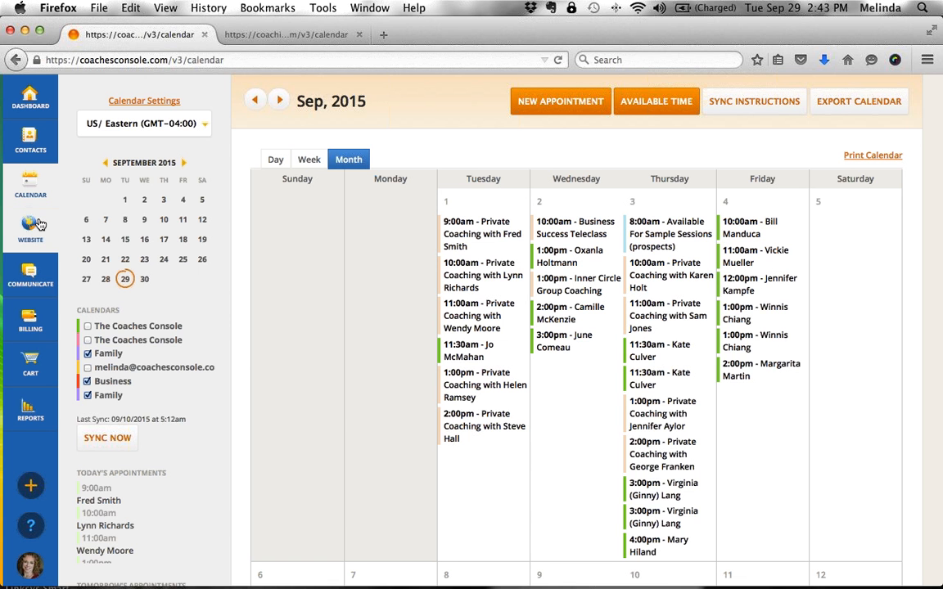
- Open Website Settings and locate the direct online-calendar link
mouse_move(37, 223)
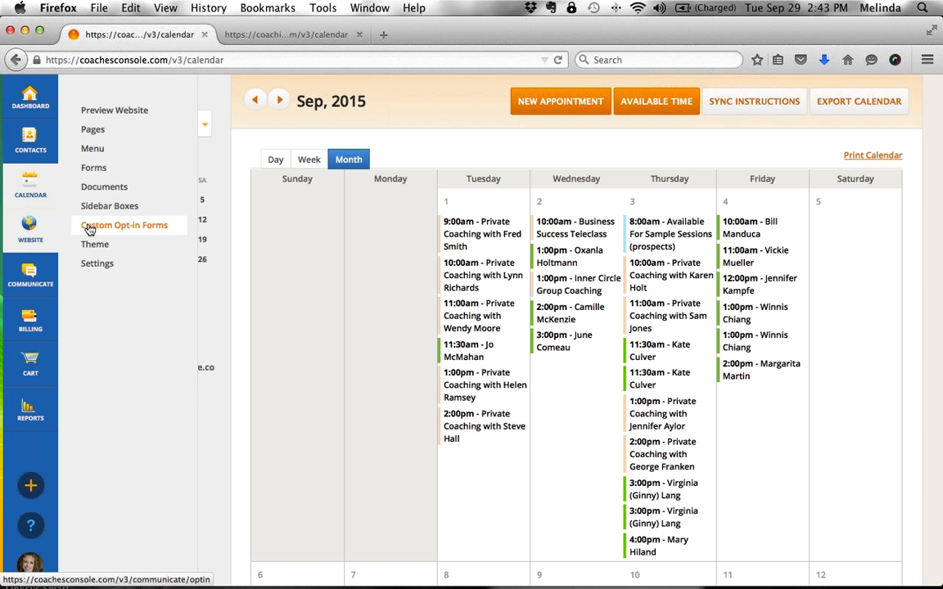
click(96, 263)
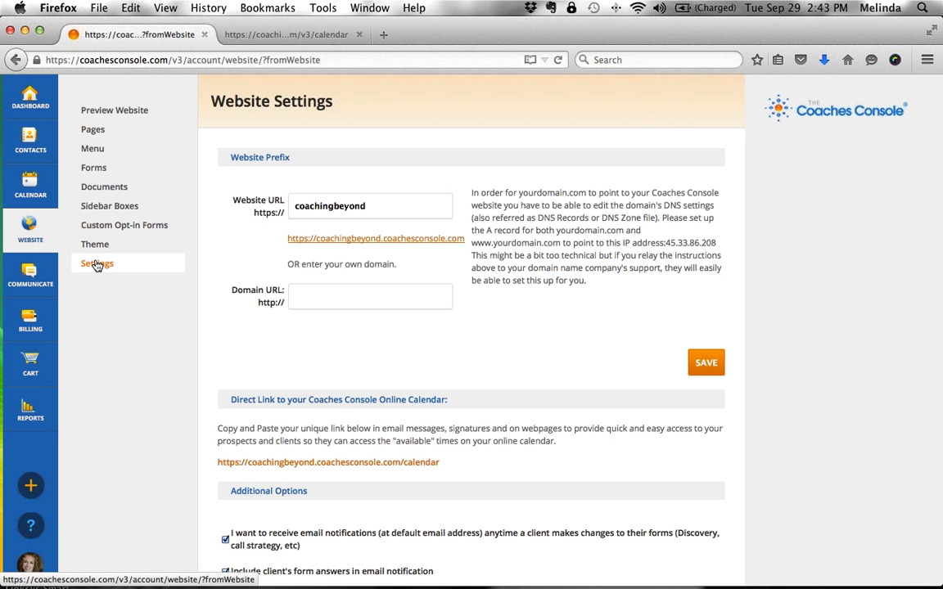
drag(231, 403, 472, 405)
scroll(470, 406, down, 1)
scroll(470, 405, down, 1)
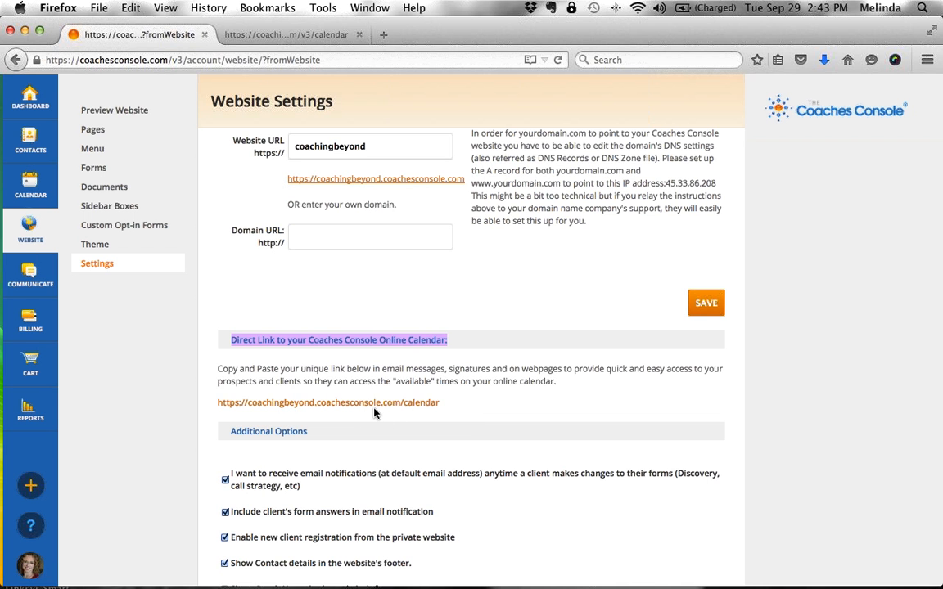
- View the public calendar at coachingbeyond.coachesconsole.com/calendar, then close the extra tabs
click(457, 407)
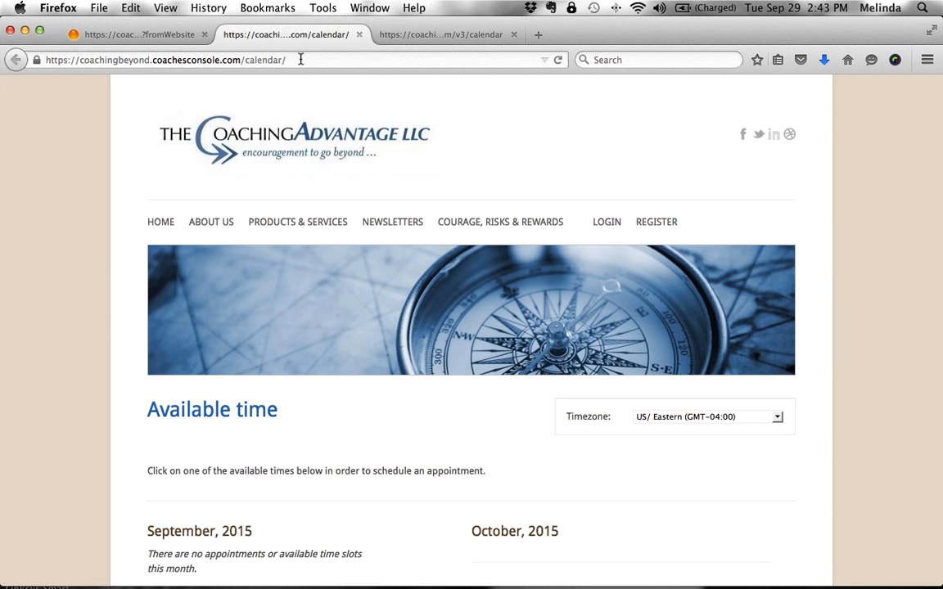
scroll(301, 62, down, 5)
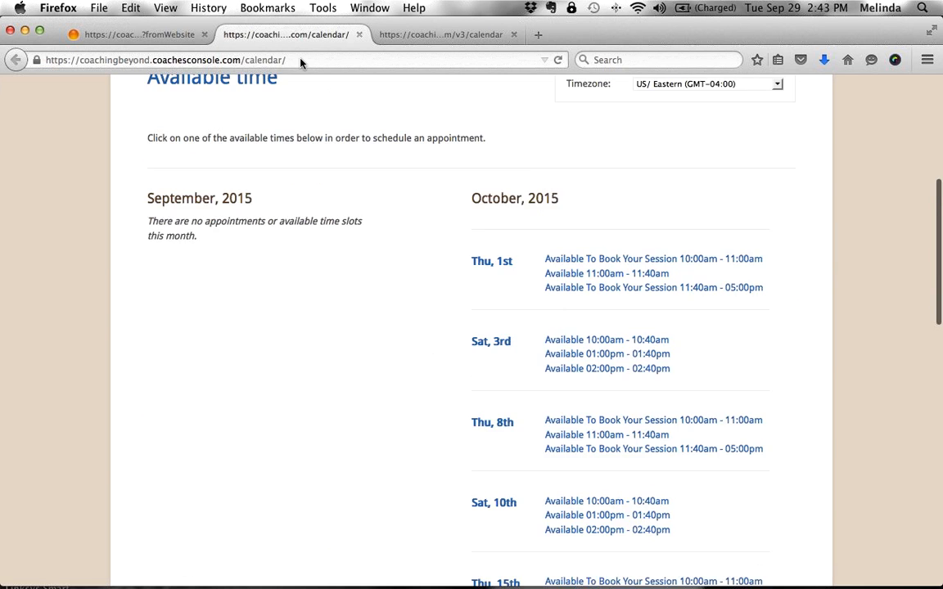
scroll(301, 62, up, 5)
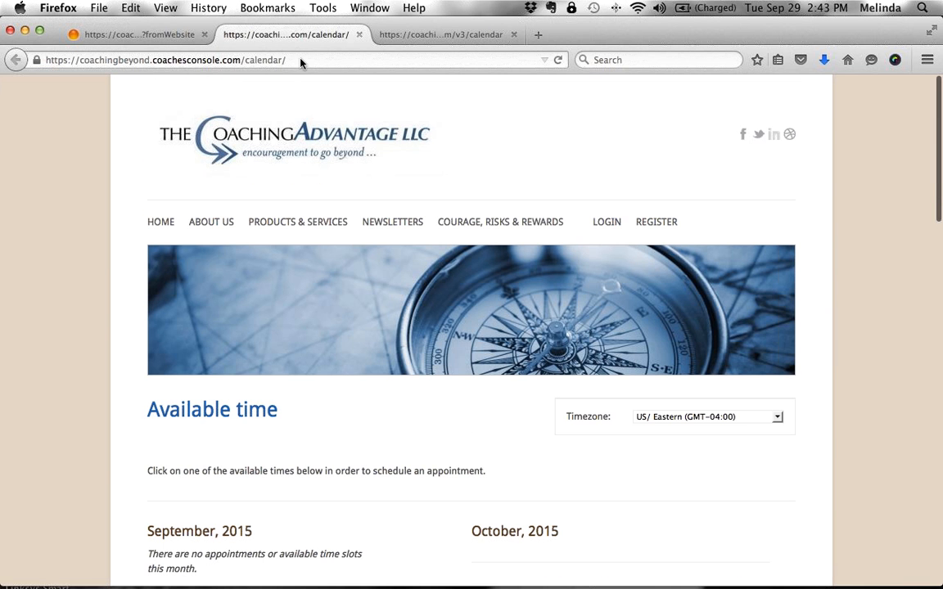
click(359, 35)
click(360, 36)
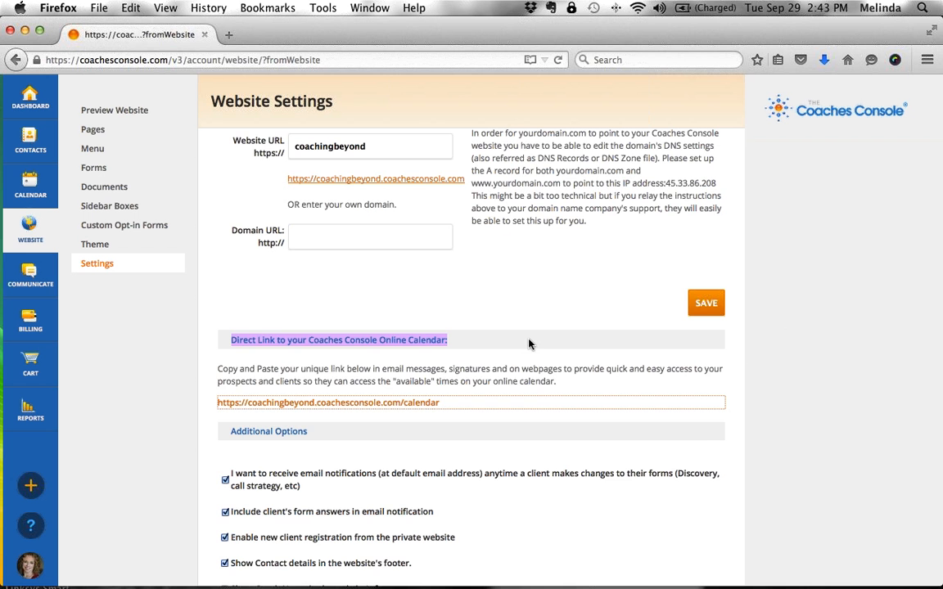
scroll(501, 341, up, 2)
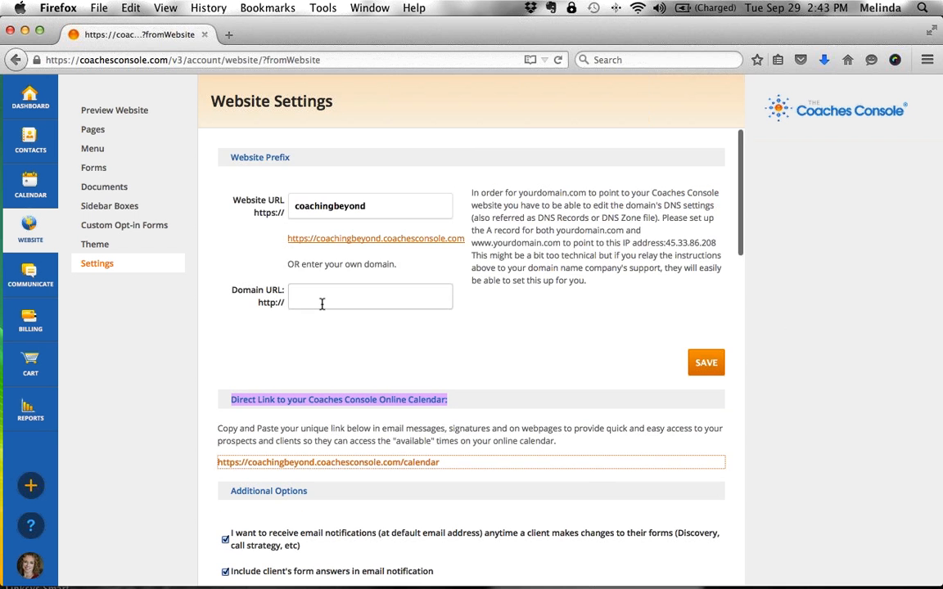
- Return to the Dashboard with the September 29–30 appointments and reveal the Billing submenu
click(30, 104)
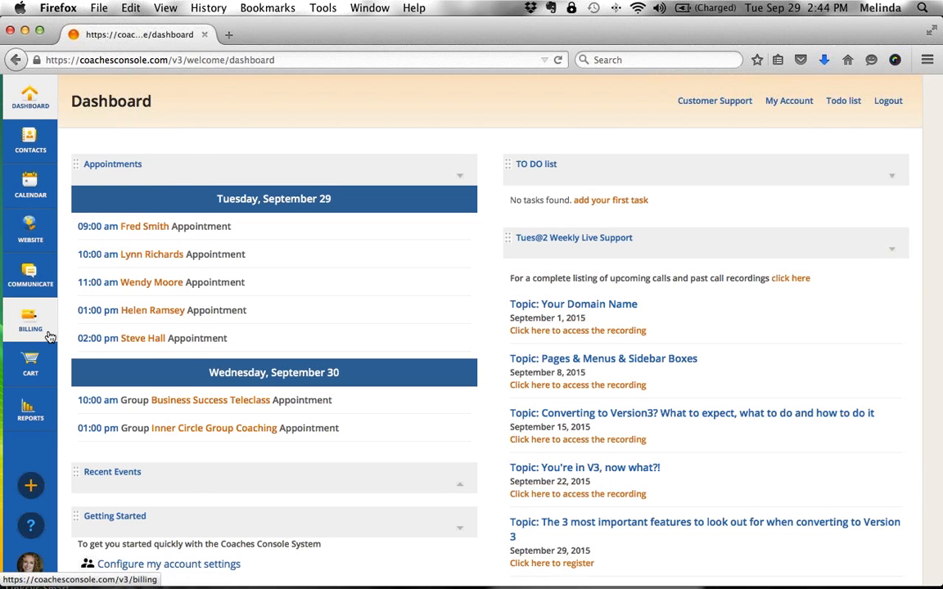
mouse_move(50, 337)
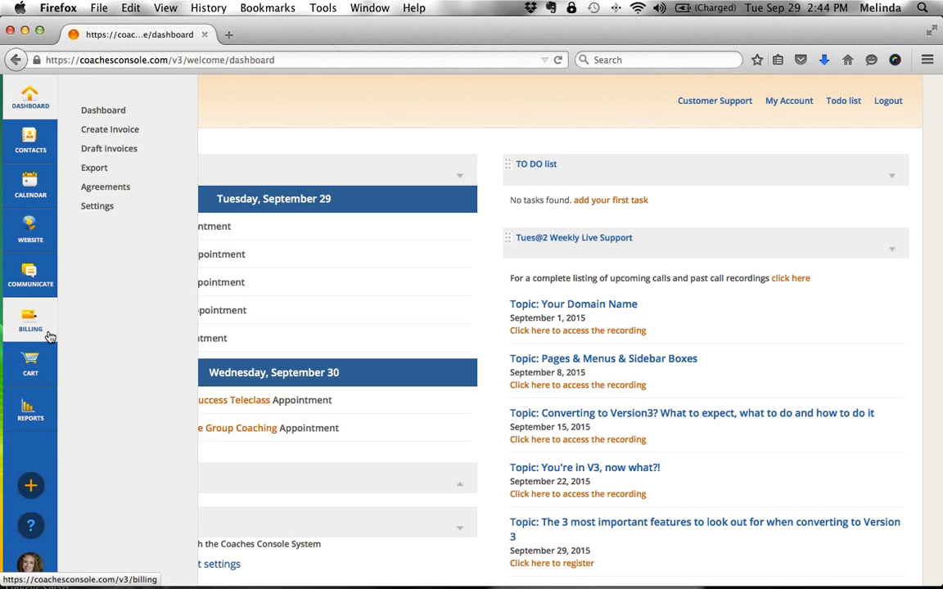
- Open Billing's Agreement Templates and view the Jumpstart Coaching Program options without choosing any
click(117, 190)
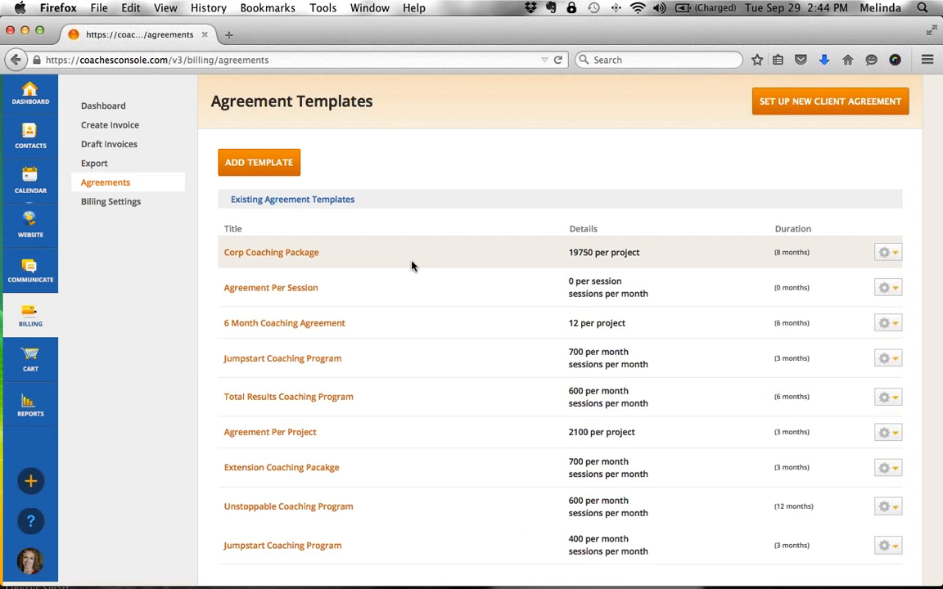
drag(378, 102, 208, 99)
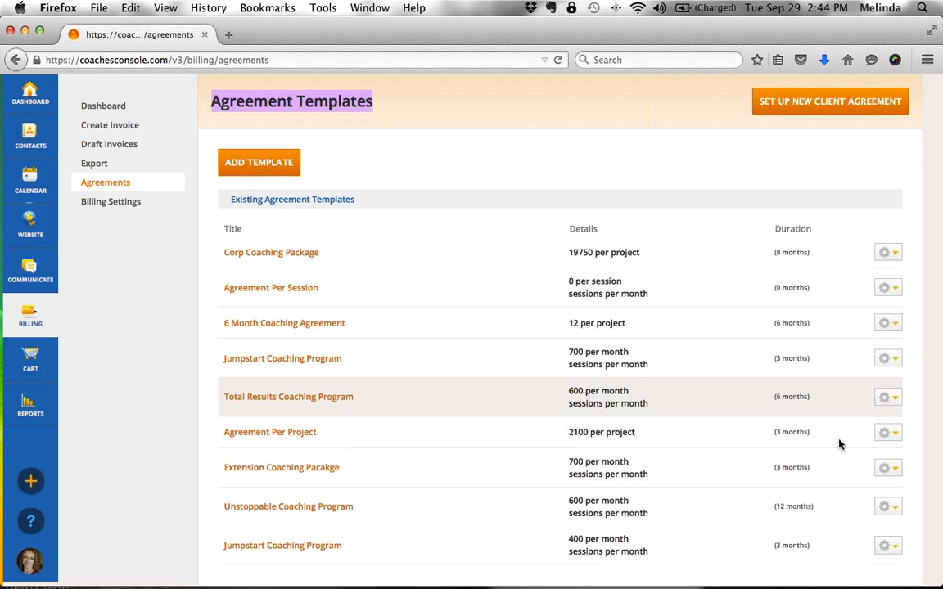
click(893, 546)
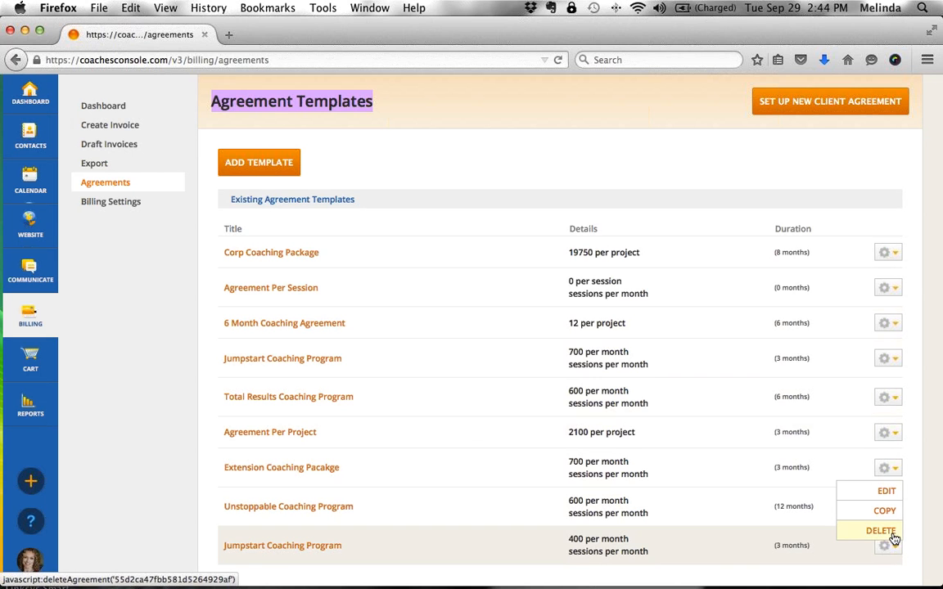
click(845, 160)
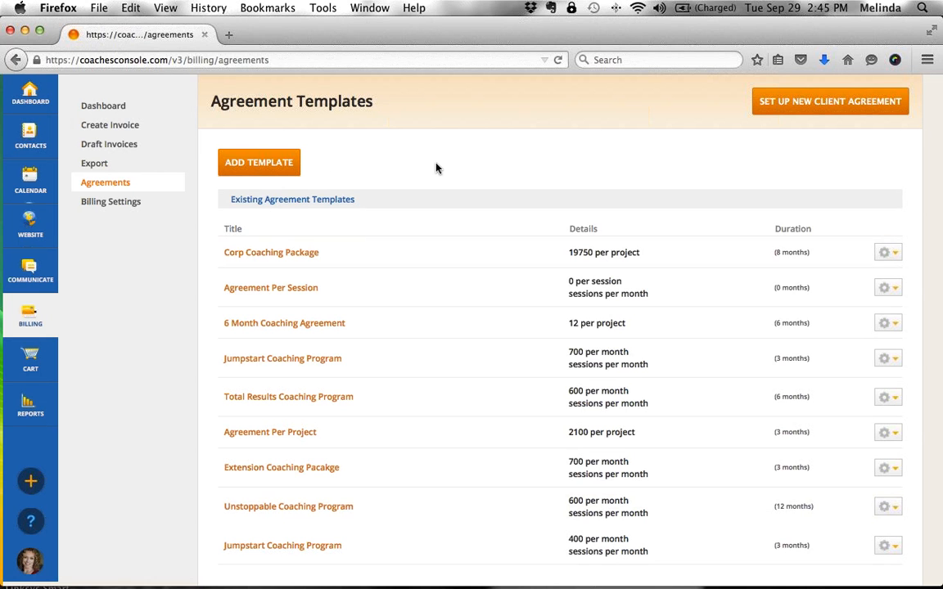
- Open the Jumpstart Coaching Program template and review its Monthly Rate without changing it
click(337, 358)
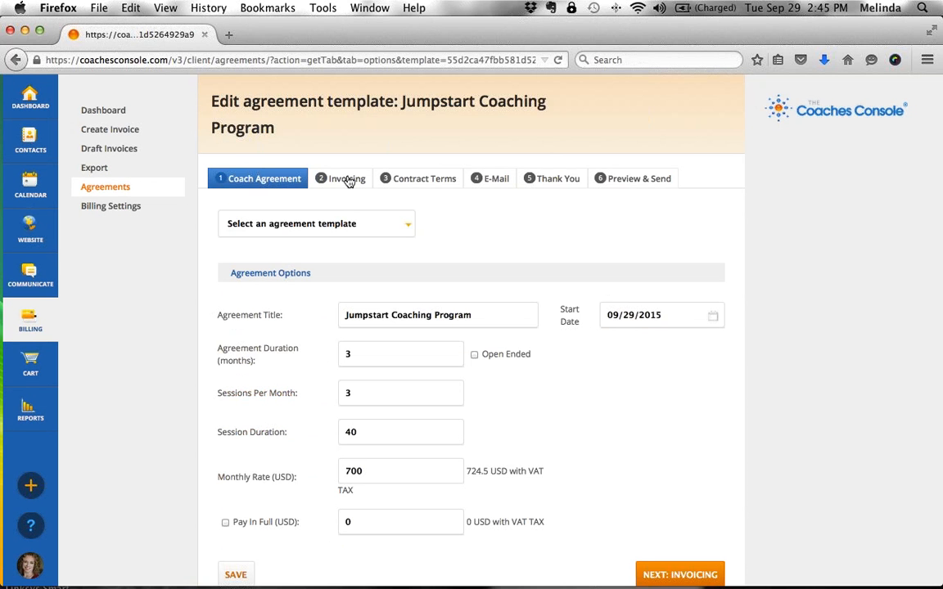
scroll(560, 280, down, 2)
click(378, 472)
drag(378, 472, 321, 470)
click(644, 479)
scroll(644, 480, down, 1)
scroll(644, 480, up, 1)
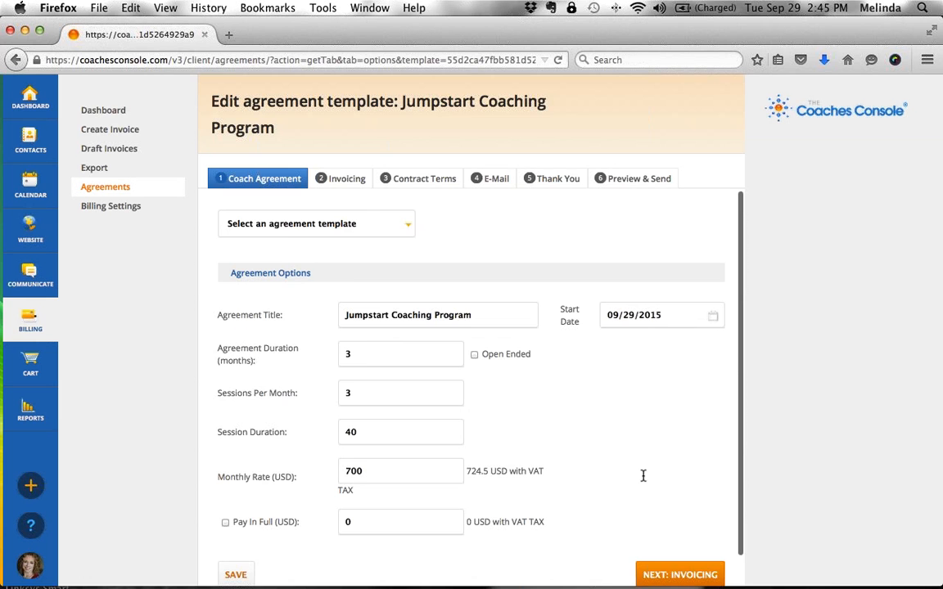
- Review its invoicing, contract terms, proposal e-mail and thank-you page, then return to the templates list
click(354, 183)
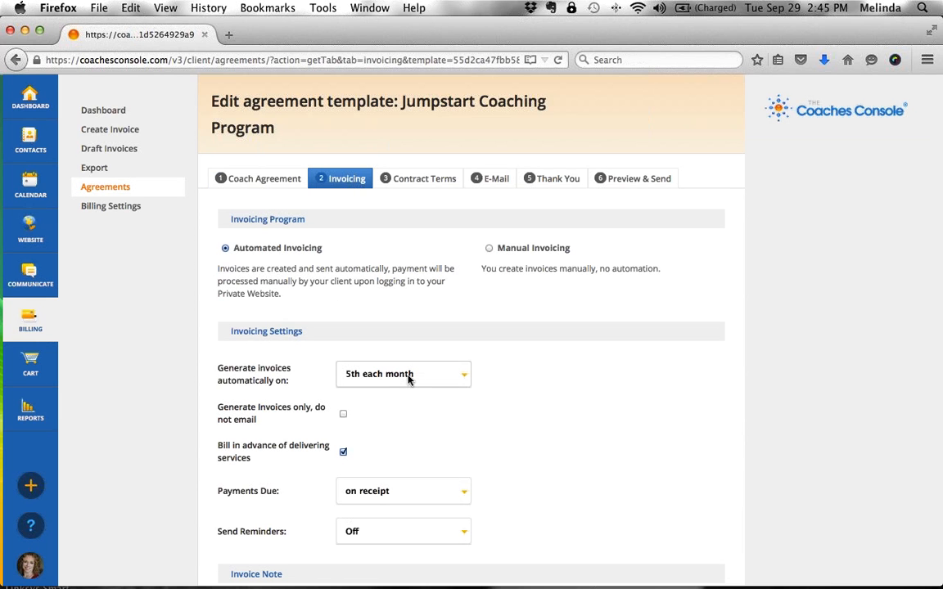
click(420, 179)
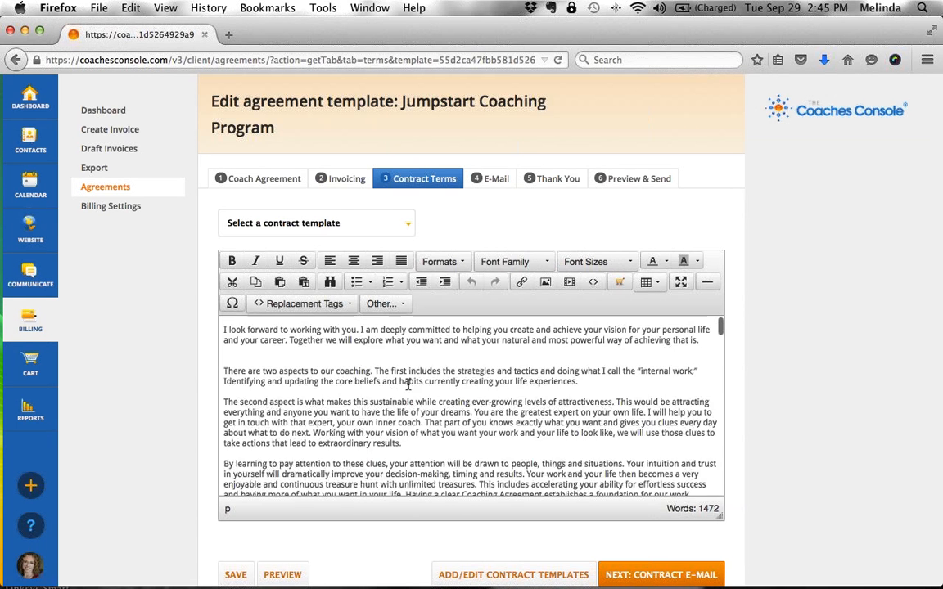
scroll(408, 384, down, 5)
scroll(408, 384, down, 3)
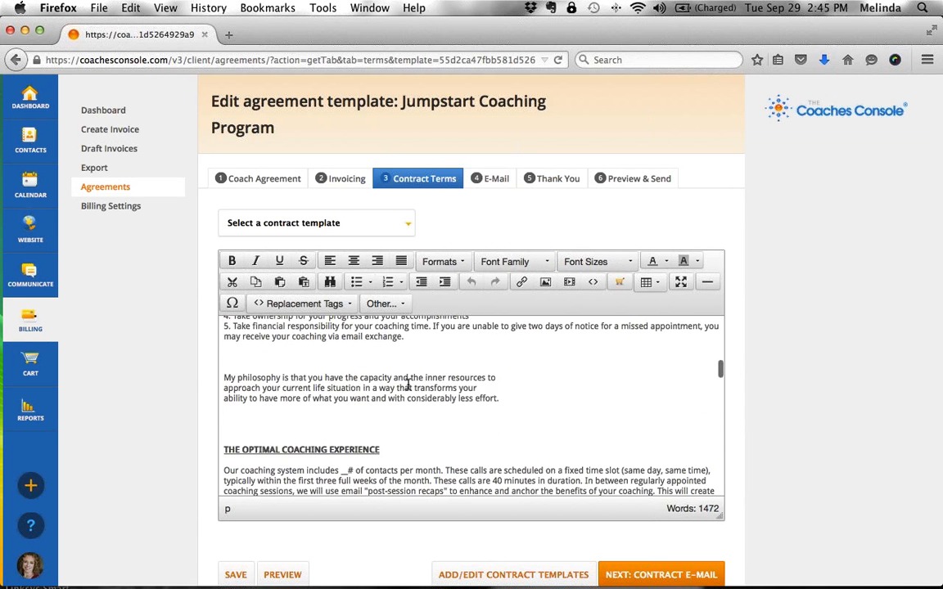
scroll(408, 384, up, 8)
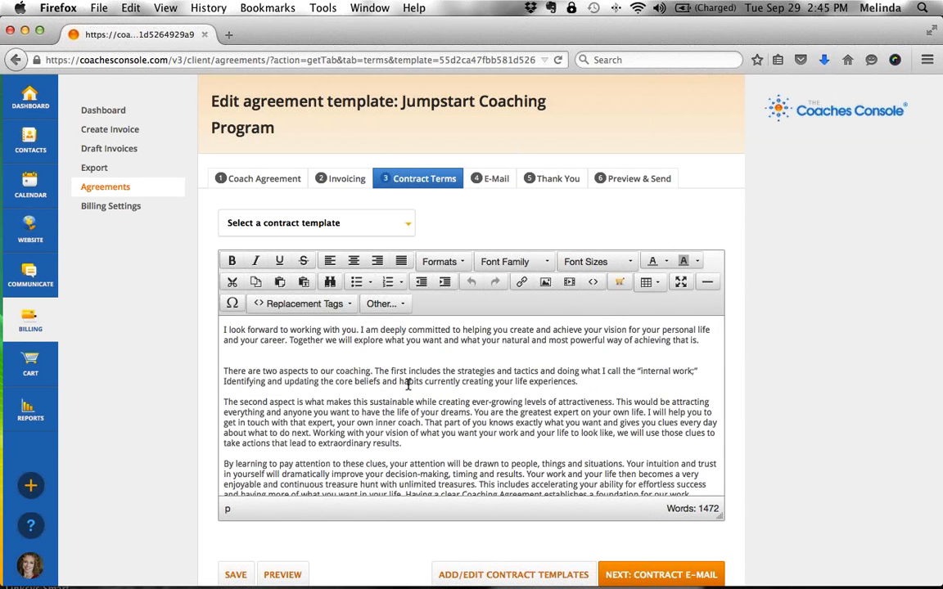
click(494, 184)
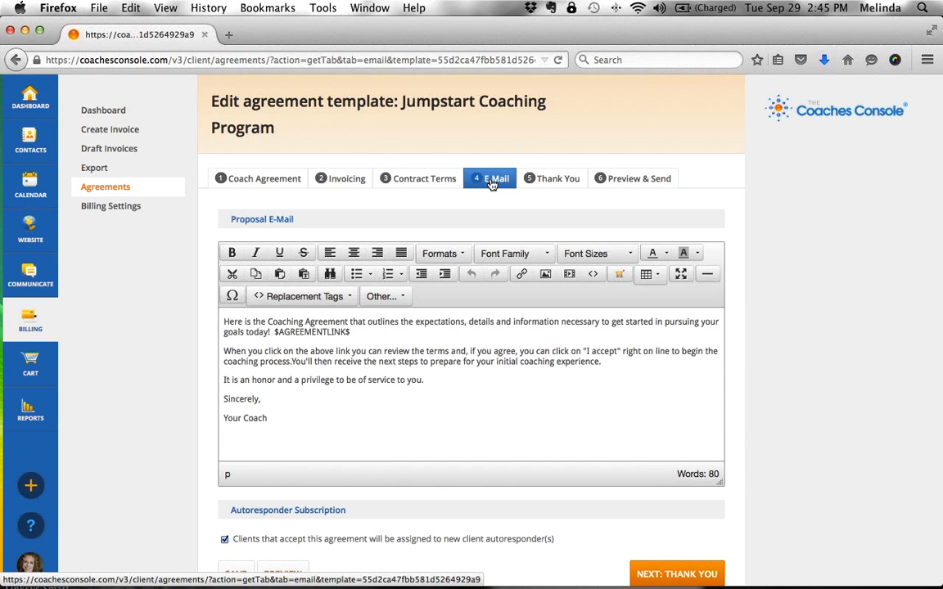
click(568, 178)
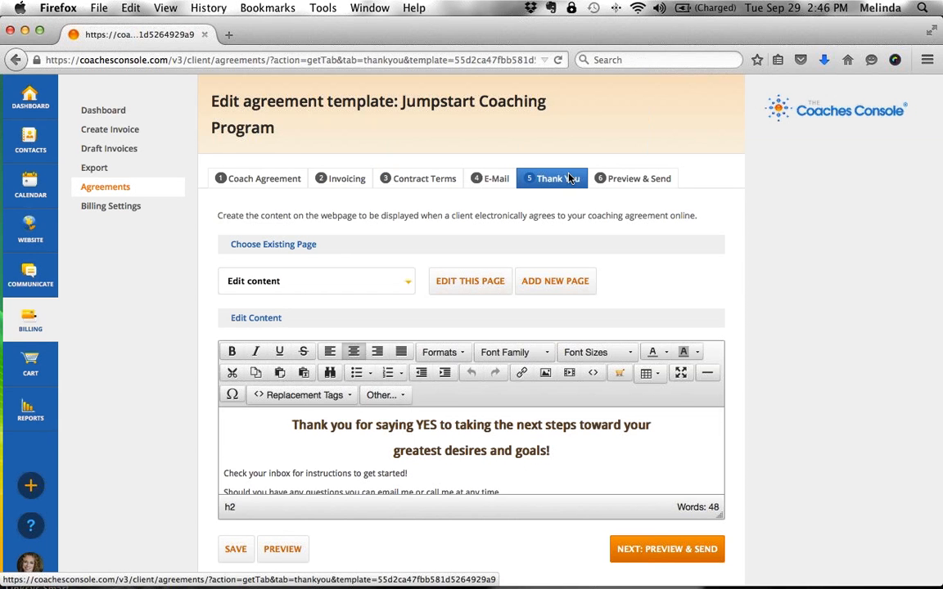
click(116, 188)
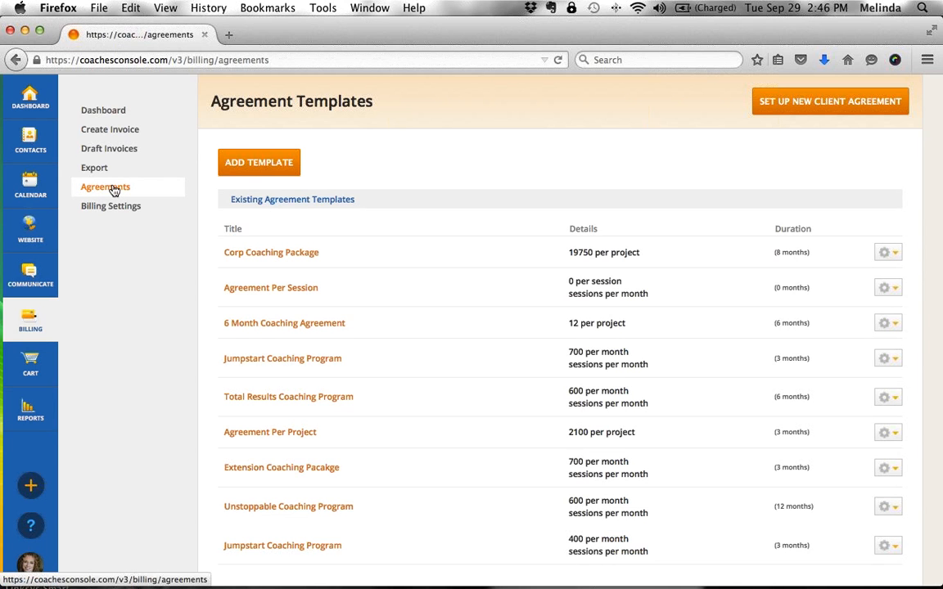
- Show an Active-group client's agreements in Contacts
click(32, 138)
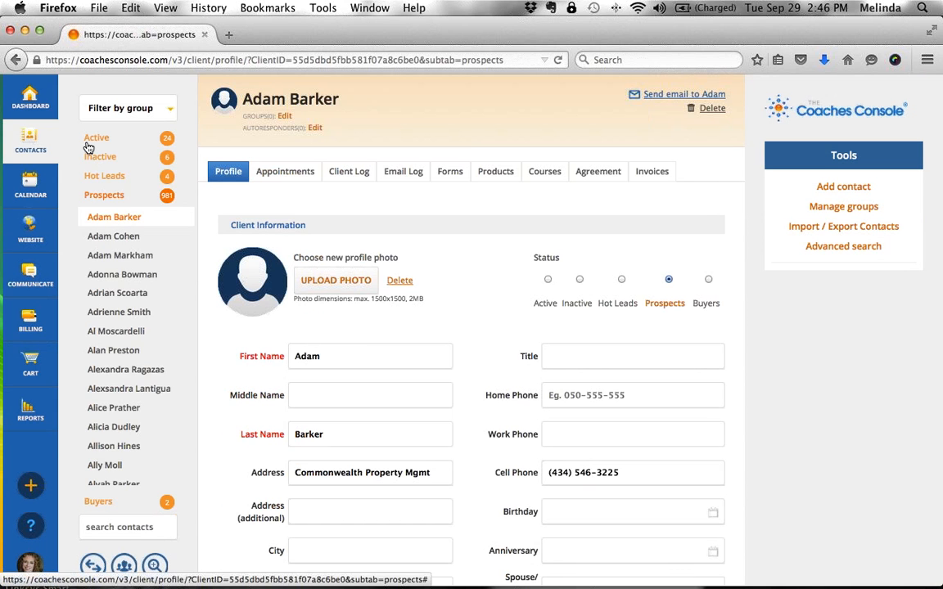
click(88, 143)
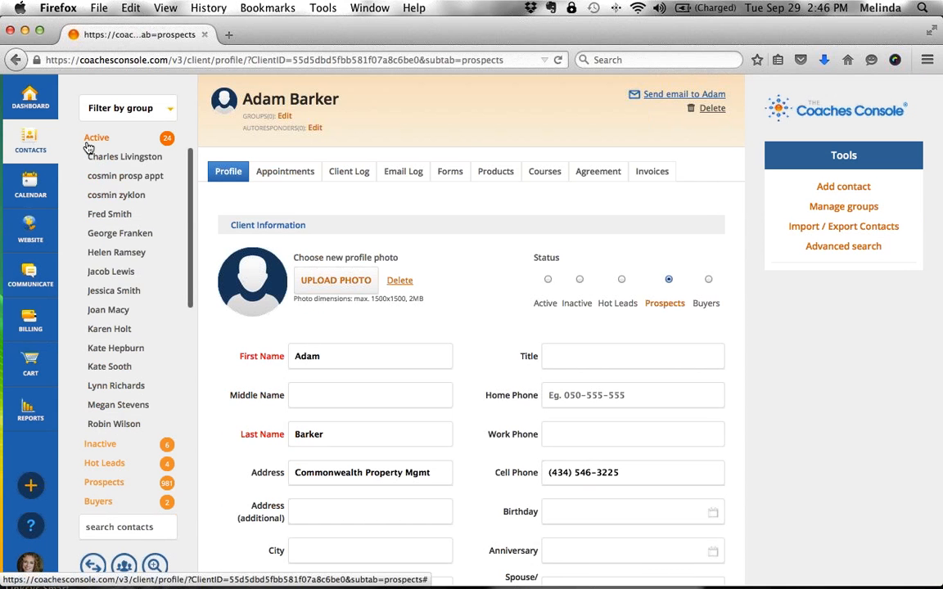
click(109, 255)
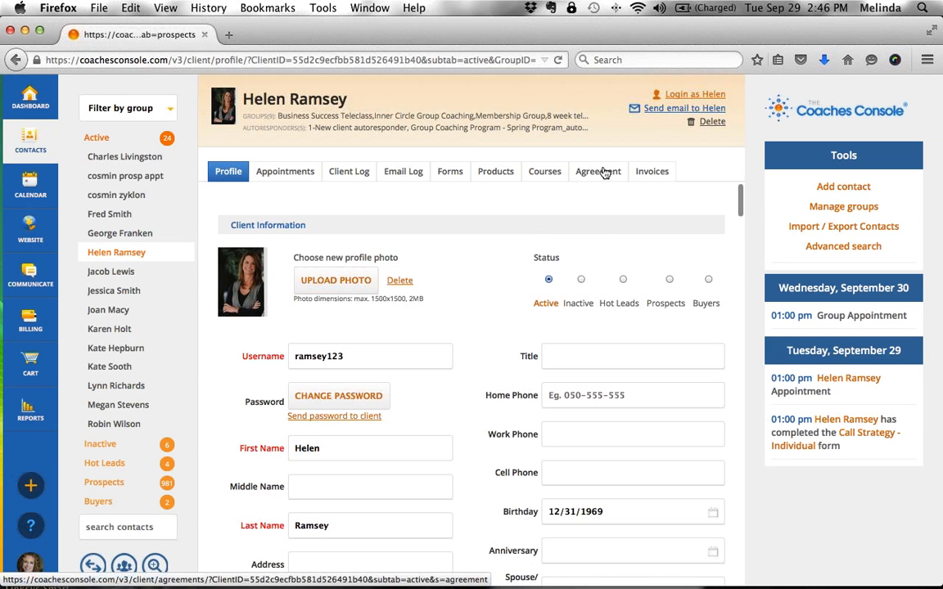
click(603, 172)
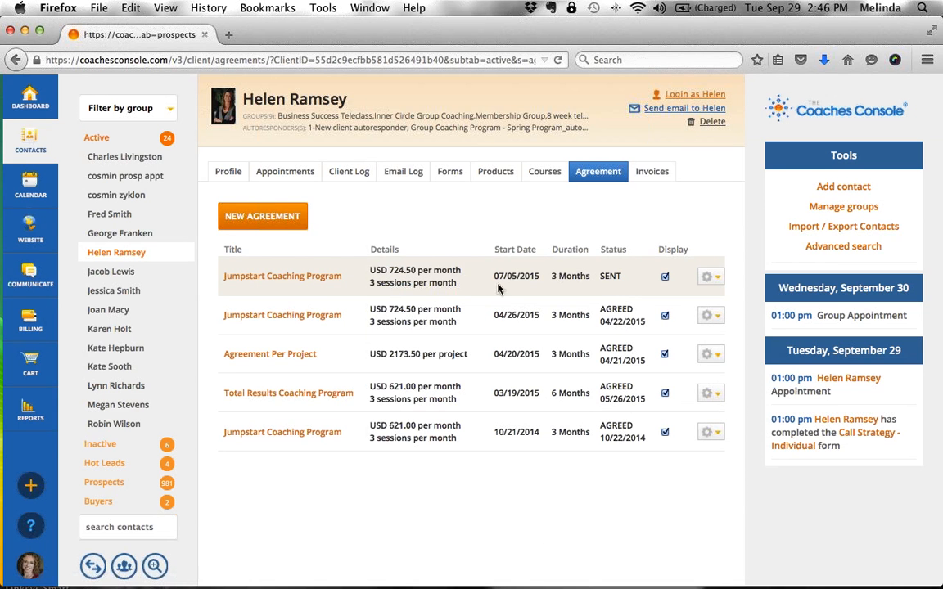
- Point out the SENT and AGREED statuses, then view two more active clients' agreements
double_click(614, 249)
click(611, 276)
double_click(611, 276)
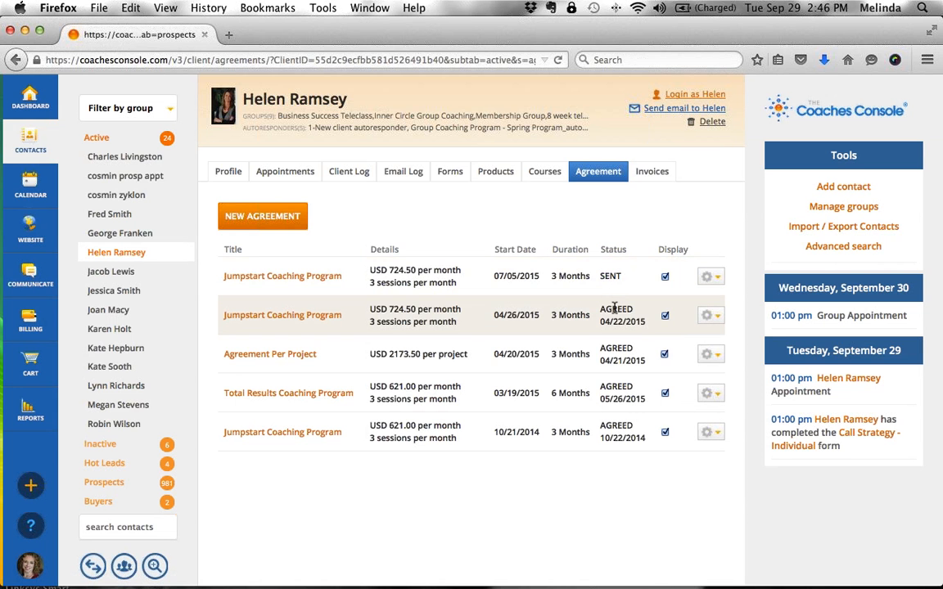
double_click(615, 309)
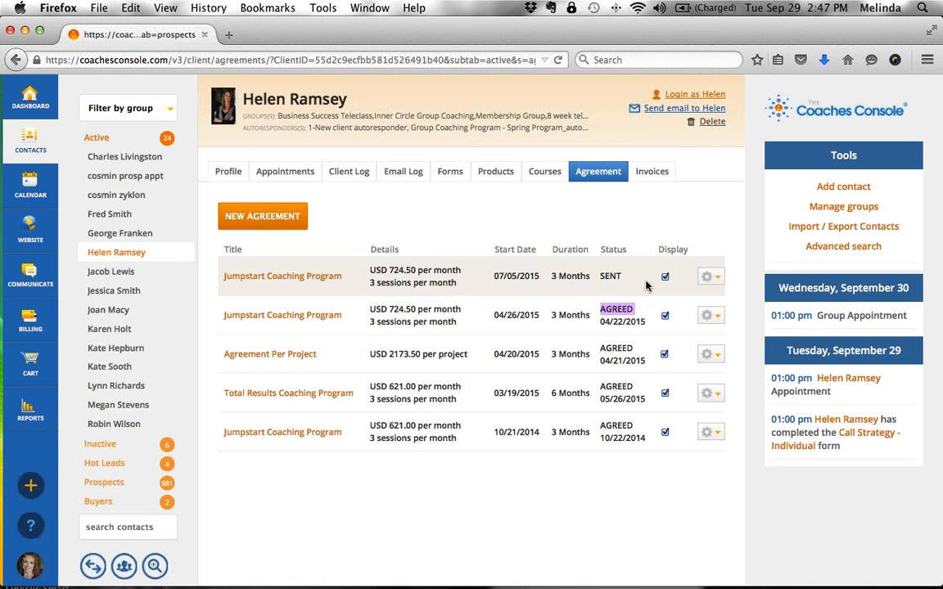
click(646, 285)
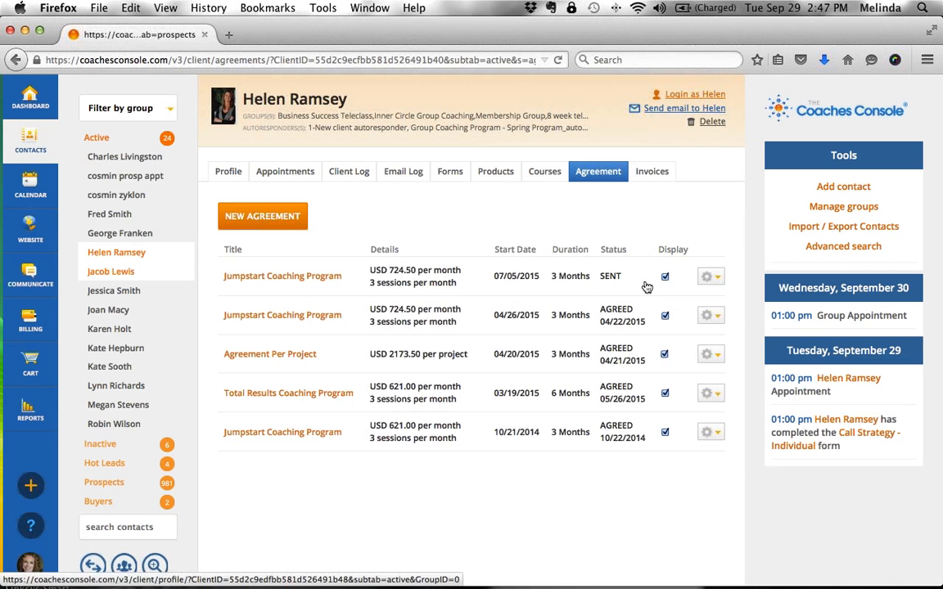
click(110, 216)
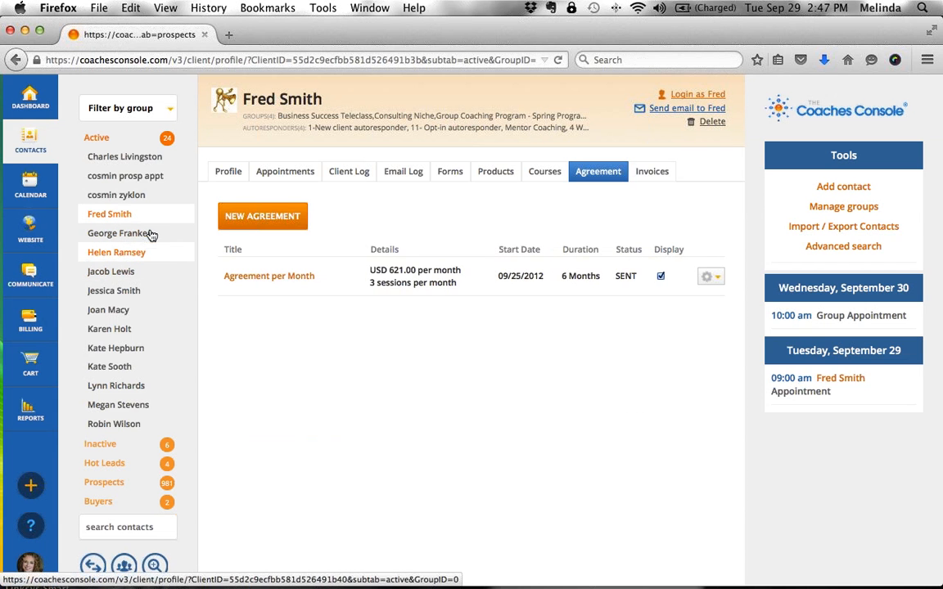
click(118, 271)
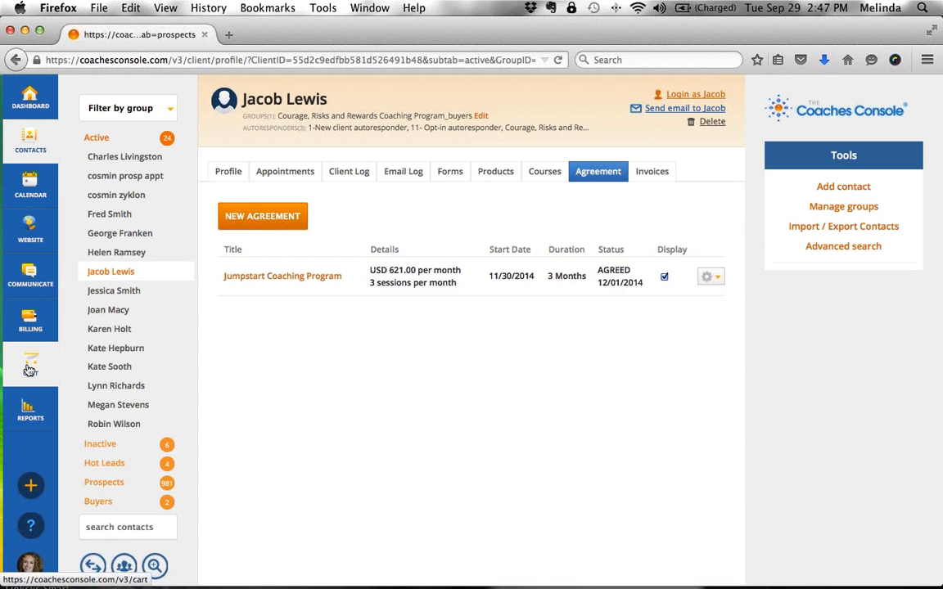
mouse_move(29, 370)
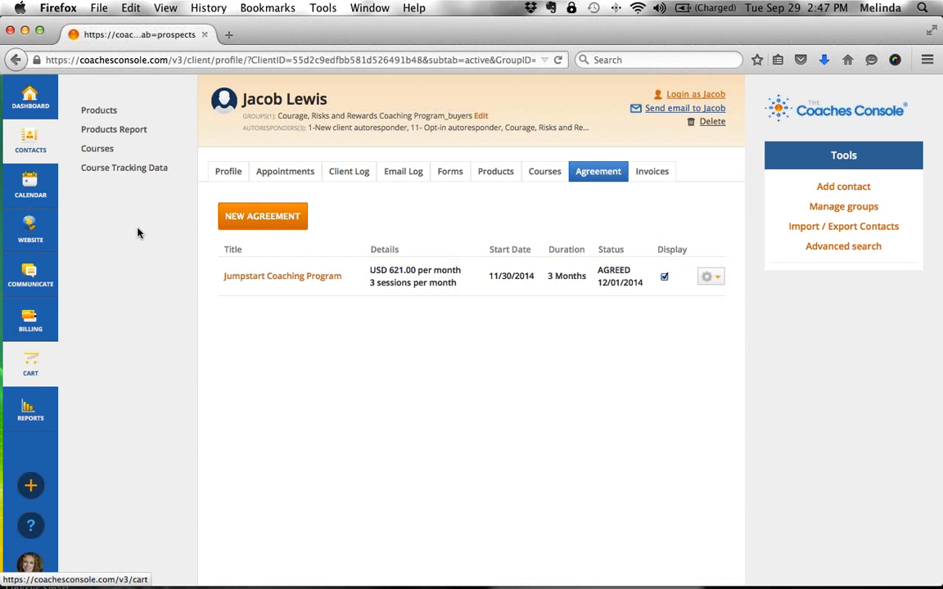
- Open the cart products list and archive the jumpstart product
click(109, 112)
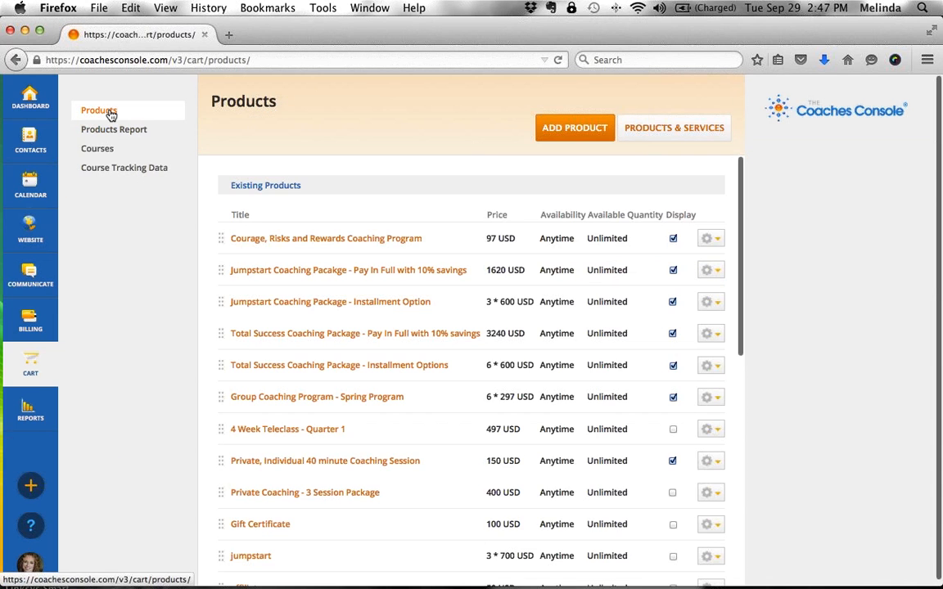
scroll(127, 116, down, 5)
scroll(127, 116, down, 3)
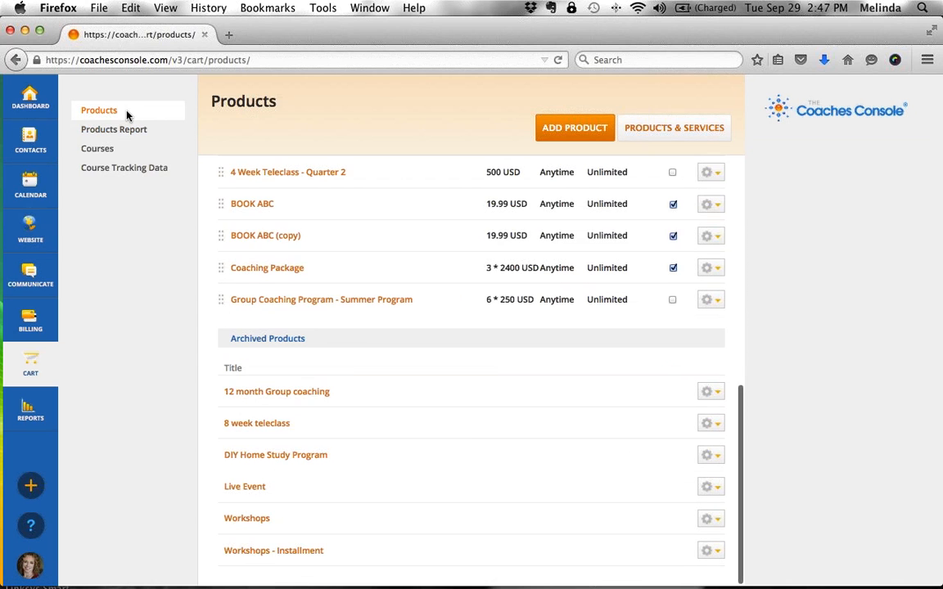
scroll(127, 116, up, 8)
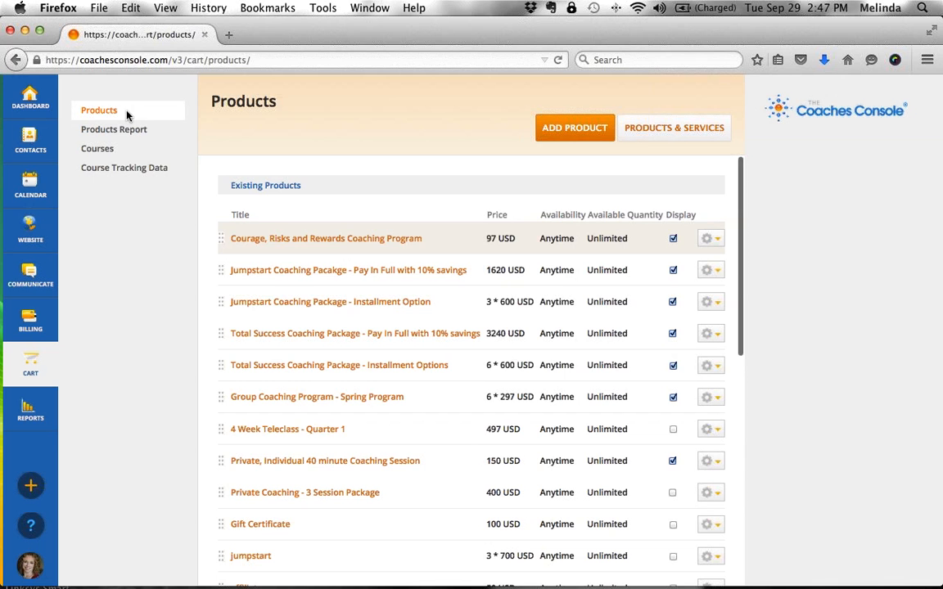
scroll(127, 116, down, 2)
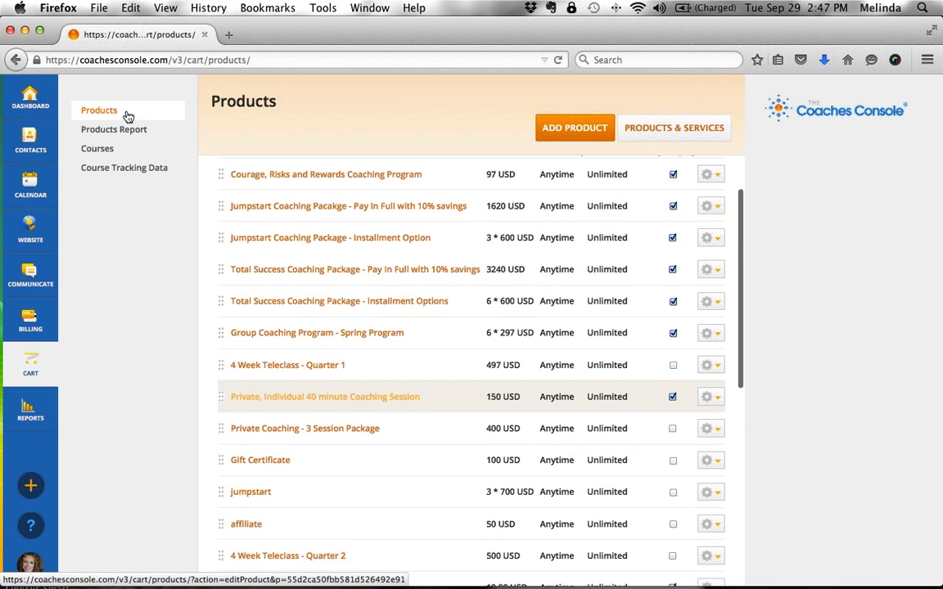
scroll(127, 117, down, 5)
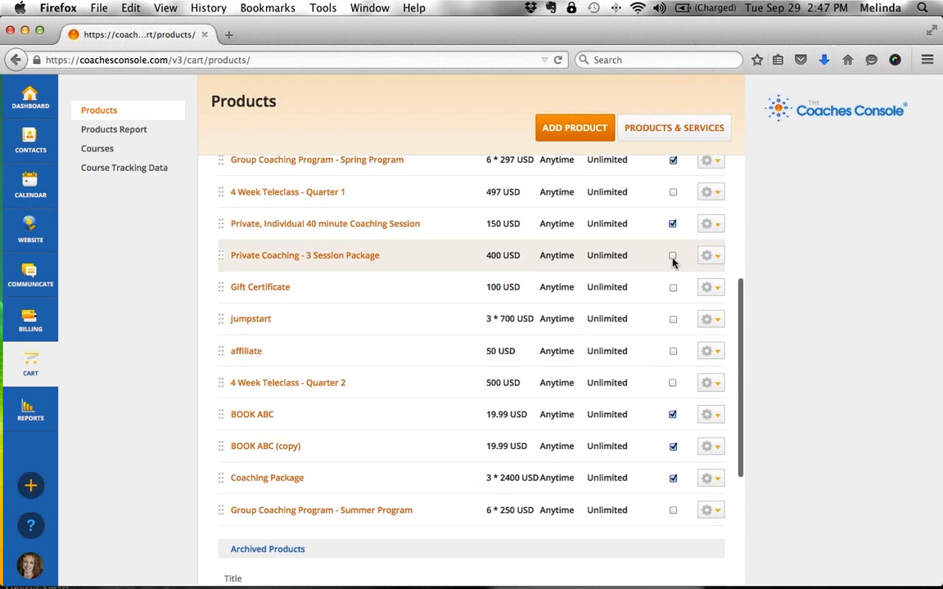
scroll(673, 261, up, 5)
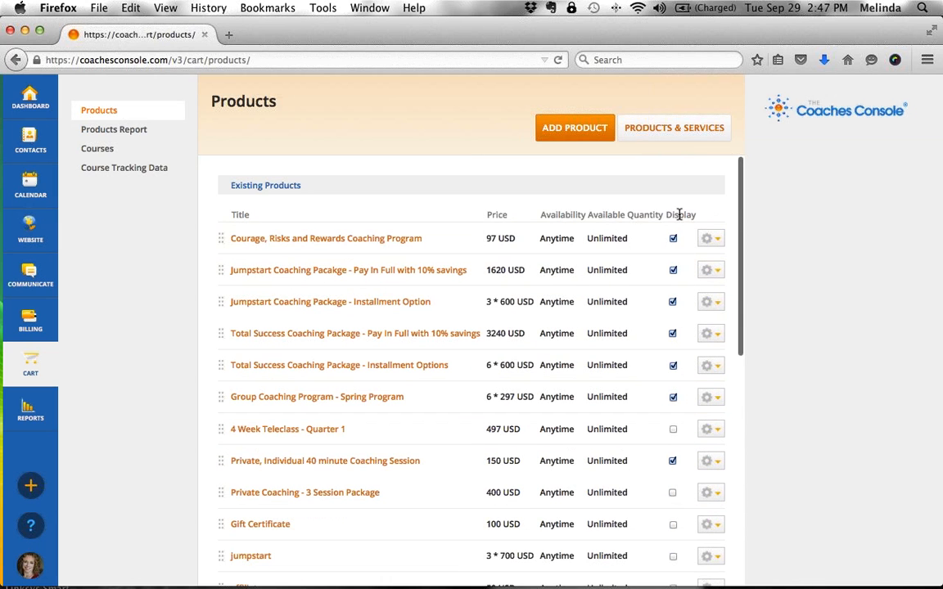
double_click(679, 215)
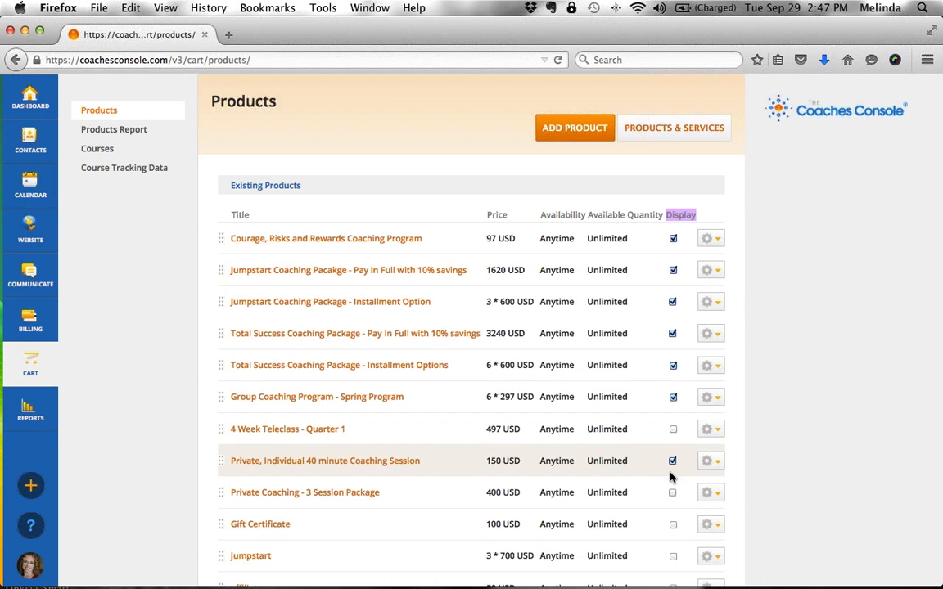
scroll(671, 478, down, 4)
scroll(672, 477, down, 1)
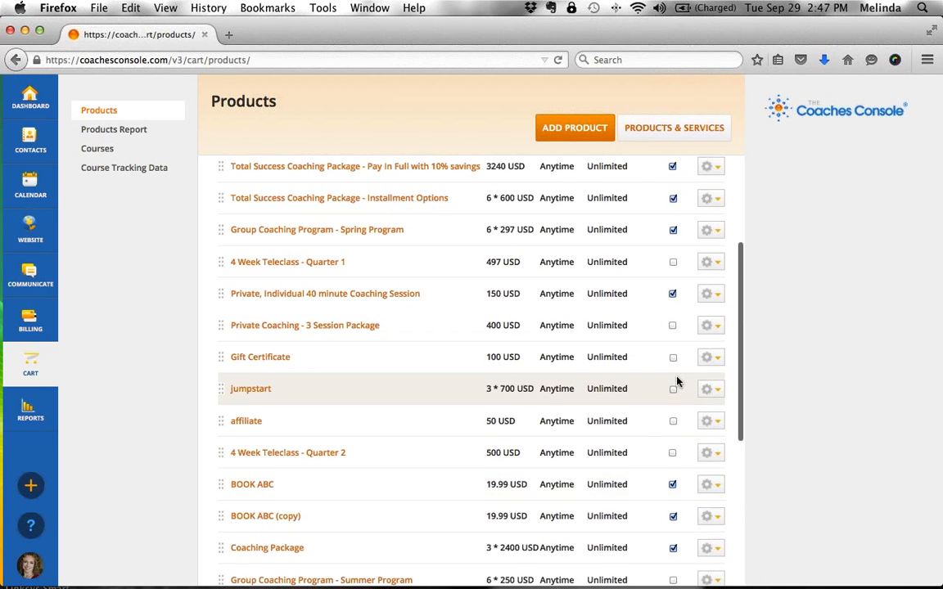
click(718, 391)
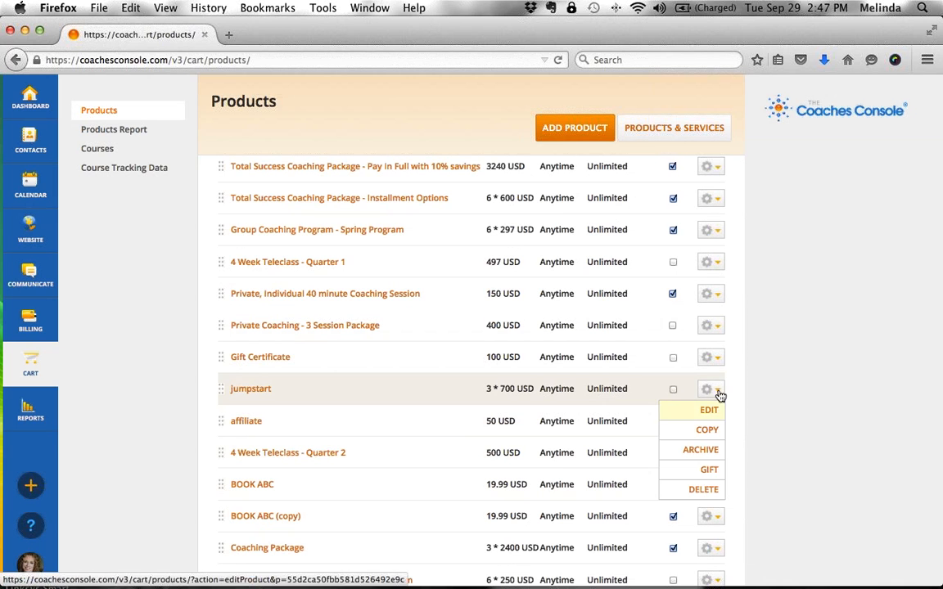
click(706, 450)
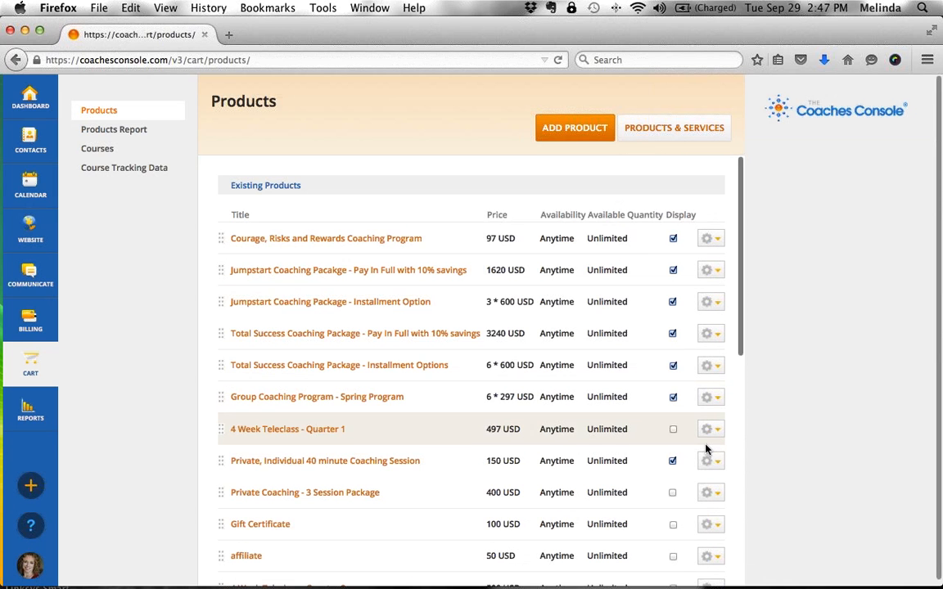
- Archive the 4 Week Teleclass - Quarter 2 and Group Coaching Program - Summer Program products
scroll(466, 478, down, 10)
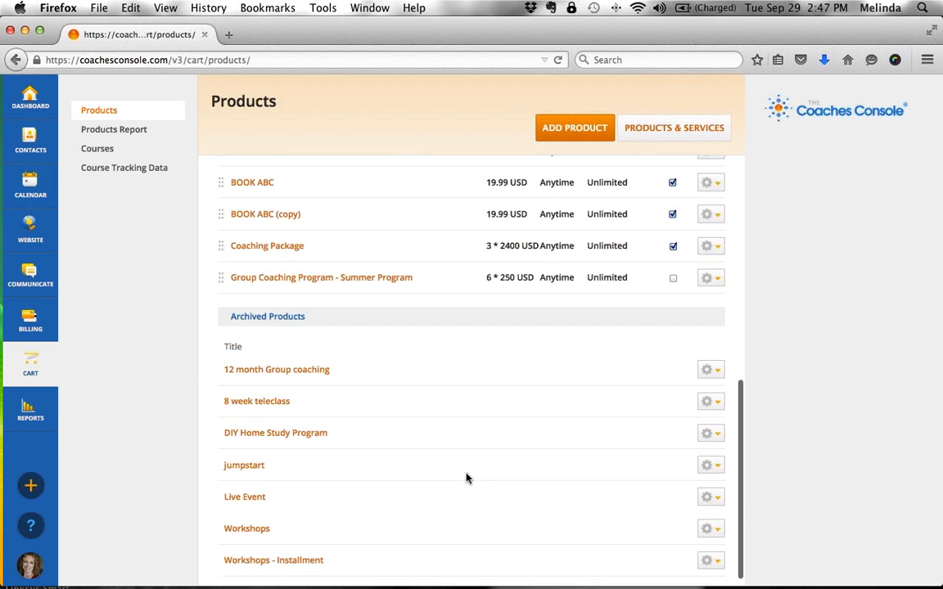
drag(303, 320, 217, 322)
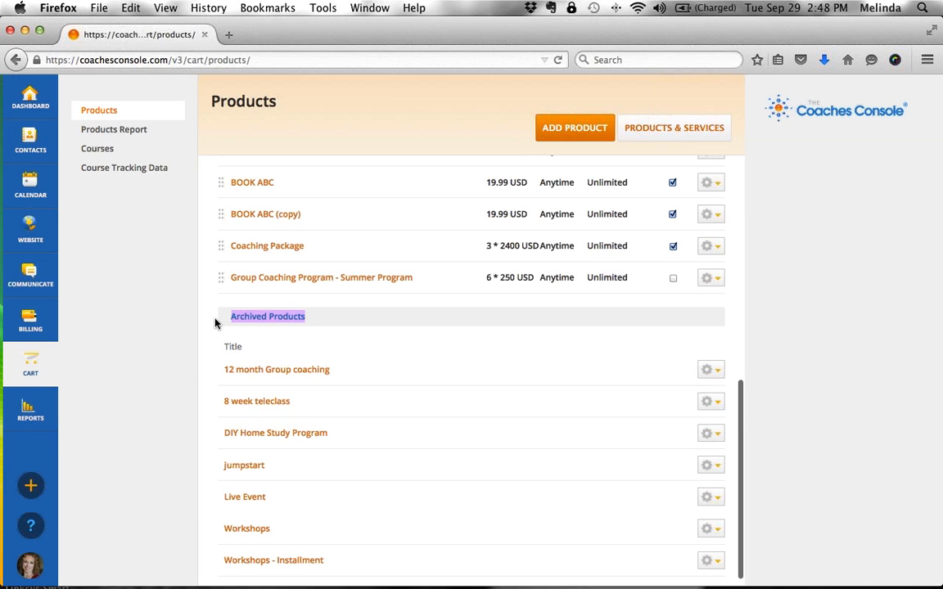
scroll(394, 391, down, 1)
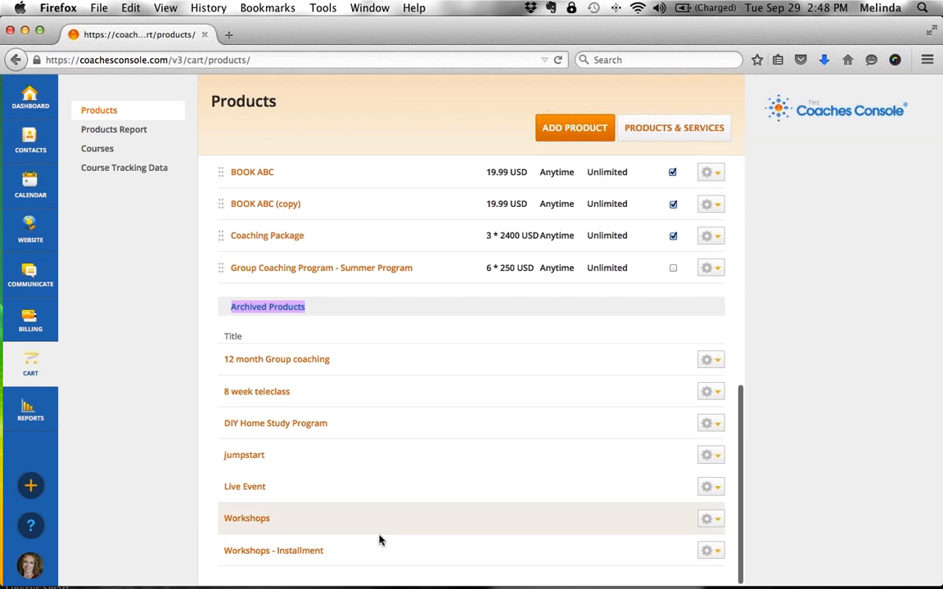
scroll(381, 543, up, 6)
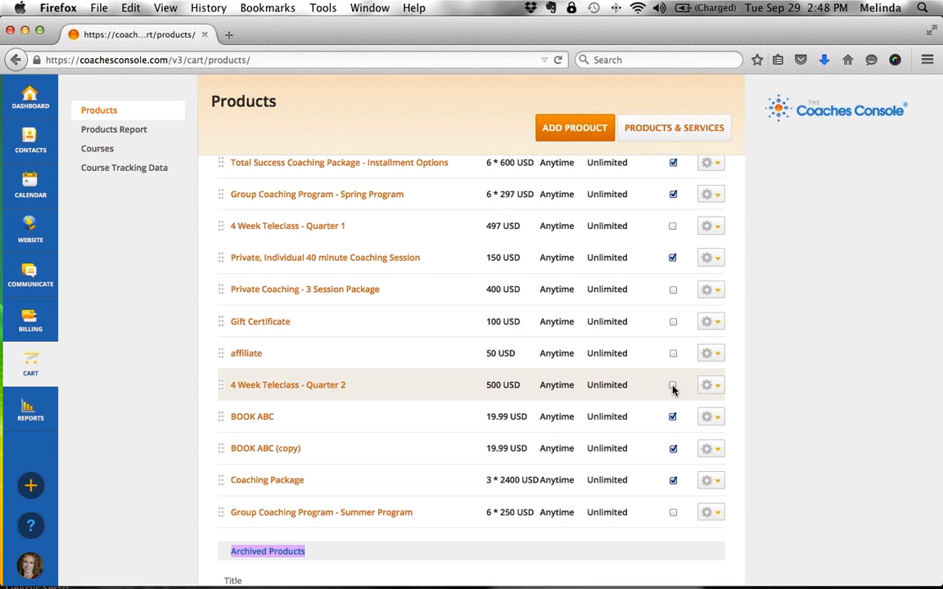
click(714, 386)
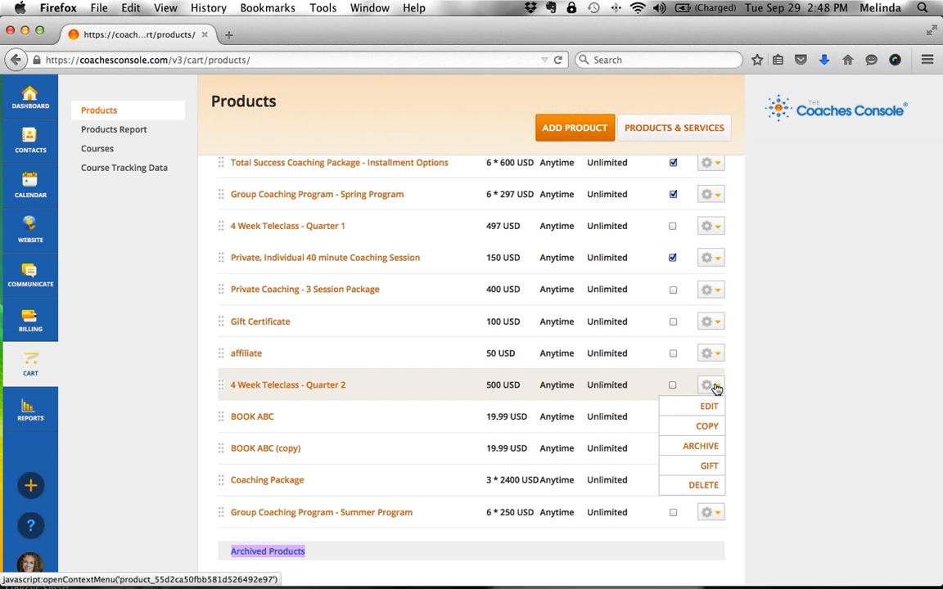
click(702, 447)
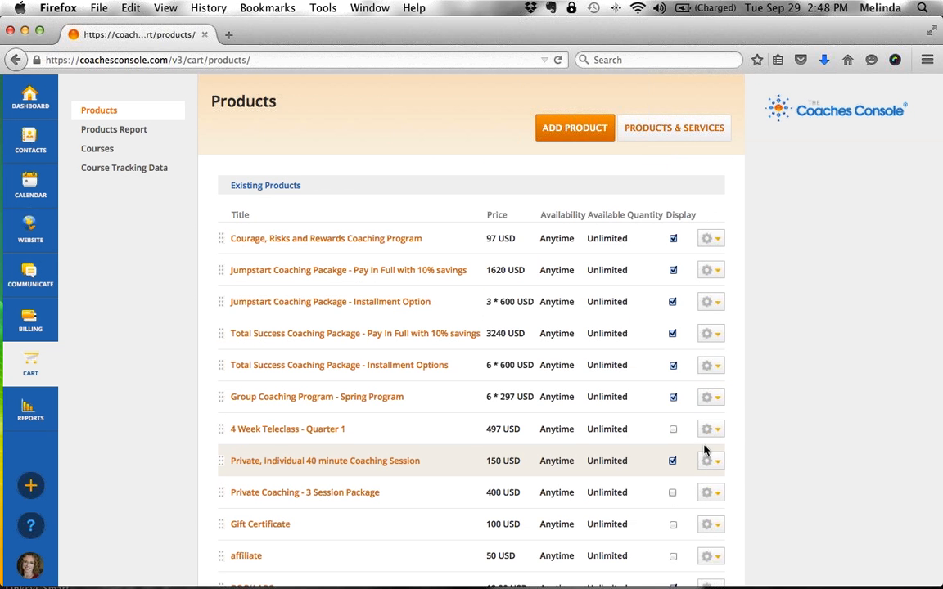
scroll(436, 477, down, 5)
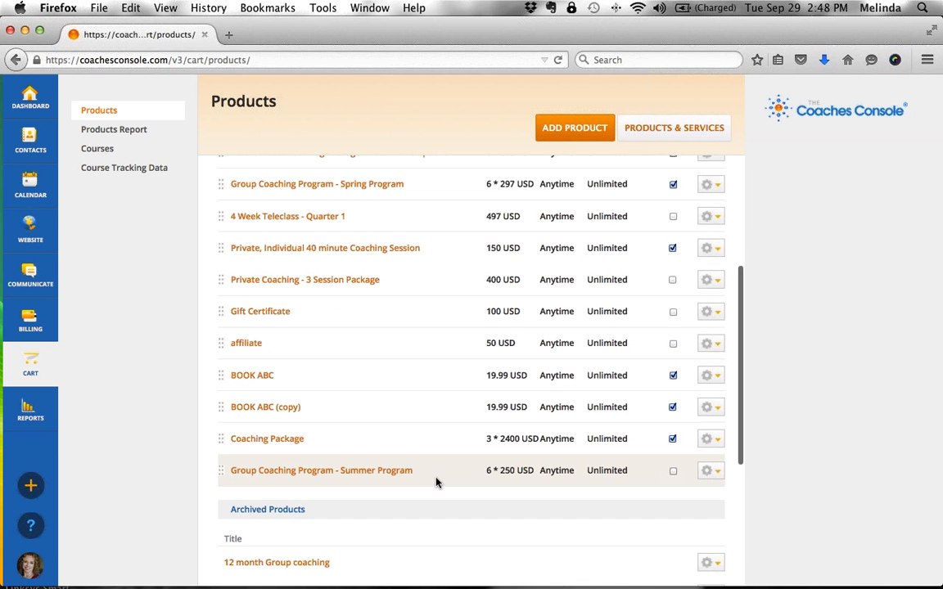
click(713, 472)
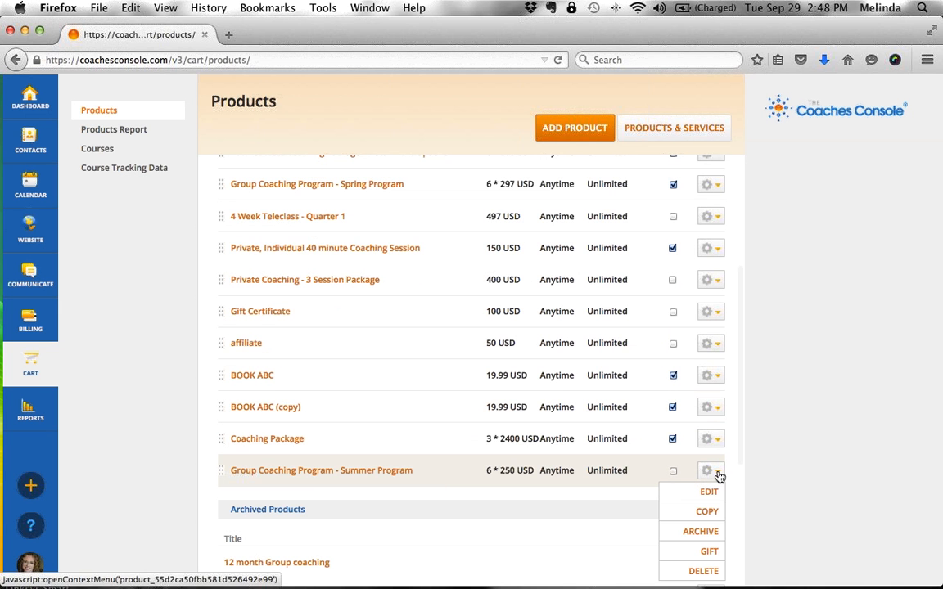
click(711, 533)
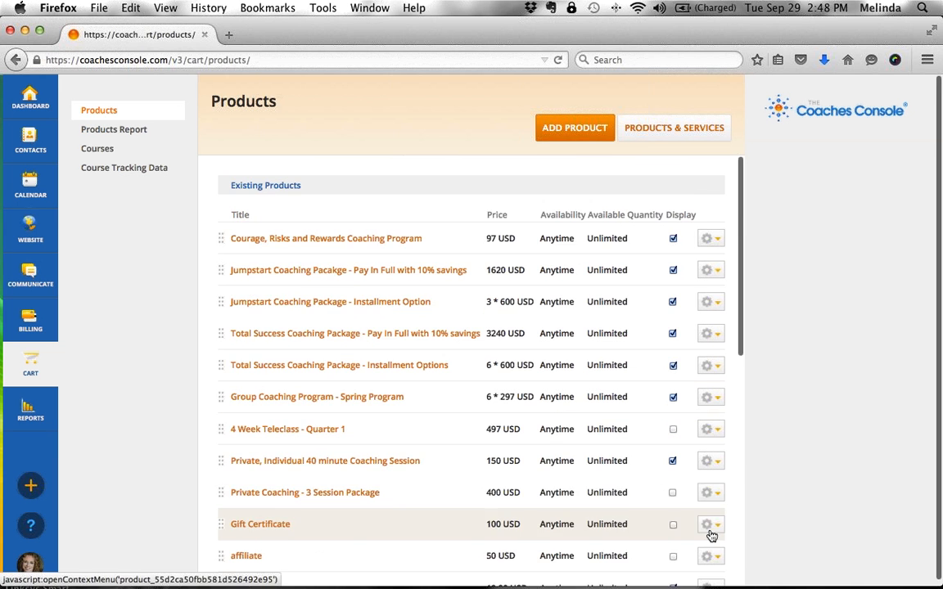
- Archive the 4 Week Teleclass - Quarter 1 product and check the remaining list
scroll(460, 508, down, 4)
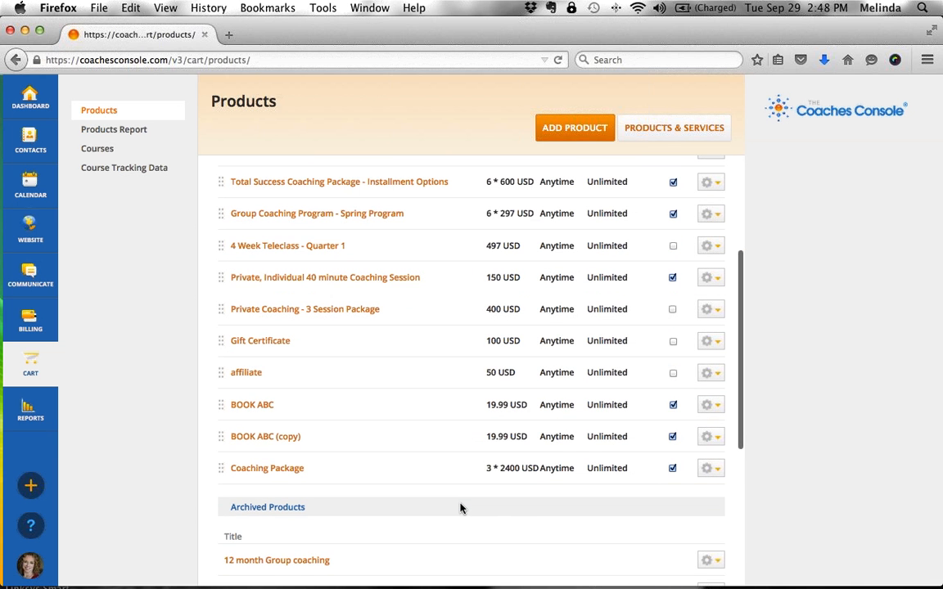
scroll(442, 436, up, 3)
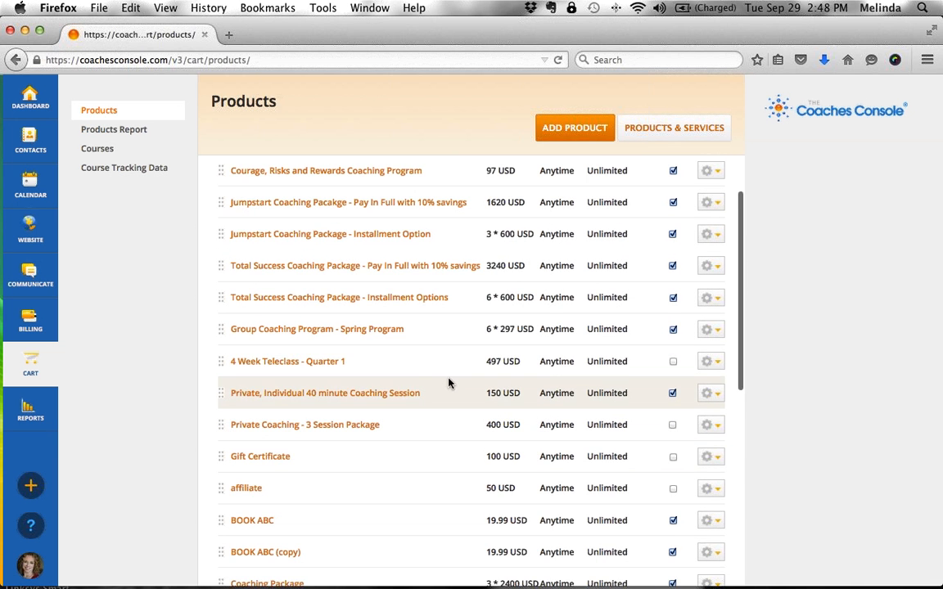
click(713, 361)
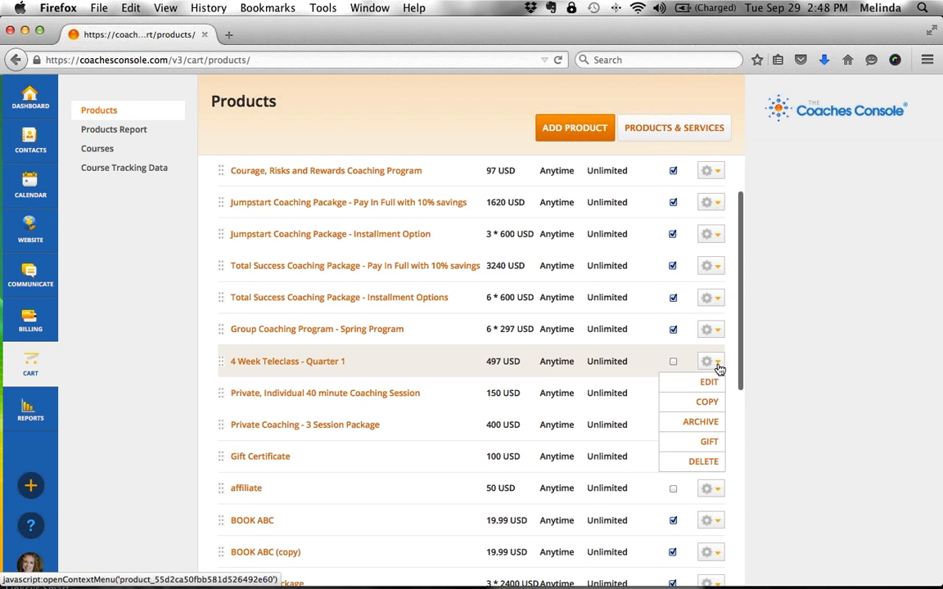
click(714, 421)
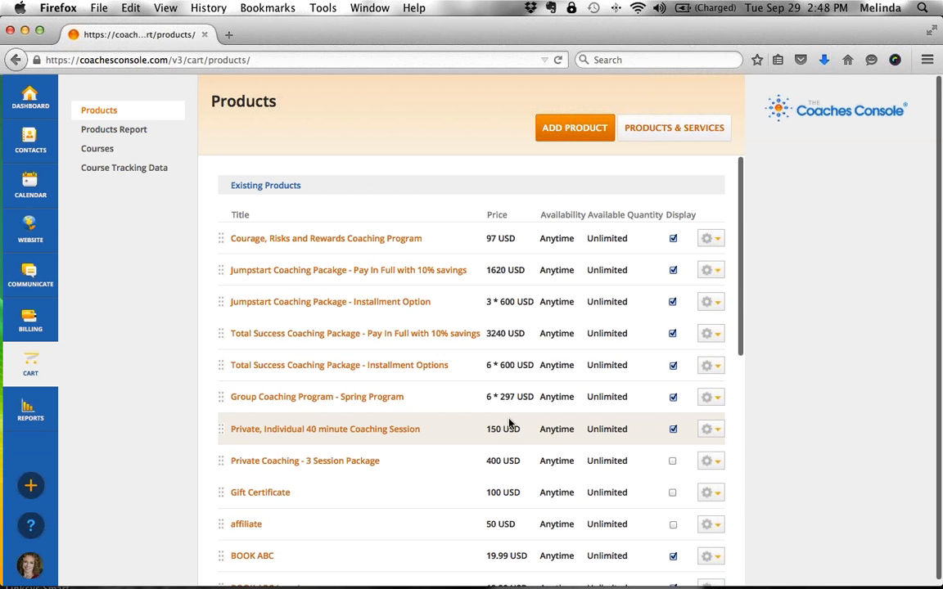
scroll(506, 423, down, 2)
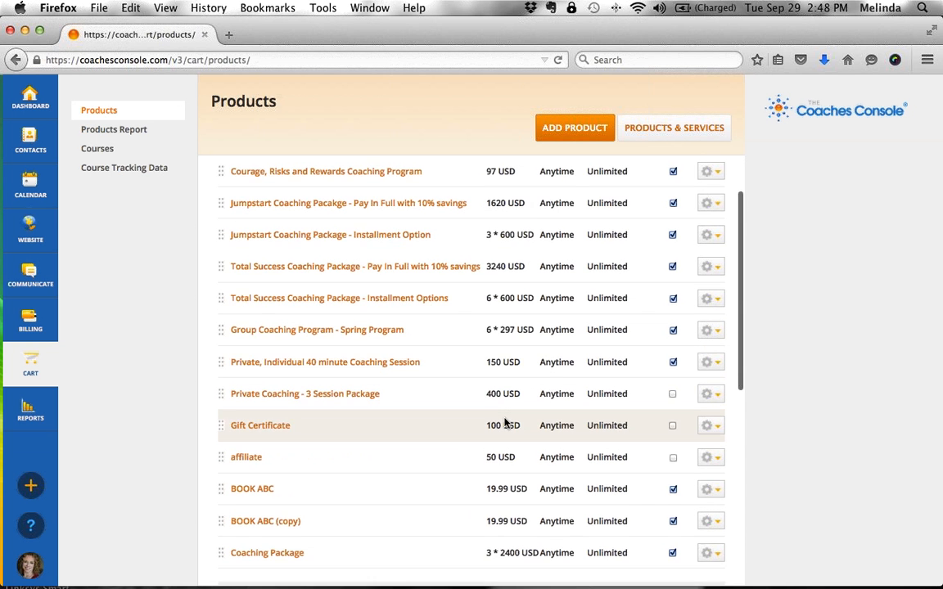
scroll(505, 423, up, 2)
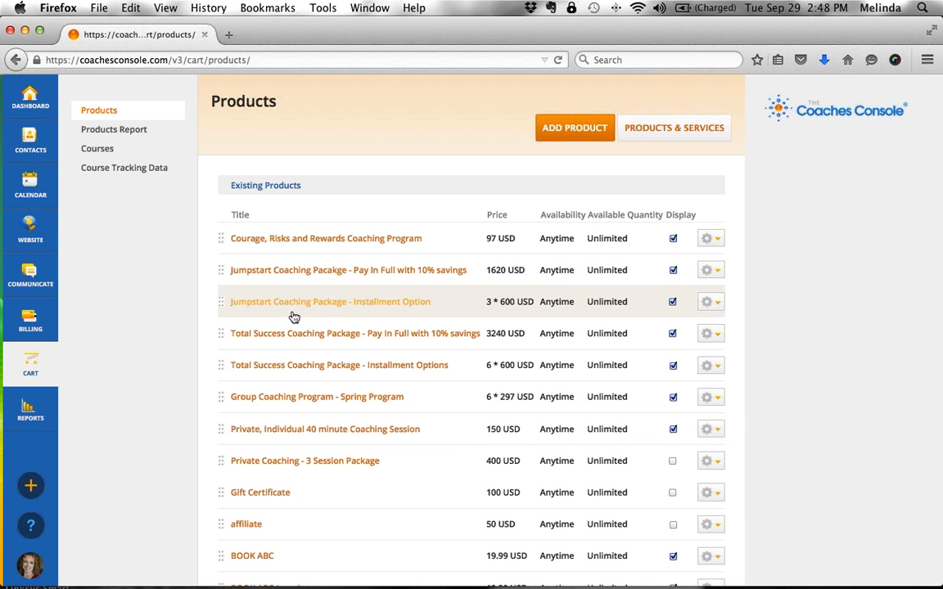
click(284, 278)
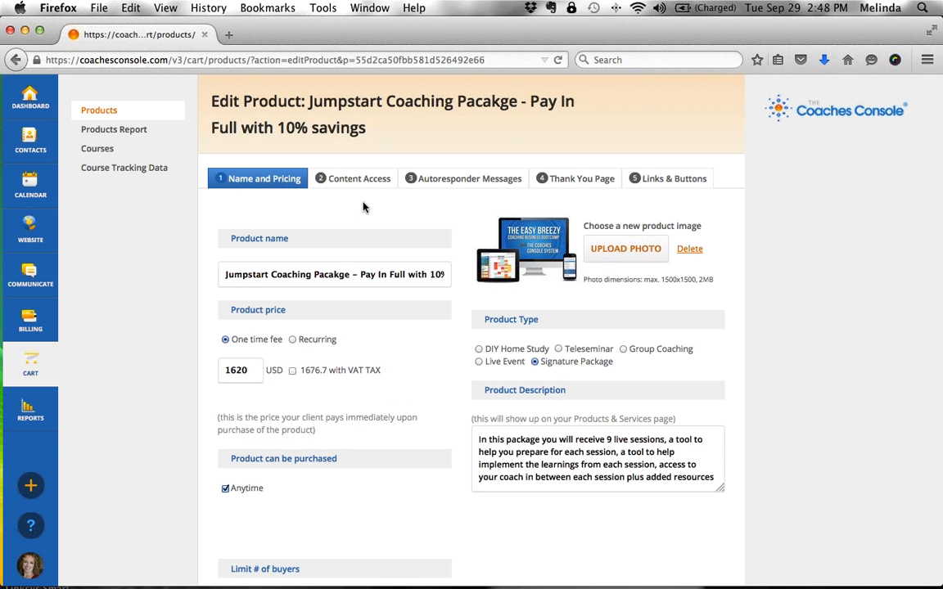
drag(265, 238, 221, 238)
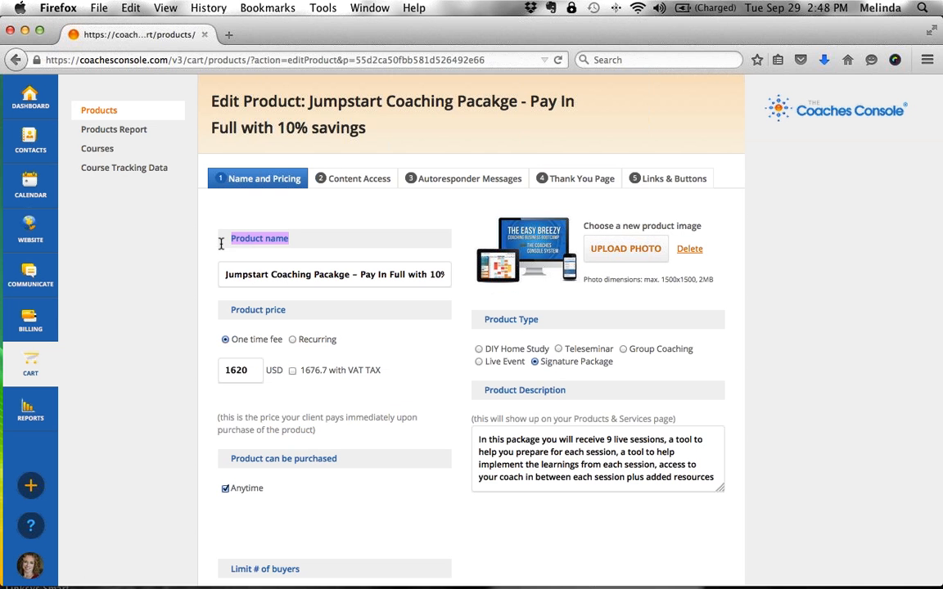
drag(251, 371, 219, 370)
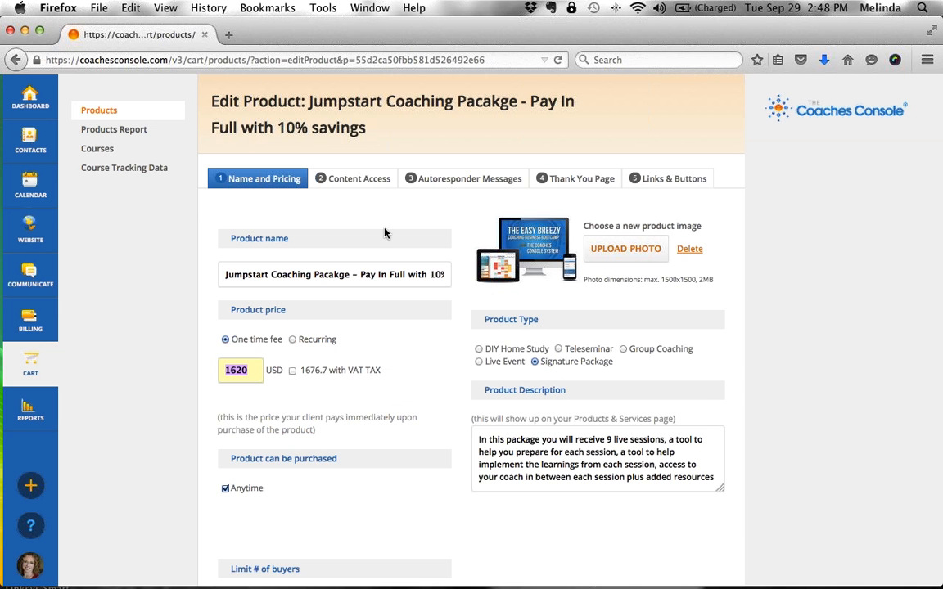
click(376, 187)
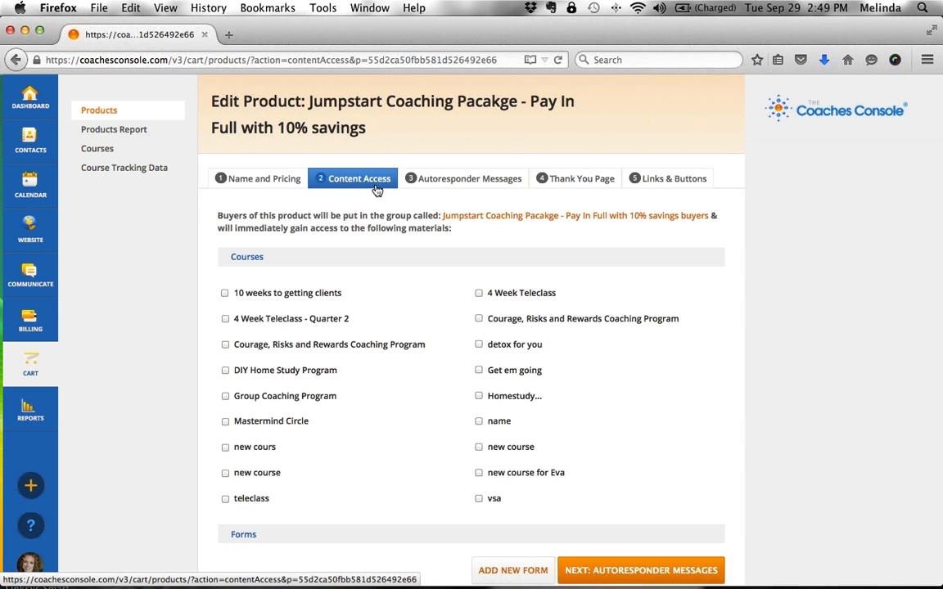
scroll(414, 357, down, 5)
scroll(414, 358, up, 5)
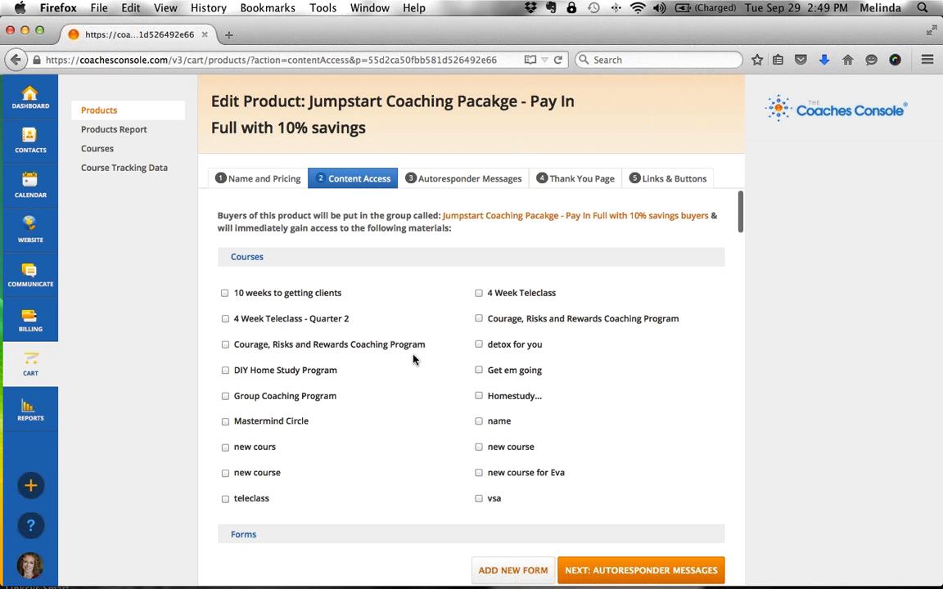
click(463, 235)
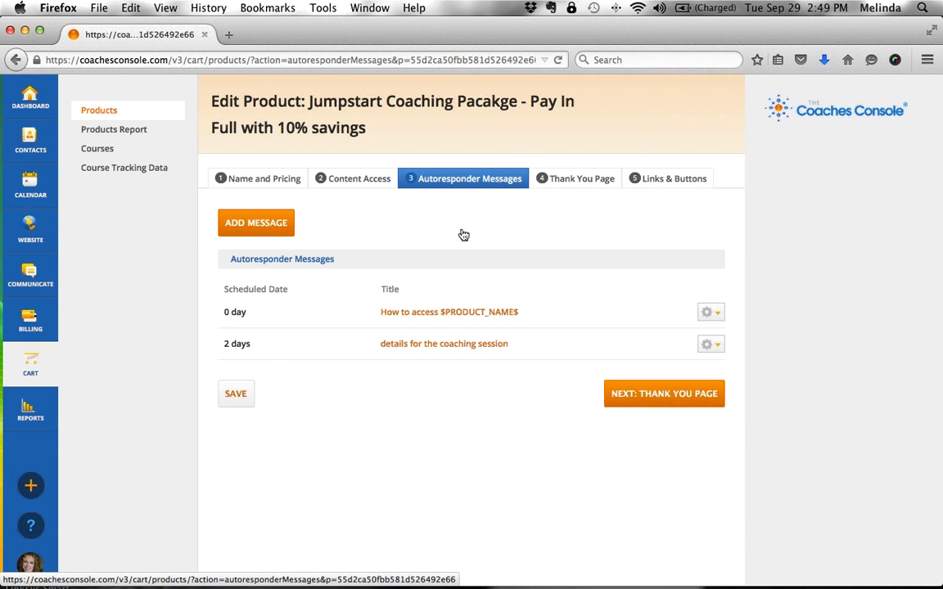
click(111, 114)
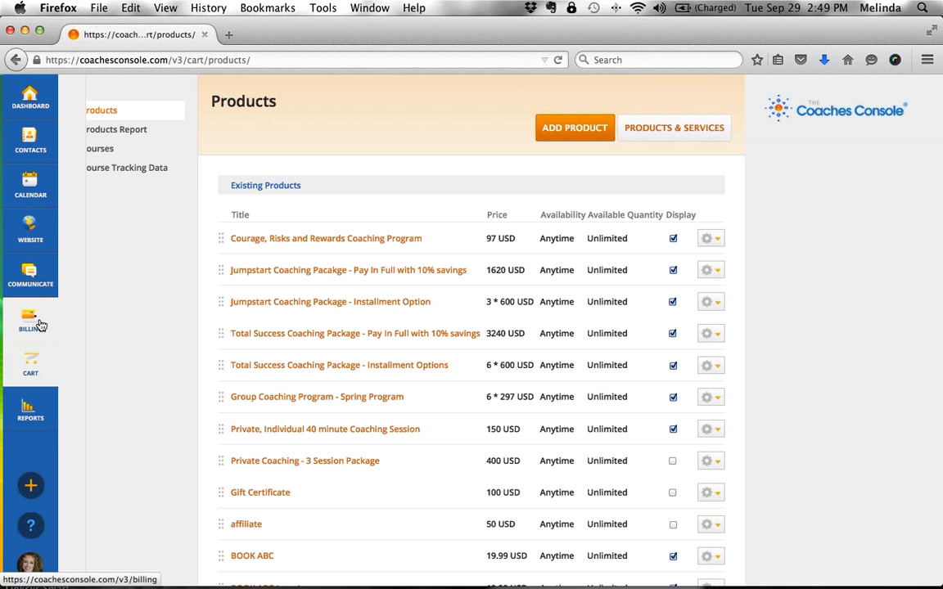
- Go to Billing > Dashboard to see the 3 due invoices
mouse_move(49, 326)
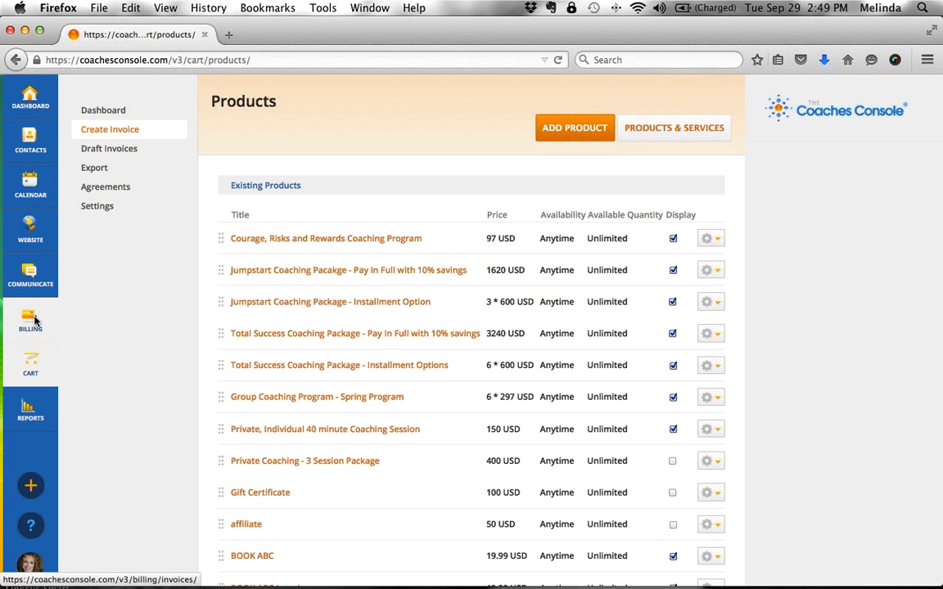
click(119, 118)
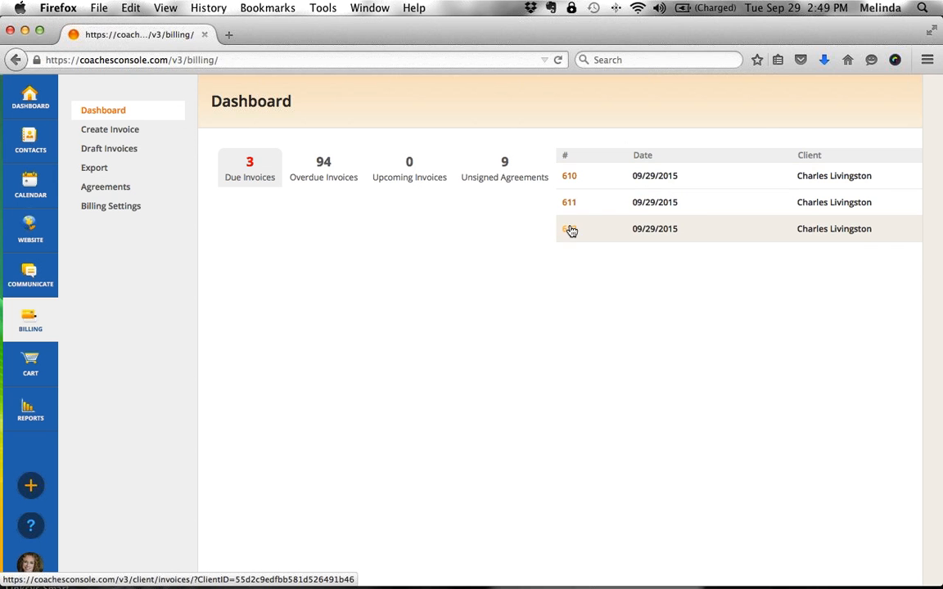
- Open invoice 610 to view the client's Invoices History with invoices 596, 610 and 611
click(572, 181)
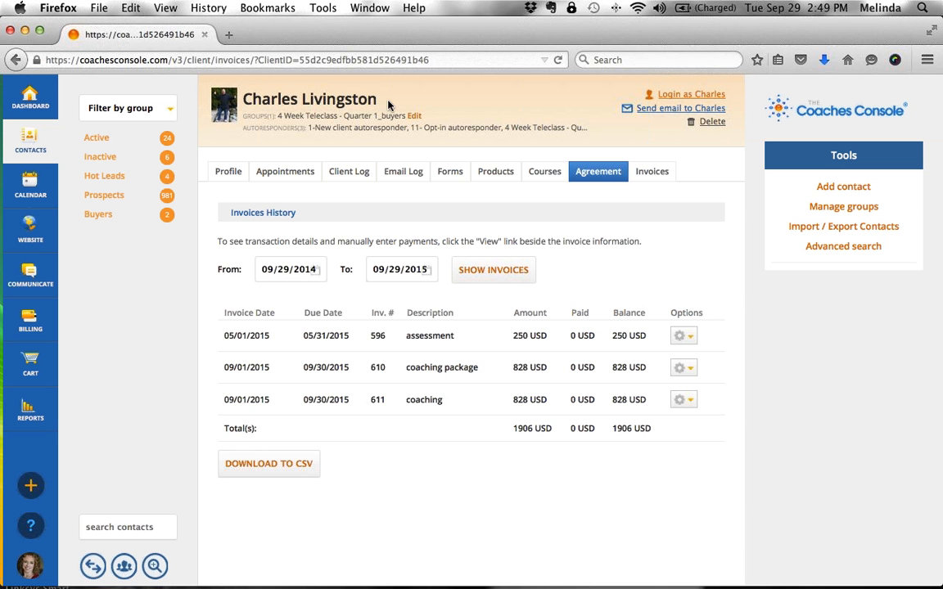
drag(381, 99, 242, 99)
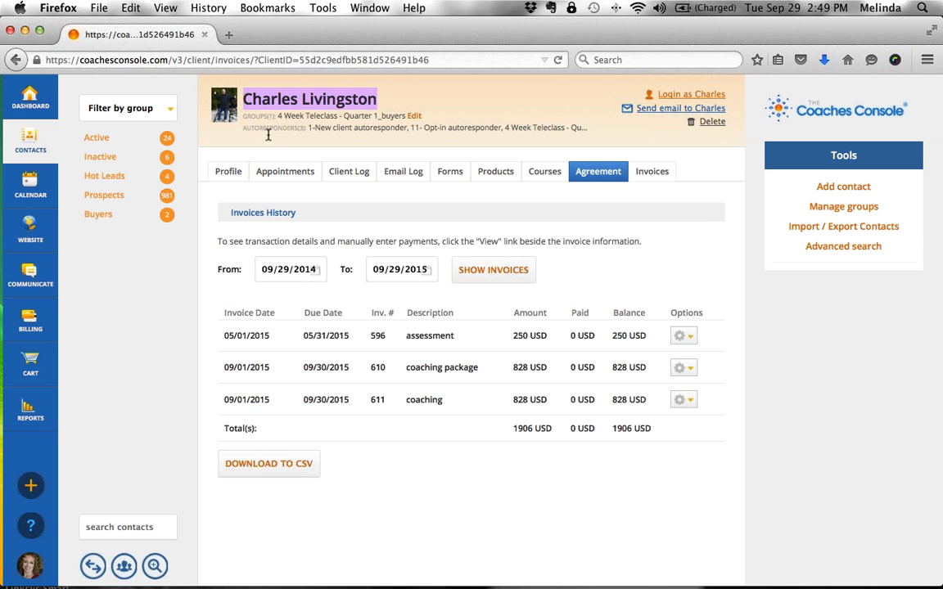
click(275, 190)
drag(291, 213, 235, 214)
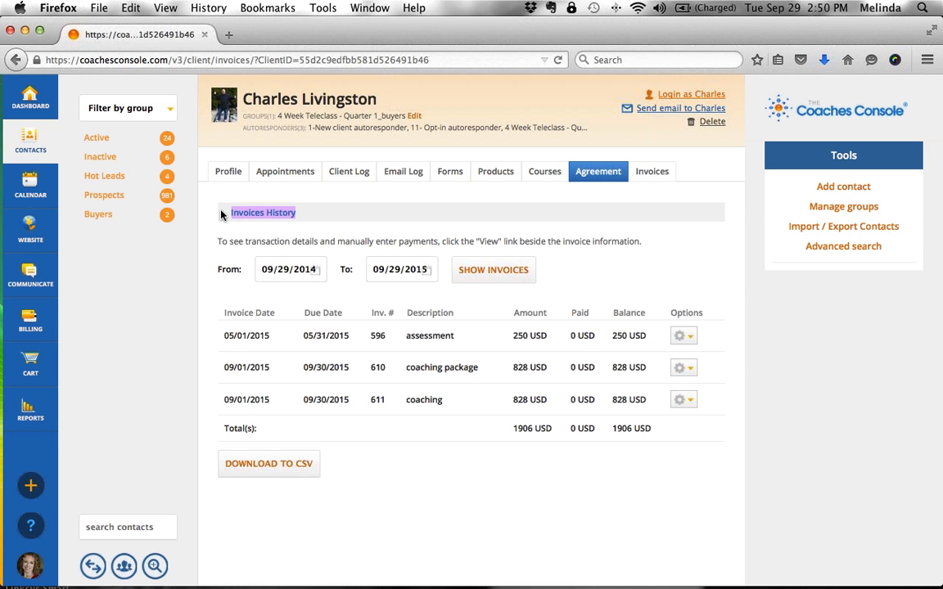
click(319, 215)
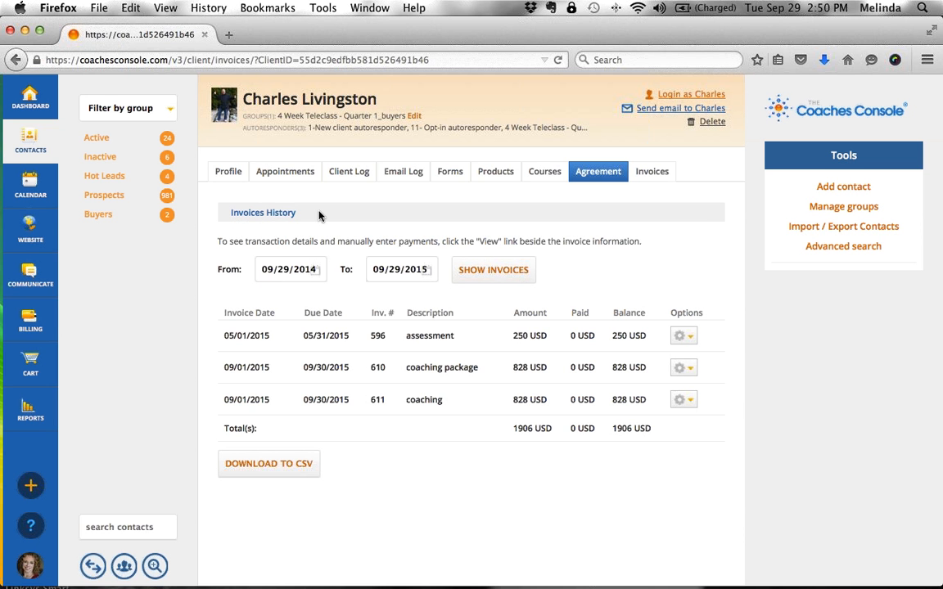
- Review the Overdue (94), Upcoming, Unsigned Agreements (9) and Due lists, then open Agreements
mouse_move(31, 329)
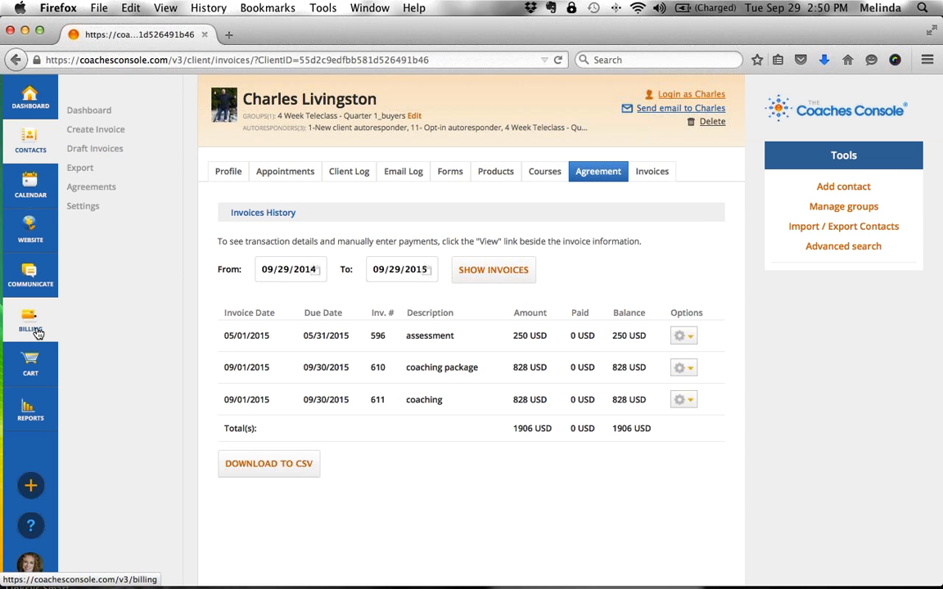
click(113, 111)
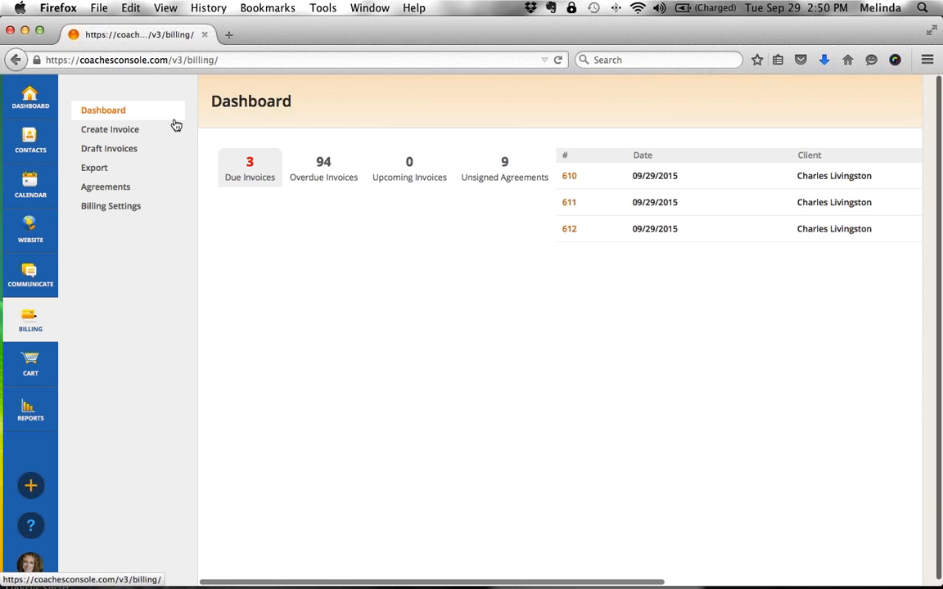
click(330, 178)
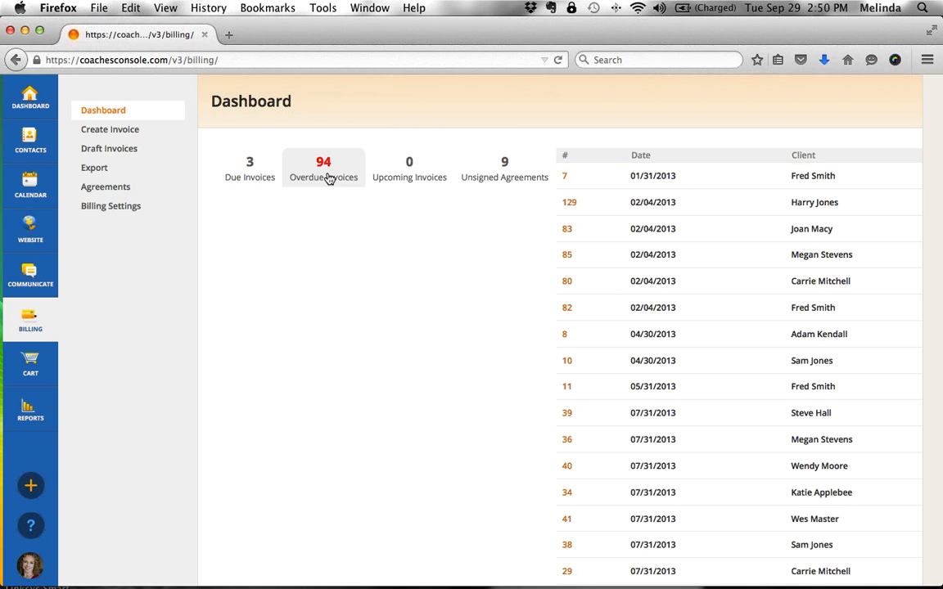
click(409, 178)
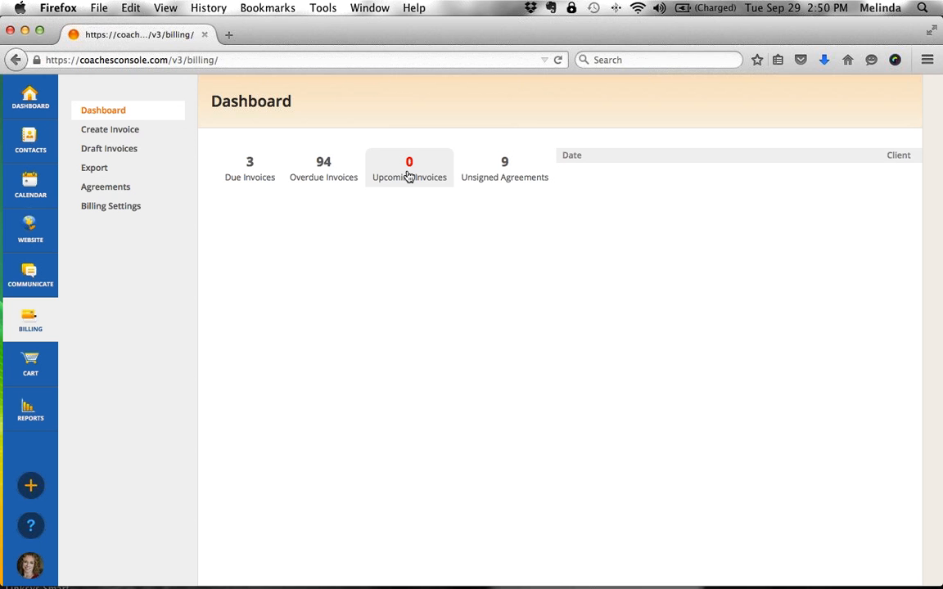
click(507, 182)
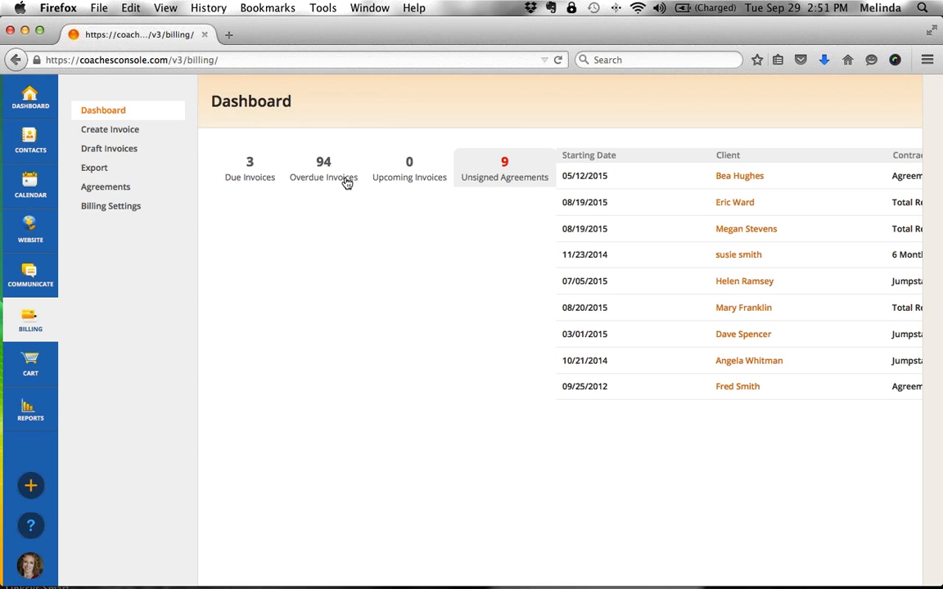
click(256, 175)
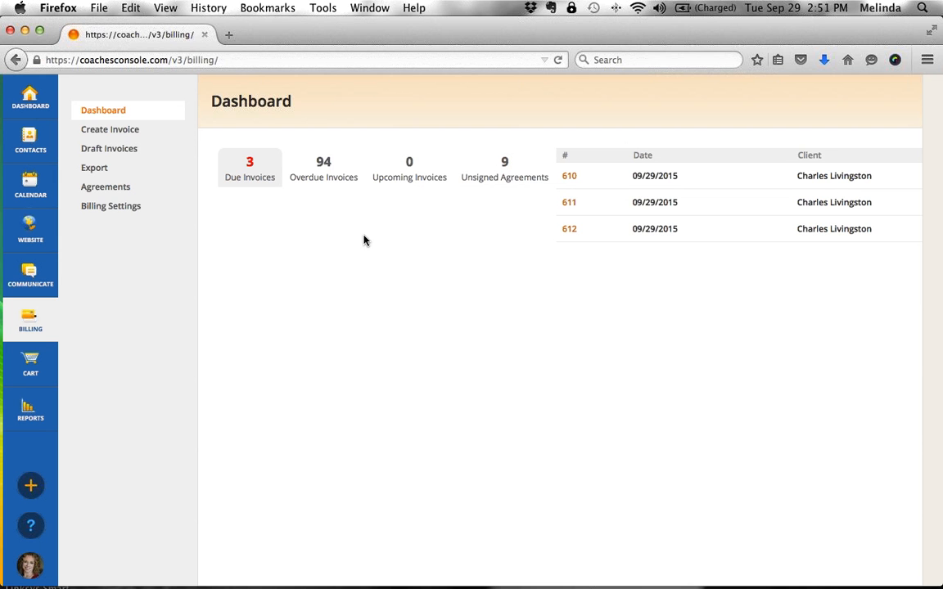
click(120, 189)
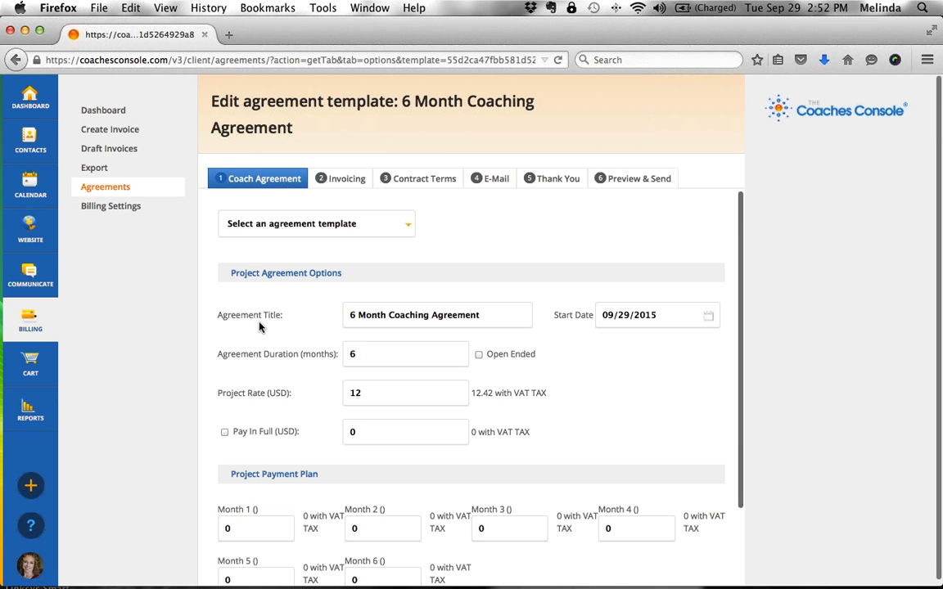
- Review the template's Contract Terms, then go back to the Agreement Templates list
click(421, 178)
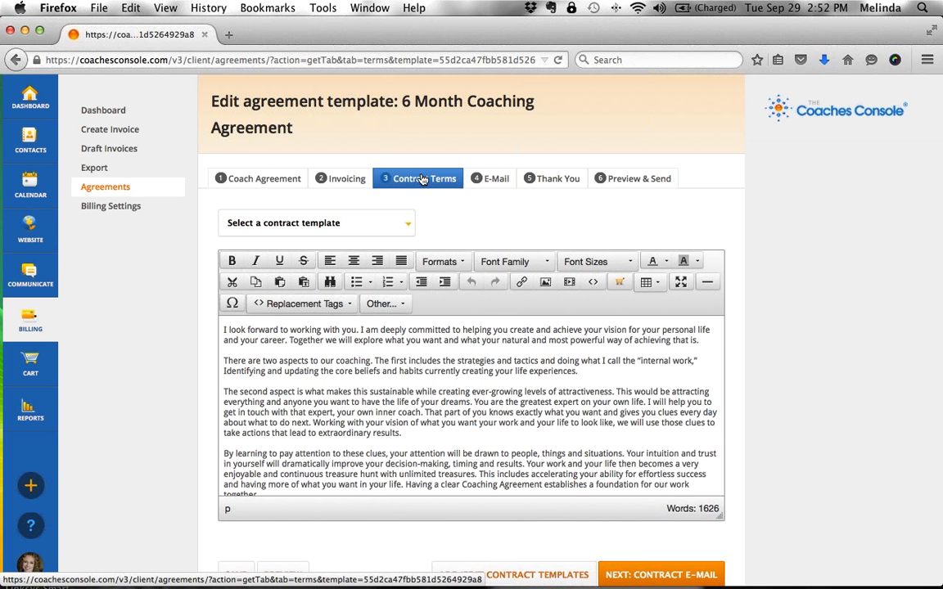
click(98, 185)
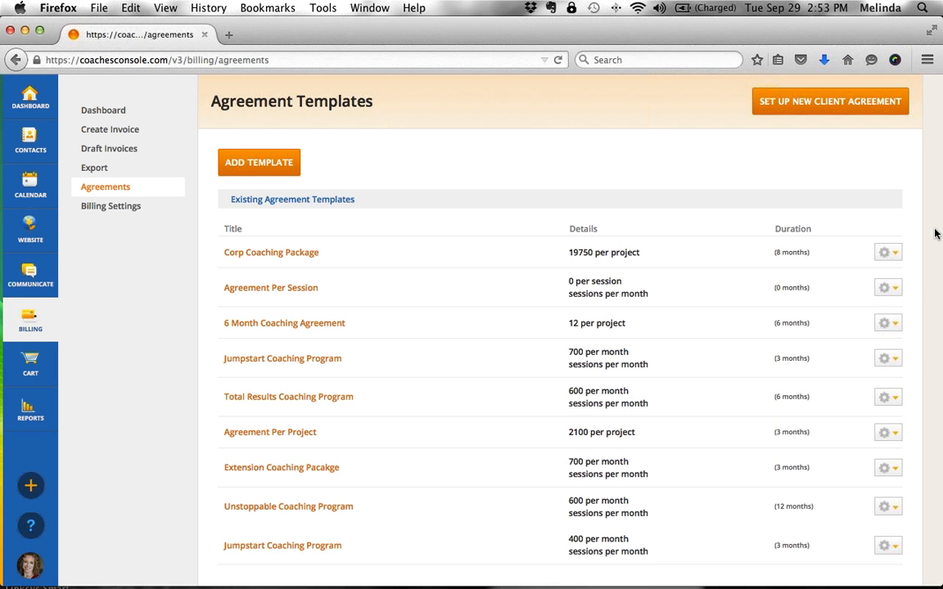
- Duplicate the Corp Coaching Package agreement template
click(894, 292)
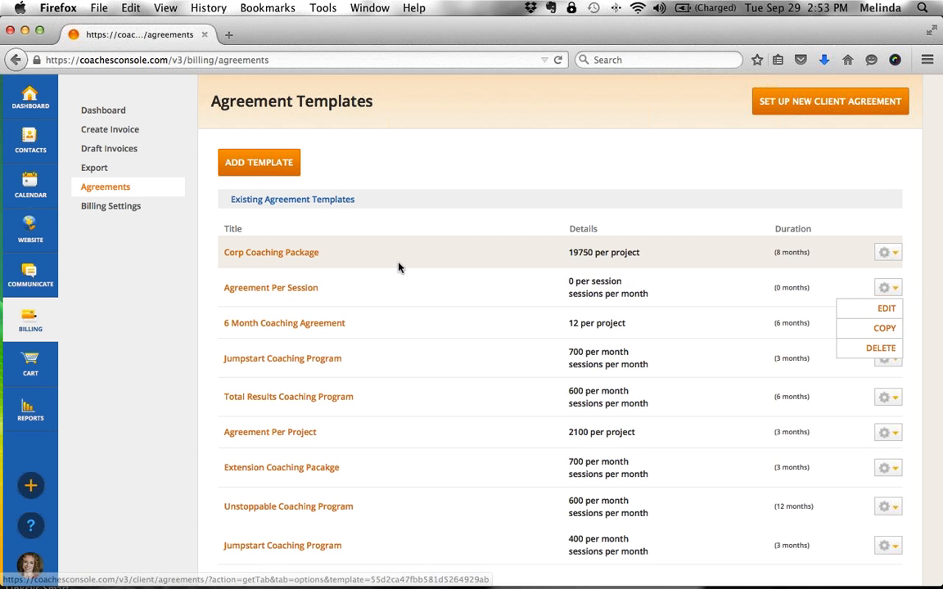
click(888, 253)
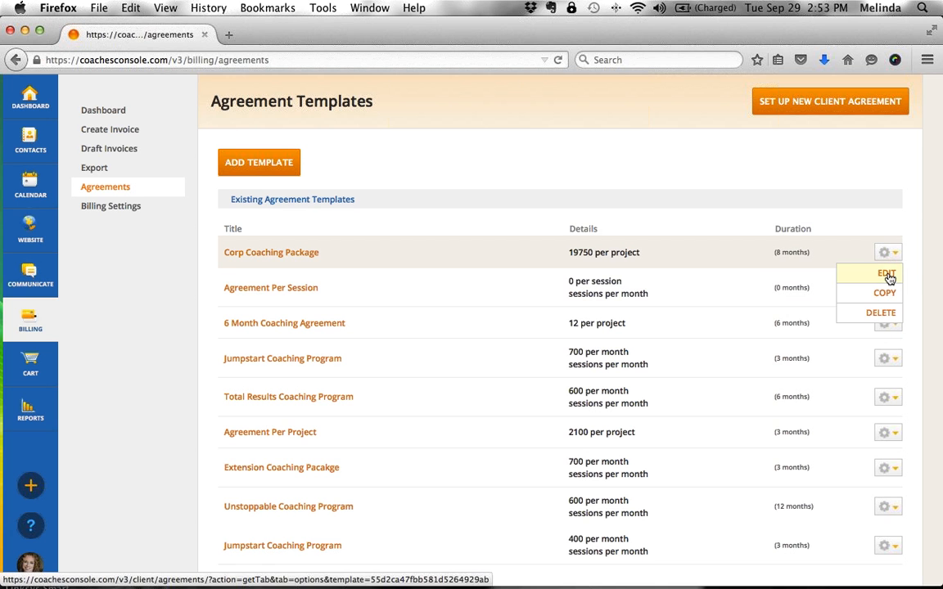
click(889, 294)
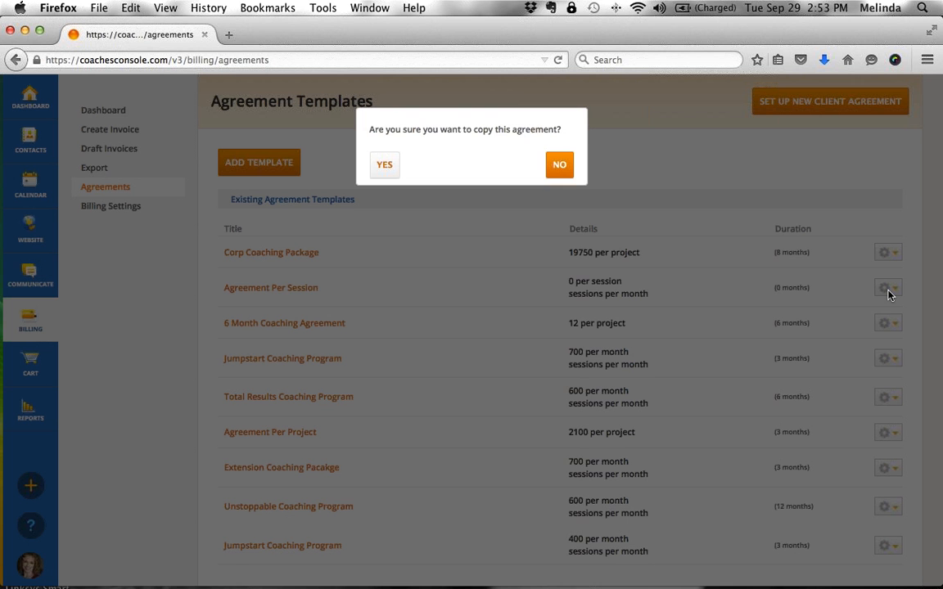
click(384, 164)
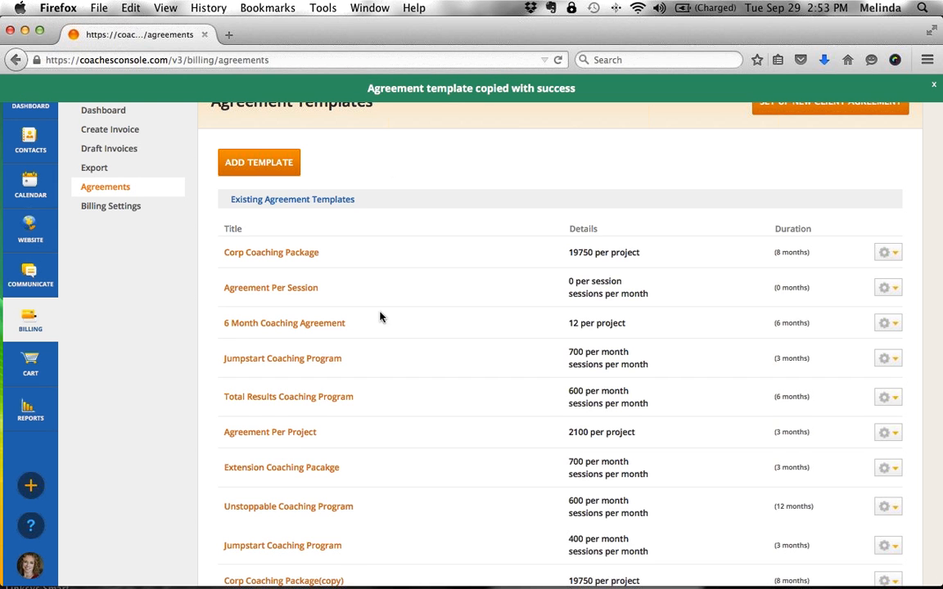
- Open the new Corp Coaching Package(copy) template in the editor
scroll(377, 343, down, 1)
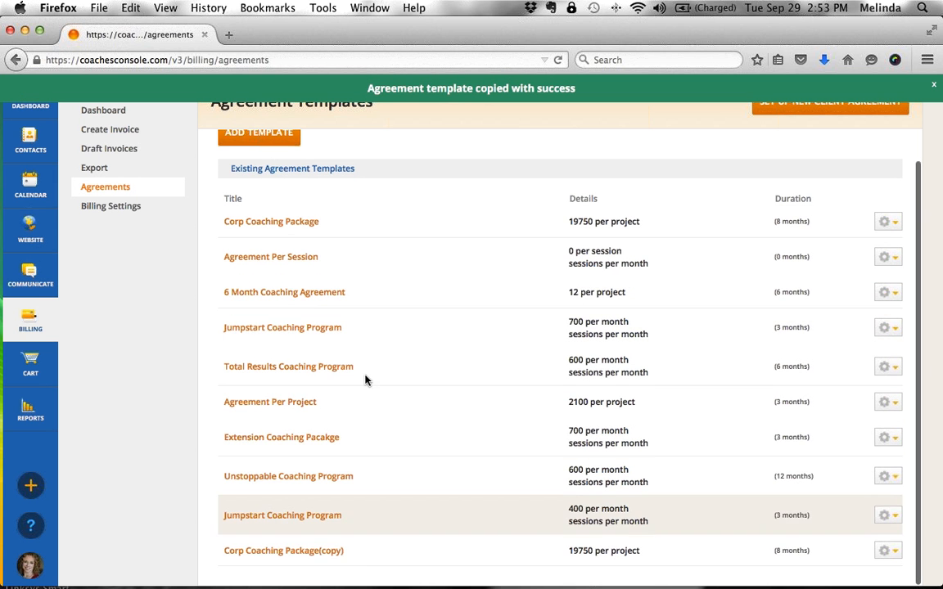
drag(352, 554, 221, 552)
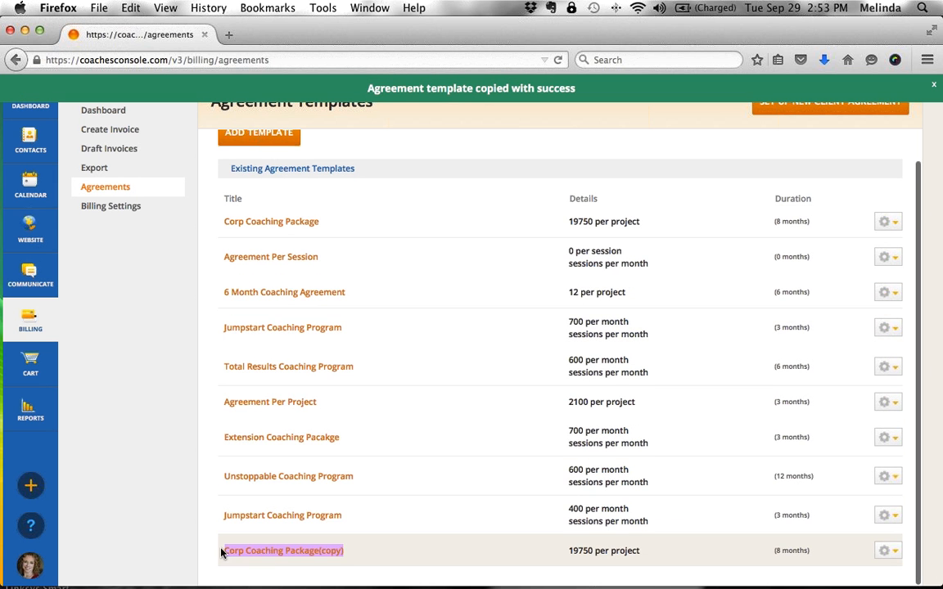
click(358, 557)
click(333, 558)
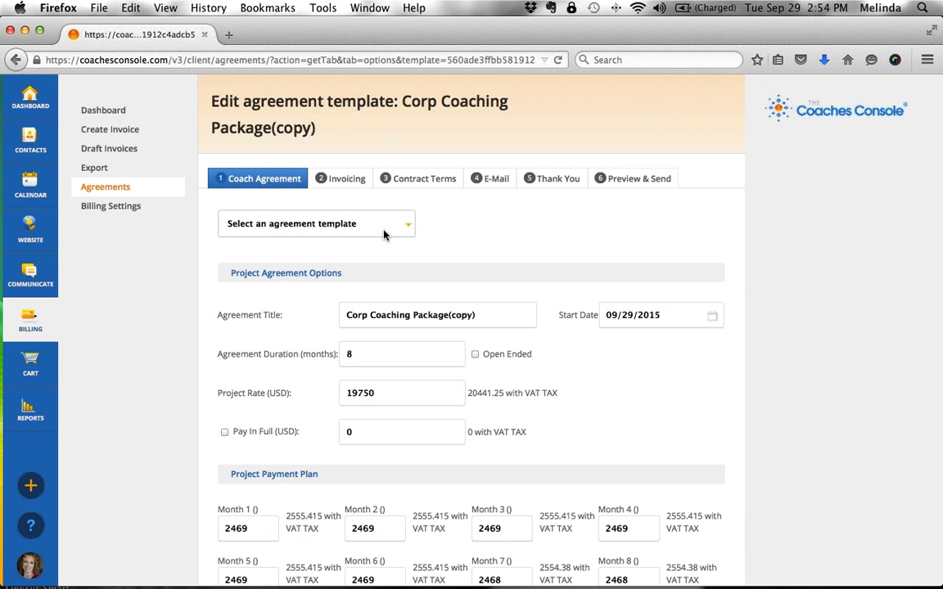
- Retitle the agreement to Corp Coaching Package_0915
click(504, 321)
key(BackSpace)
key(BackSpace)
key(BackSpace)
key(BackSpace)
key(BackSpace)
key(BackSpace)
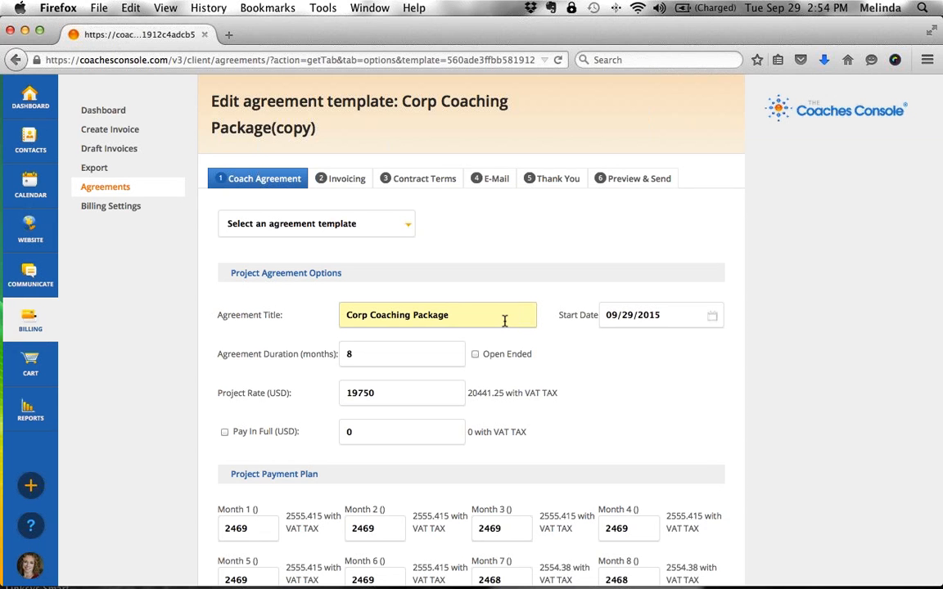
triple_click(504, 321)
click(504, 321)
text(_0915)
- Advance through the Invoicing and Contract Terms steps to the Contract E-mail step
scroll(680, 385, down, 2)
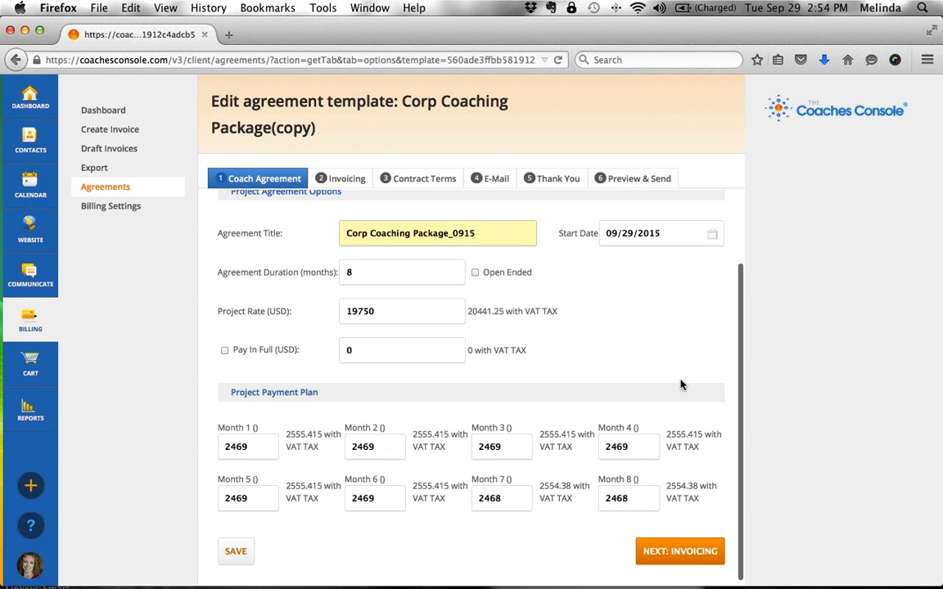
click(680, 547)
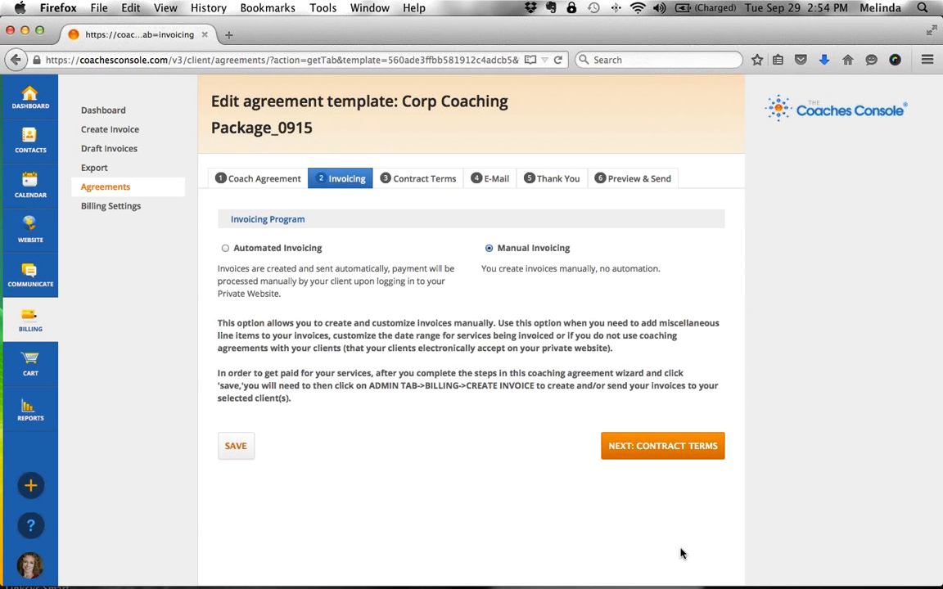
click(661, 452)
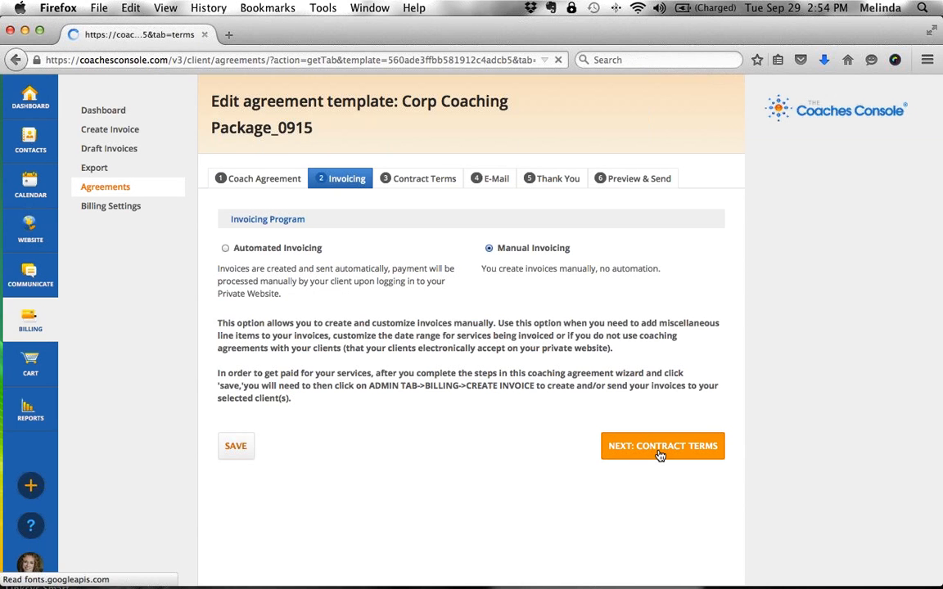
scroll(659, 453, down, 1)
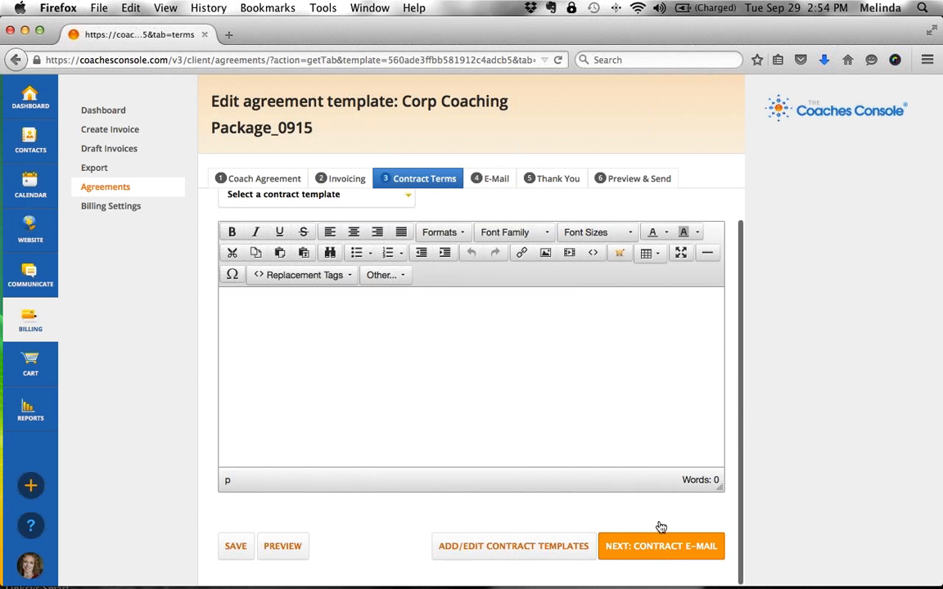
click(661, 547)
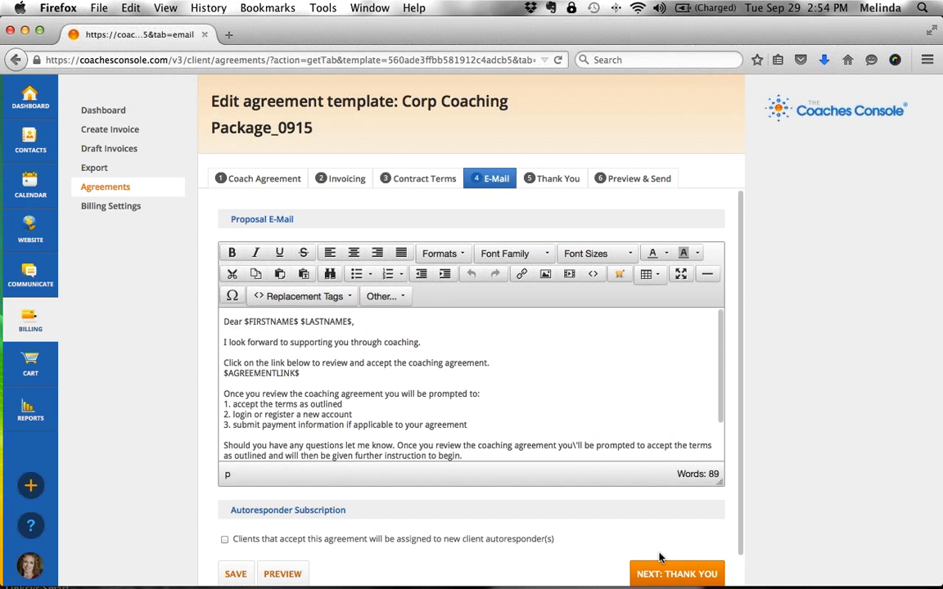
scroll(662, 561, down, 1)
- Continue from the E-Mail tab to the empty Thank You page step
click(661, 562)
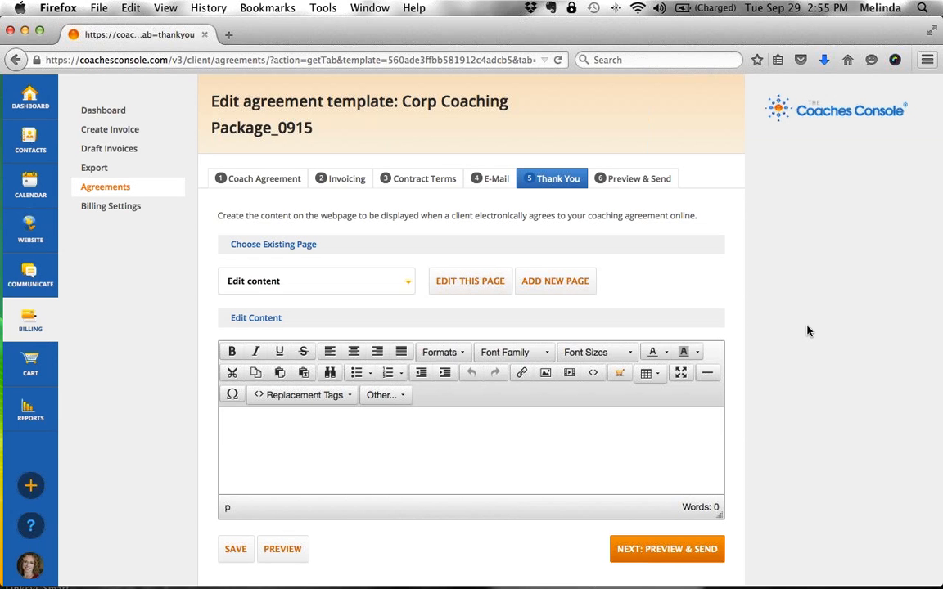
- Set invoicing to Automated with Bill in advance of delivering services ticked
click(347, 182)
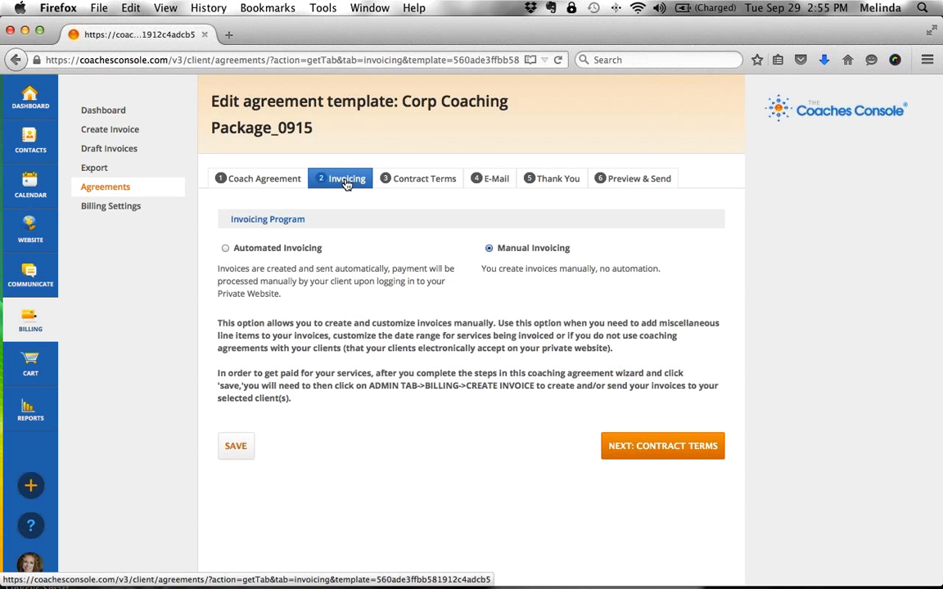
click(226, 249)
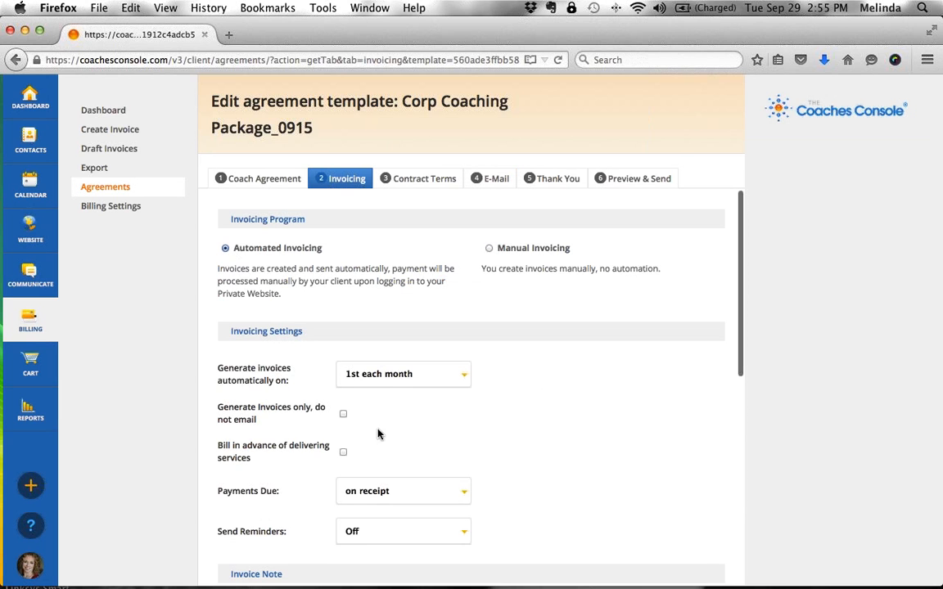
scroll(294, 438, down, 1)
drag(281, 451, 216, 435)
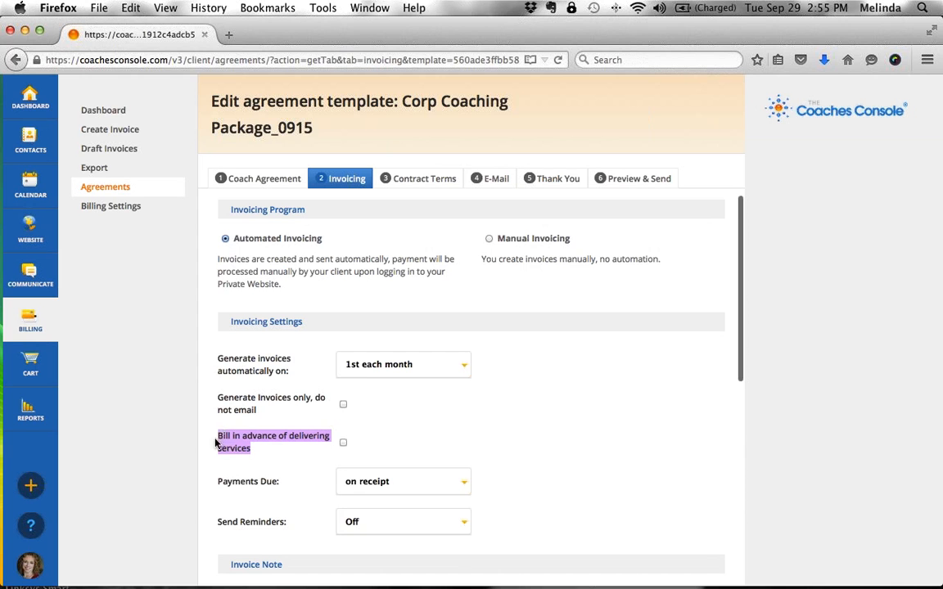
click(343, 443)
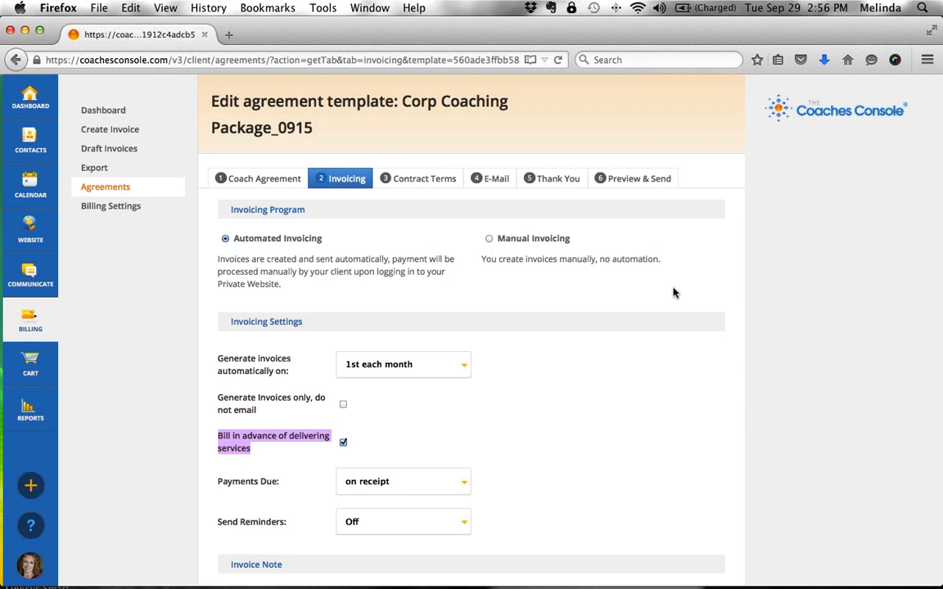
click(129, 189)
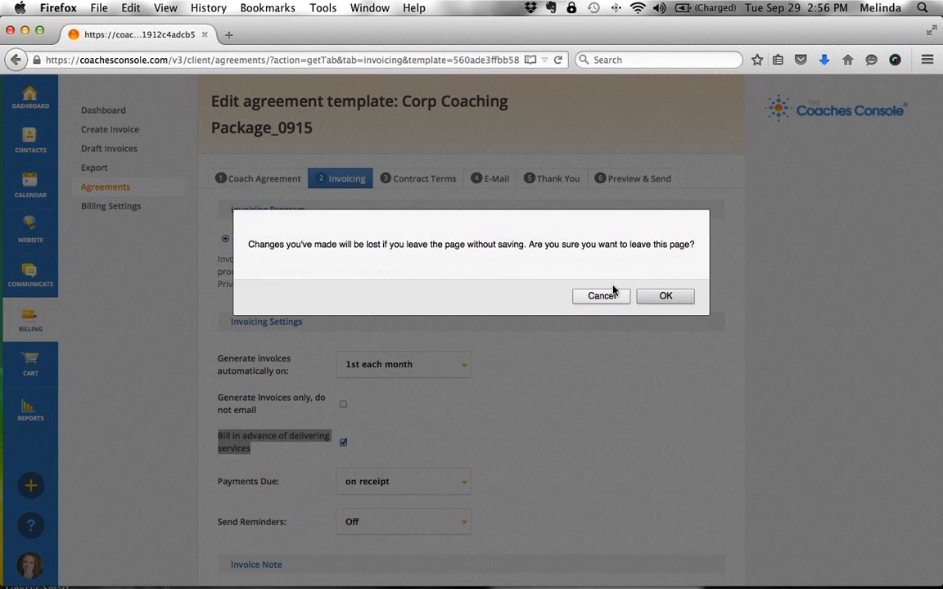
- Confirm leaving without saving and scan the templates list for Corp Coaching Package_0915
click(665, 297)
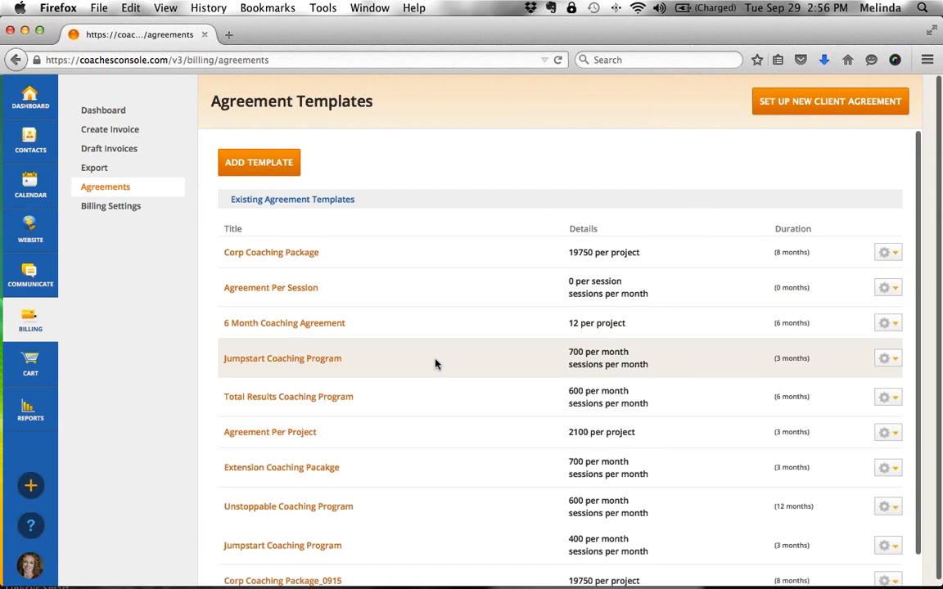
scroll(436, 364, down, 1)
scroll(435, 364, up, 1)
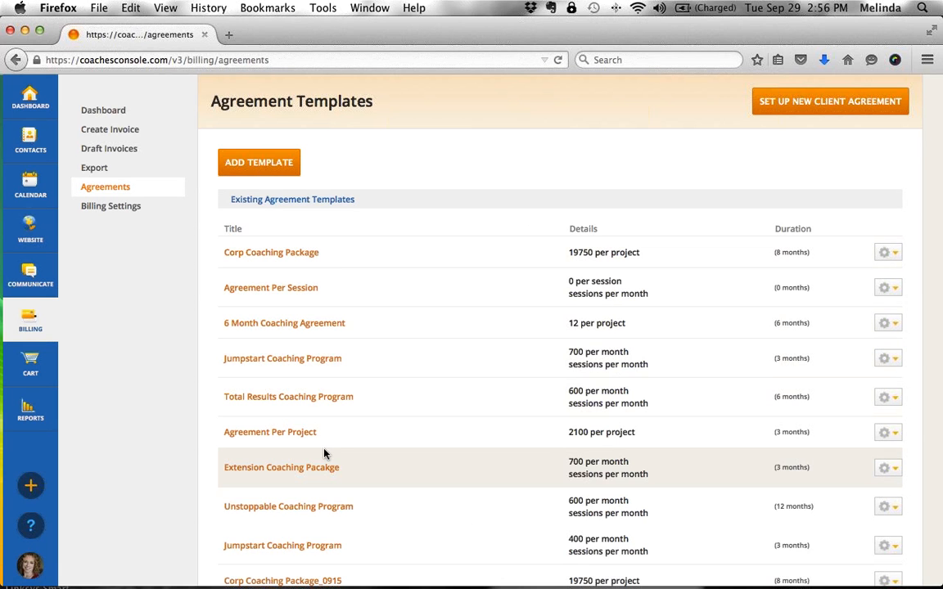
scroll(324, 453, down, 2)
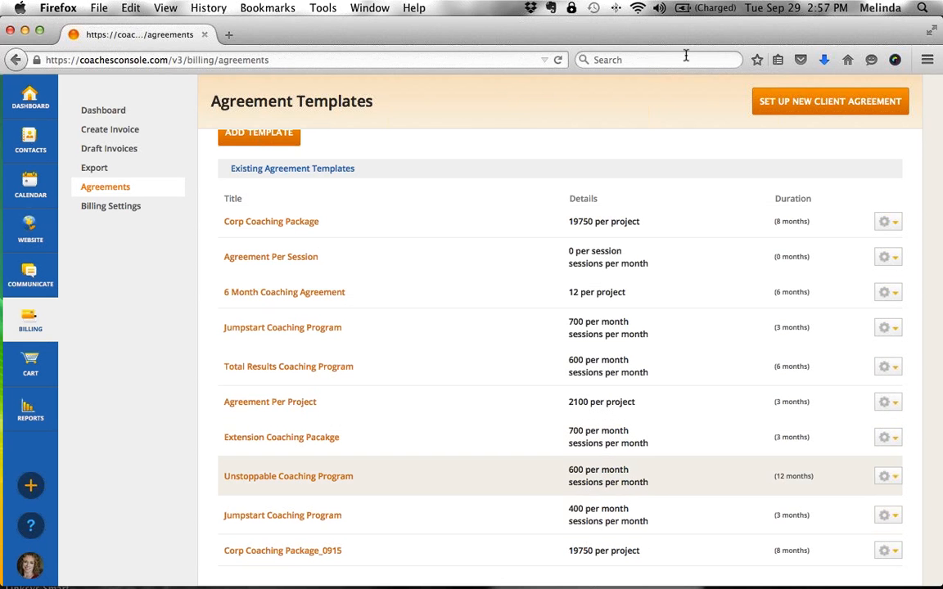
- Prefix the Unstoppable Coaching Program template title with 'ARCHIVE-' and save the template
click(897, 477)
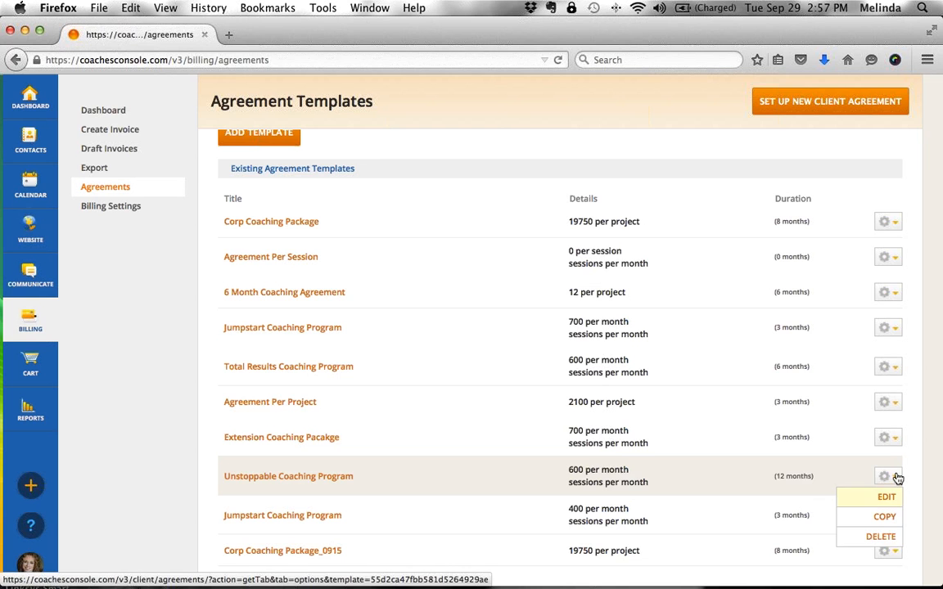
click(883, 497)
click(347, 316)
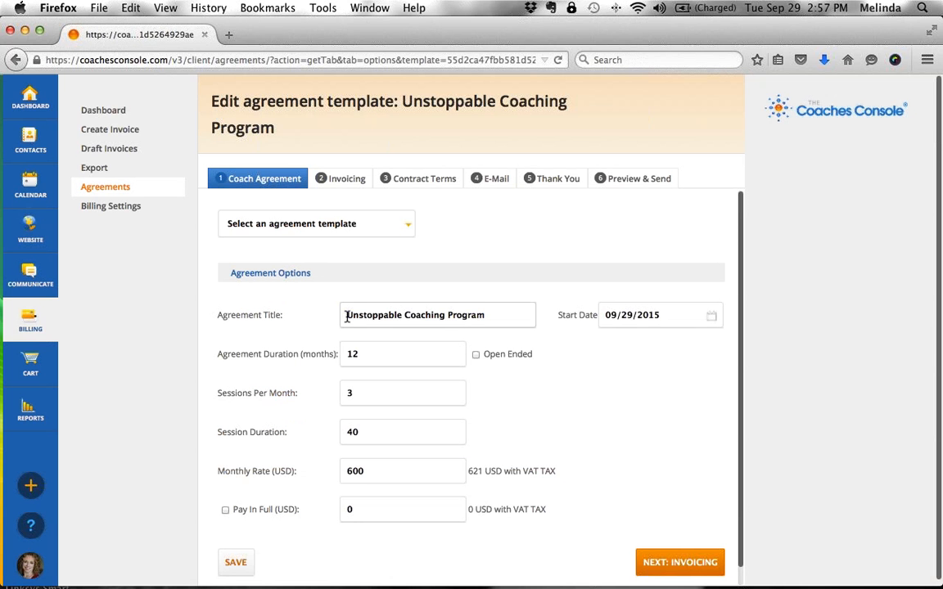
text(ARCHIVE)
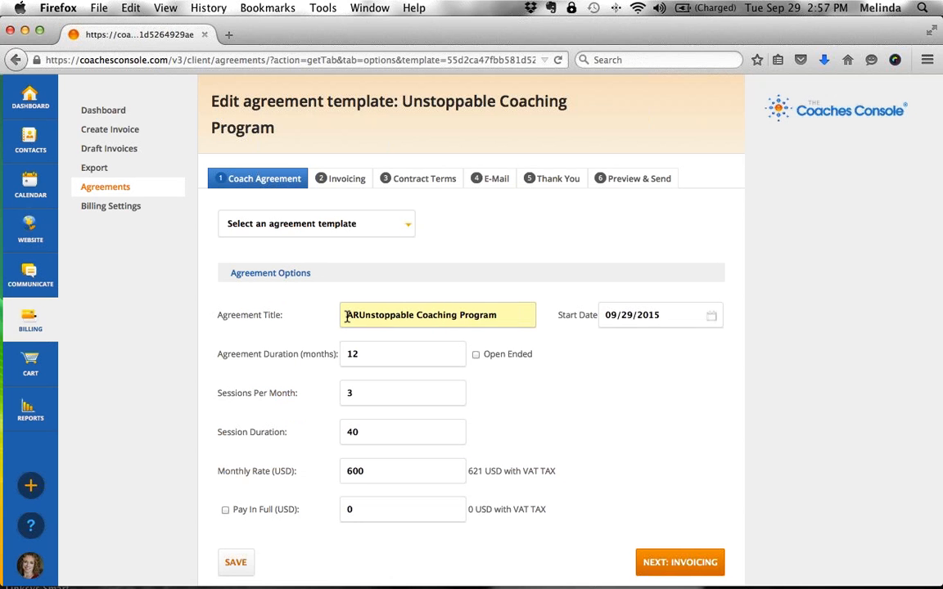
text(-)
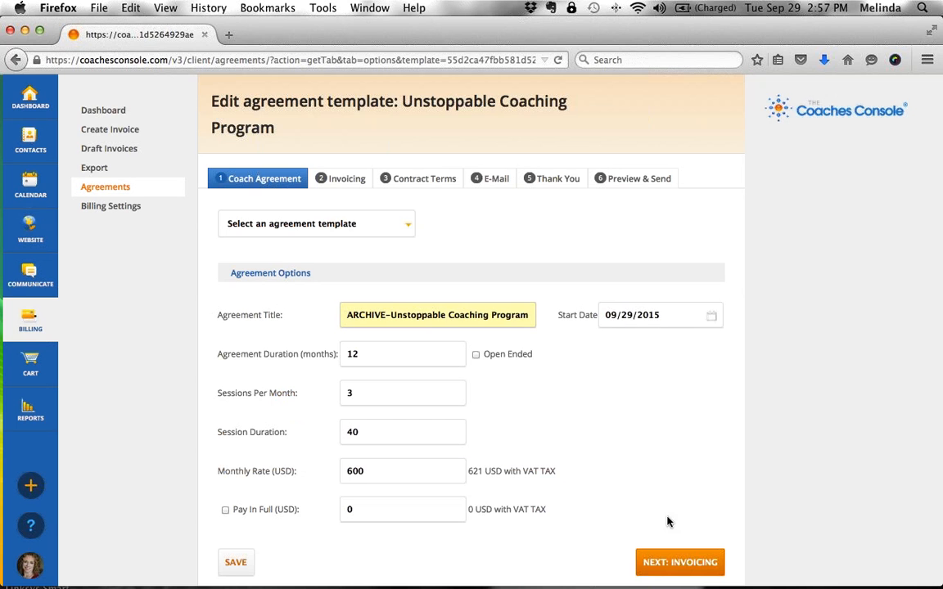
click(678, 563)
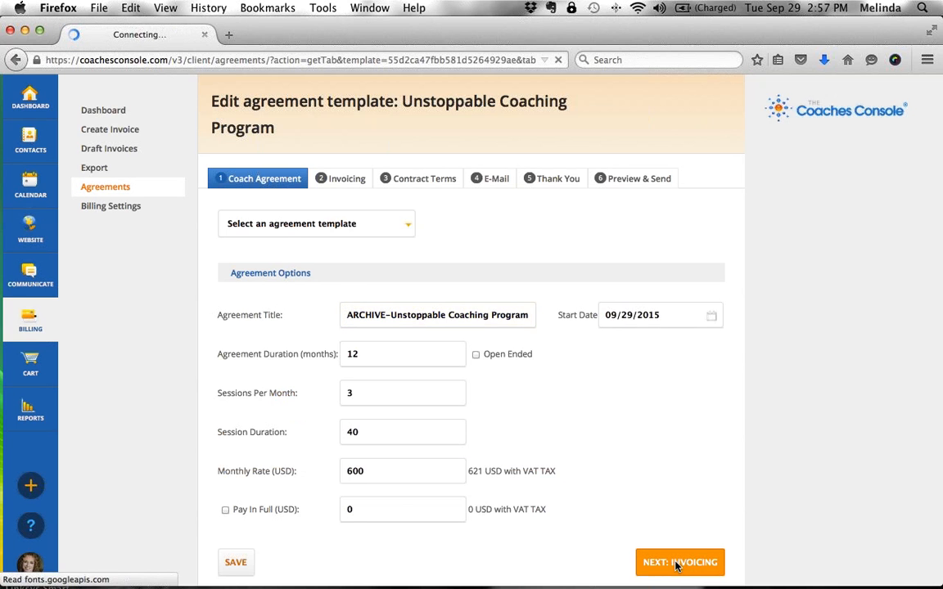
scroll(415, 455, down, 3)
scroll(415, 454, down, 10)
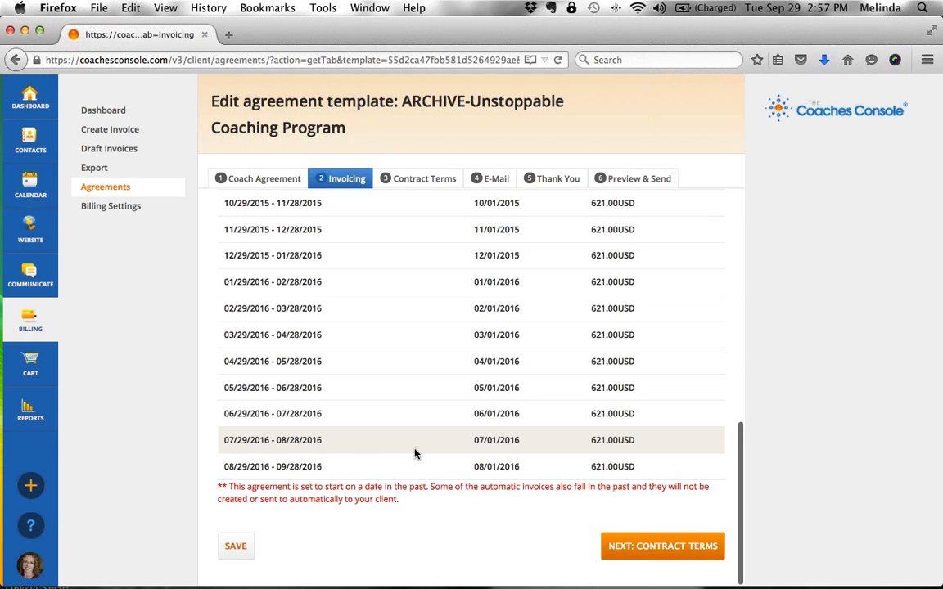
click(237, 546)
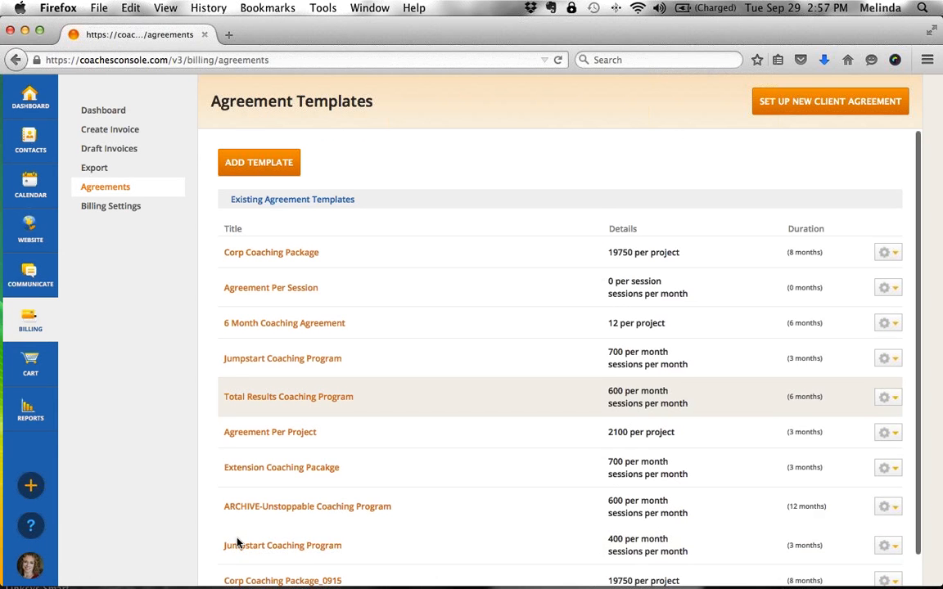
- Open the Cart Products page listing the existing products, from Courage, Risks and Rewards to BOOK ABC
scroll(236, 543, down, 1)
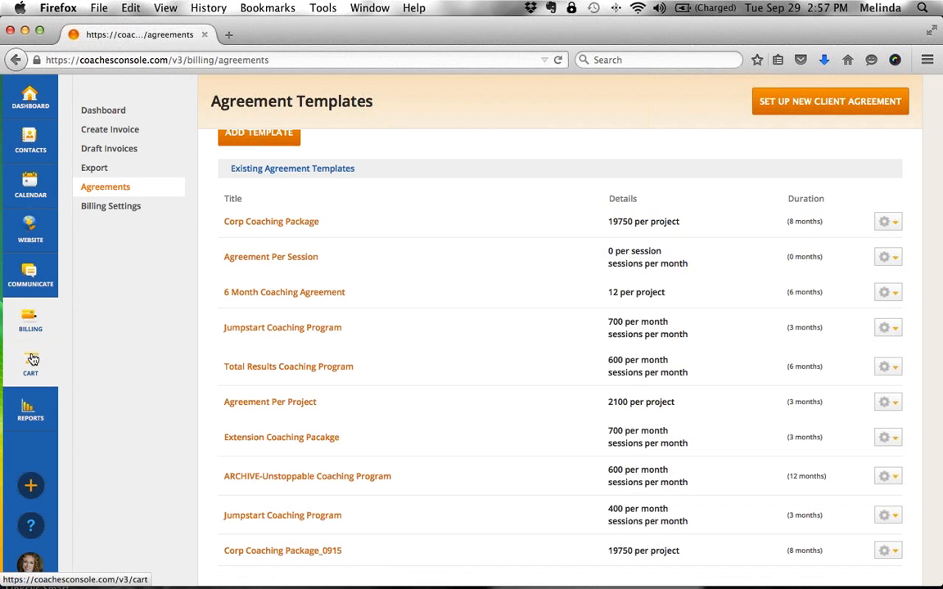
mouse_move(31, 358)
click(93, 116)
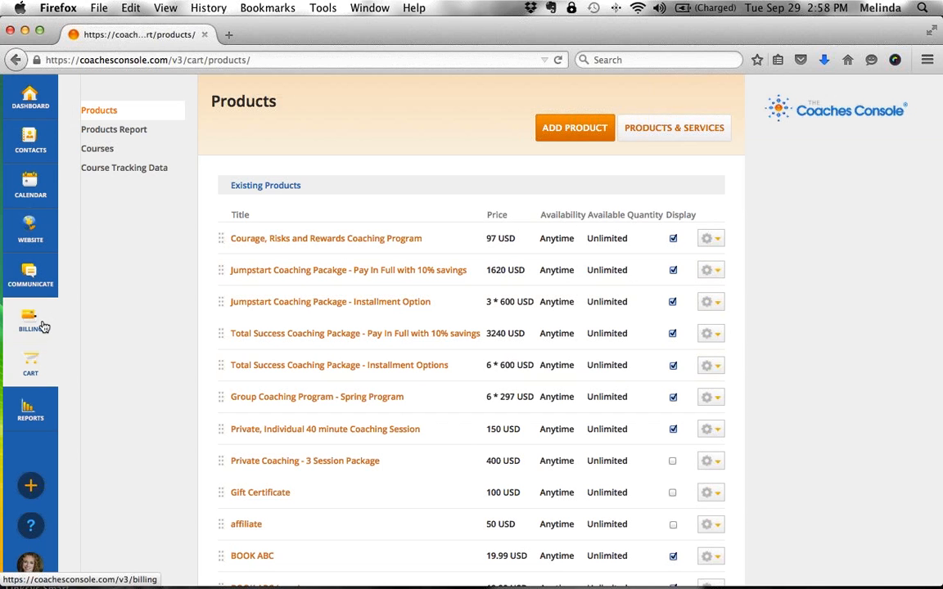
- Review the PayPal, DirectPay and Authorize gateways in Billing Settings, then return to the Dashboard
mouse_move(46, 324)
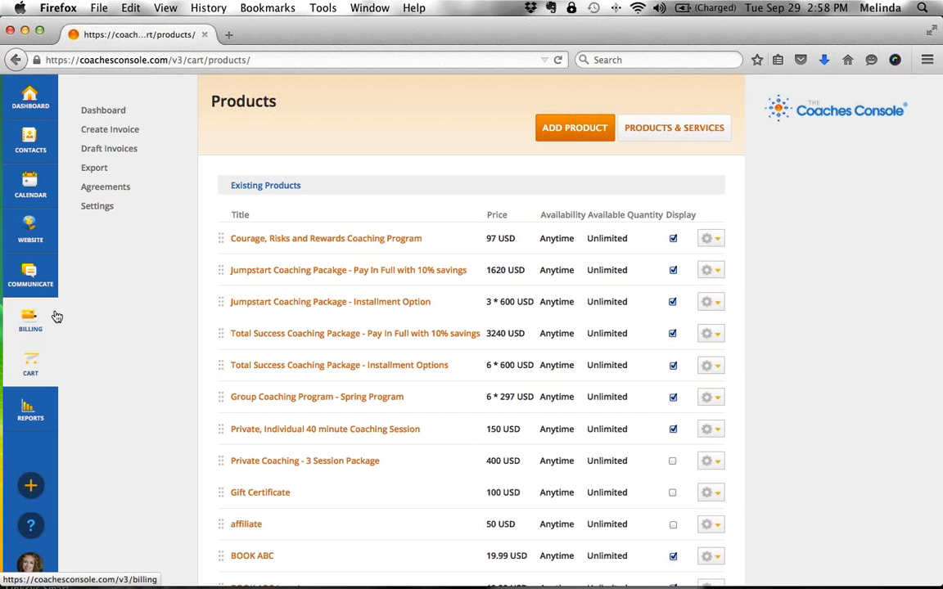
click(104, 207)
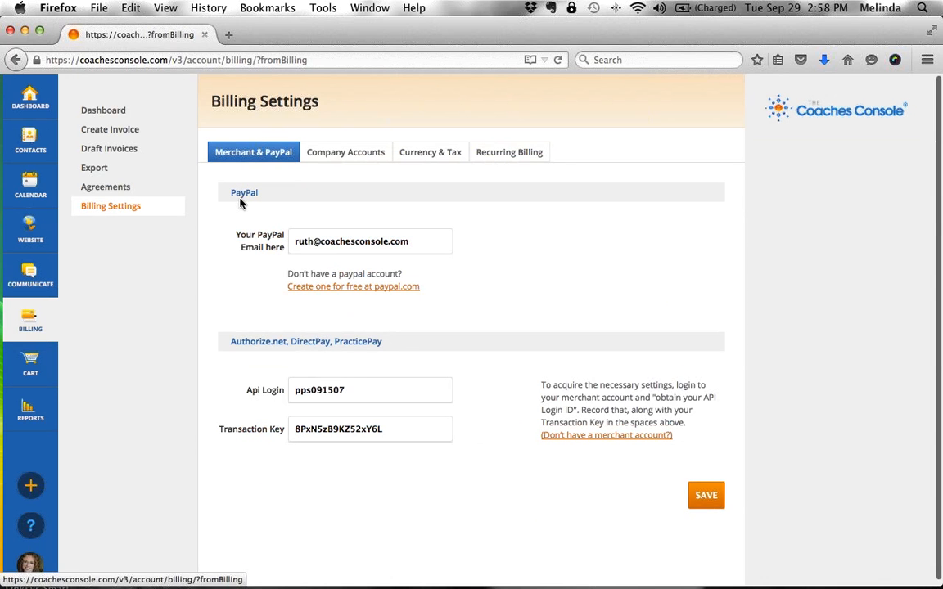
double_click(239, 196)
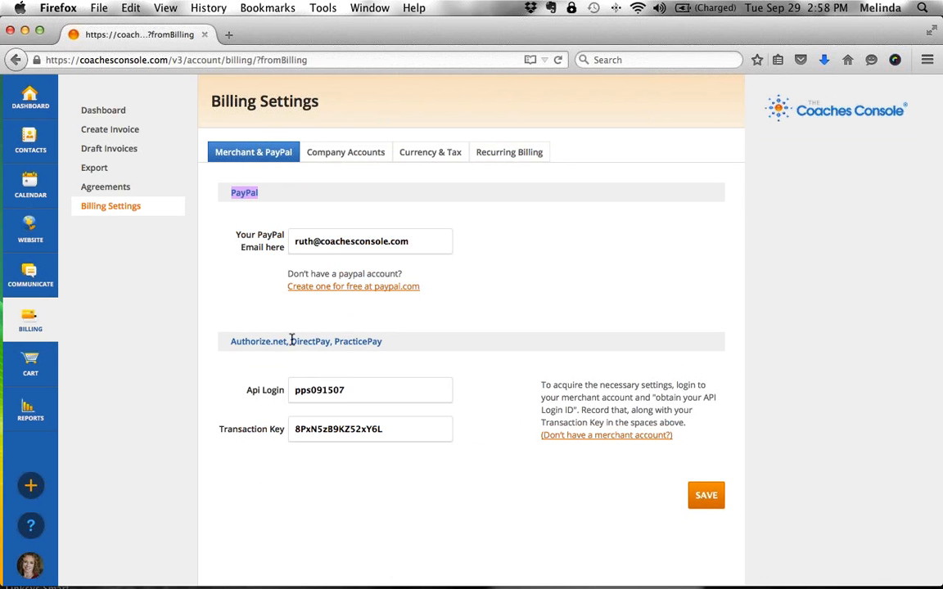
double_click(307, 341)
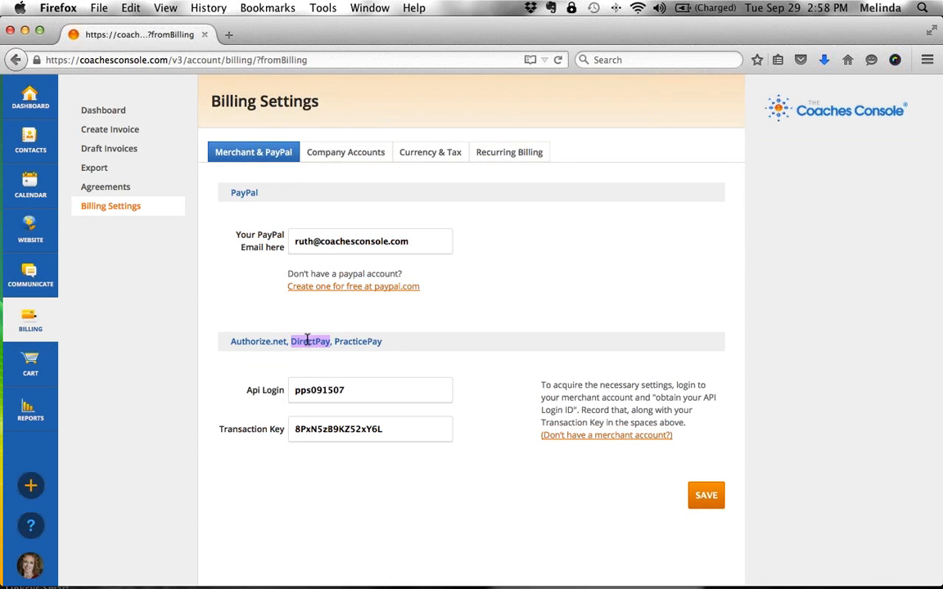
click(250, 340)
double_click(250, 340)
click(403, 313)
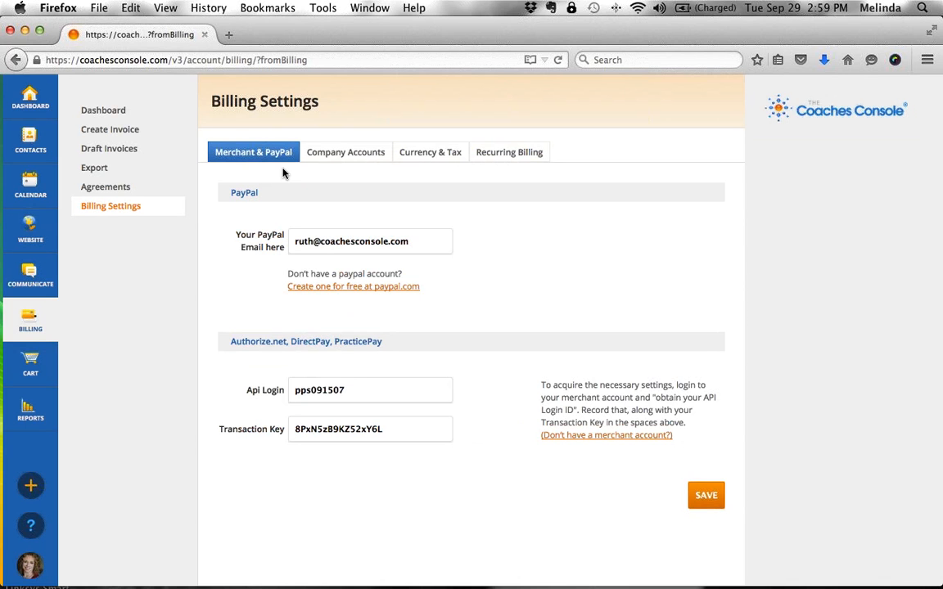
click(21, 99)
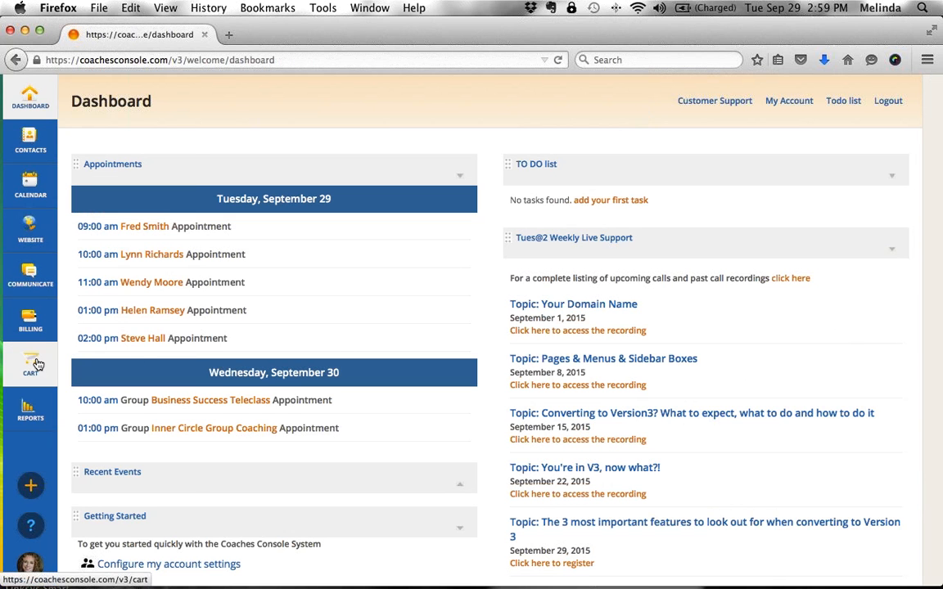
- Open the Cart Products page showing the Jumpstart Coaching Package products
mouse_move(36, 363)
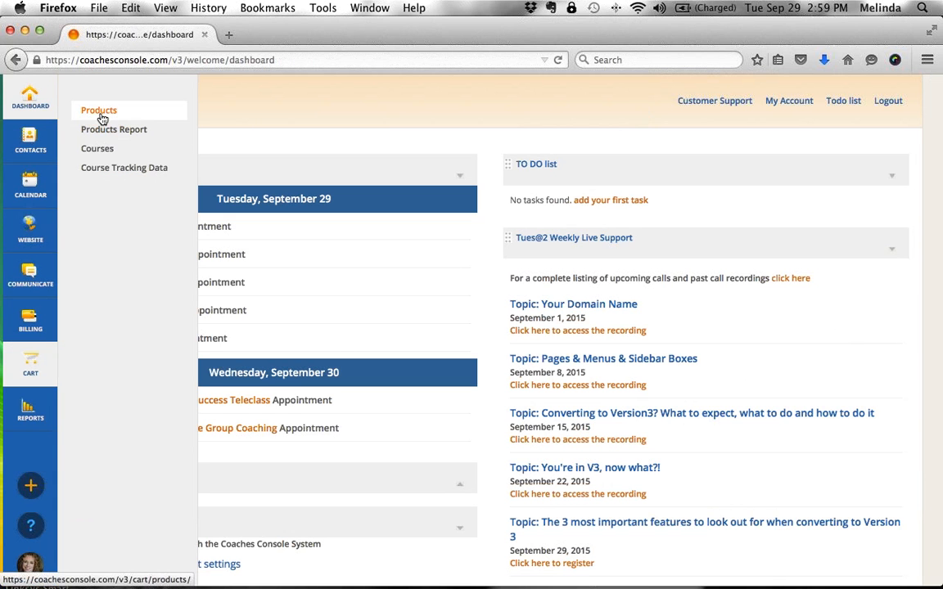
click(99, 113)
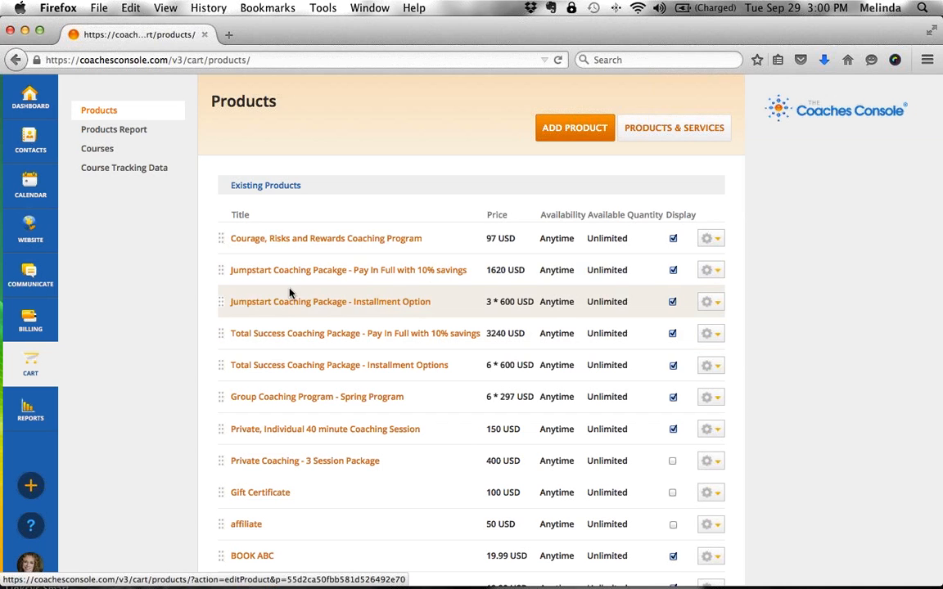
- Open the Jumpstart Pay In Full with 10% savings product (1620 USD) and select within its name
click(243, 276)
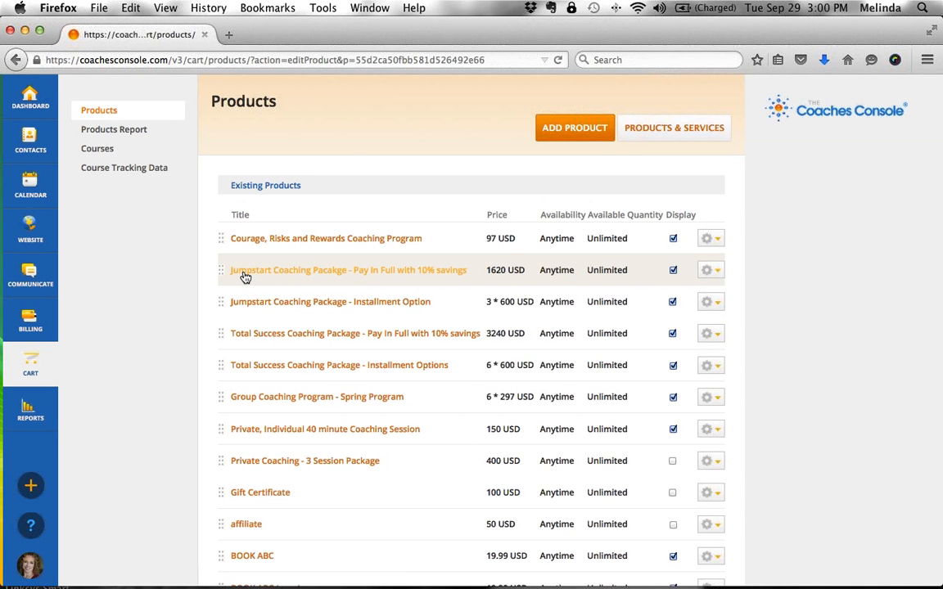
triple_click(225, 240)
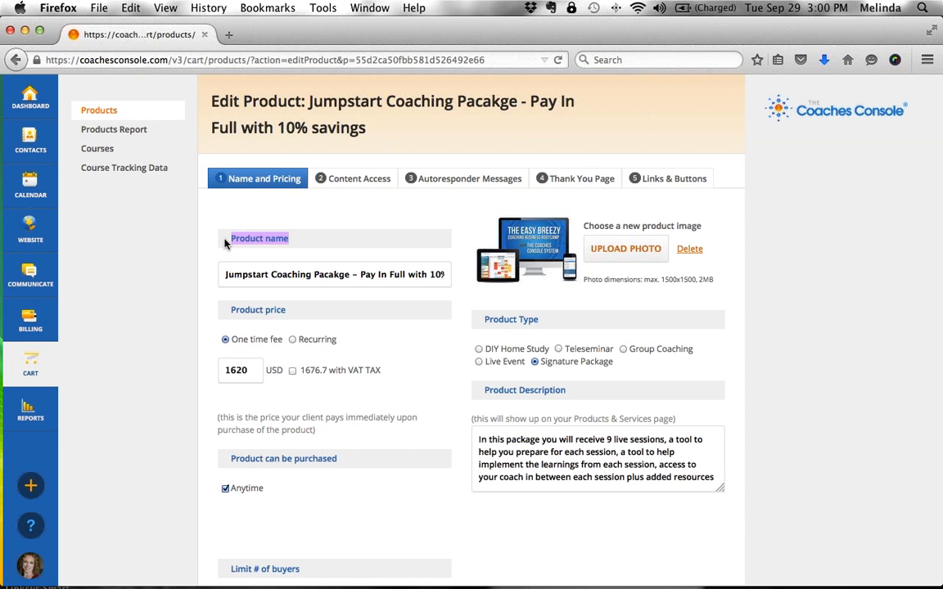
triple_click(341, 284)
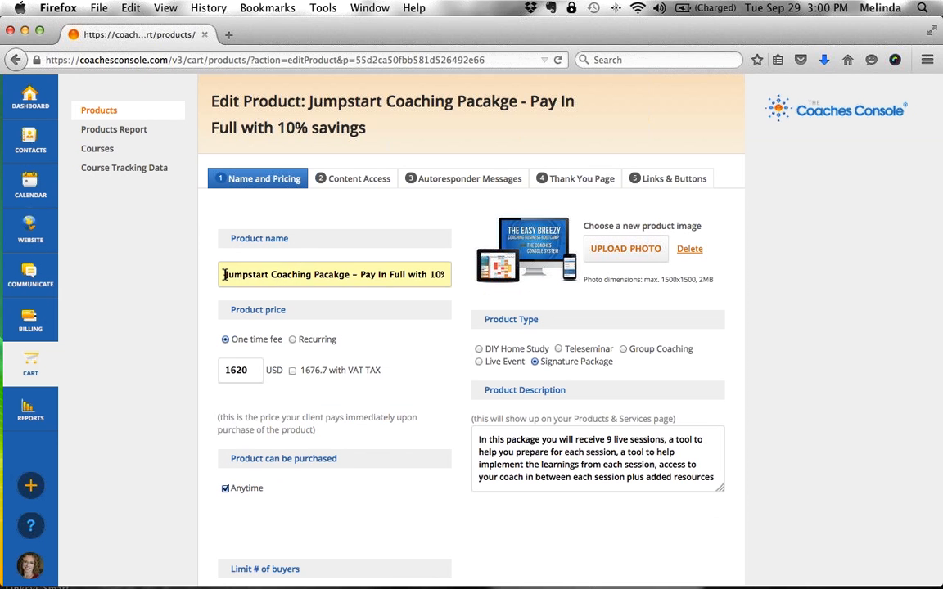
drag(341, 283, 460, 270)
click(359, 276)
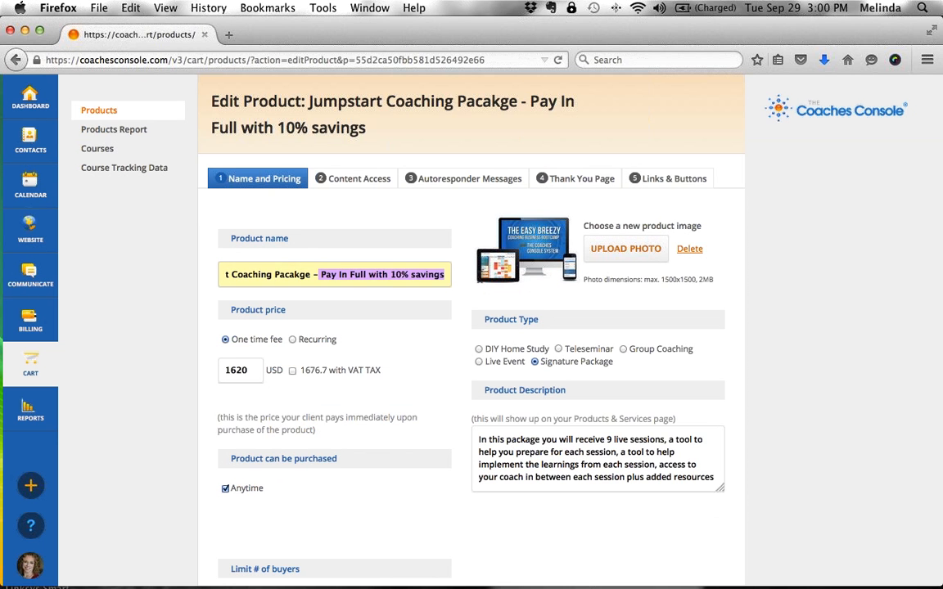
click(411, 275)
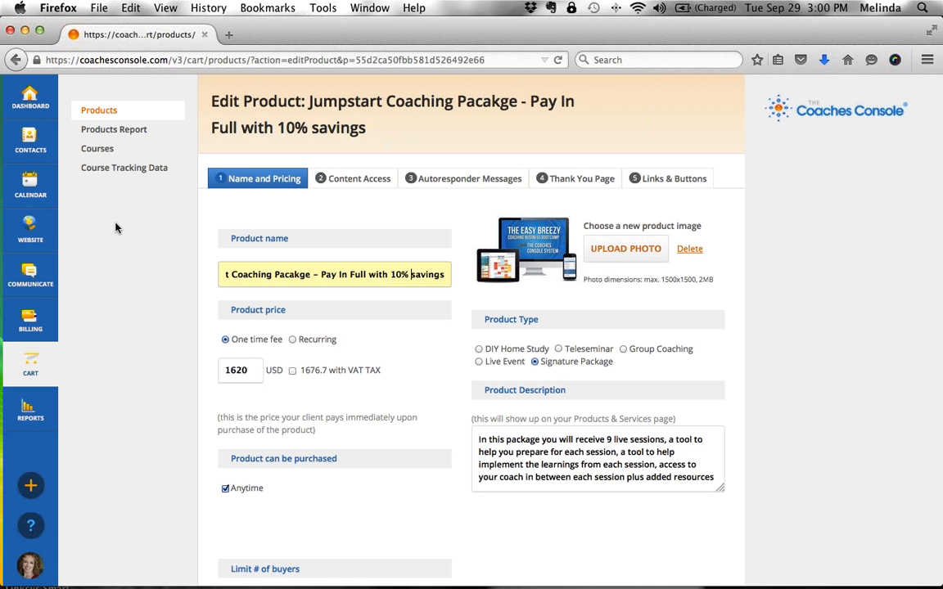
- Return to the Dashboard, then go to My Account's Profile Settings
click(37, 99)
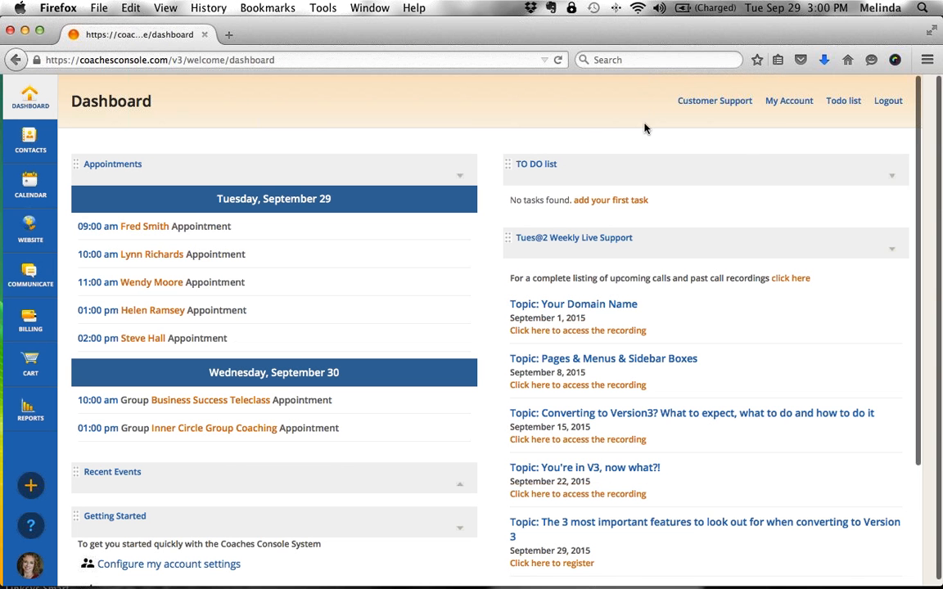
click(785, 101)
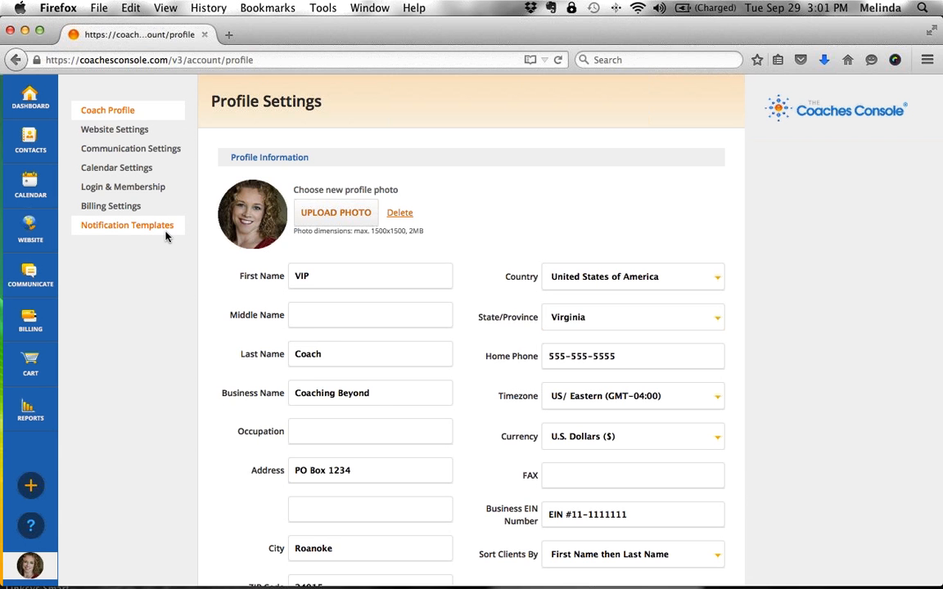
- Switch the Notification Templates page to the Appointment Reminder template
click(153, 231)
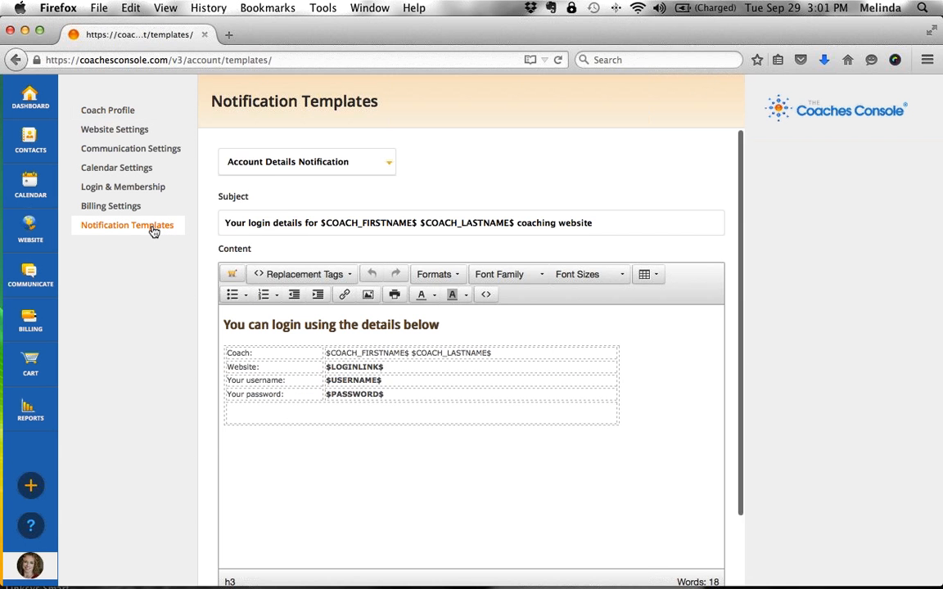
click(281, 170)
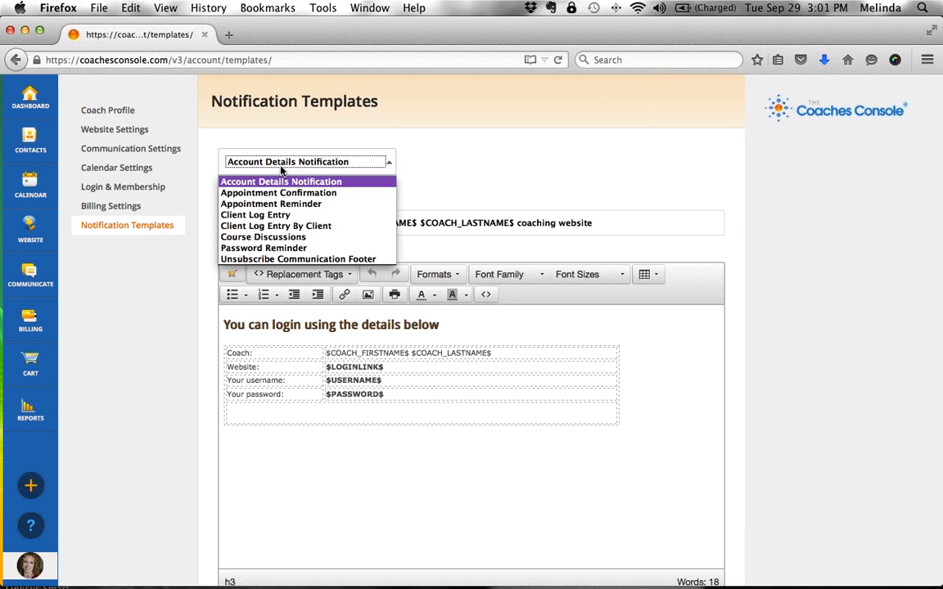
click(243, 205)
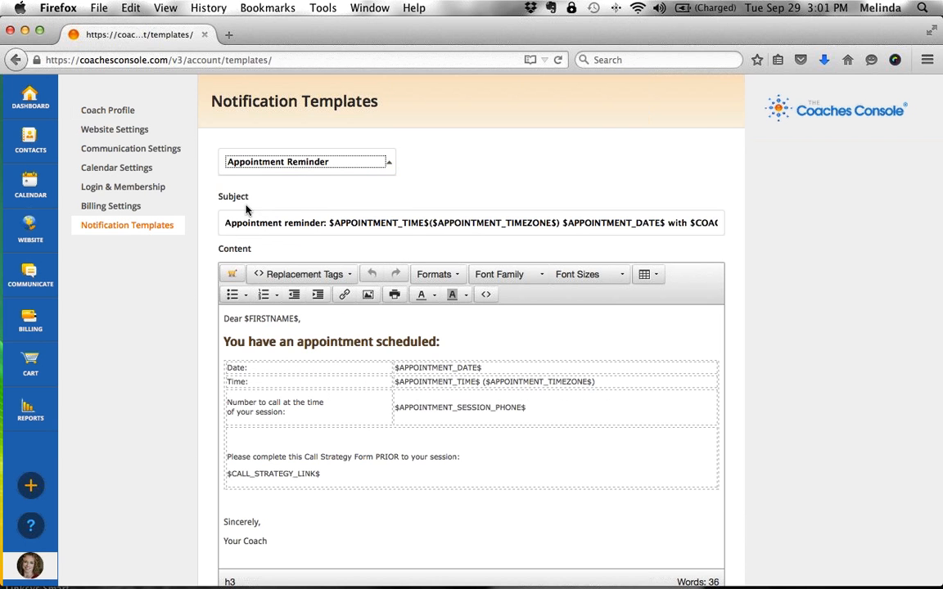
- Replace the phone row's placeholder with the $APPOINTMENT_SESSION_PHONE$ tag from Replacement Tags
click(264, 411)
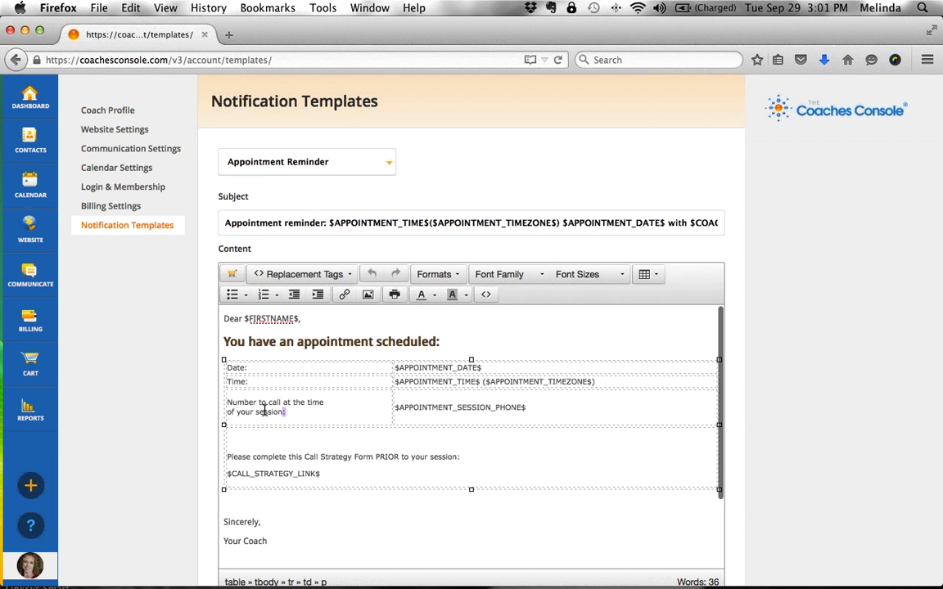
drag(265, 411, 227, 400)
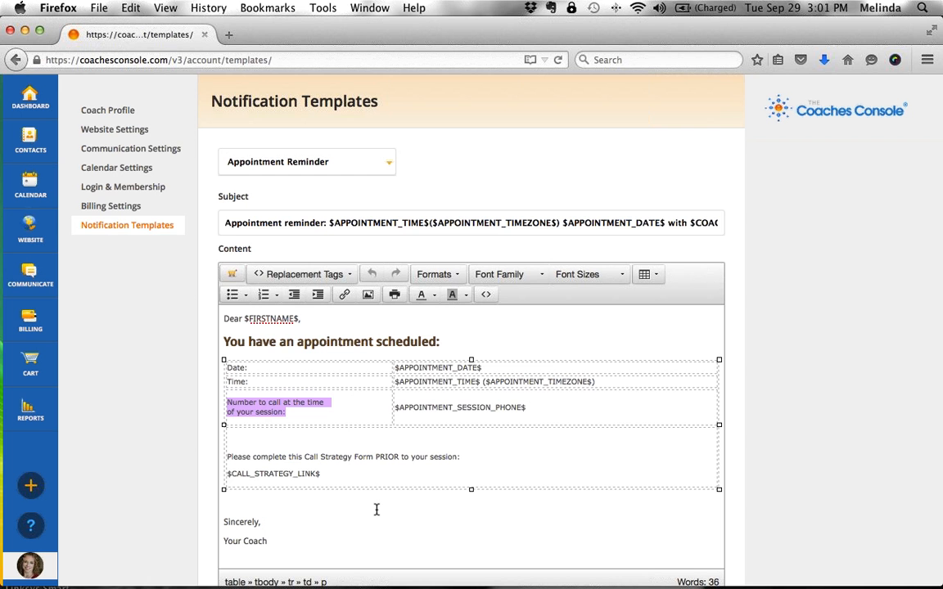
click(285, 413)
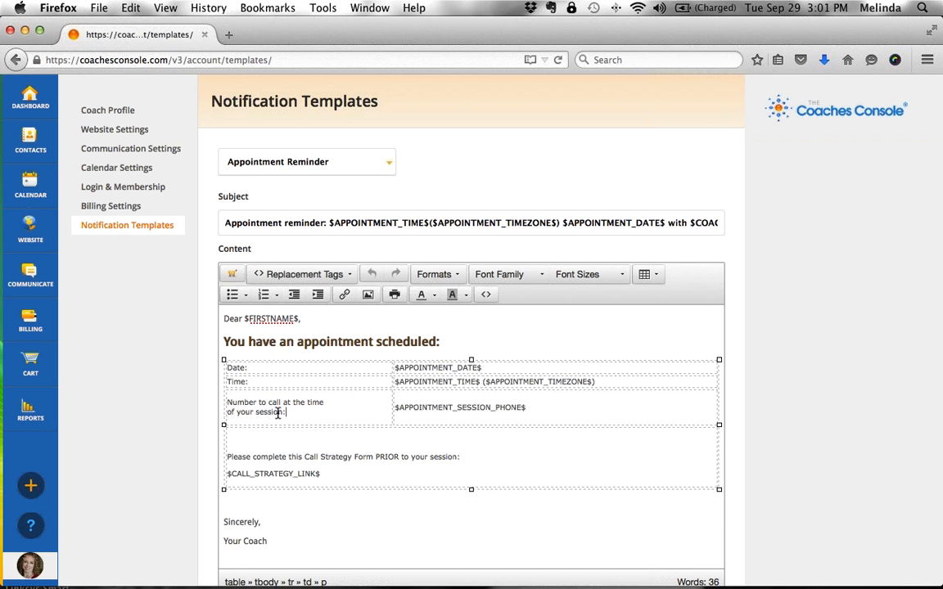
drag(279, 414, 228, 401)
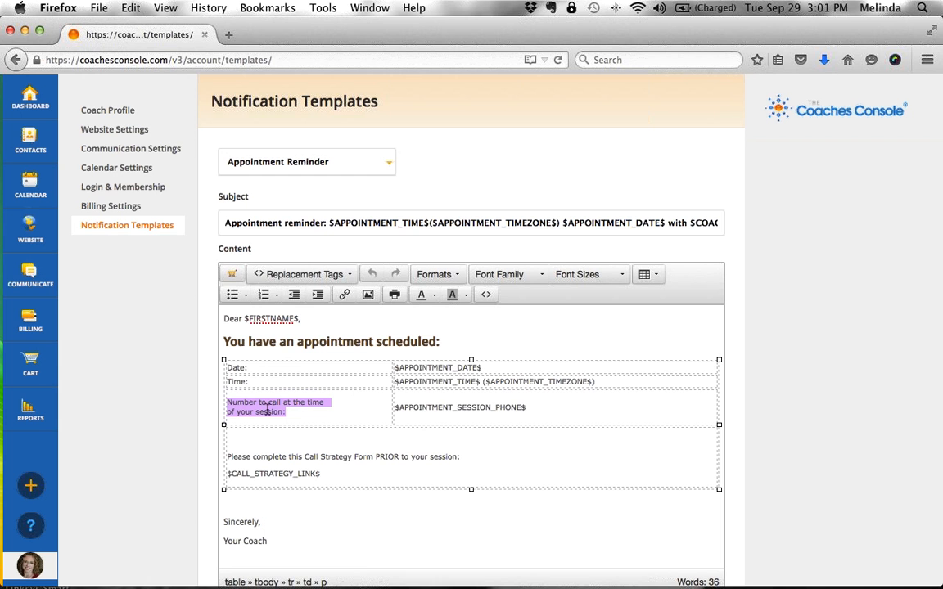
click(302, 411)
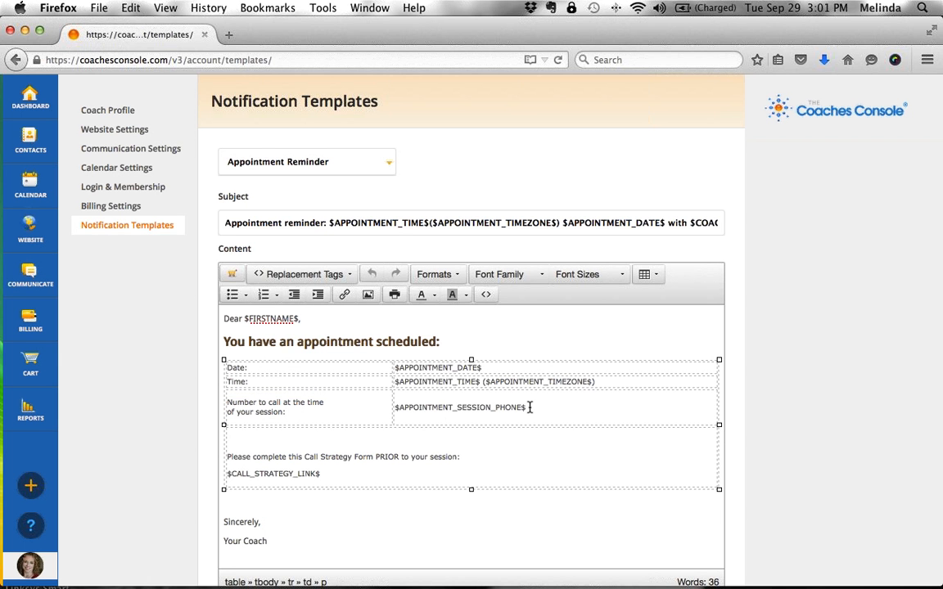
drag(528, 407, 393, 407)
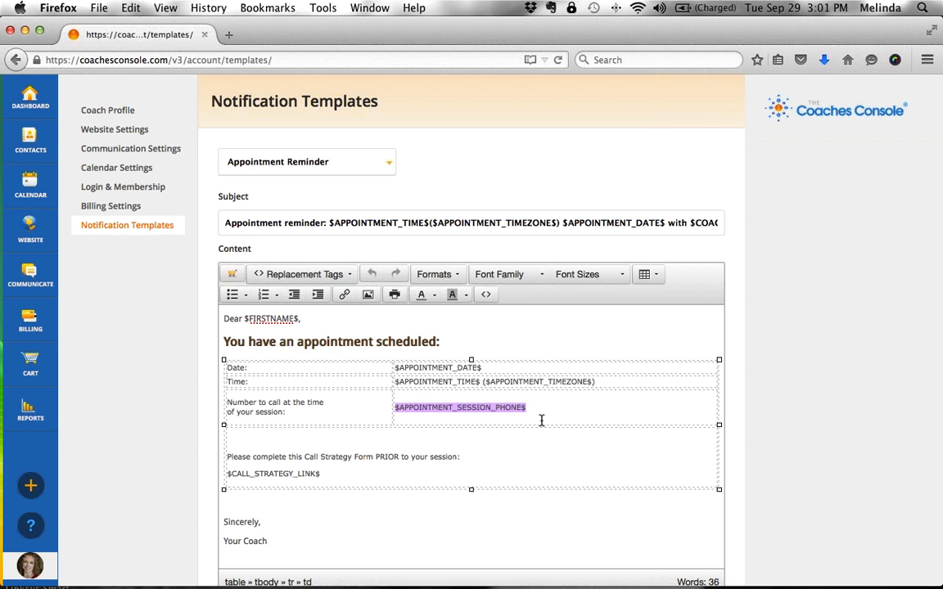
click(311, 274)
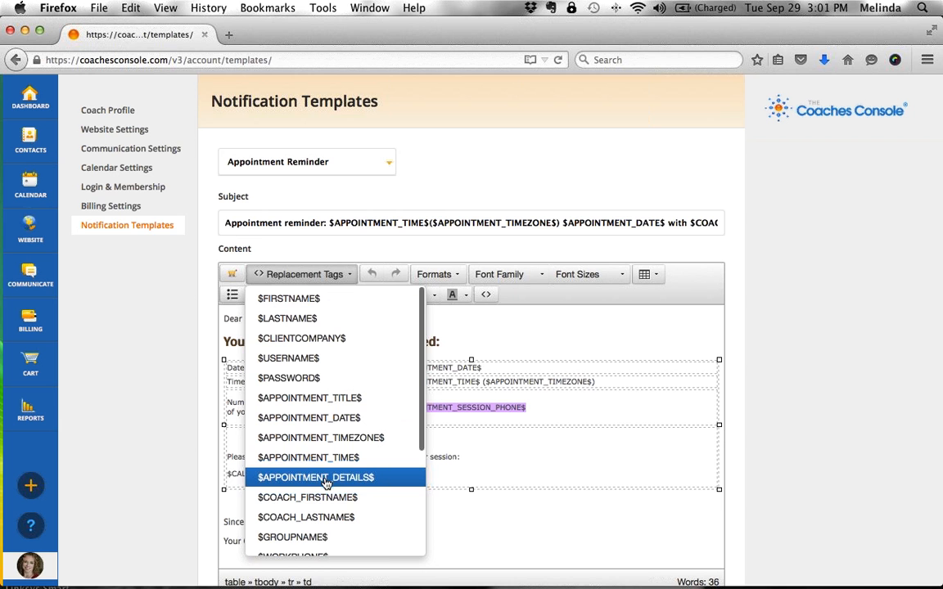
scroll(327, 464, down, 3)
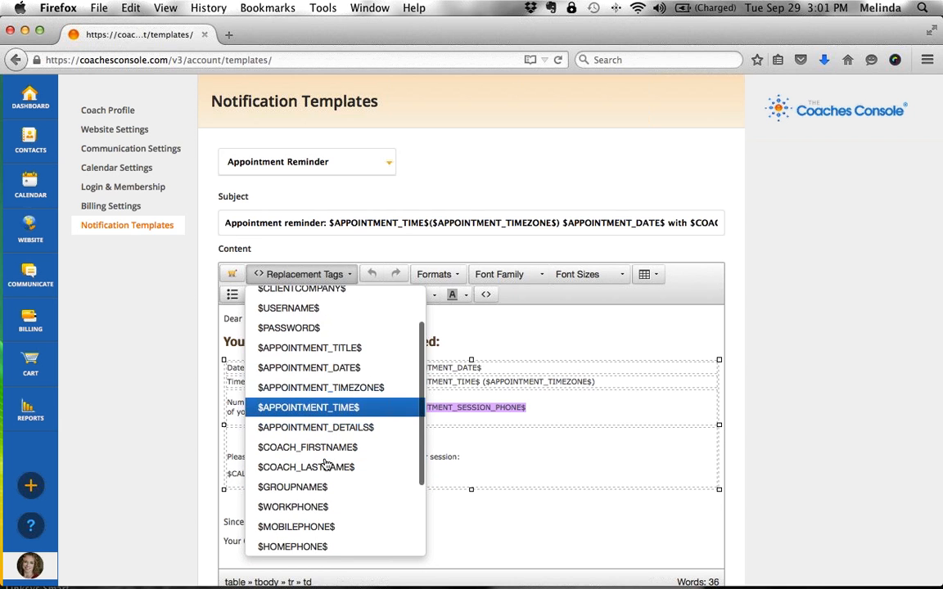
scroll(328, 463, down, 2)
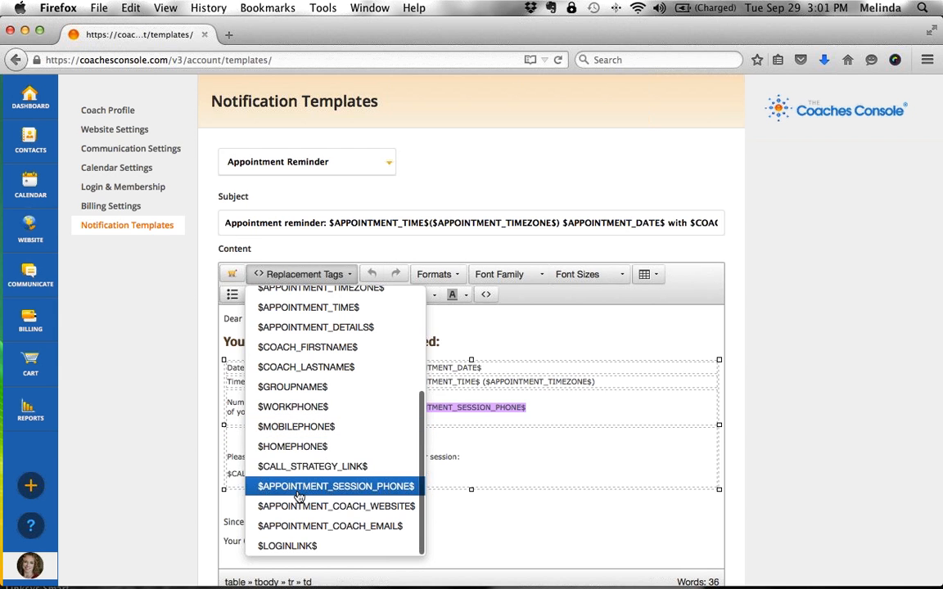
click(358, 486)
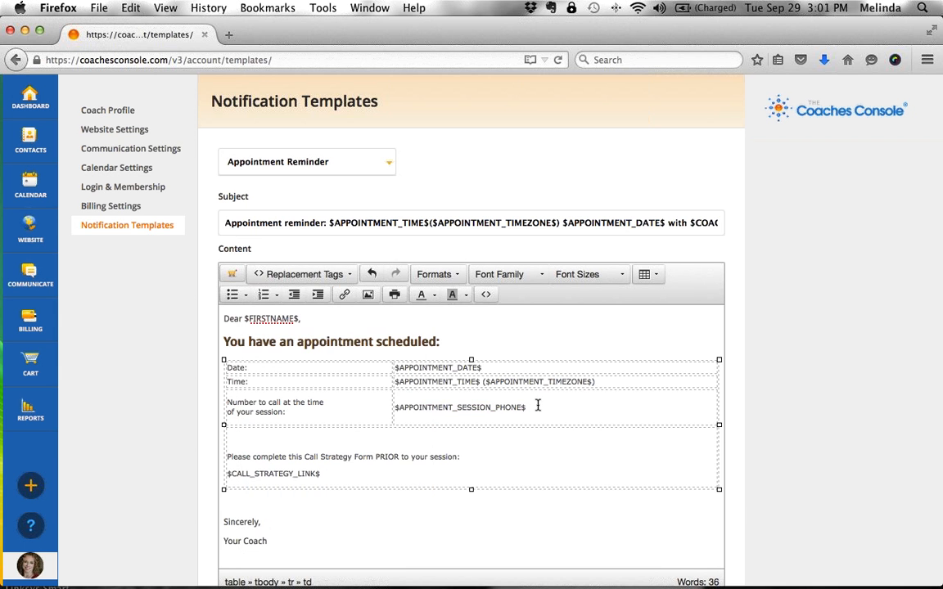
- Select the phone row's label text in the reminder table
click(427, 404)
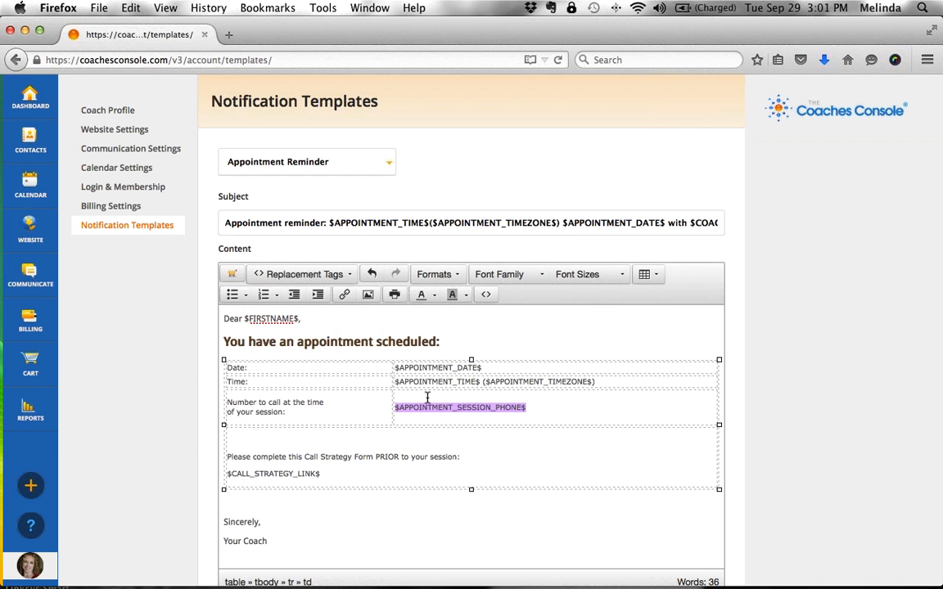
click(547, 406)
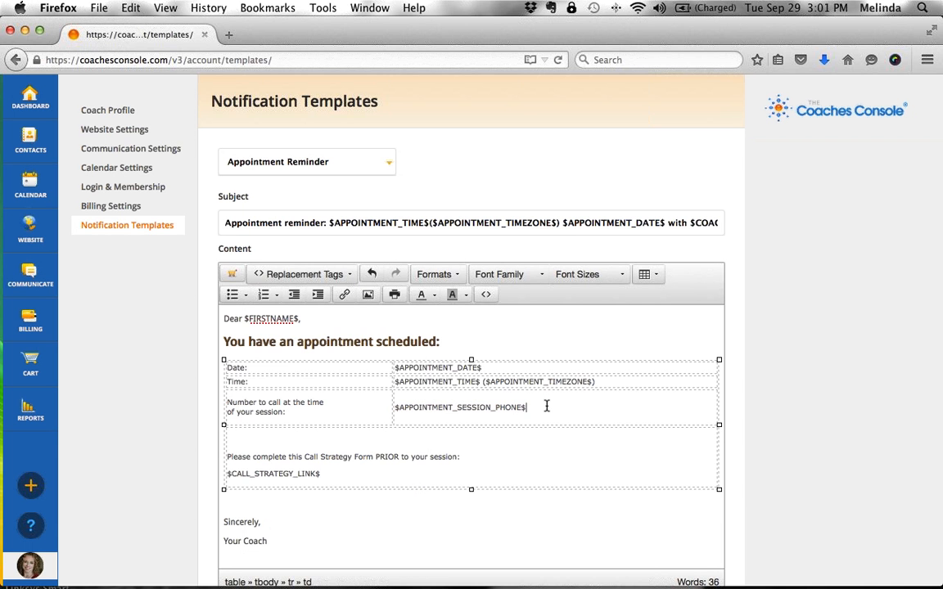
click(291, 412)
triple_click(274, 409)
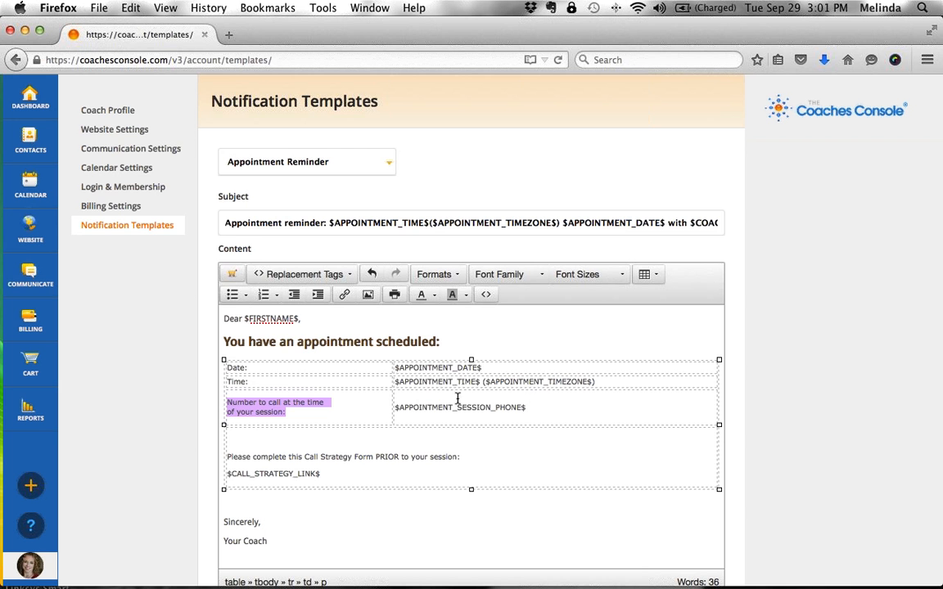
drag(539, 405, 393, 411)
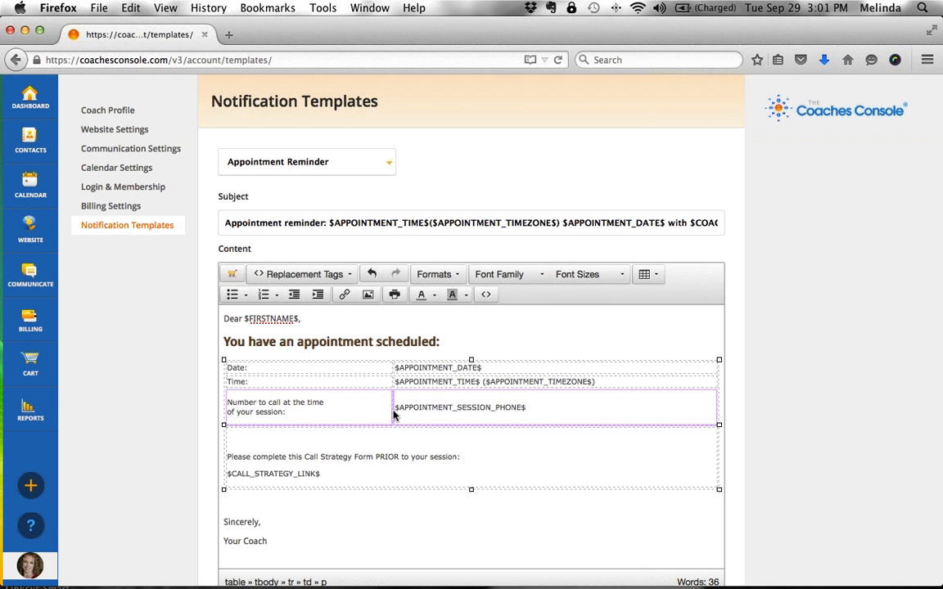
click(394, 410)
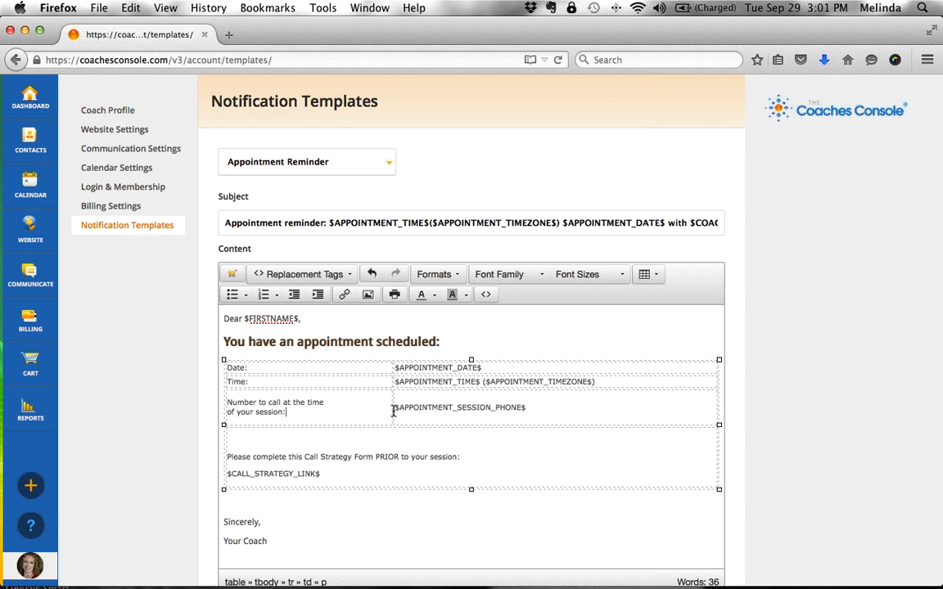
drag(305, 410, 221, 407)
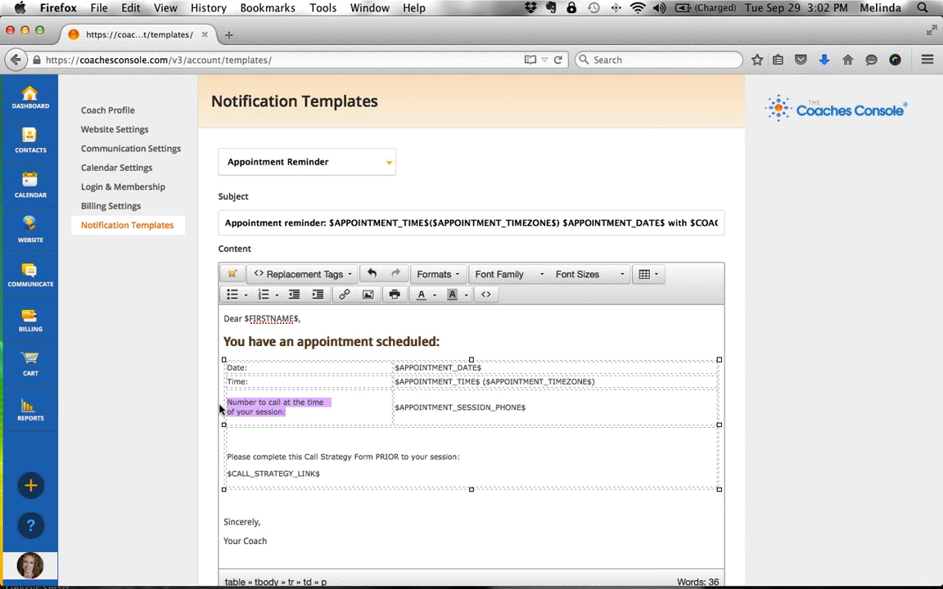
- Relabel the row 'At the time of your session:' and replace the phone tag with 'Your coach will contact you at'
text(At the time o)
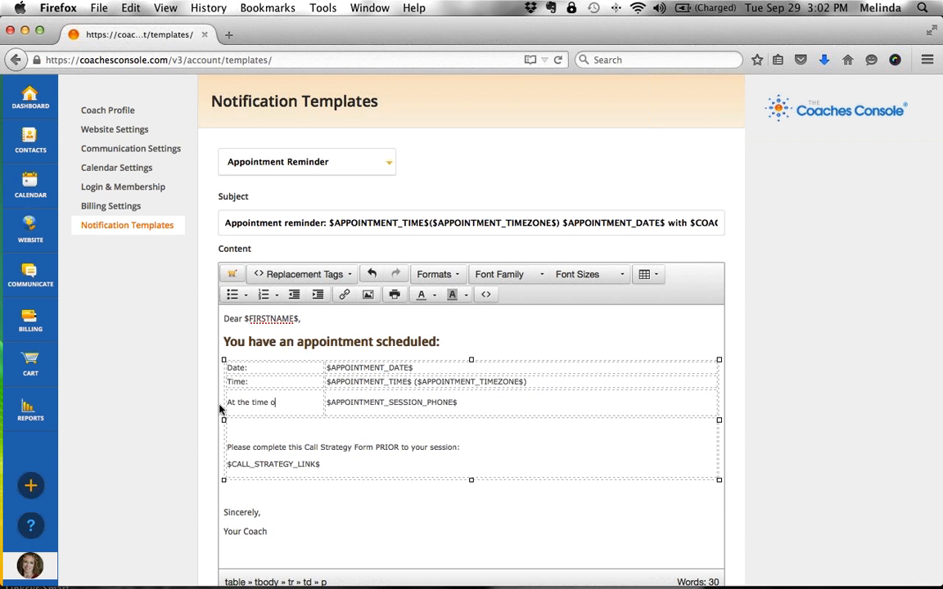
text(f your session:)
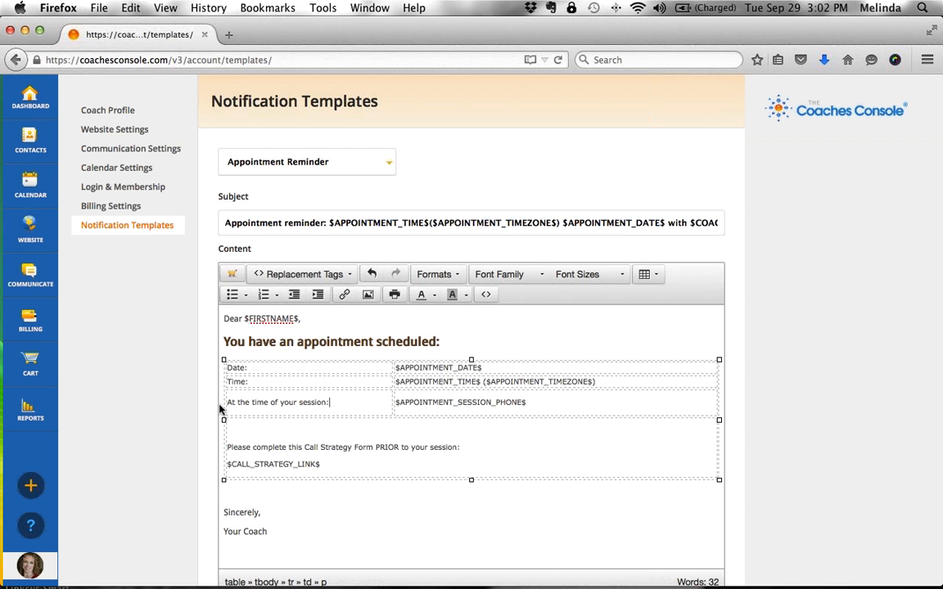
drag(541, 404, 397, 407)
key(BackSpace)
text(Your c)
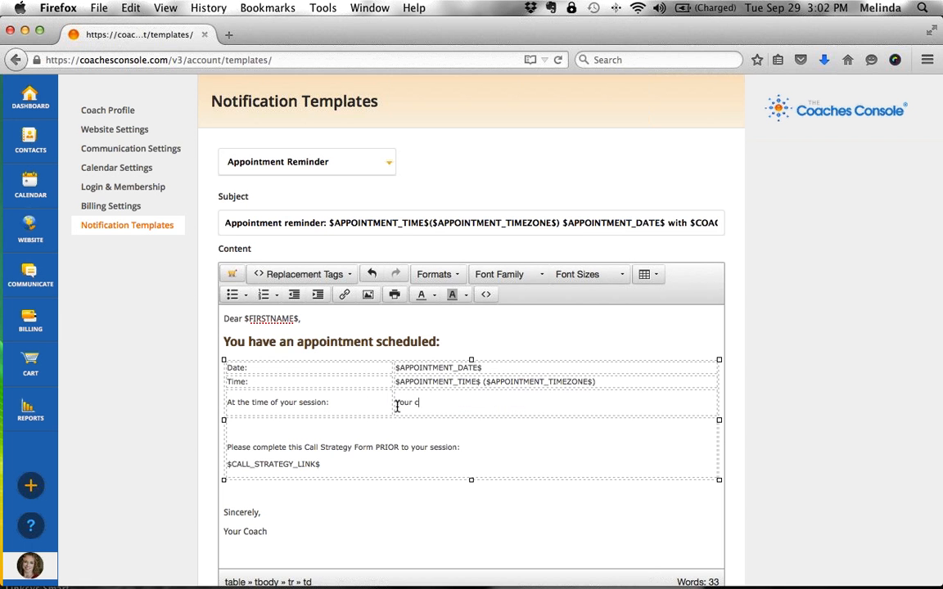
text(oach will contact you at)
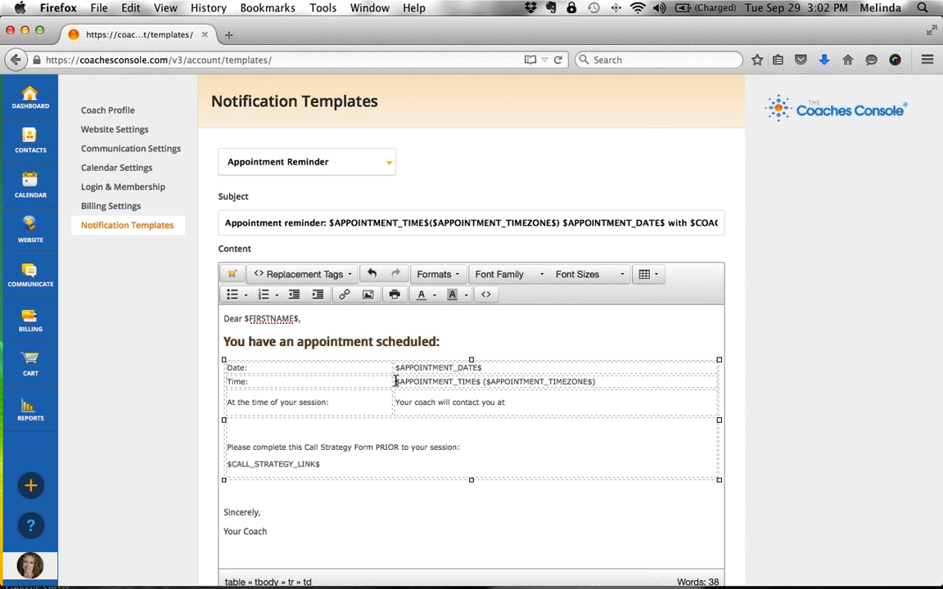
- Drop the trailing 'at' and change 'contact you' to 'skype you.'
click(345, 284)
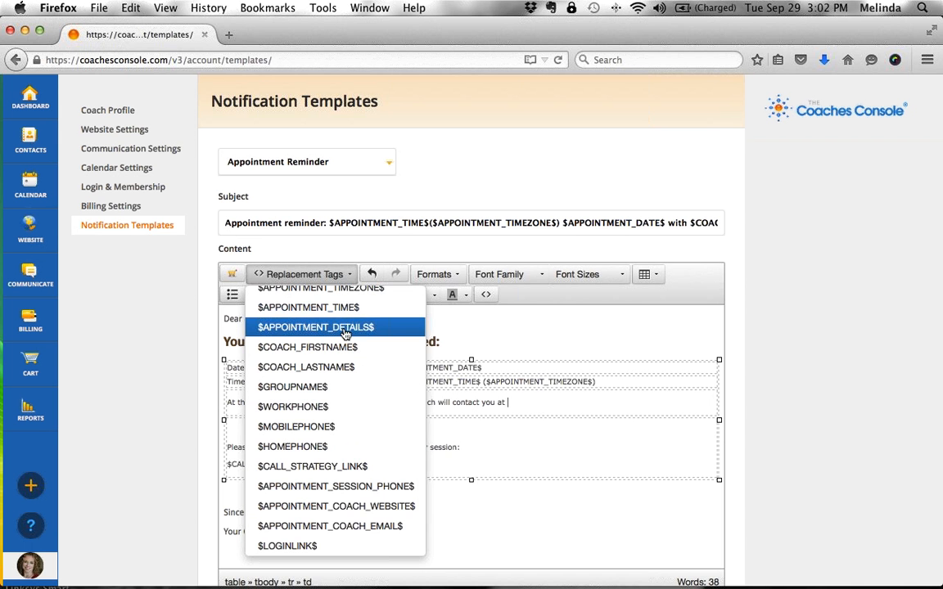
scroll(346, 334, up, 3)
scroll(345, 334, up, 3)
scroll(345, 334, down, 5)
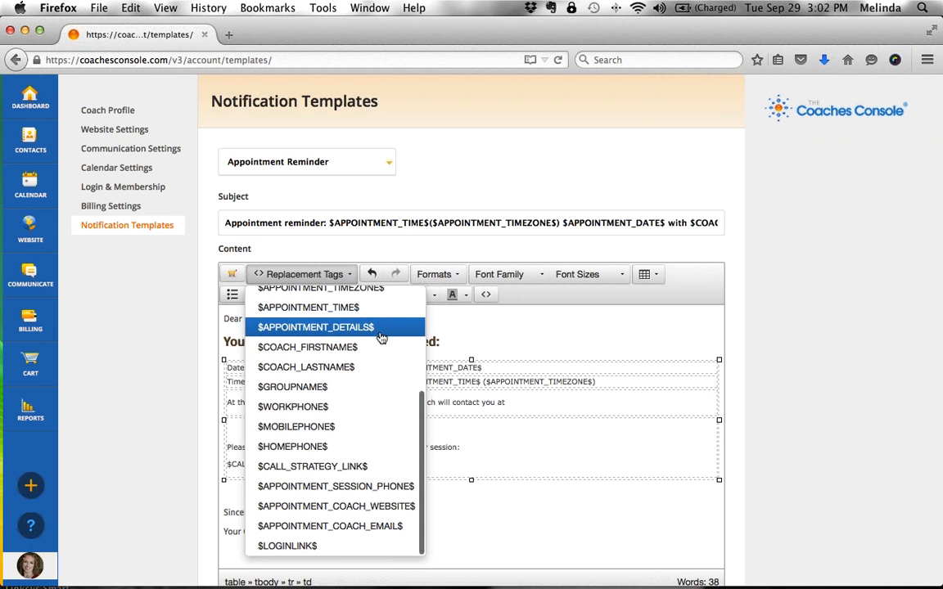
click(524, 400)
key(BackSpace)
key(BackSpace)
key(BackSpace)
key(BackSpace)
key(shift+alt+Left)
key(shift+alt+Left)
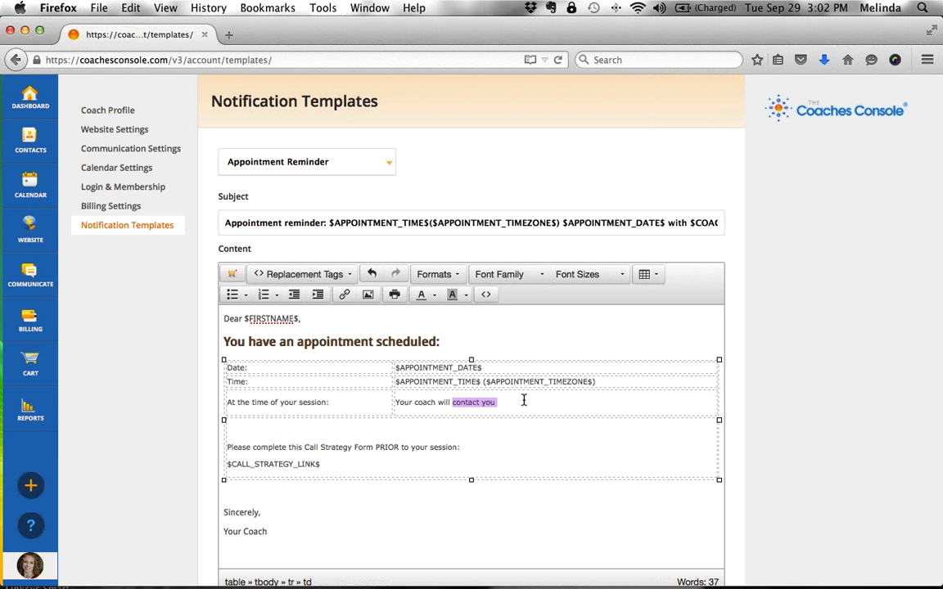
text(call you.)
text(skype you.)
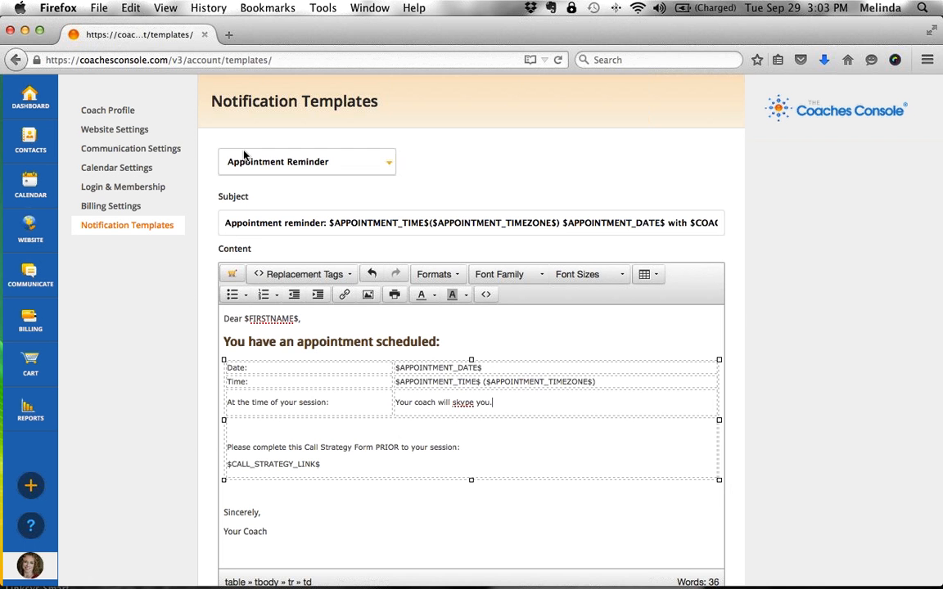
- Leave the edited reminder and return to the main Dashboard
click(41, 101)
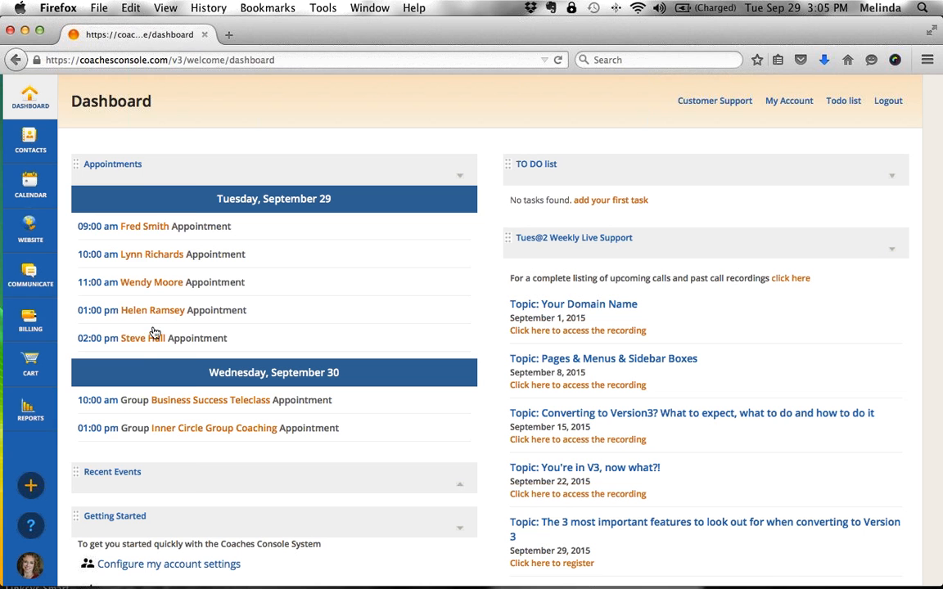
- Look over Billing Settings and Agreements, then open Create Invoice starting at invoice number 613
mouse_move(29, 324)
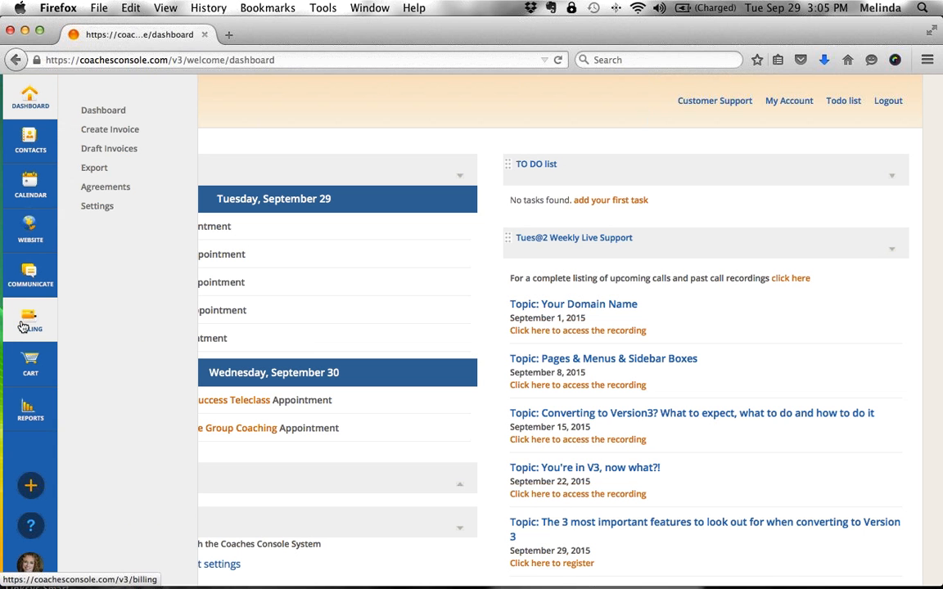
click(114, 212)
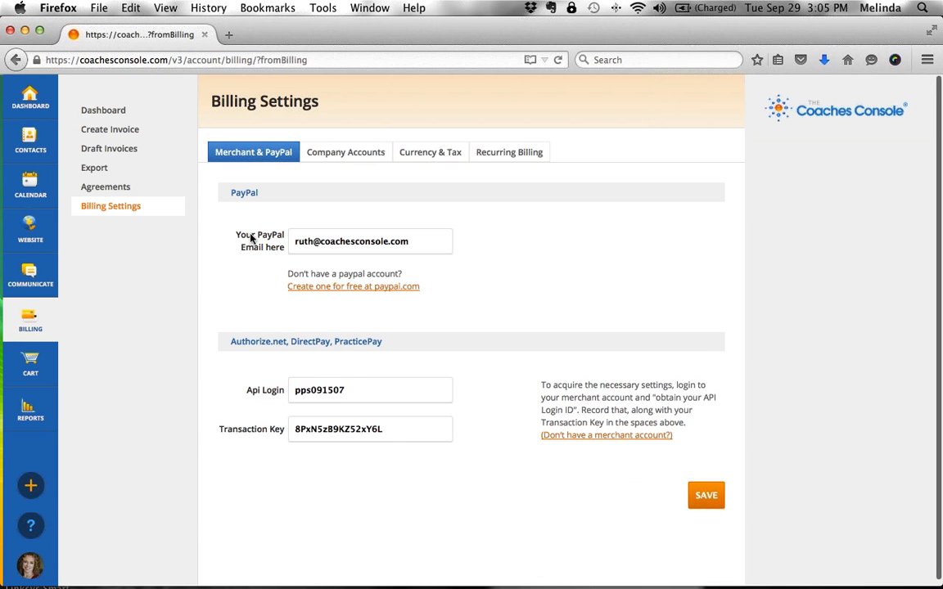
drag(232, 236, 270, 246)
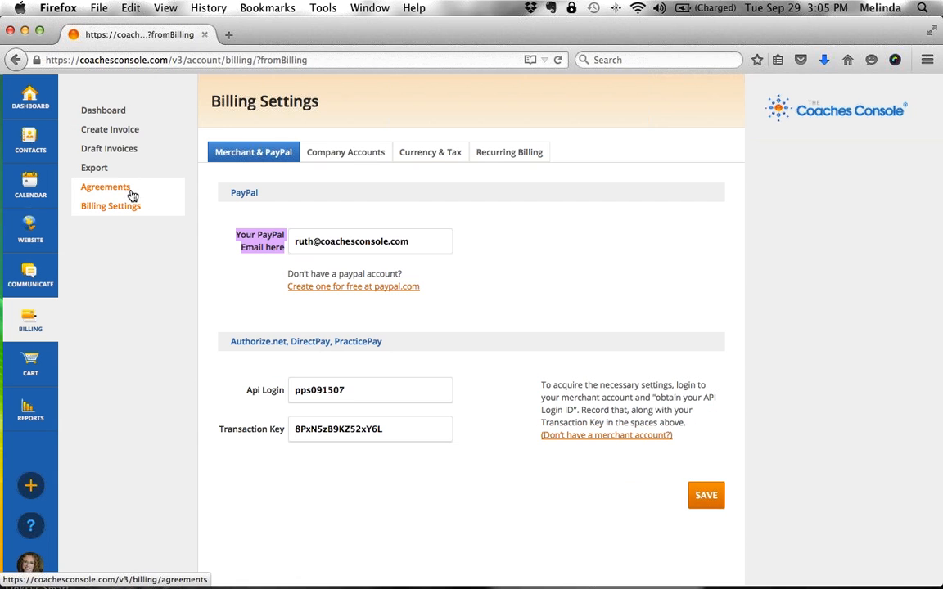
click(106, 187)
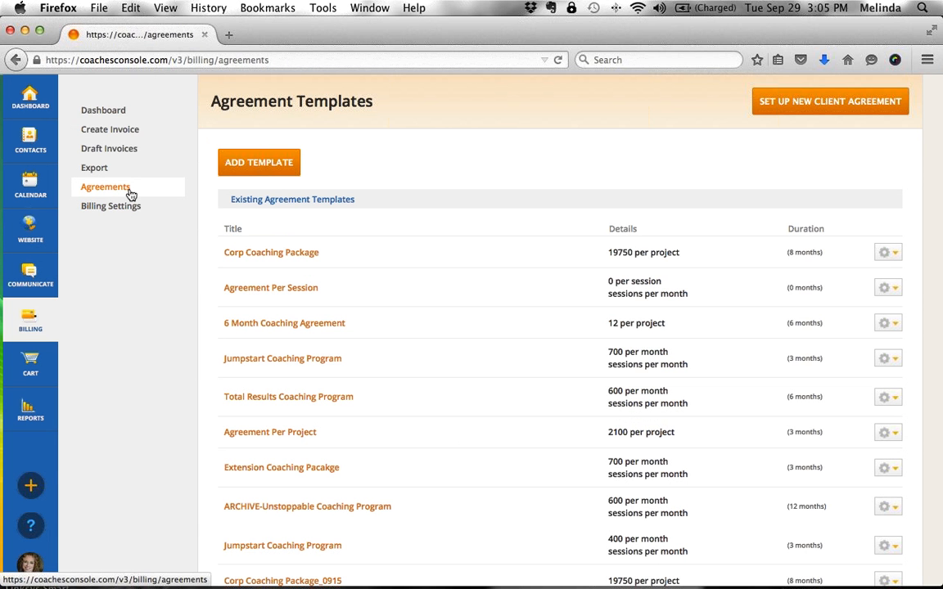
click(110, 131)
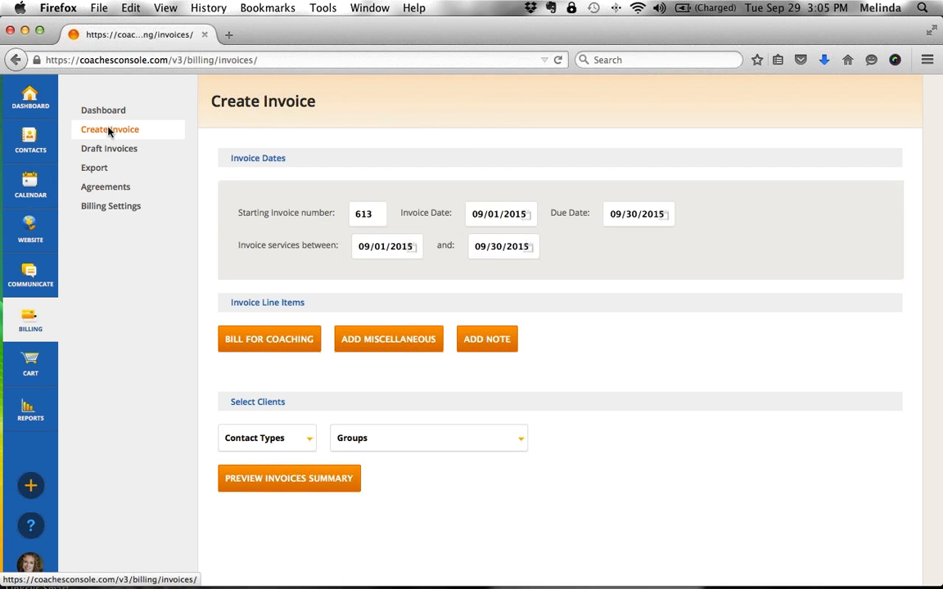
- Add a miscellaneous 'coaching sessions' line item with unit price 750
click(405, 347)
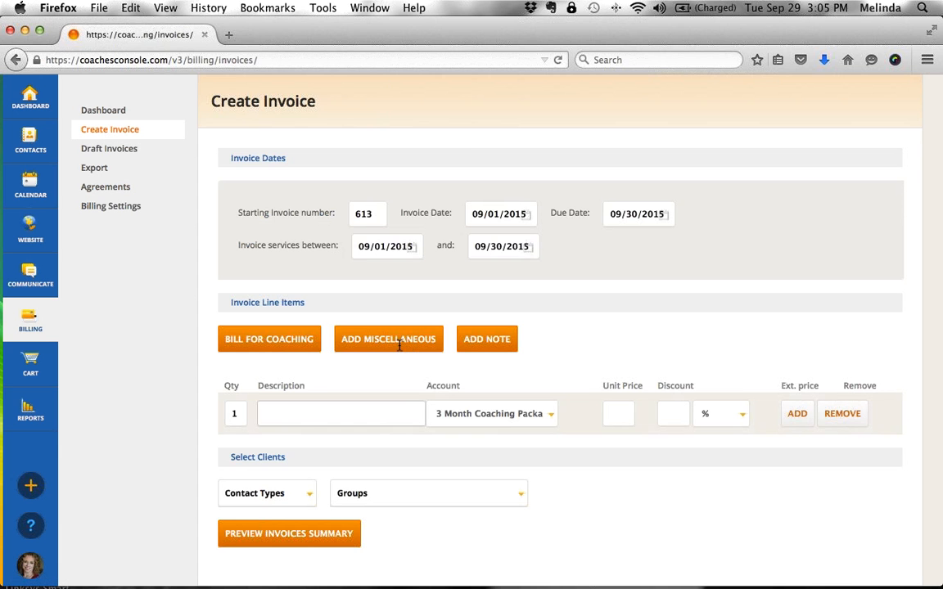
click(319, 416)
text(coaching se)
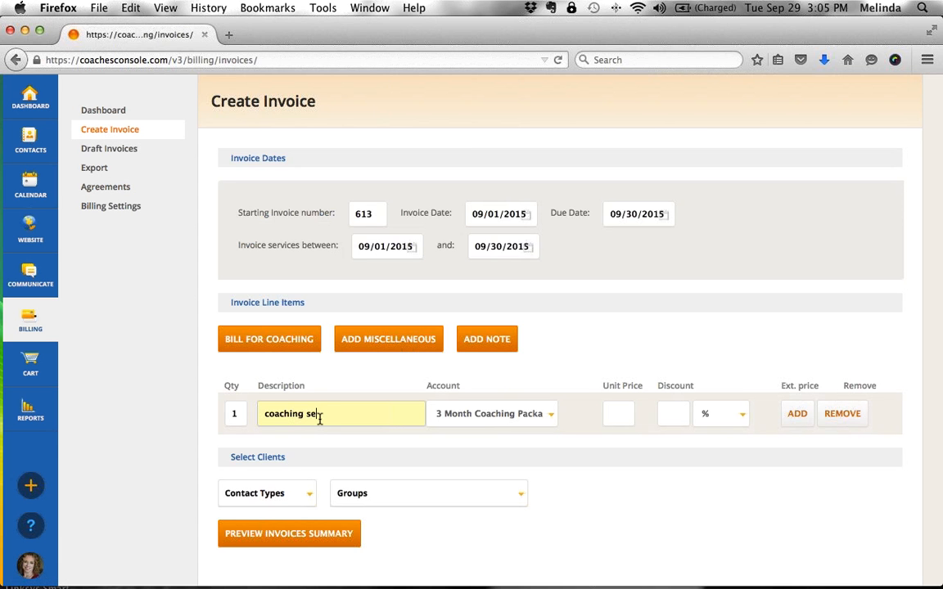
text(ssions)
click(623, 413)
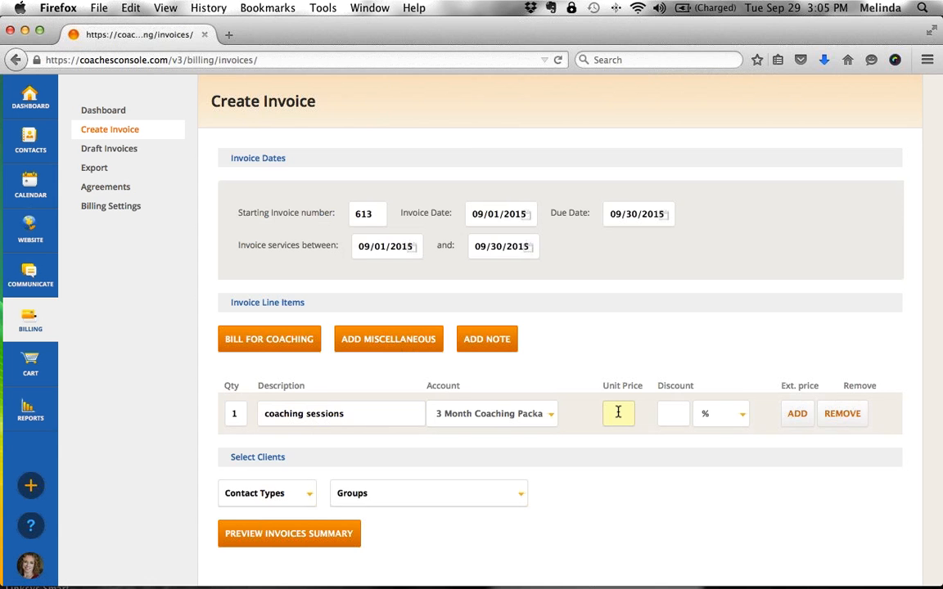
text(750)
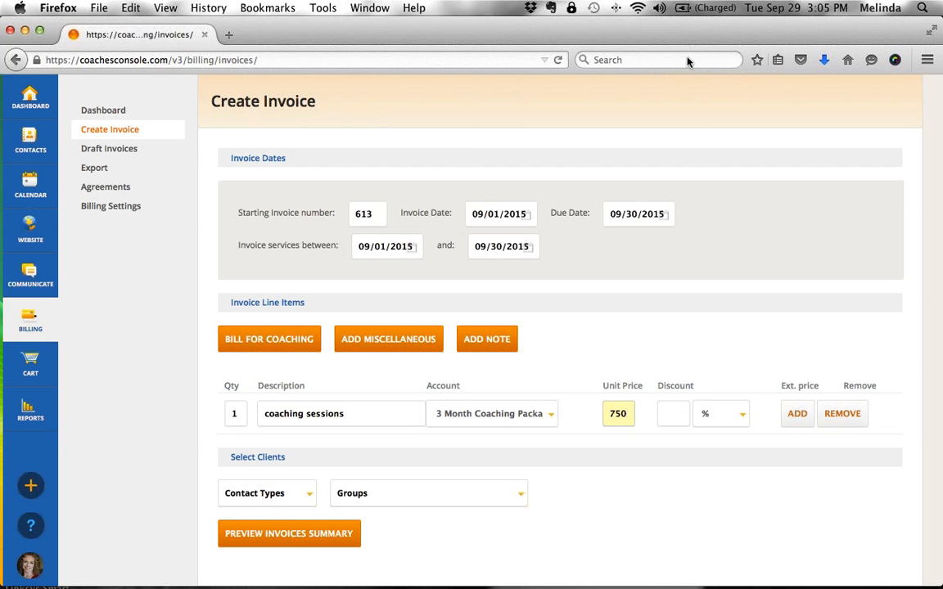
click(798, 414)
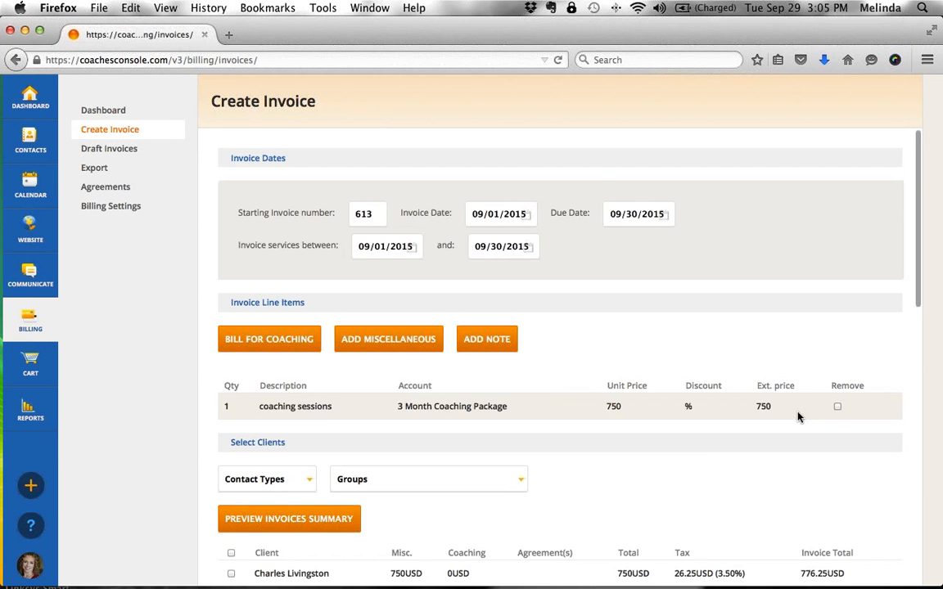
- Tick three clients and generate draft invoices for them
scroll(686, 473, down, 5)
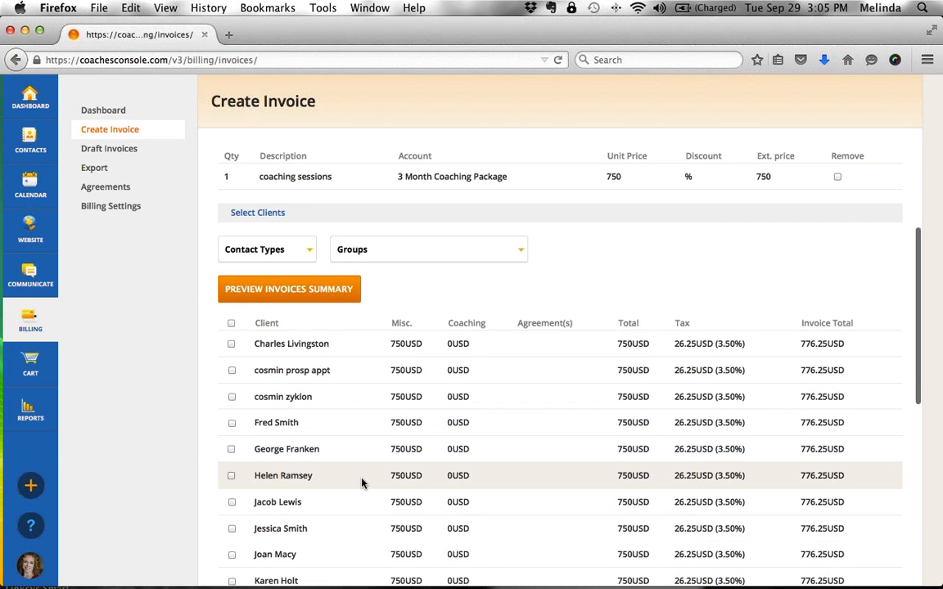
click(232, 423)
click(231, 450)
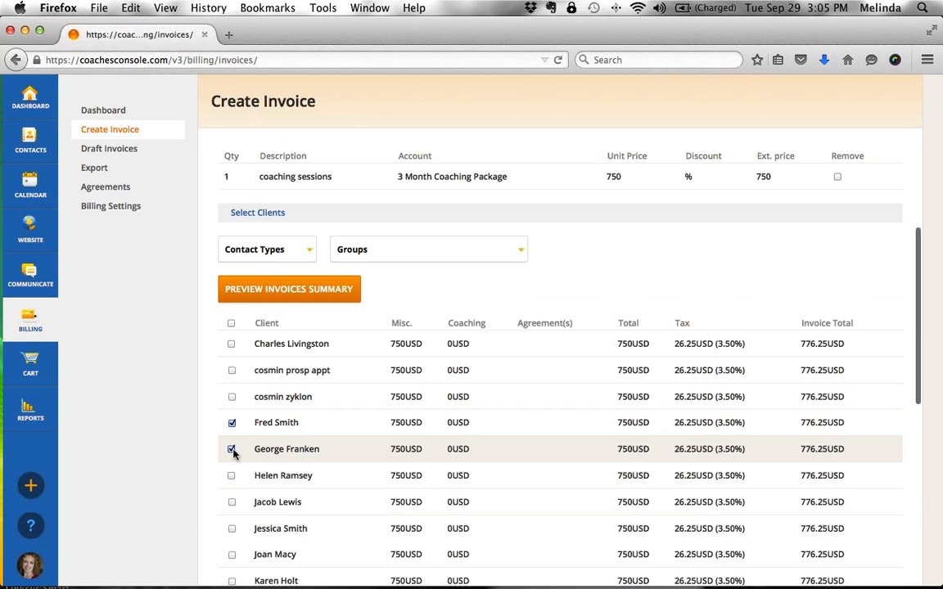
click(231, 476)
scroll(244, 473, down, 1)
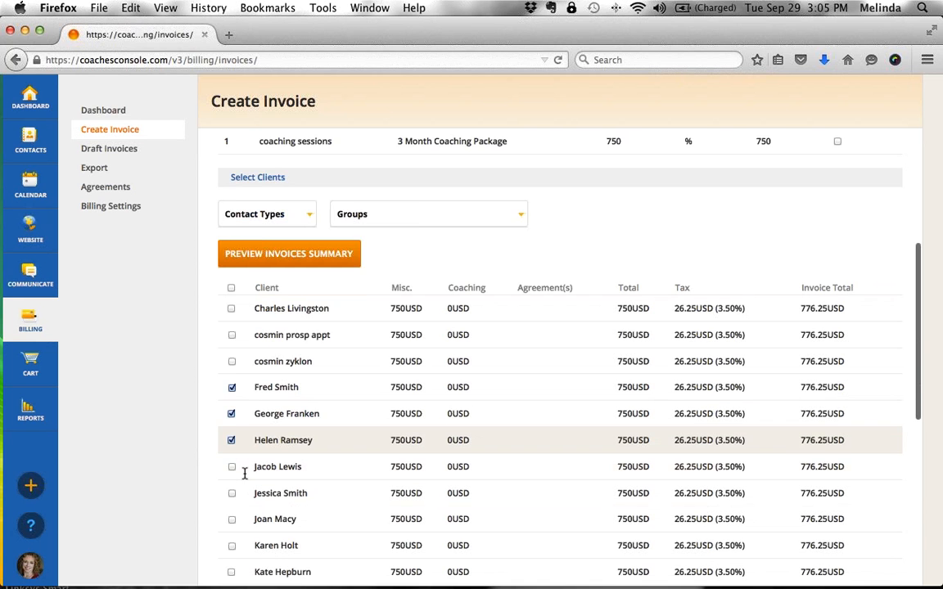
scroll(244, 473, down, 9)
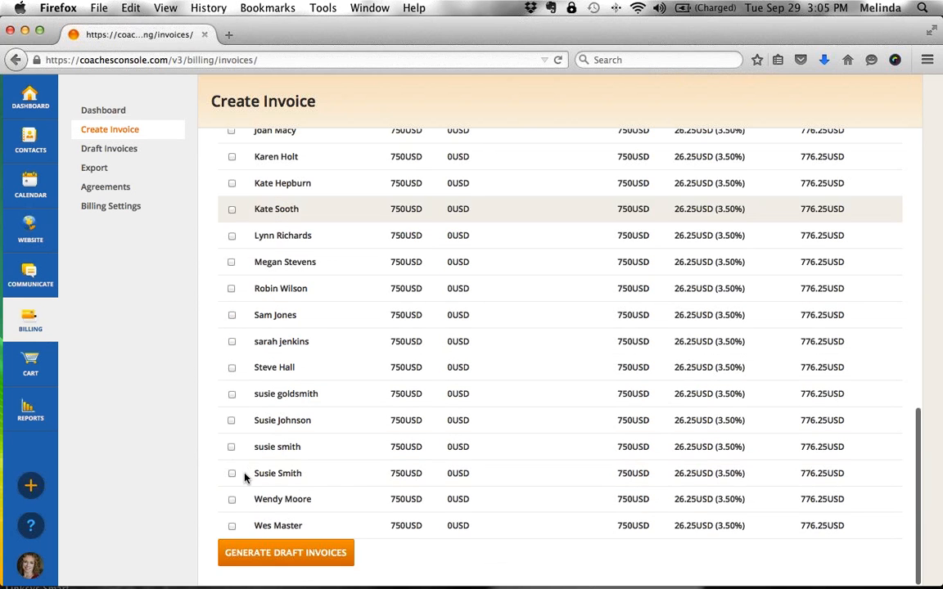
click(292, 554)
- Confirm the draft invoices 613–615 at 776.25 USD, then return to the dashboard
click(471, 220)
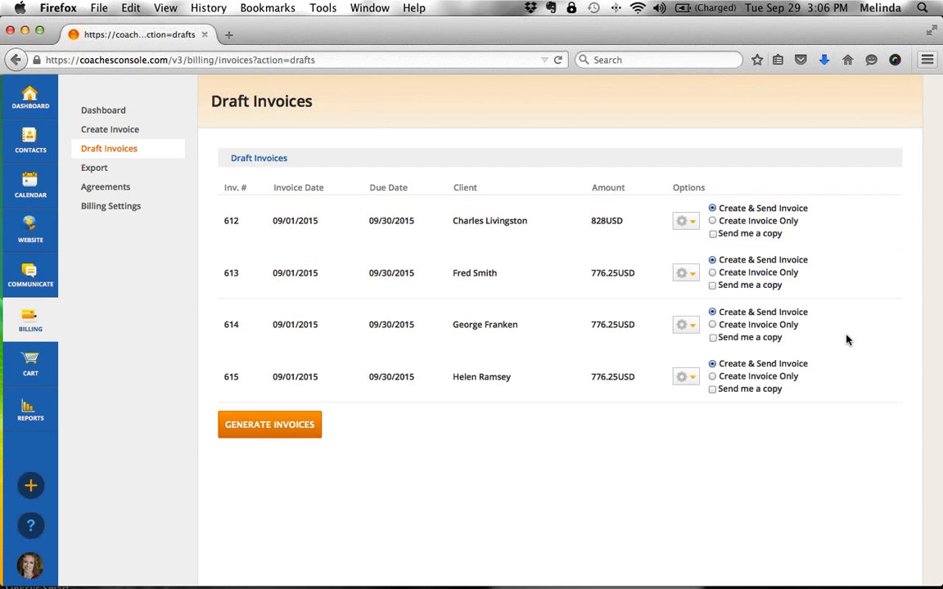
click(35, 98)
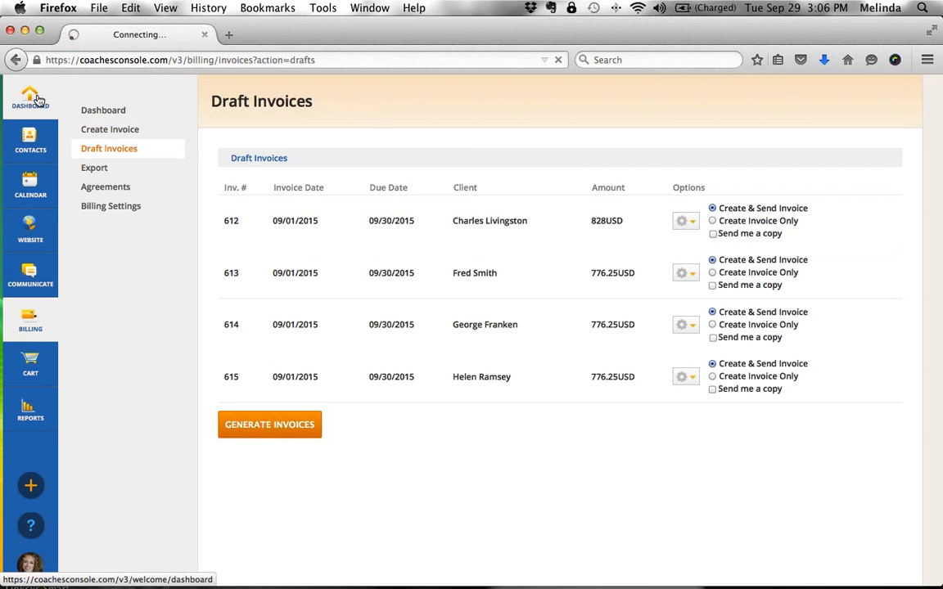